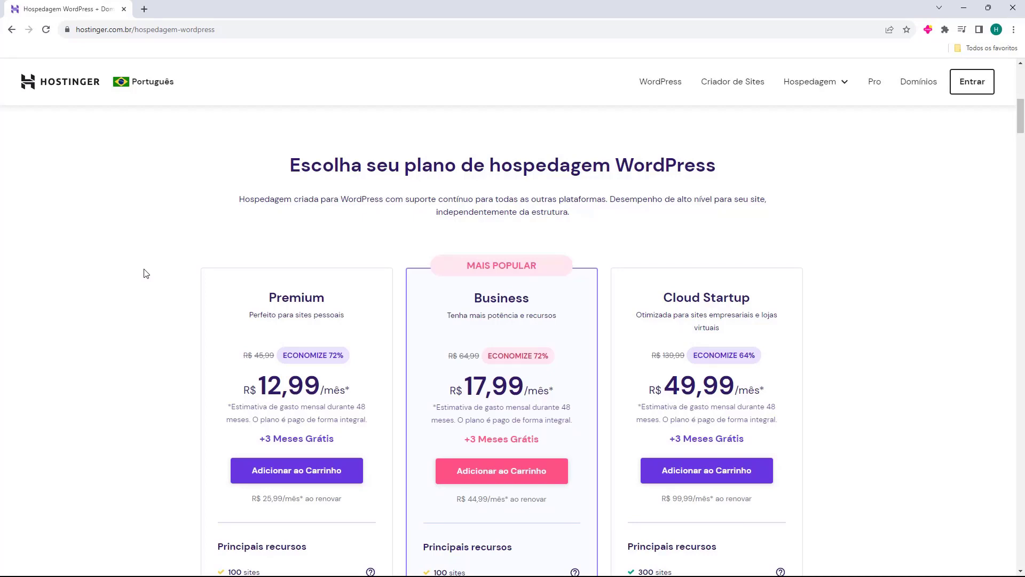
scroll(463, 228, "down", 1)
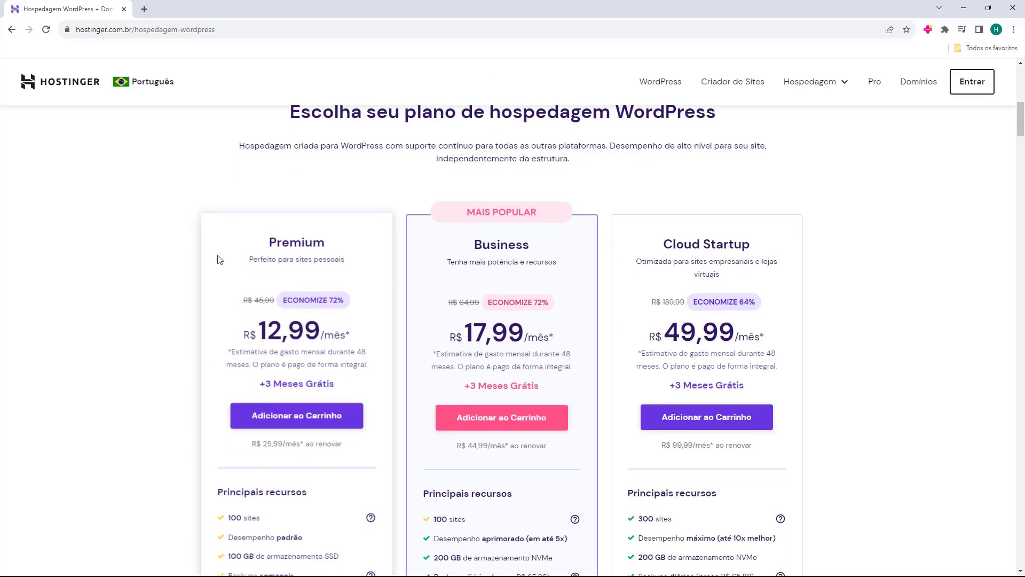
scroll(392, 328, "up", 10)
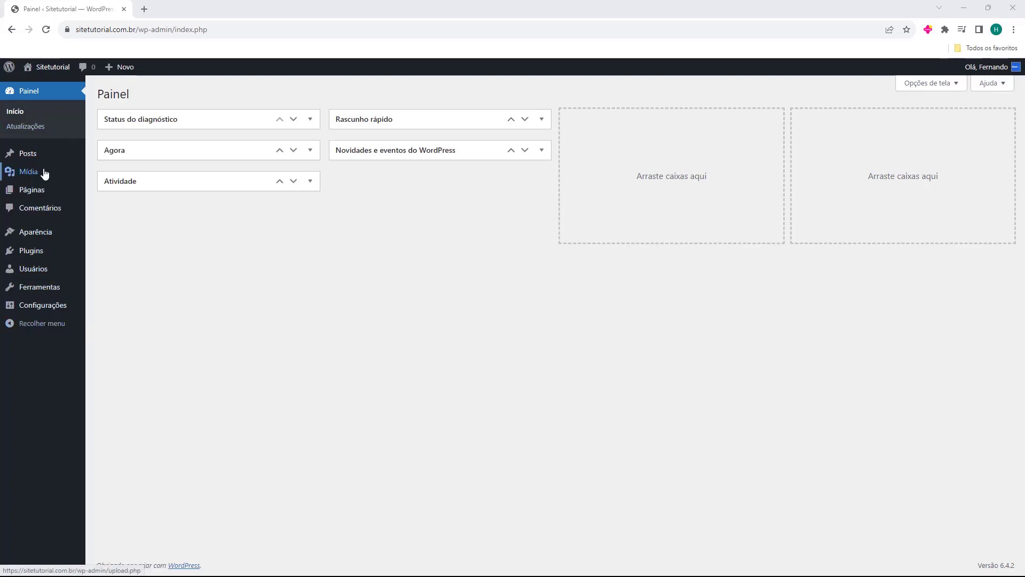
Open the site's installed themes and go to the catalogue for adding a new theme.
mouse_move(28, 238)
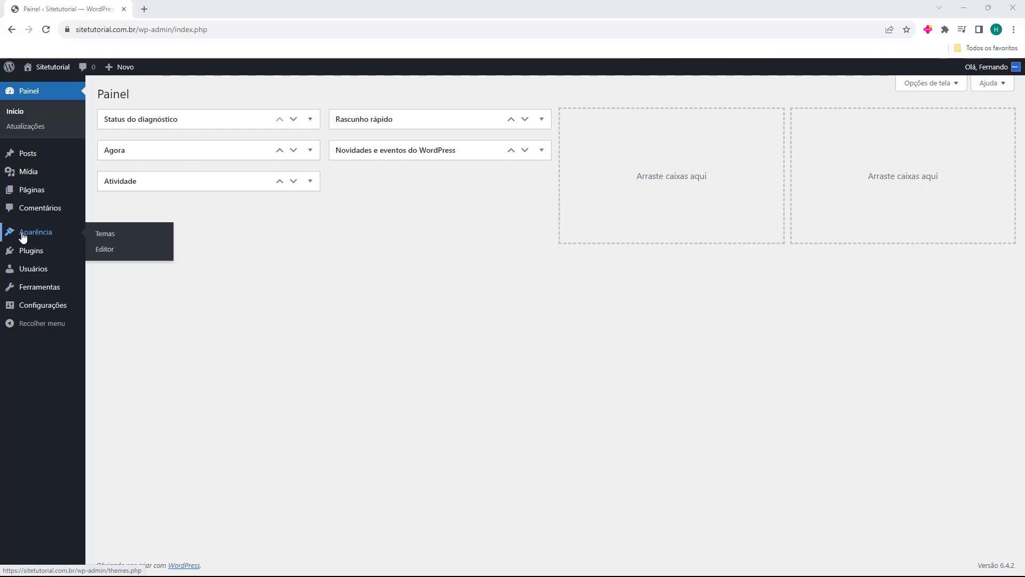
left_click(38, 238)
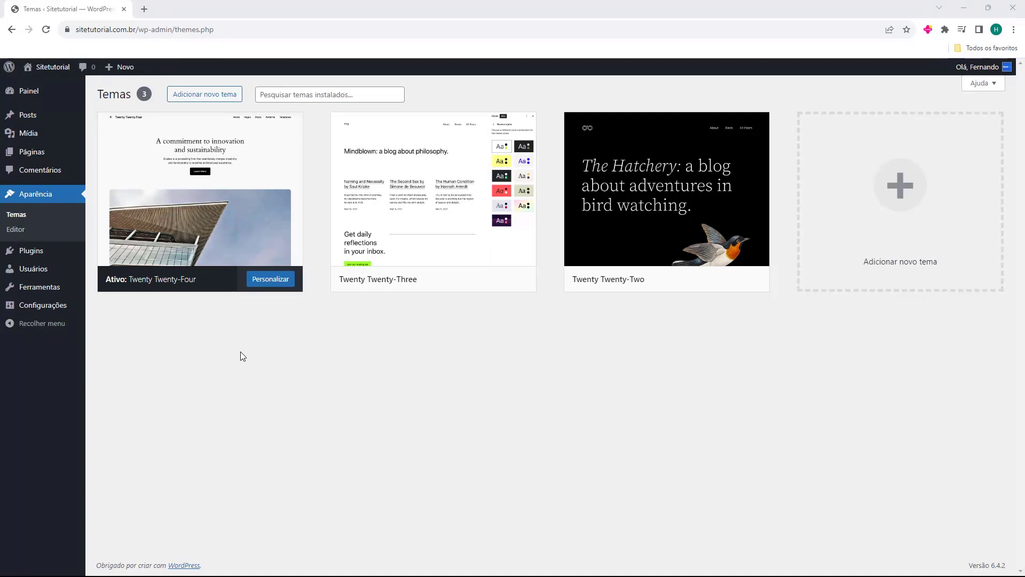
left_click(207, 96)
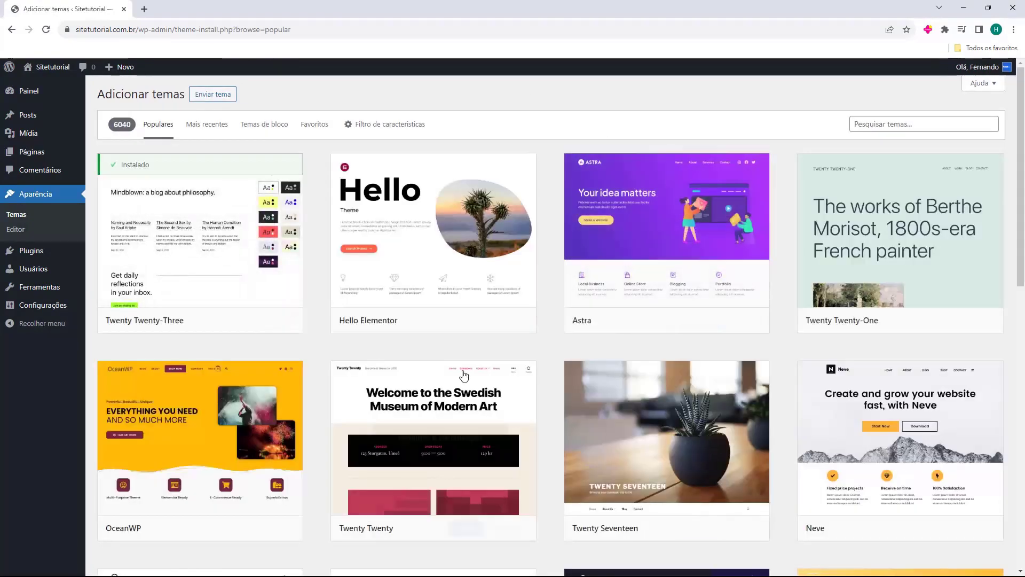
Browse the popular themes in the catalogue and compare their preview designs.
scroll(579, 231, "down", 9)
scroll(555, 226, "down", 16)
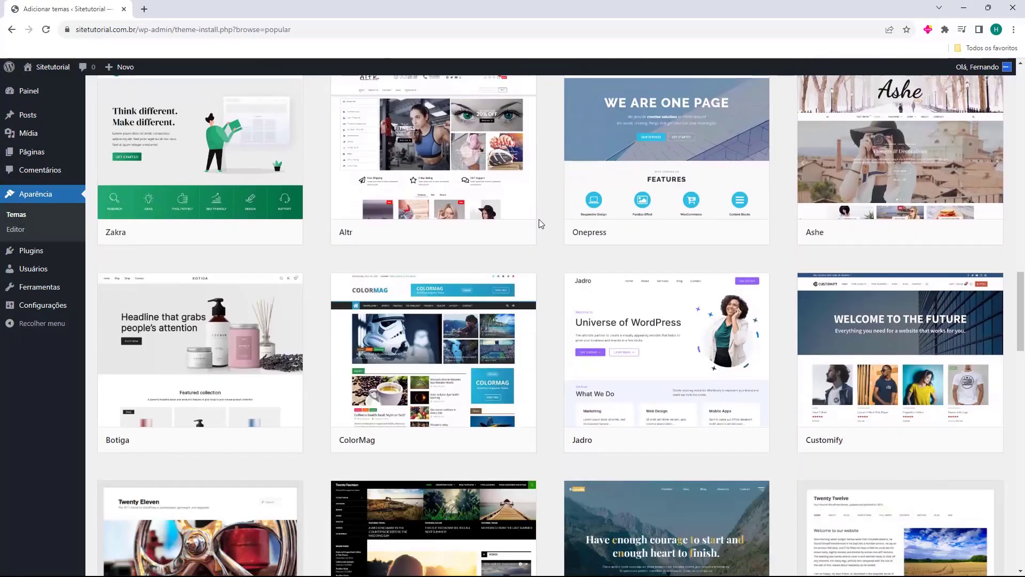
scroll(539, 223, "down", 18)
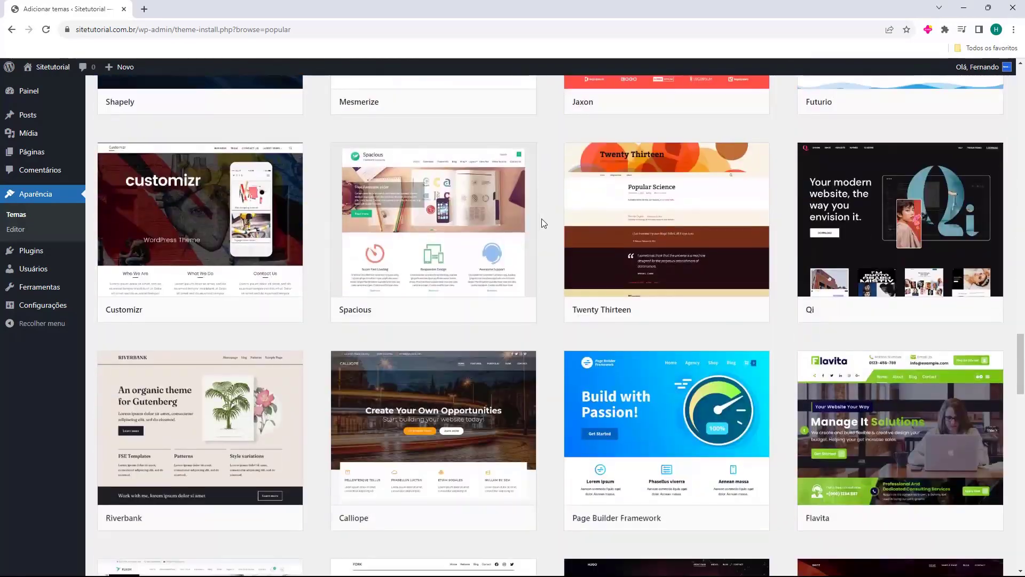
scroll(542, 223, "down", 20)
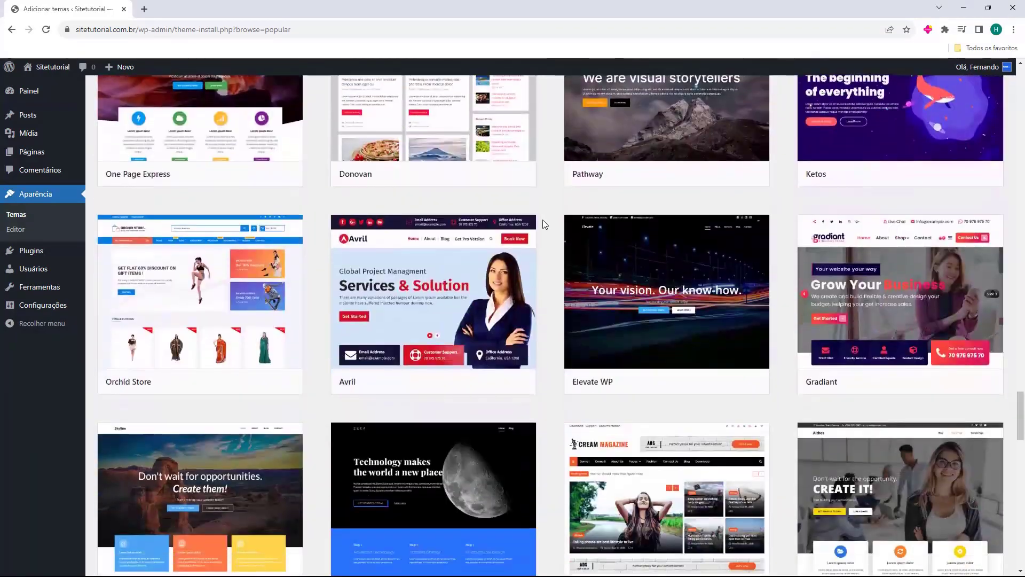
scroll(543, 223, "down", 10)
scroll(542, 223, "up", 8)
scroll(544, 224, "up", 20)
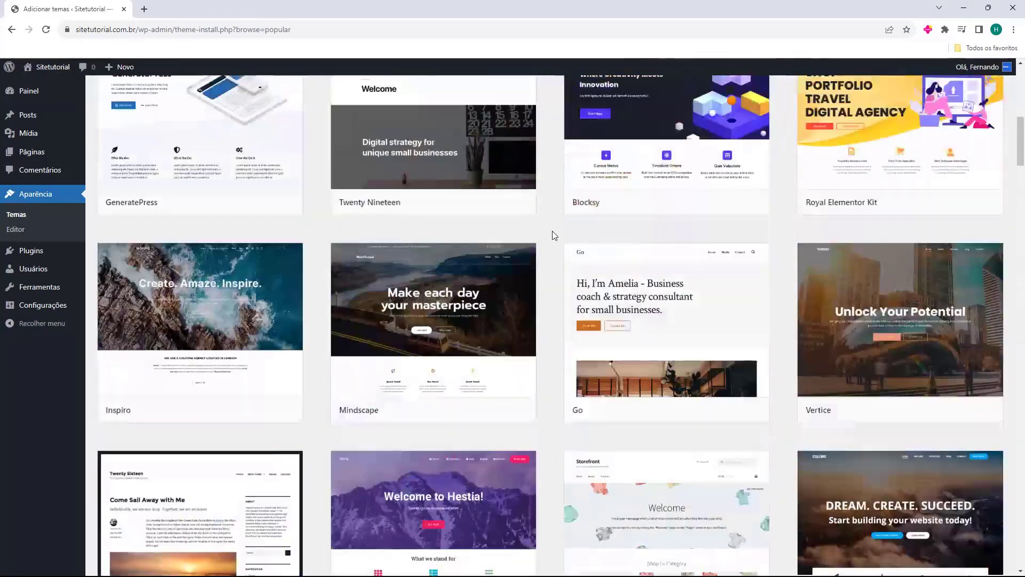
scroll(553, 239, "up", 10)
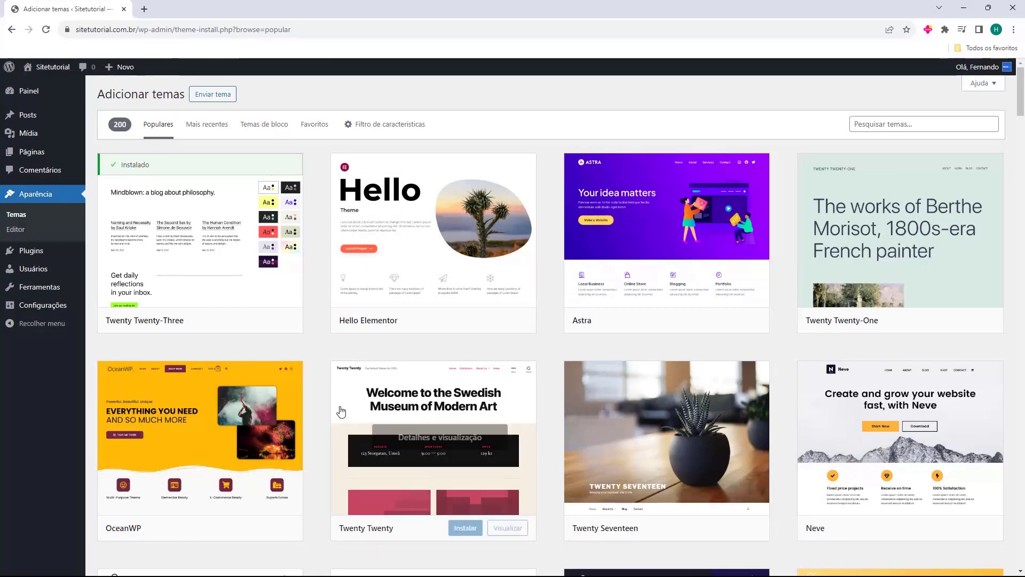
mouse_move(262, 455)
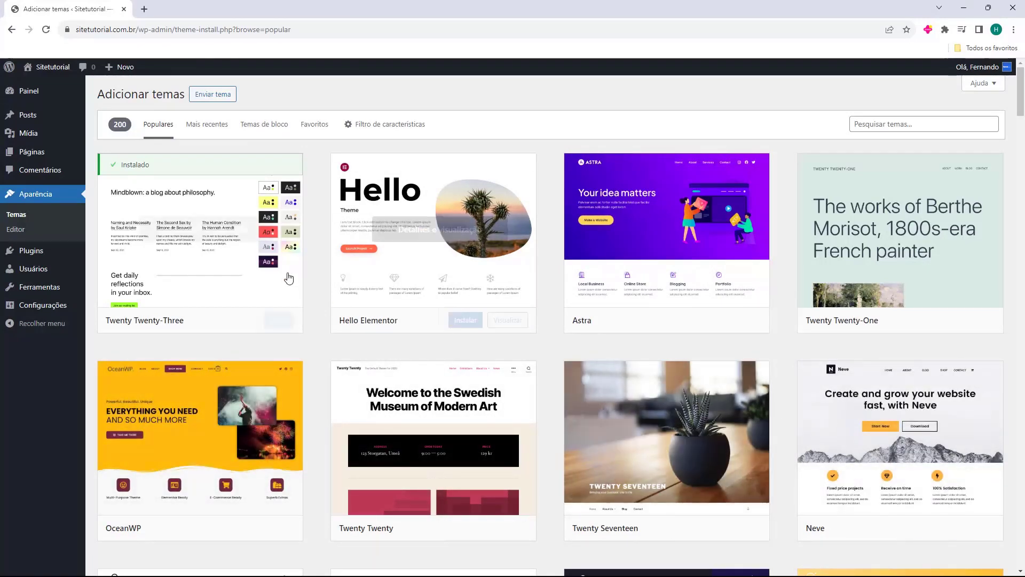
mouse_move(576, 328)
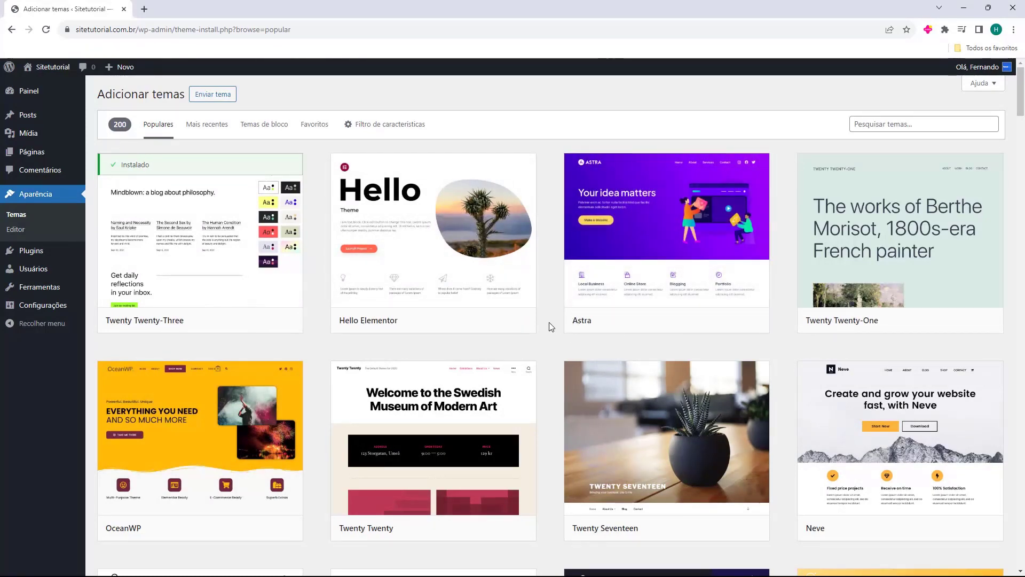
Search the theme catalogue for "astra", then install and activate the Astra theme.
left_click(861, 126)
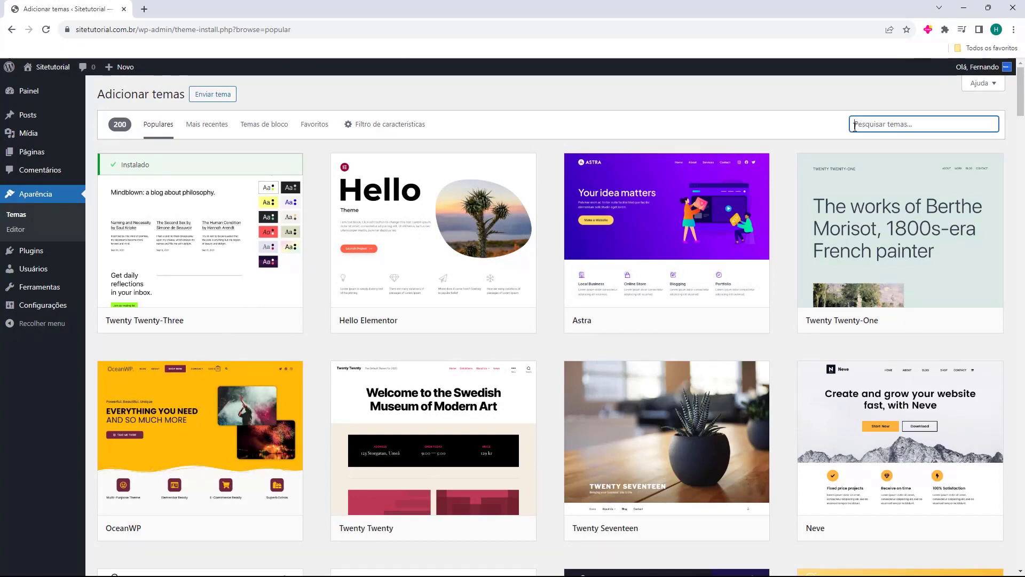
type("astra")
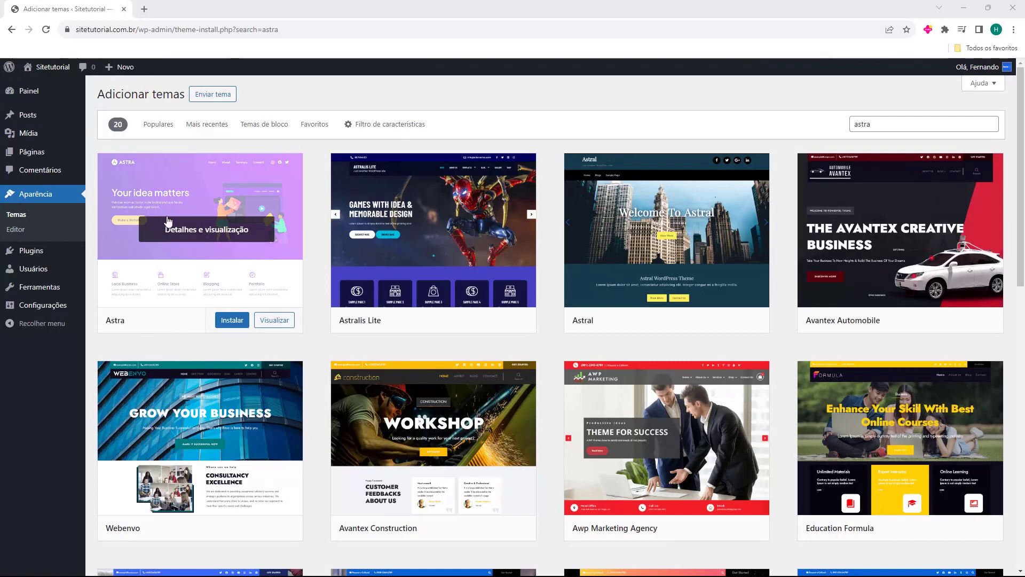
left_click(231, 322)
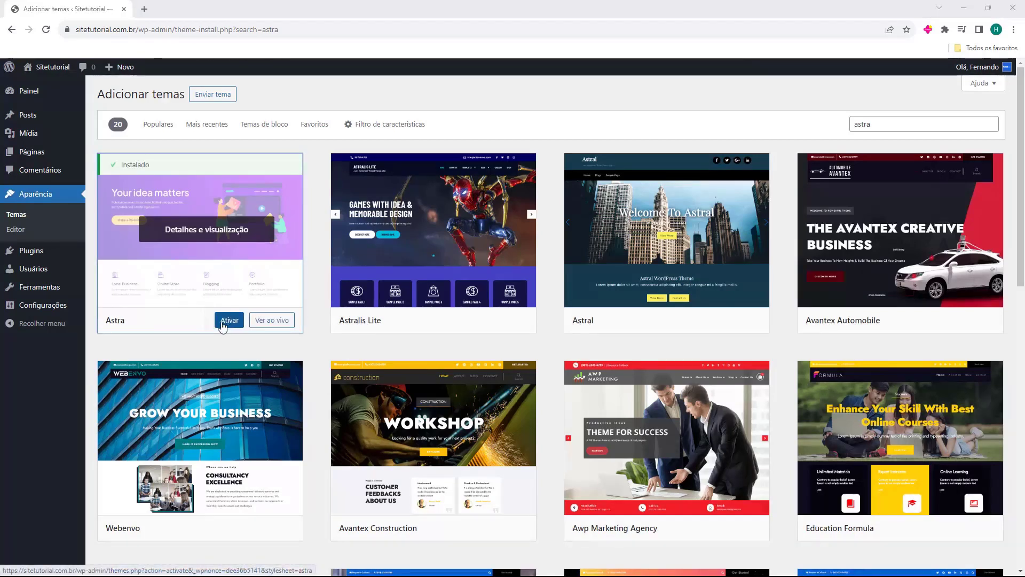
left_click(229, 324)
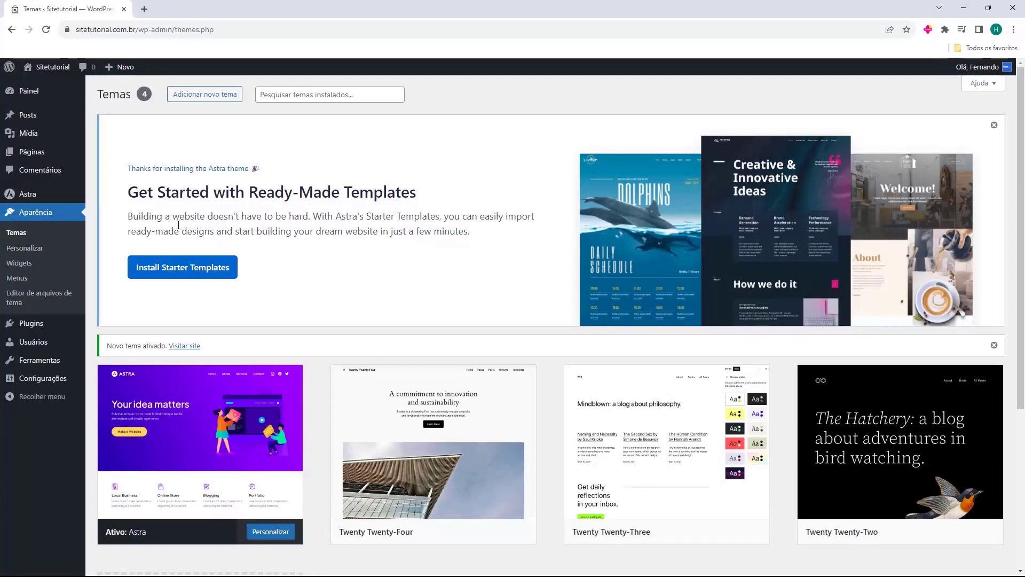
Open the Astra theme dashboard and look over its quick settings, useful plugins and Pro modules.
mouse_move(27, 200)
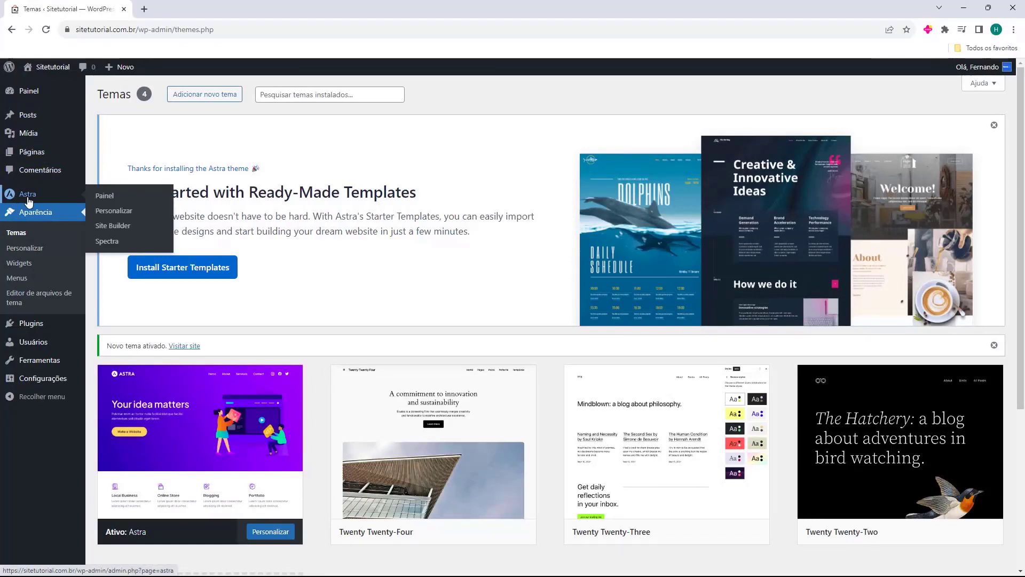
left_click(30, 198)
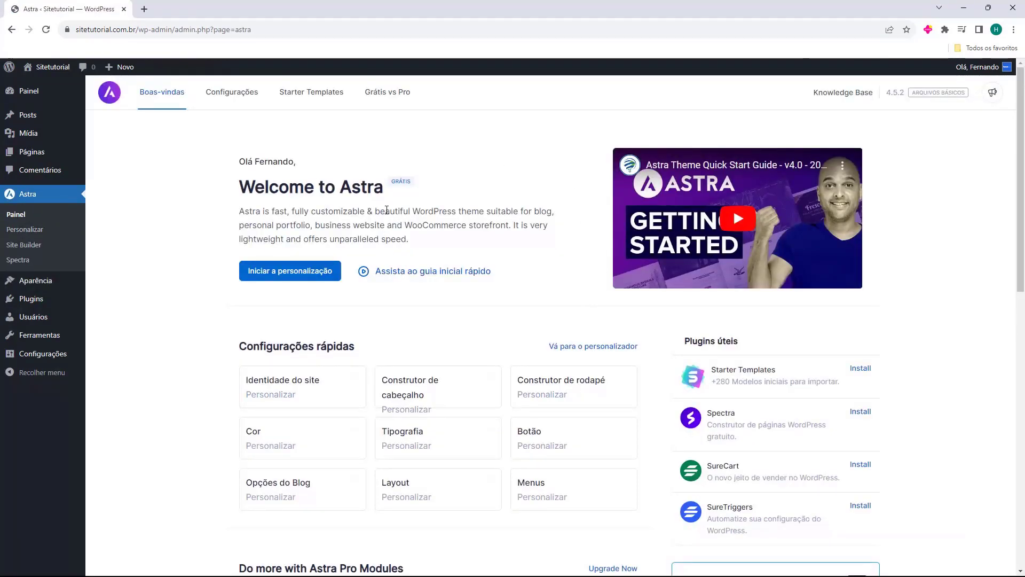
scroll(359, 225, "down", 5)
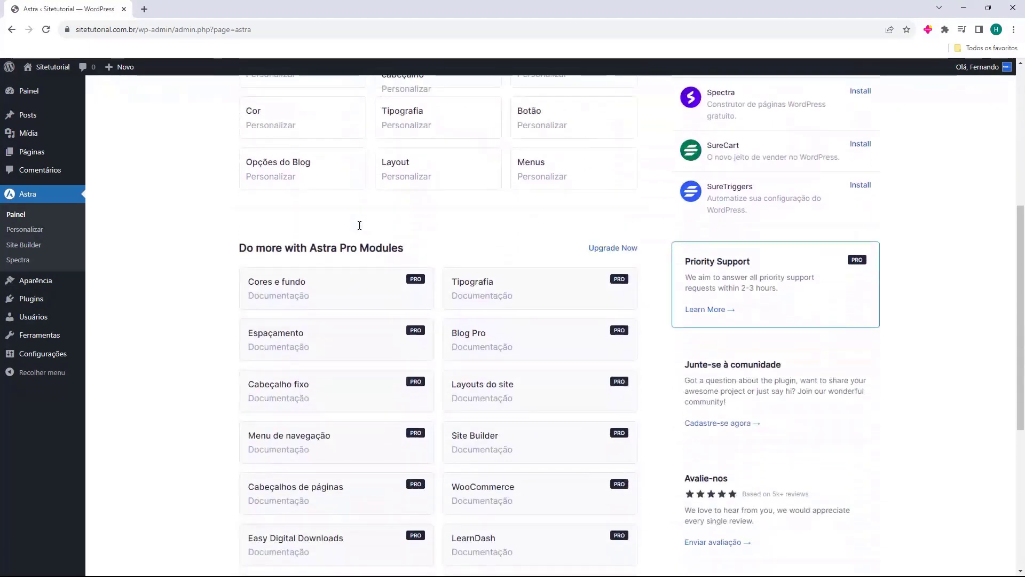
scroll(360, 229, "up", 5)
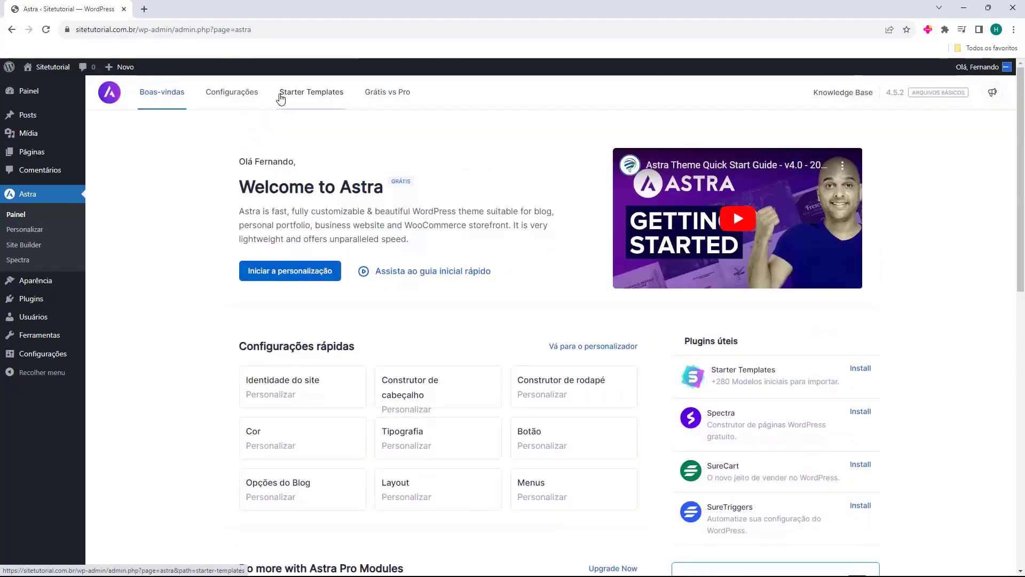
Install and activate Starter Templates for Astra and choose Elementor as the page builder.
left_click(313, 96)
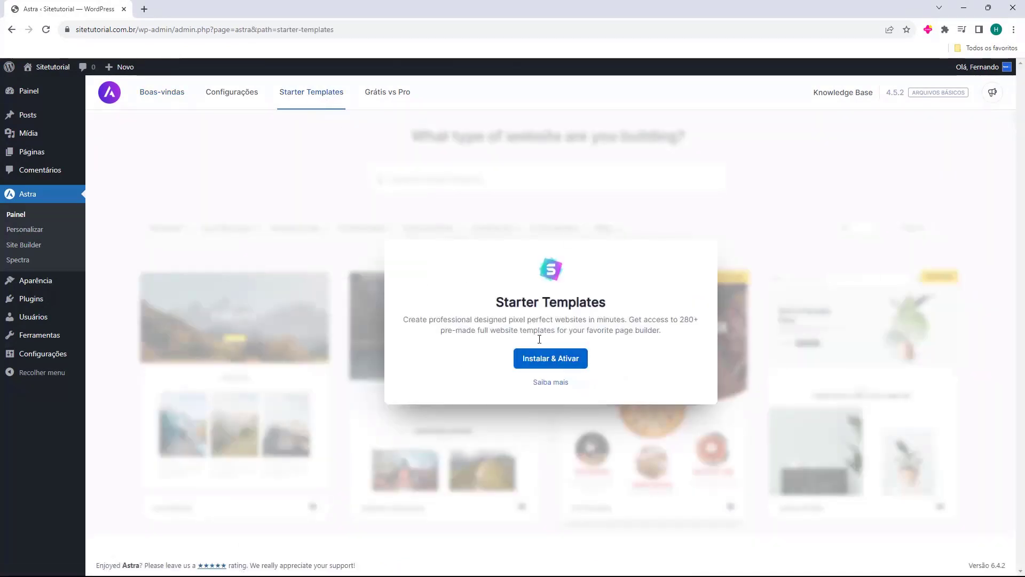
left_click(565, 365)
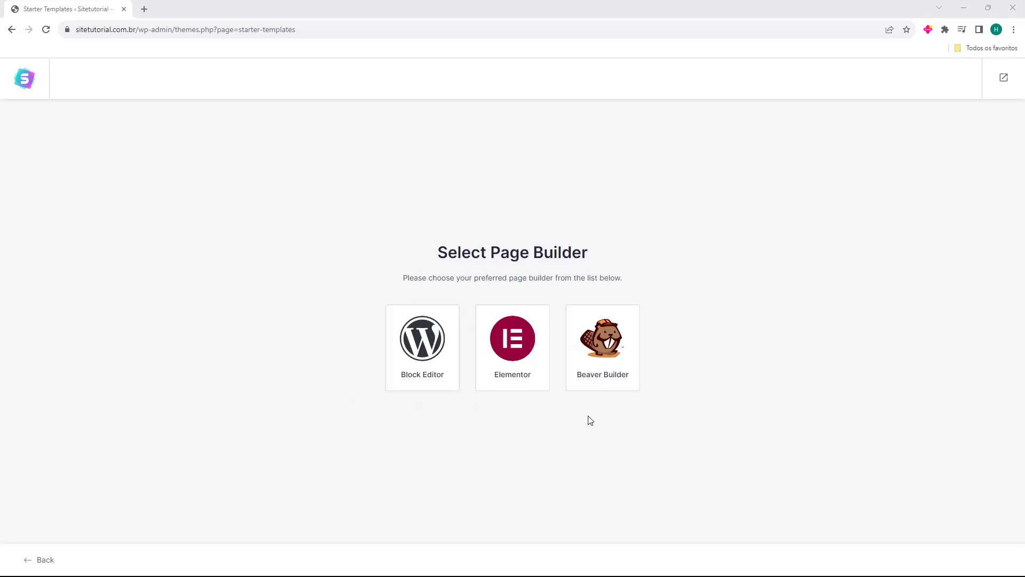
left_click(509, 344)
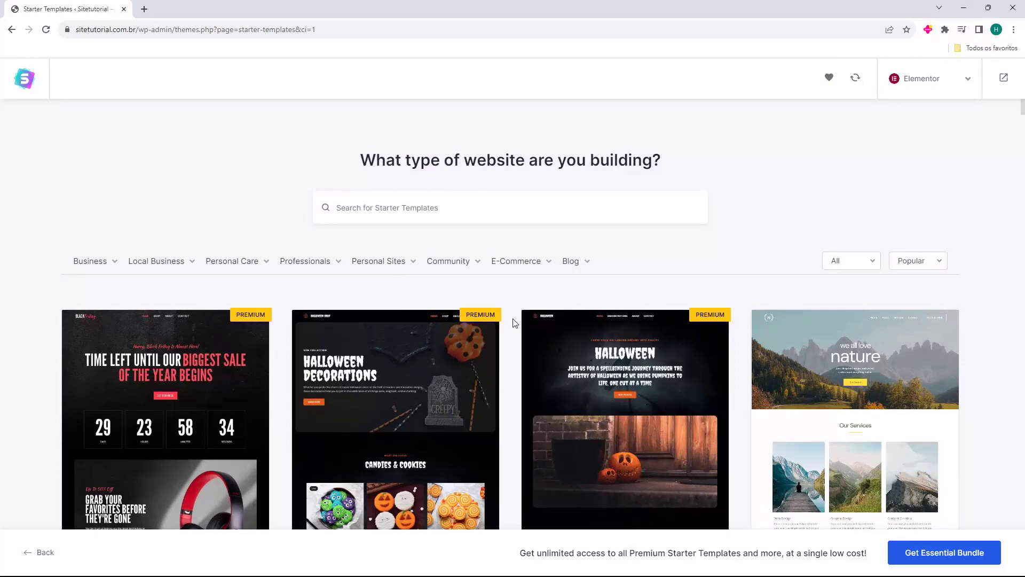
Browse the Elementor starter templates, comparing the free designs with those marked Premium.
scroll(511, 322, "down", 1)
scroll(512, 321, "down", 1)
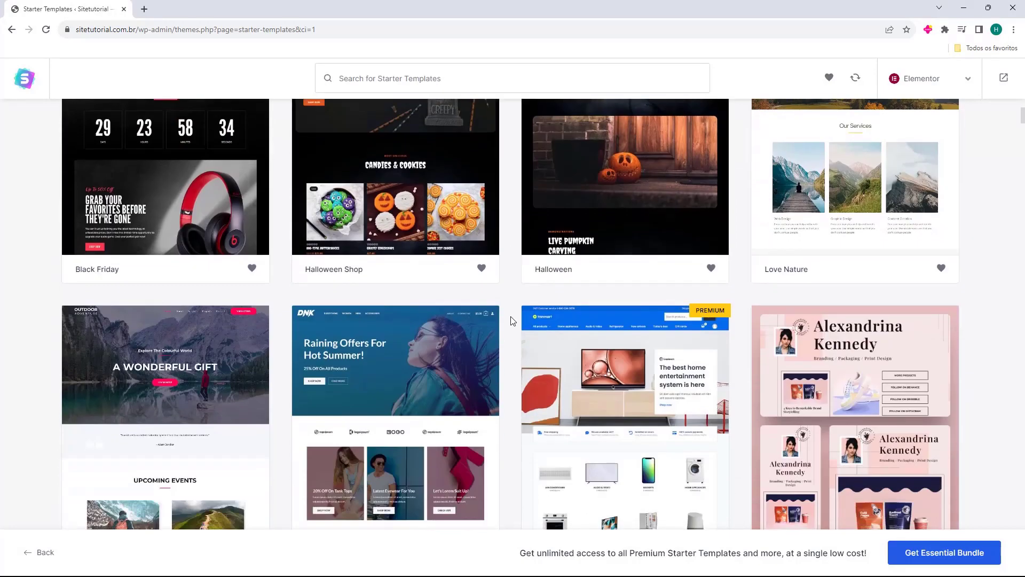
scroll(513, 321, "up", 5)
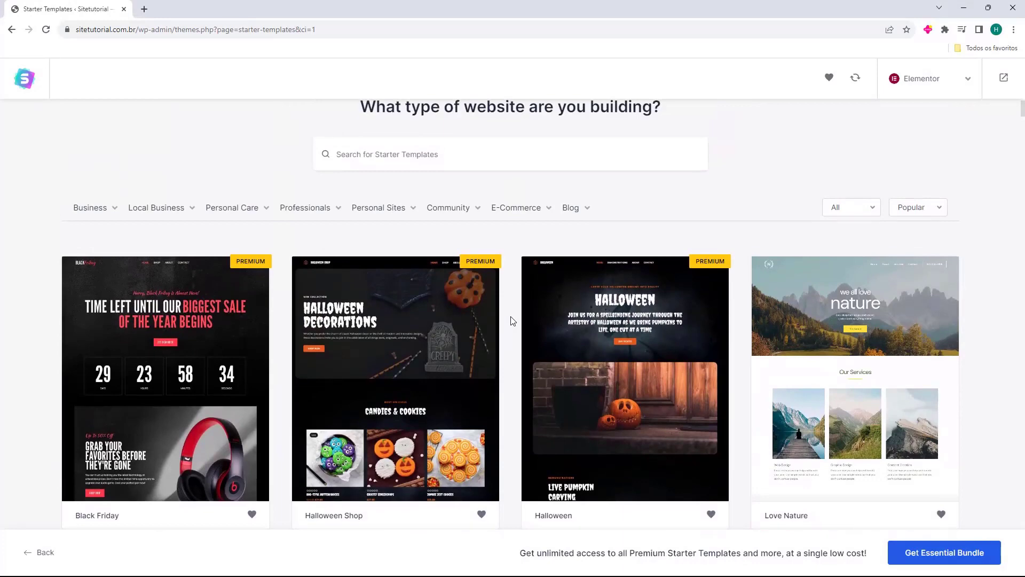
scroll(516, 327, "down", 6)
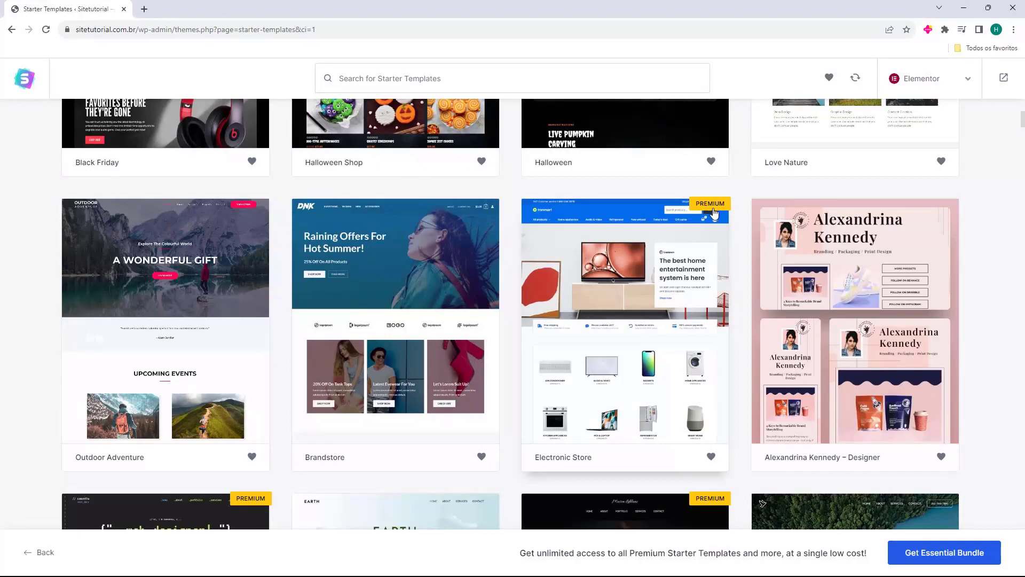
scroll(714, 212, "up", 4)
scroll(822, 190, "down", 4)
scroll(822, 190, "down", 12)
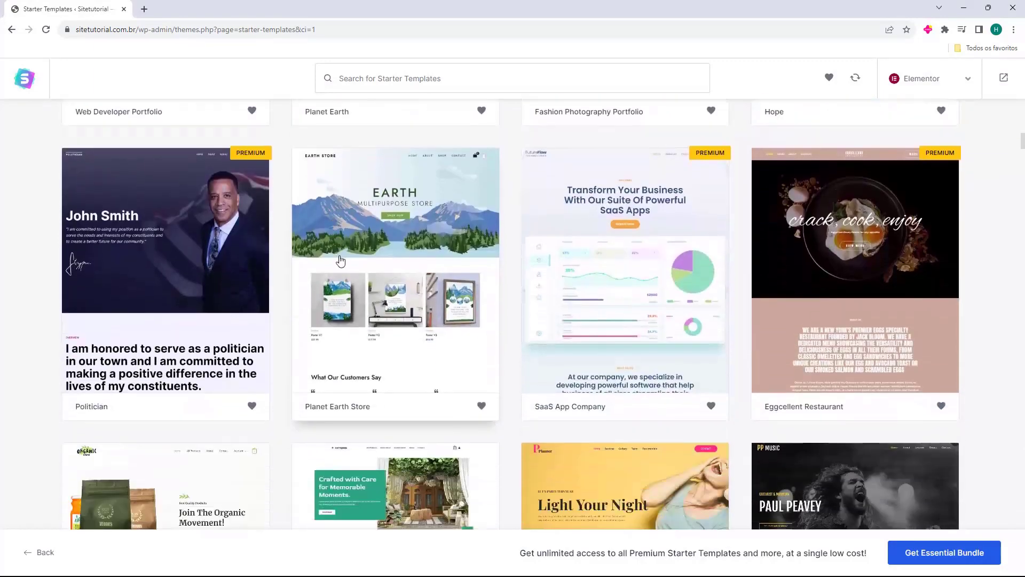
scroll(339, 262, "down", 14)
scroll(559, 195, "down", 2)
scroll(548, 230, "down", 5)
scroll(474, 210, "down", 5)
scroll(470, 212, "up", 4)
scroll(688, 202, "up", 1)
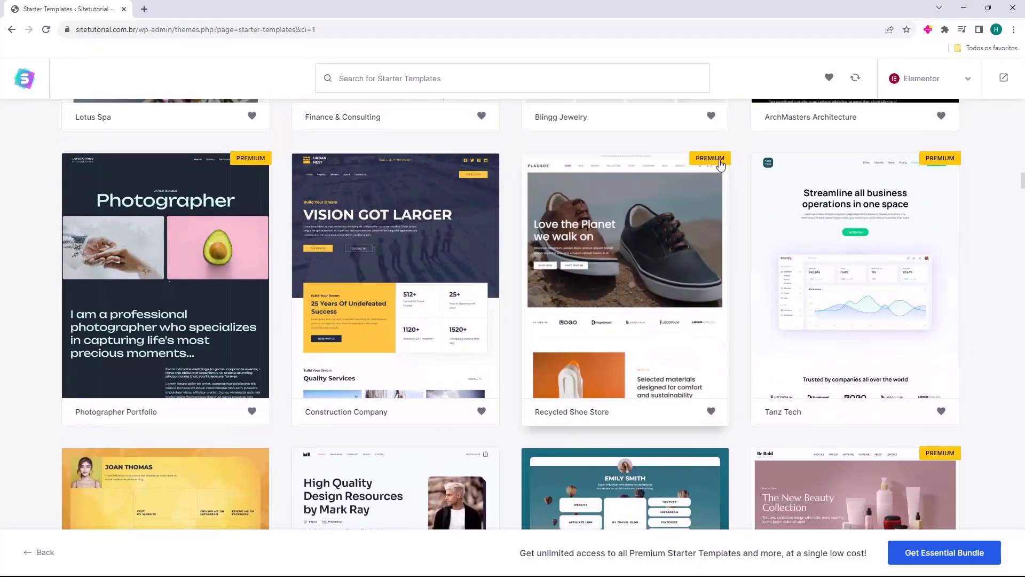
scroll(704, 172, "down", 16)
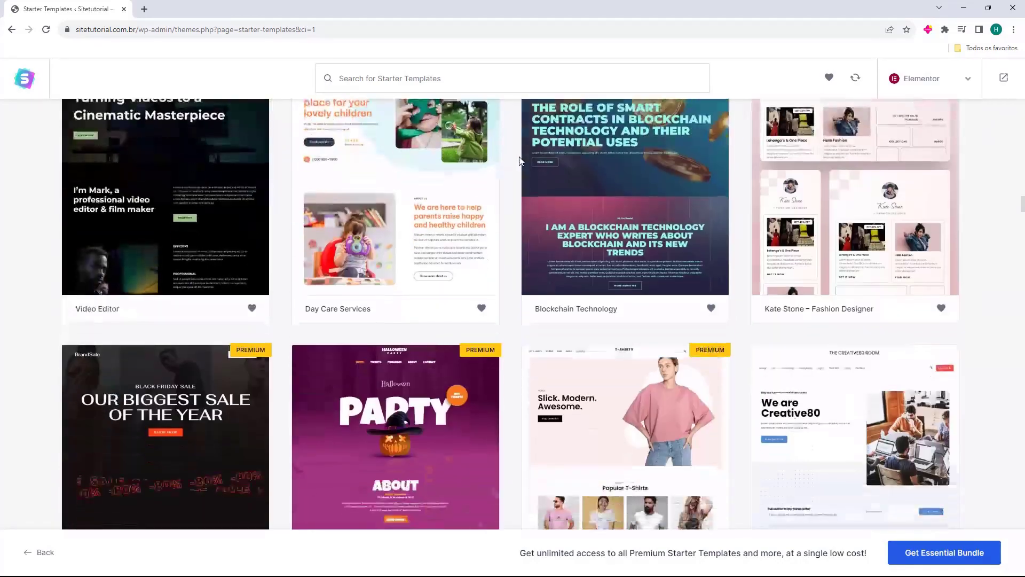
scroll(518, 160, "down", 14)
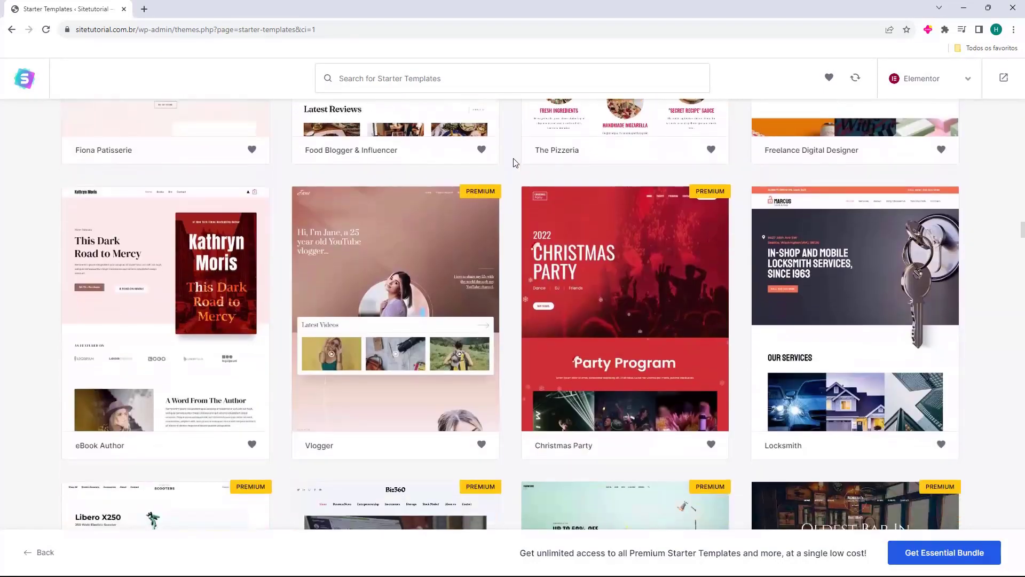
scroll(513, 160, "down", 4)
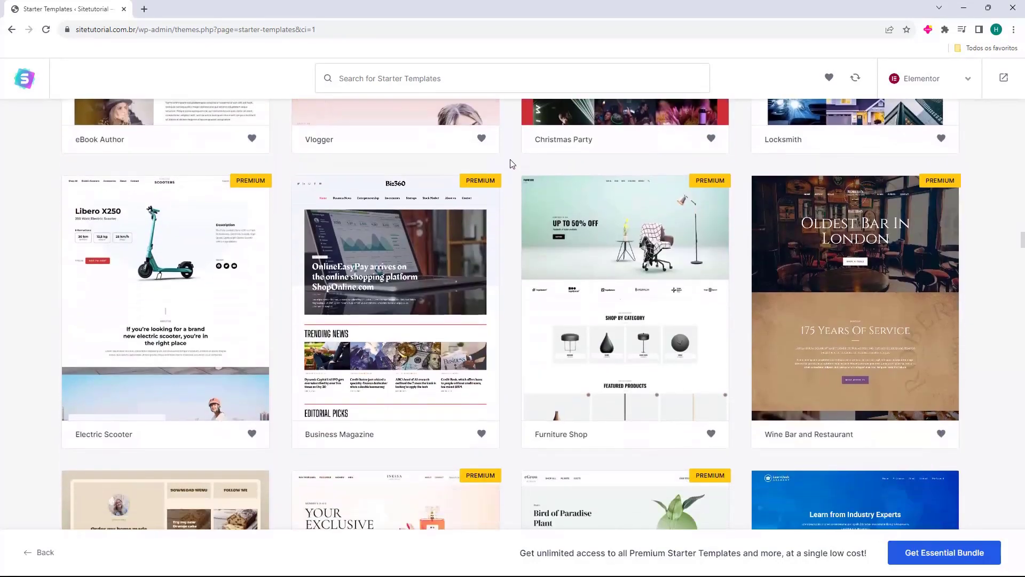
scroll(507, 161, "down", 19)
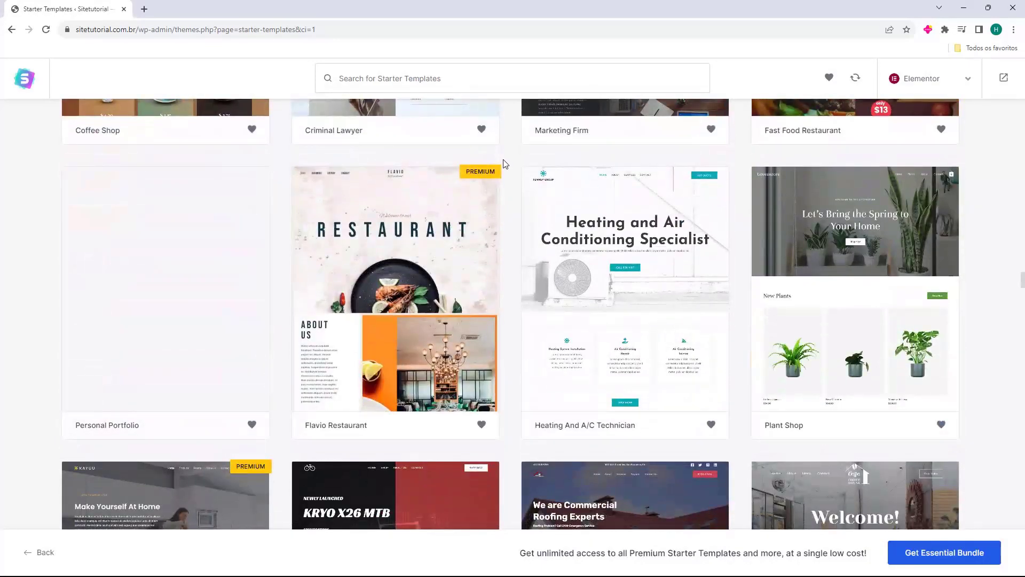
scroll(505, 163, "down", 15)
scroll(502, 163, "down", 17)
scroll(506, 164, "down", 2)
scroll(521, 168, "down", 1)
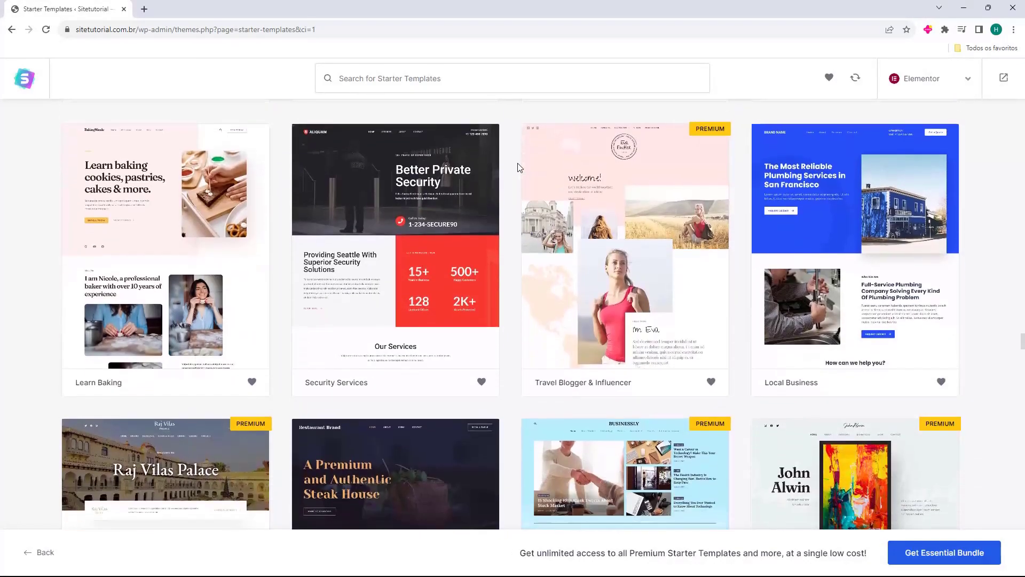
scroll(905, 363, "up", 1)
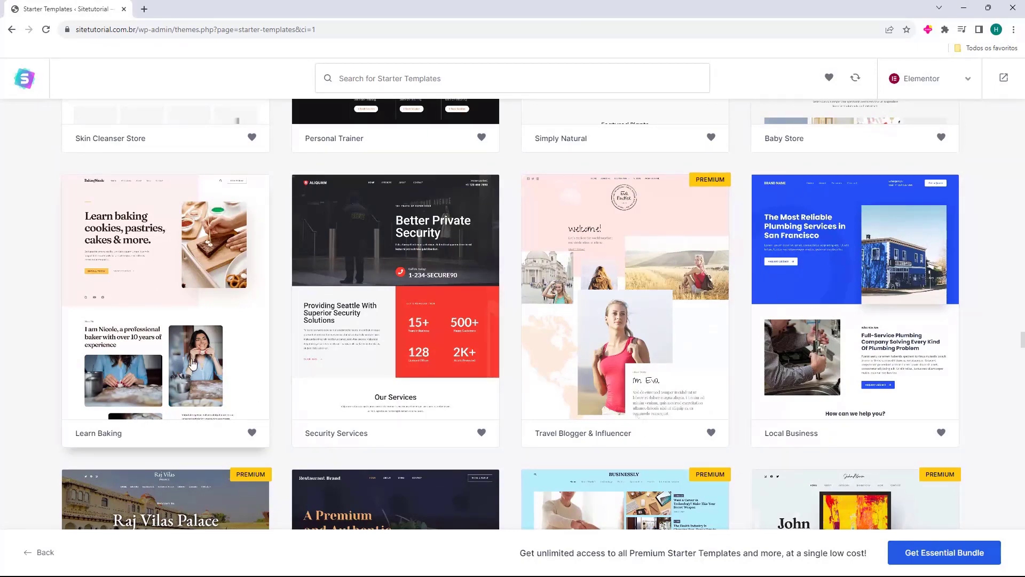
scroll(197, 293, "up", 4)
scroll(332, 261, "down", 4)
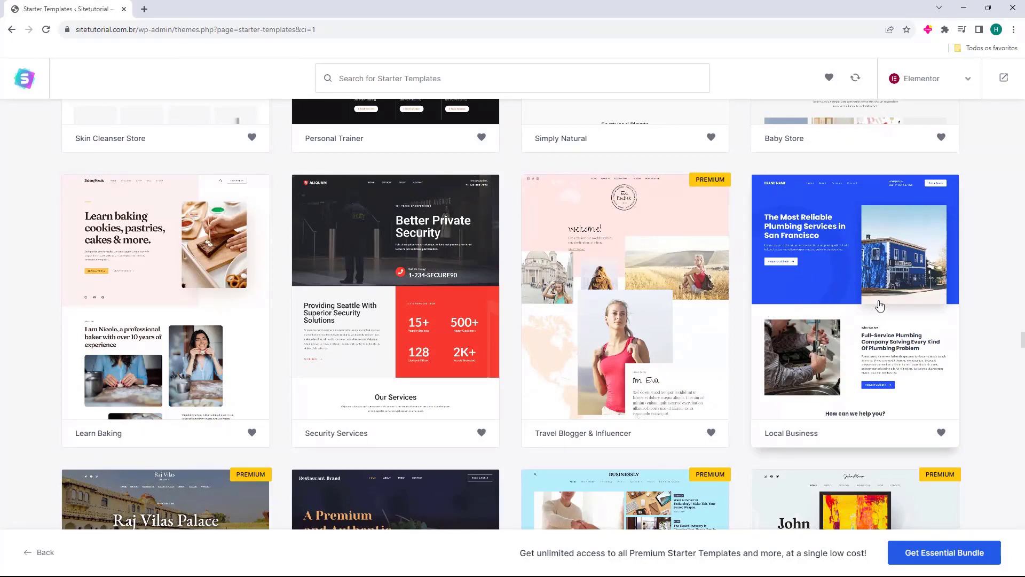
Select the free Local Business template and look through its home page preview from header to footer.
left_click(847, 296)
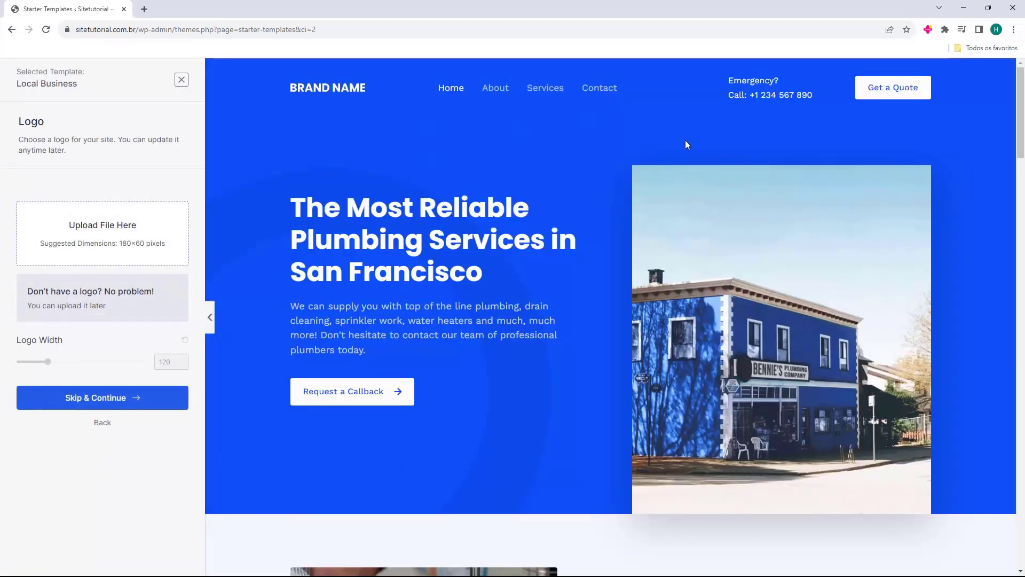
scroll(566, 178, "down", 15)
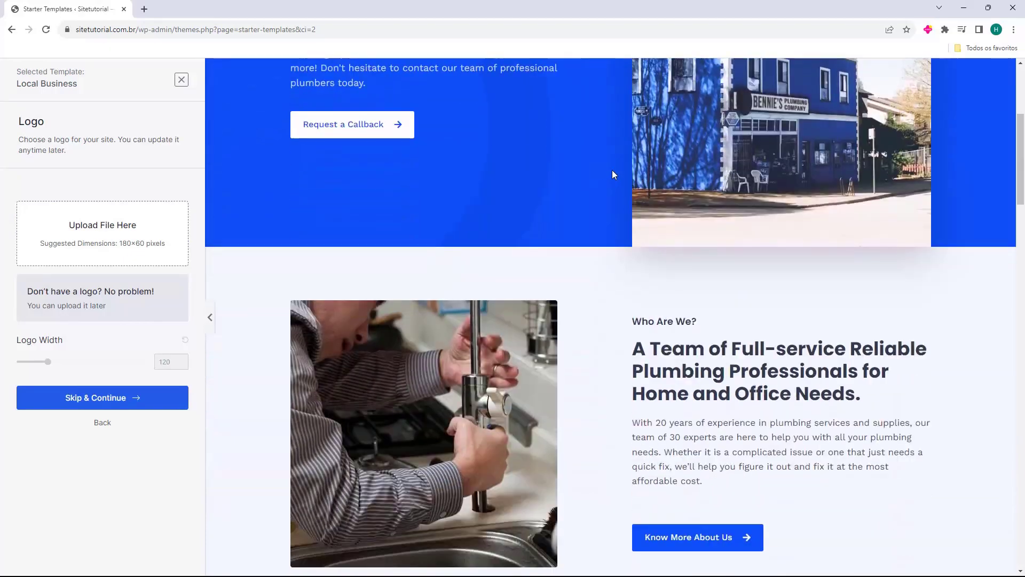
scroll(614, 173, "down", 15)
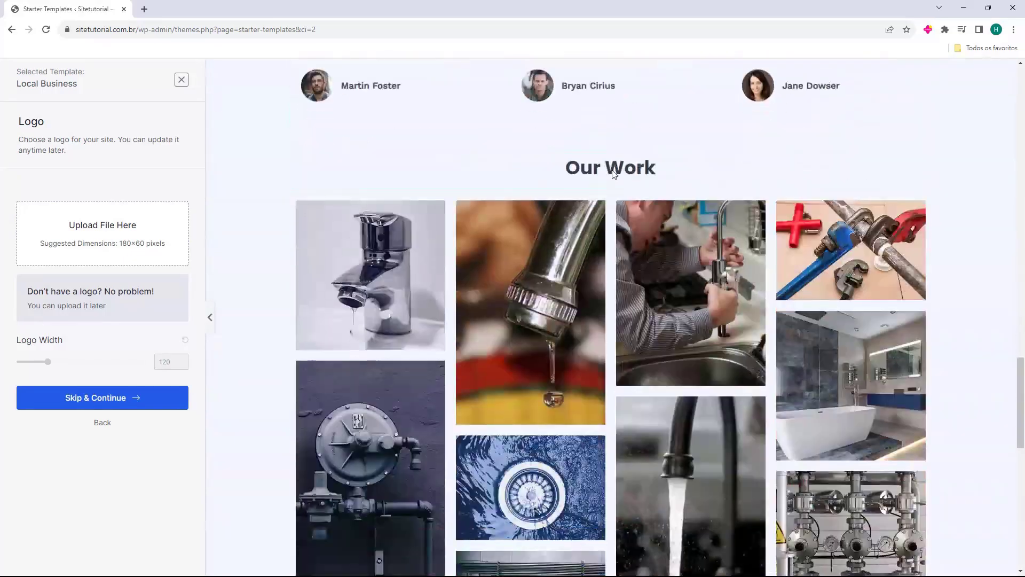
scroll(607, 171, "down", 2)
scroll(606, 171, "up", 15)
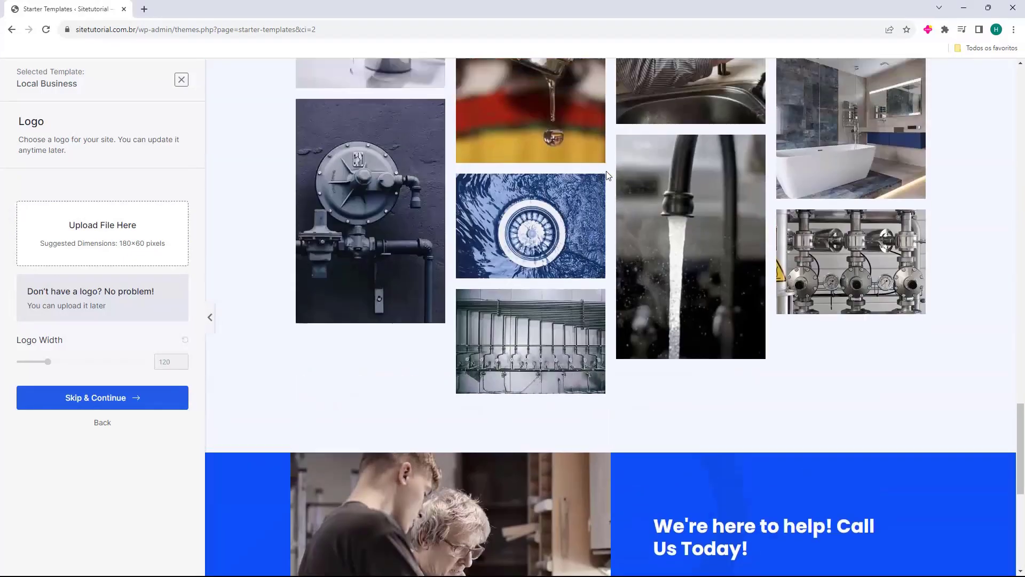
scroll(605, 175, "up", 12)
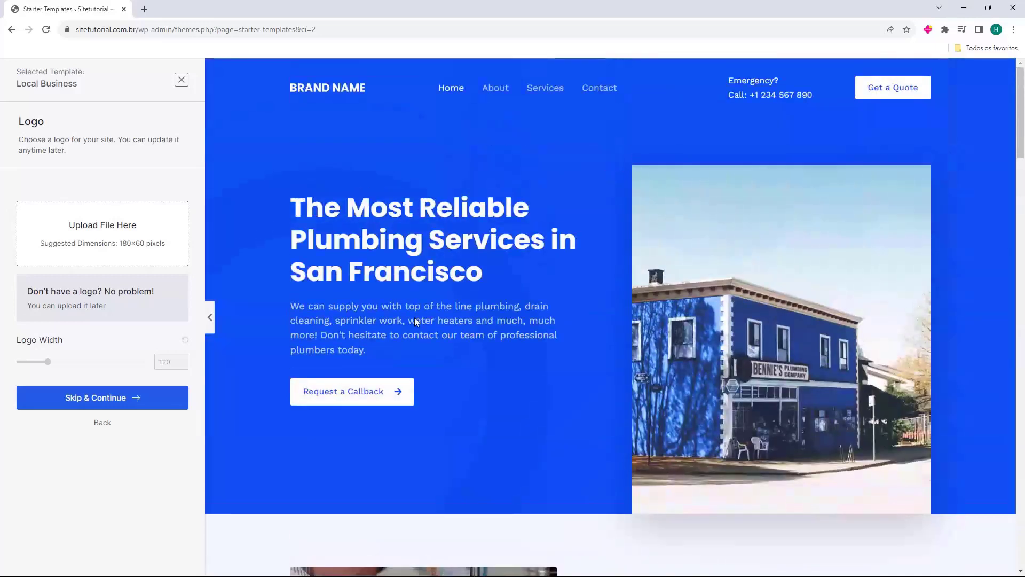
scroll(542, 252, "down", 6)
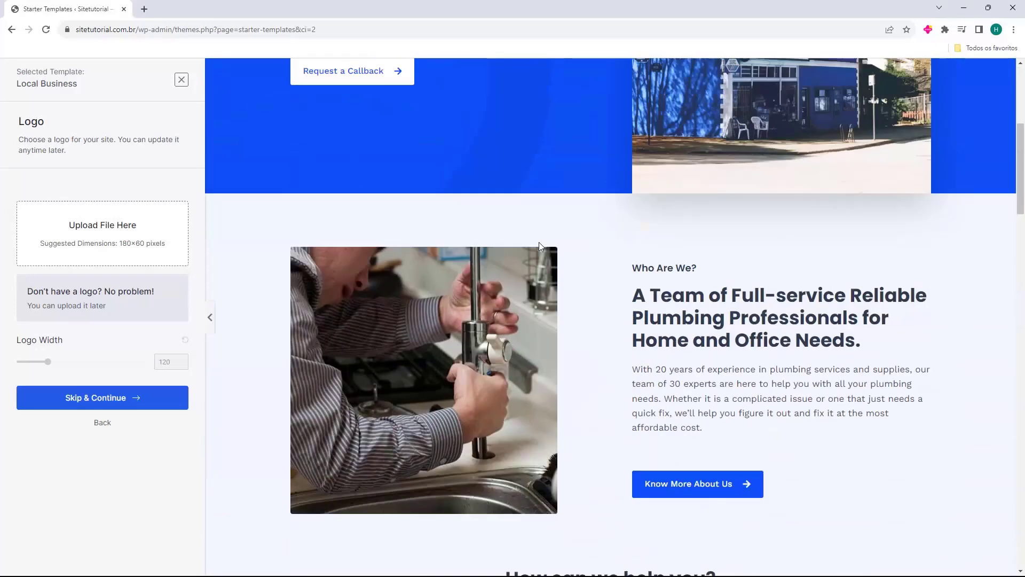
scroll(396, 242, "down", 7)
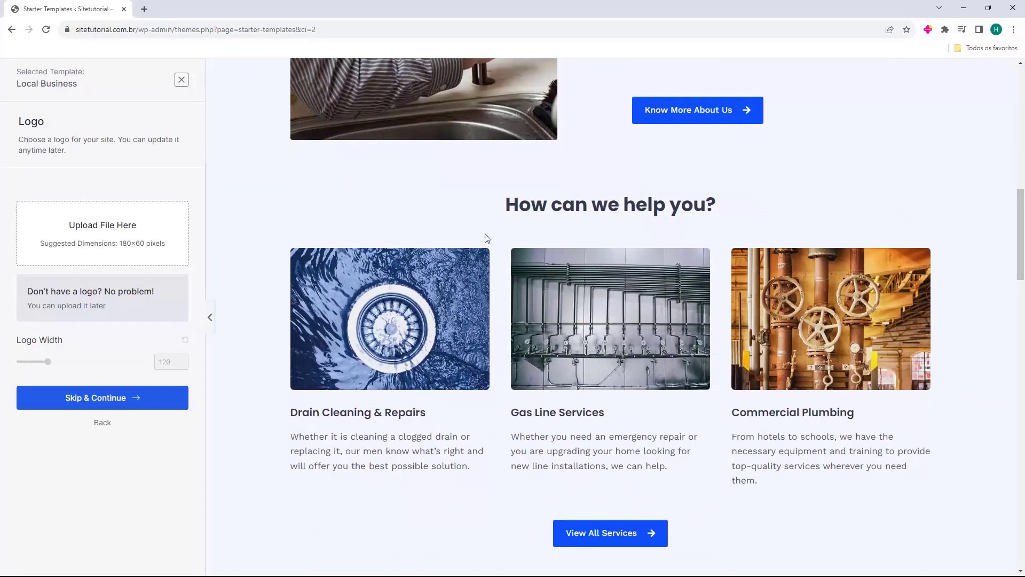
scroll(481, 235, "down", 6)
scroll(624, 265, "down", 3)
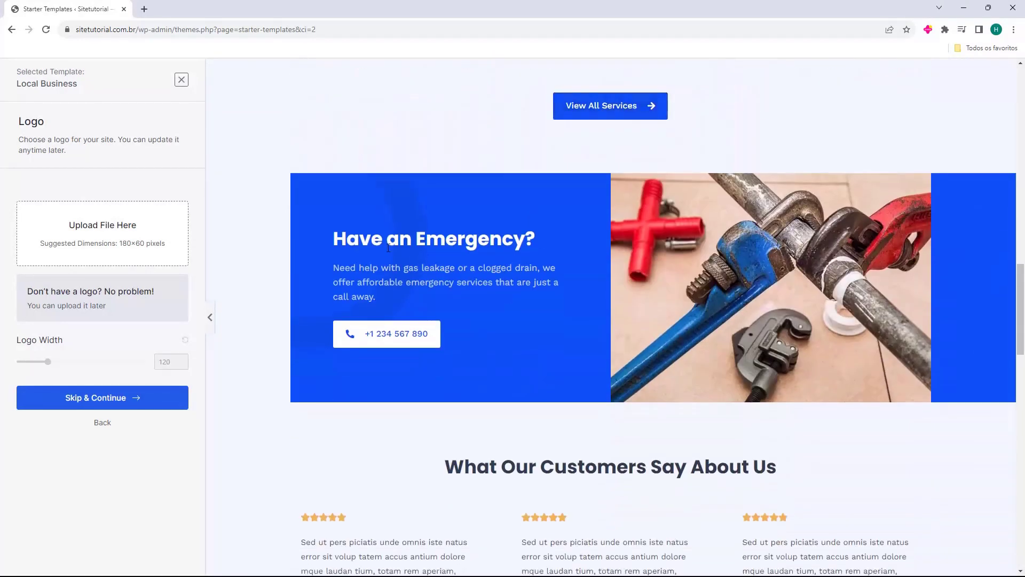
scroll(447, 203, "down", 9)
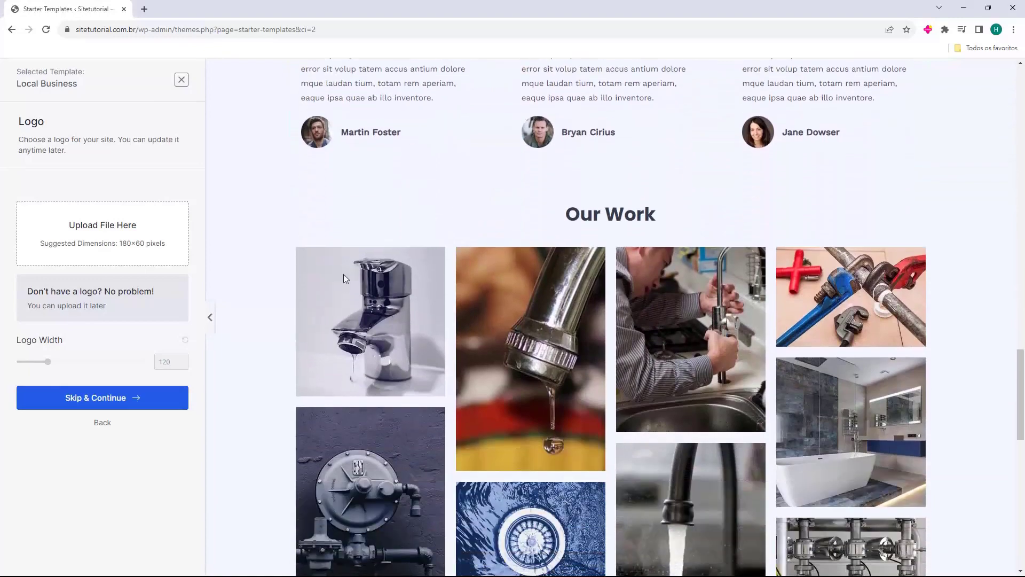
scroll(349, 266, "down", 13)
scroll(585, 156, "down", 1)
scroll(453, 316, "up", 20)
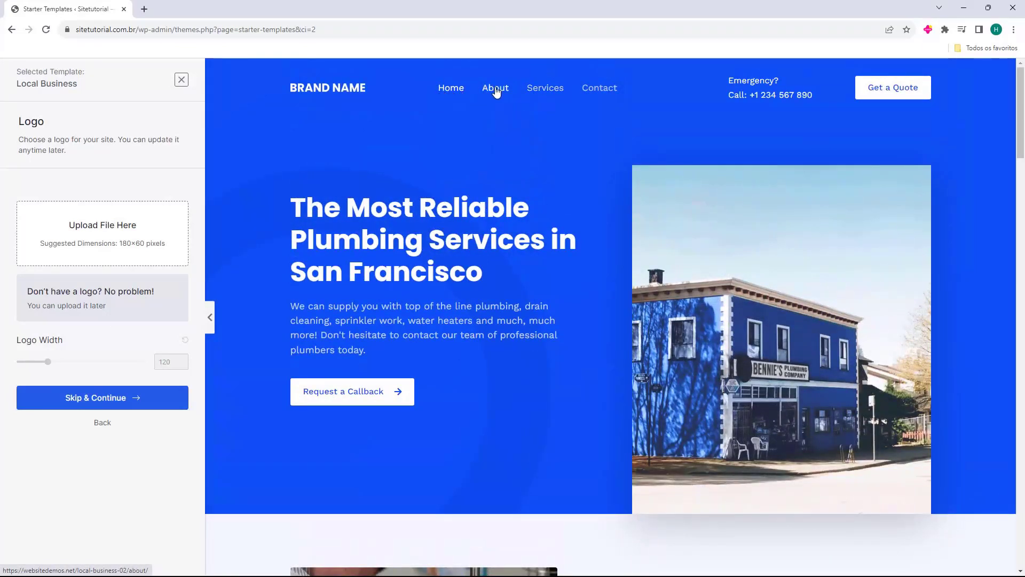
Look over the About and Services pages in the template preview and return to the Home page.
left_click(492, 91)
scroll(594, 287, "down", 20)
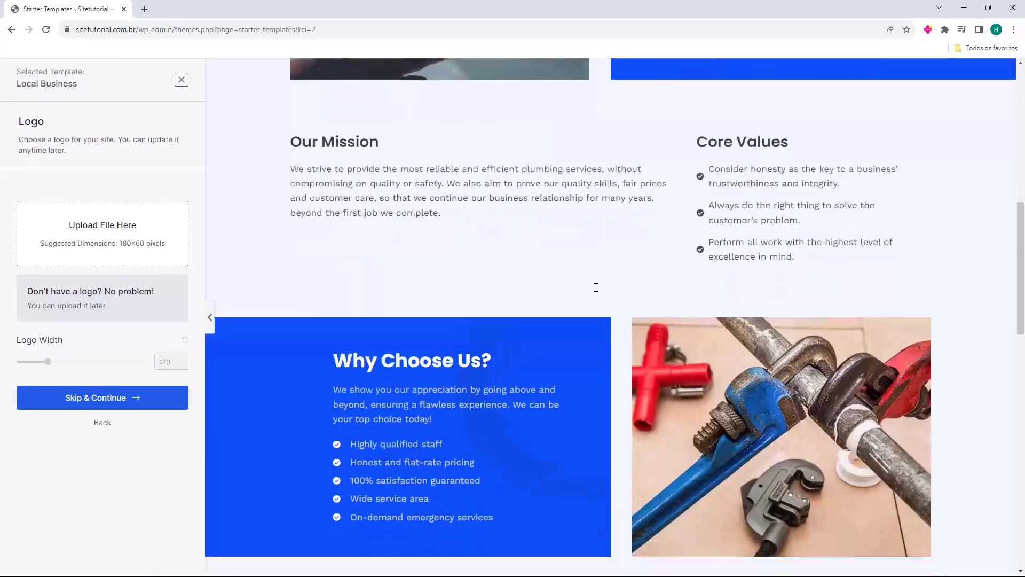
scroll(602, 292, "up", 20)
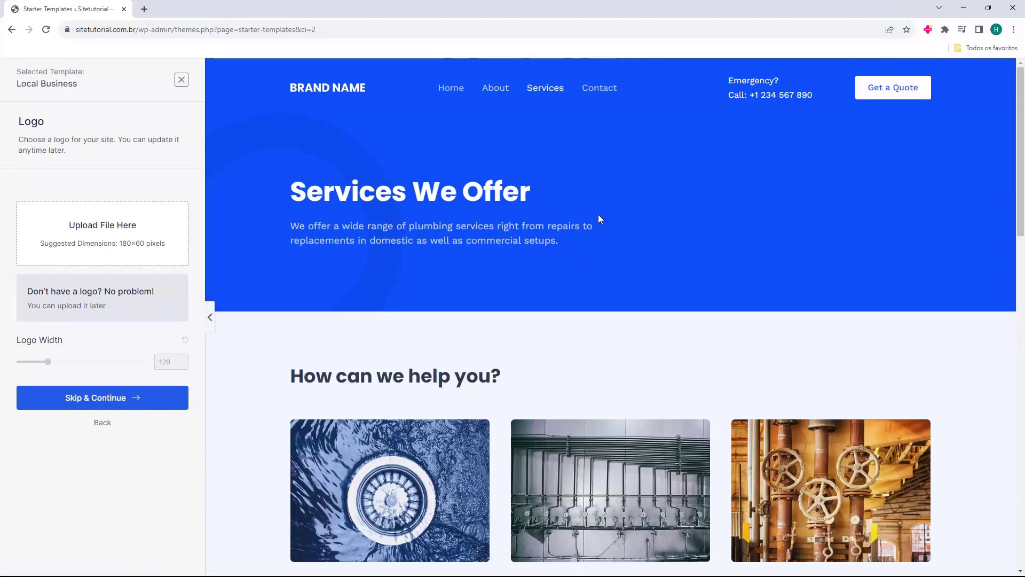
scroll(498, 153, "down", 17)
scroll(567, 193, "up", 15)
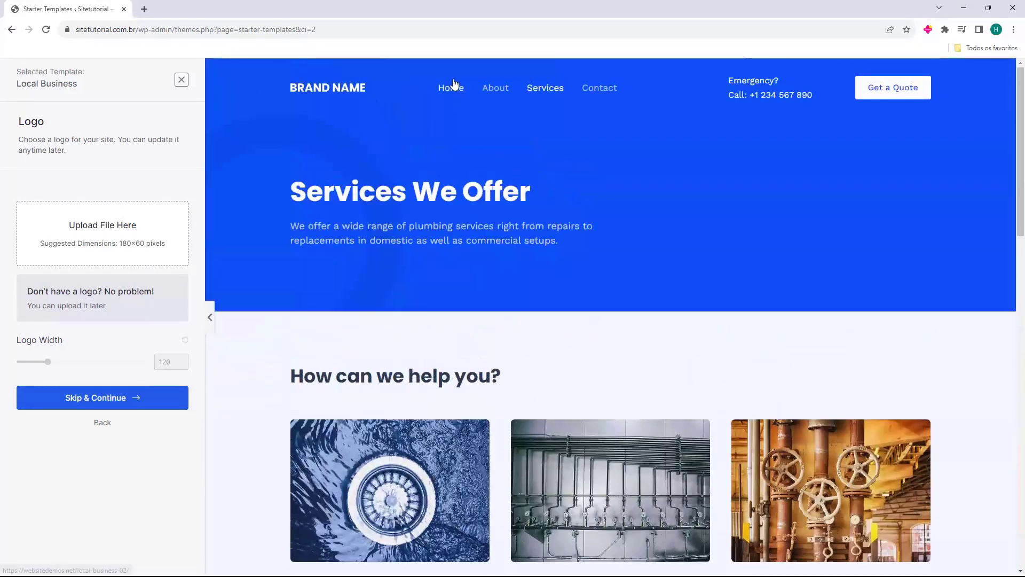
left_click(452, 88)
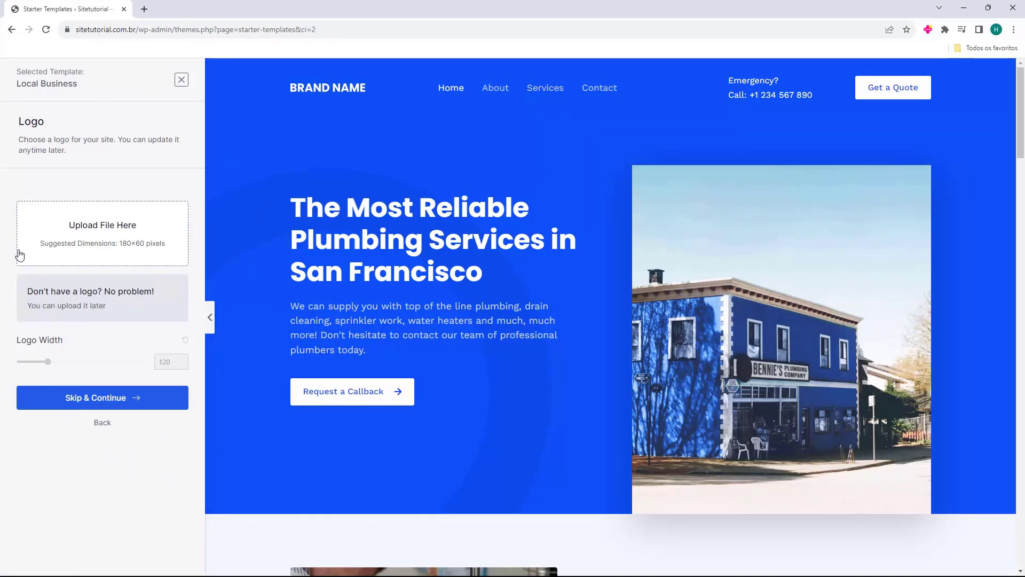
Upload Logo-Sitetutorial.png to the media library and select it as the site's logo.
left_click(104, 236)
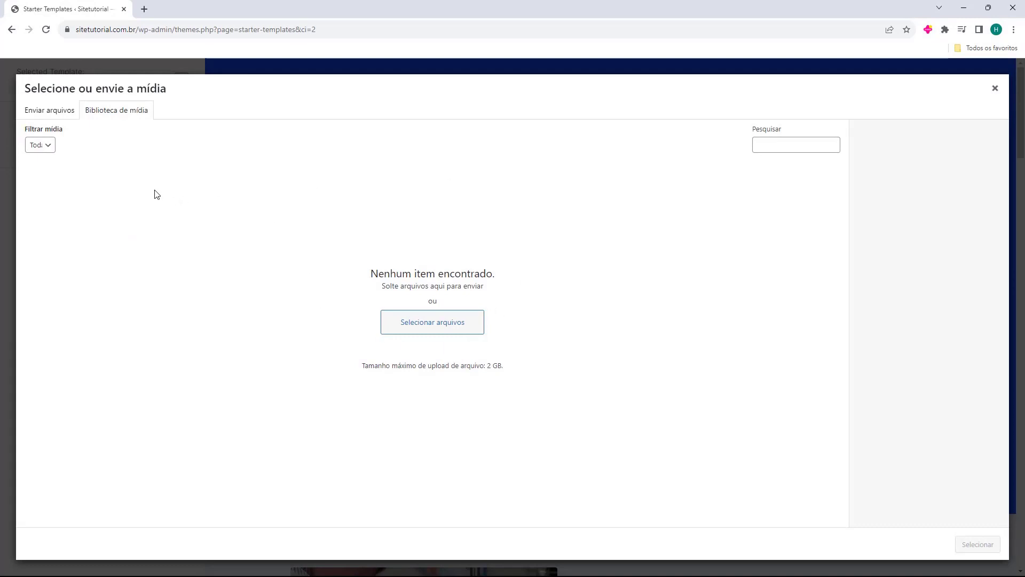
left_click(53, 111)
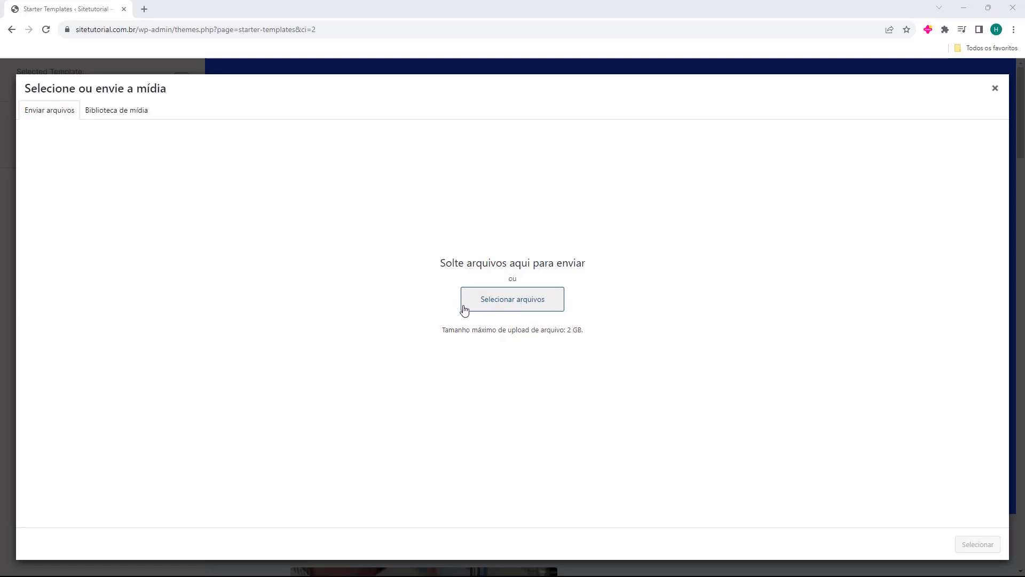
left_click_drag(0, 395, 470, 260)
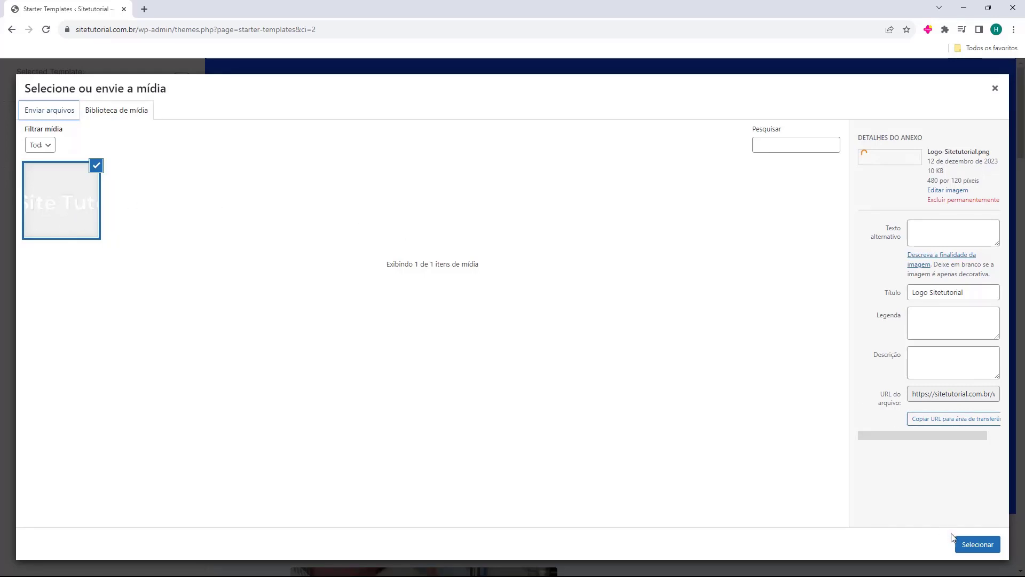
left_click(977, 543)
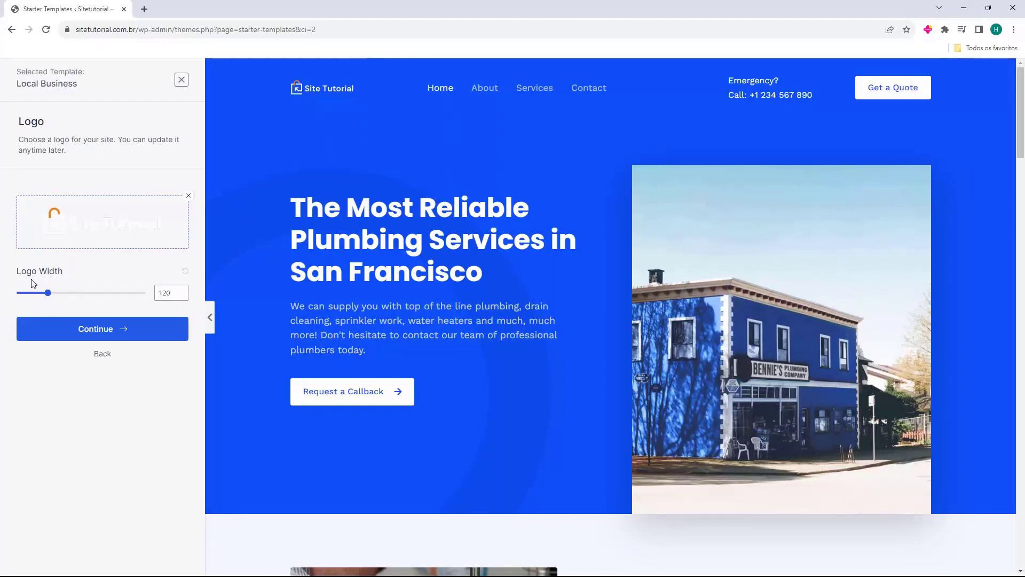
Set the logo width to 150 and continue to the Colors & Fonts settings.
left_click_drag(48, 292, 57, 313)
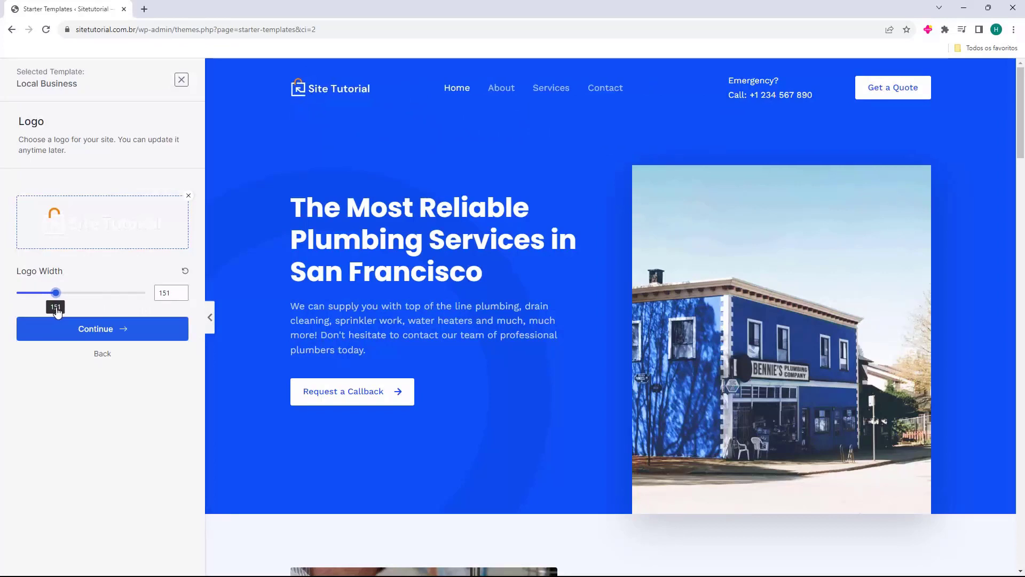
left_click(177, 293)
key("Down")
left_click(344, 77)
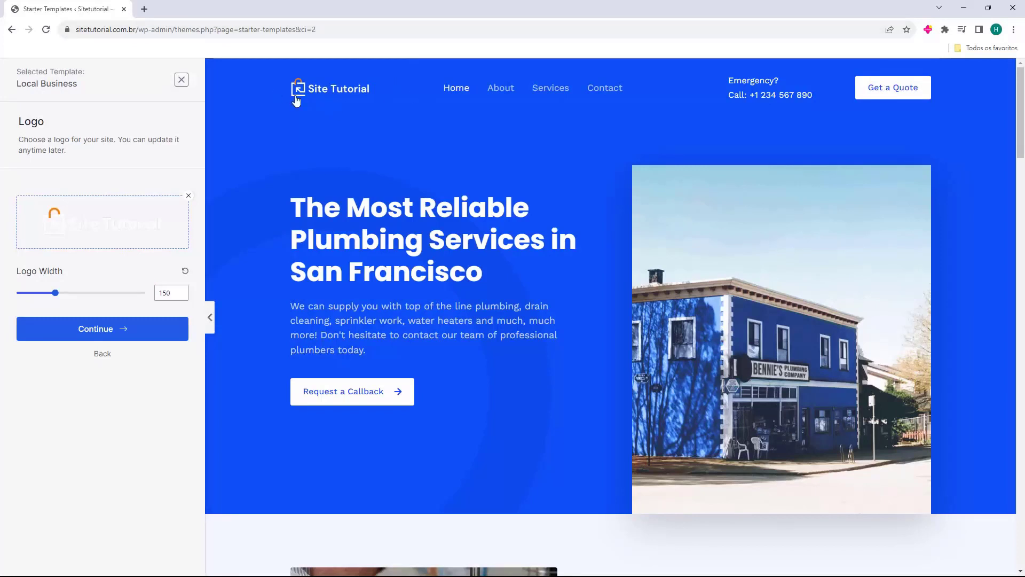
left_click(96, 335)
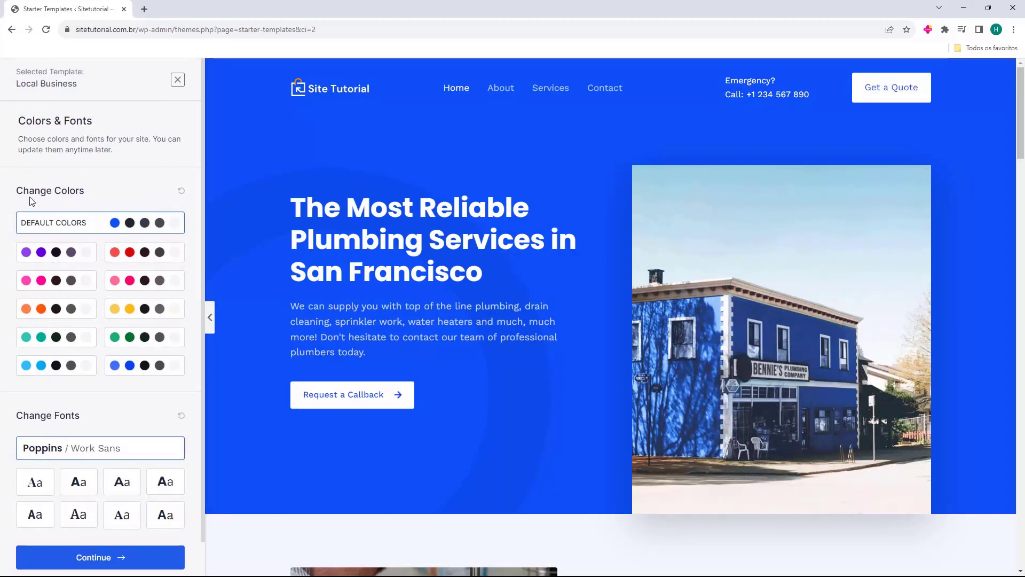
Try the alternative color palettes one after another on the template preview.
left_click_drag(16, 191, 56, 191)
left_click_drag(16, 415, 37, 415)
left_click(105, 184)
left_click(78, 255)
left_click(71, 283)
left_click(66, 313)
left_click(66, 335)
left_click(136, 367)
left_click(141, 341)
left_click(147, 308)
left_click(145, 280)
left_click(145, 253)
Preview the pink, purple and teal palettes on the home page and restore the default colors.
scroll(300, 304, "down", 6)
scroll(300, 305, "down", 3)
left_click(140, 280)
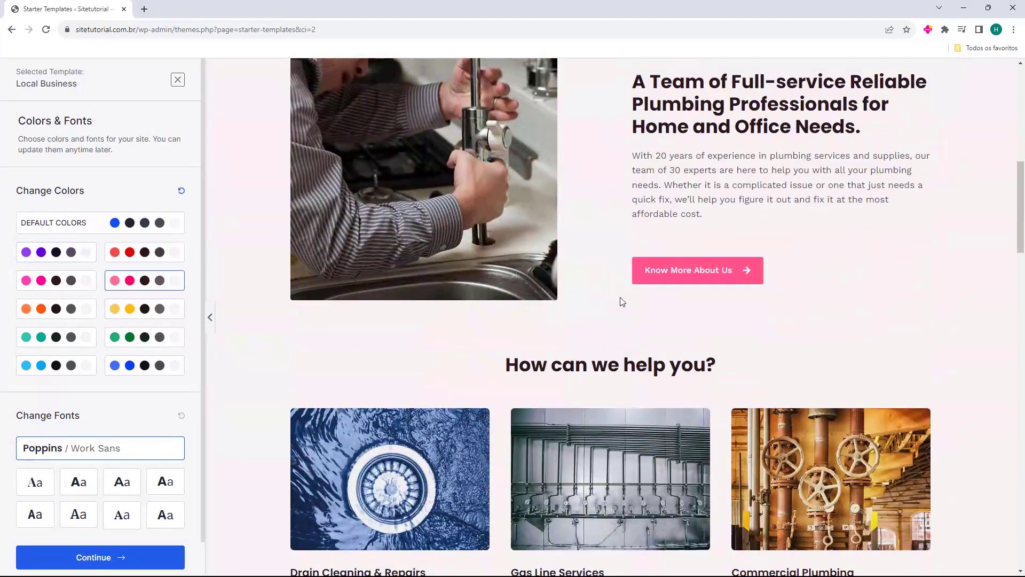
scroll(467, 356, "up", 10)
left_click(146, 252)
left_click(56, 252)
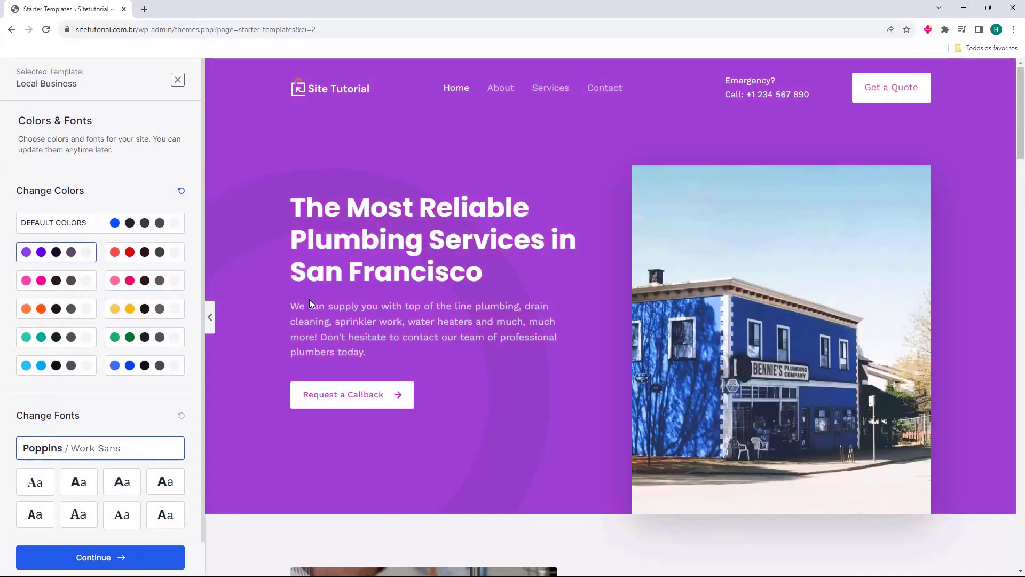
scroll(484, 338, "down", 10)
scroll(472, 339, "up", 5)
scroll(460, 348, "up", 5)
left_click(128, 220)
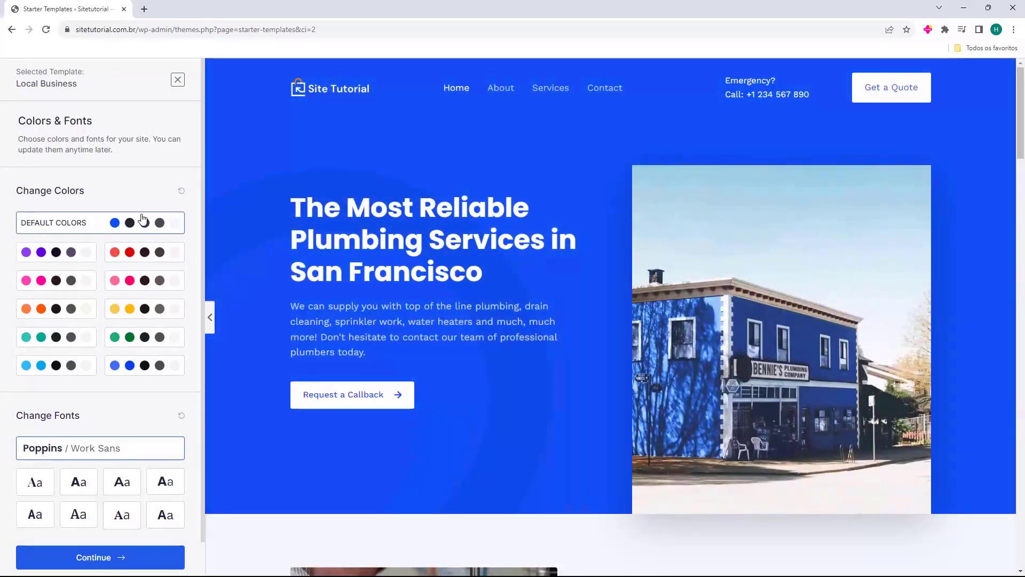
left_click(69, 336)
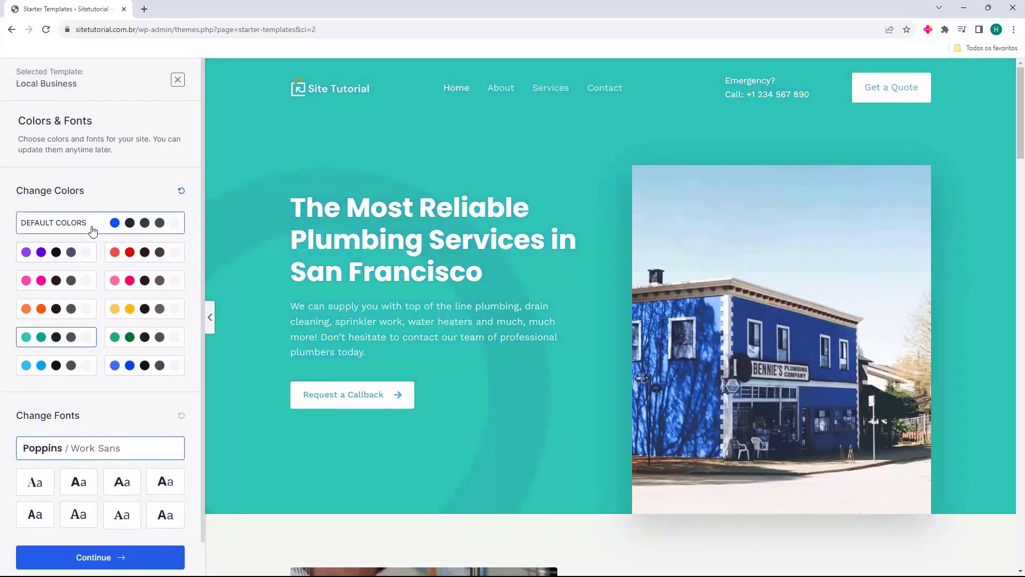
left_click(118, 229)
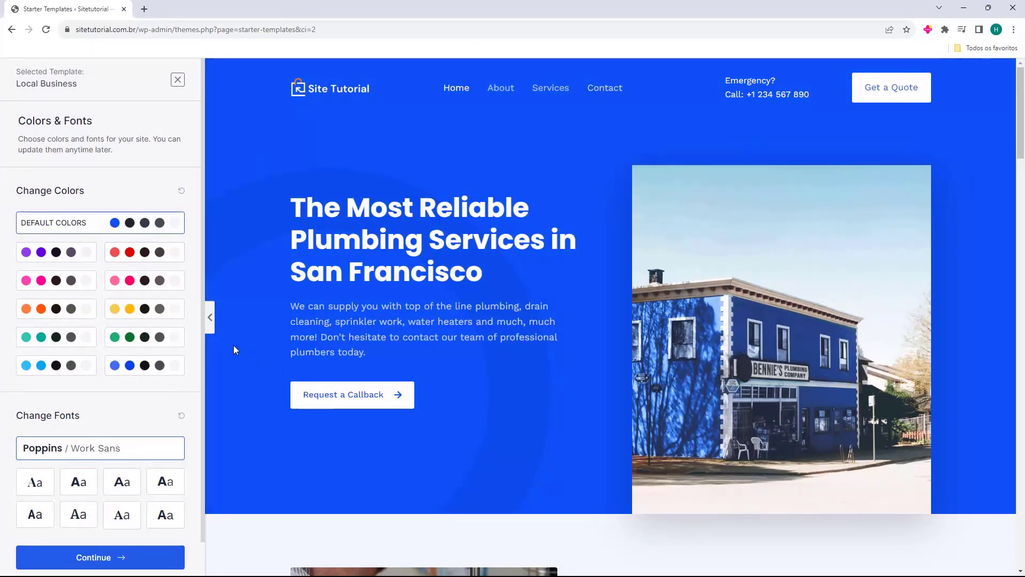
Try several alternative font pairs on the template preview and reset the fonts to Poppins / Work Sans.
scroll(102, 345, "down", 1)
double_click(17, 382)
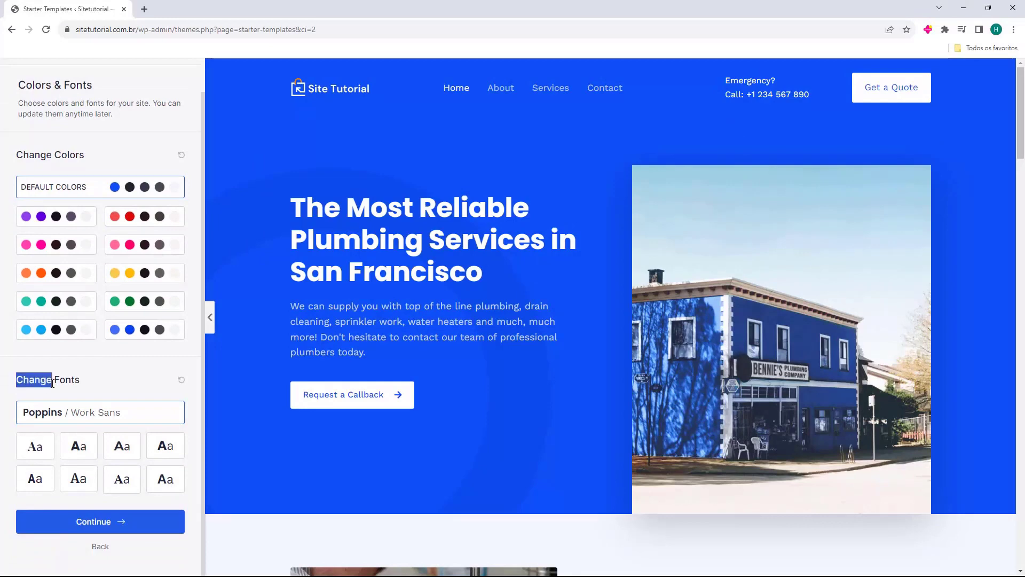
left_click(35, 447)
left_click(79, 446)
left_click(113, 453)
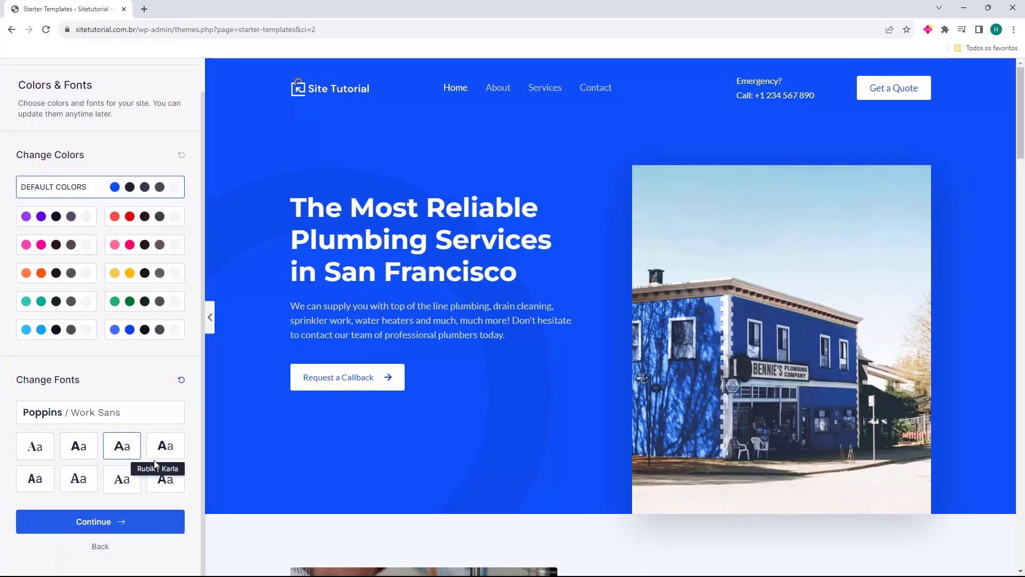
left_click(161, 460)
left_click(126, 416)
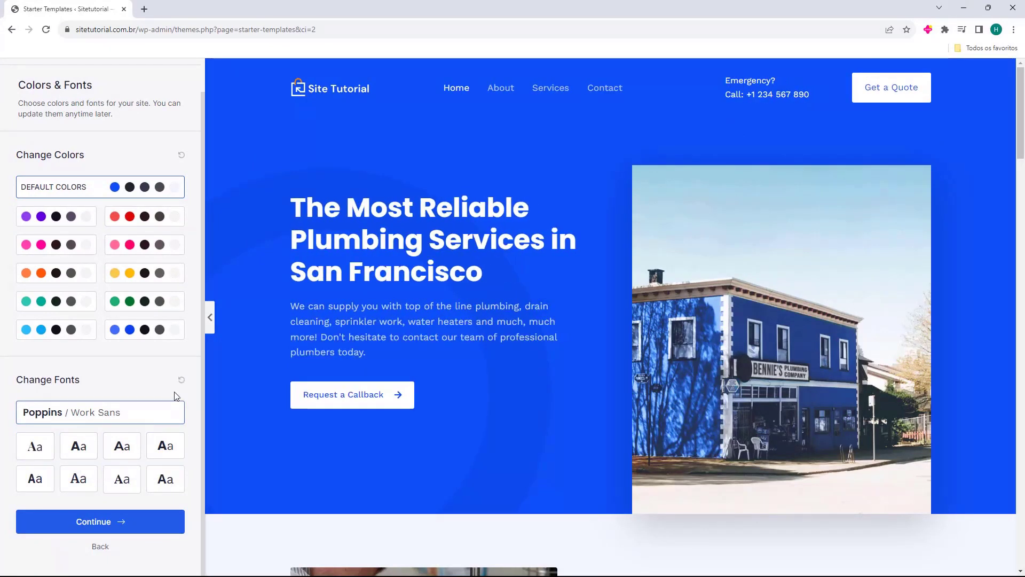
left_click(123, 479)
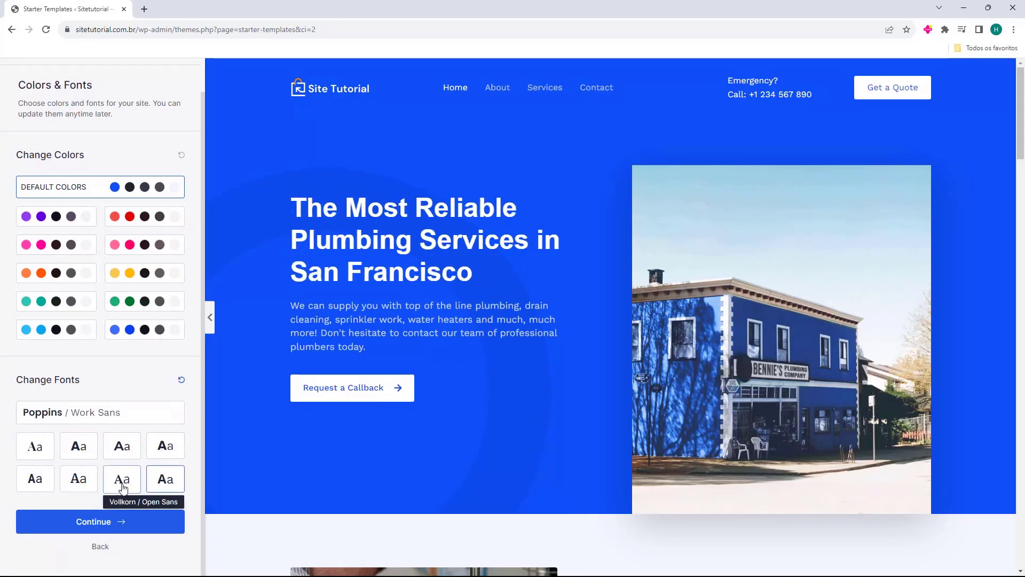
left_click(120, 447)
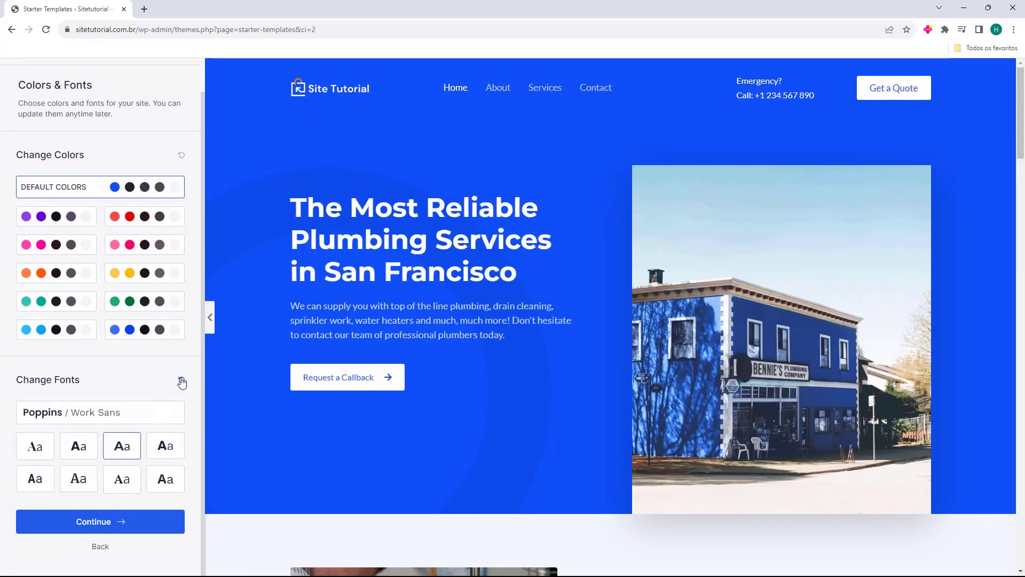
left_click(181, 380)
scroll(66, 368, "up", 1)
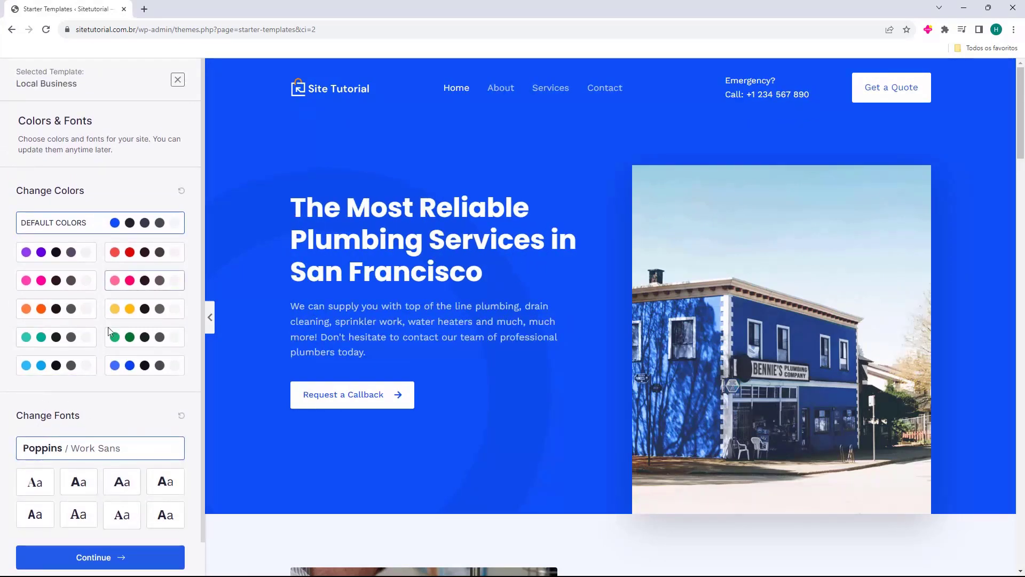
Accept the default colors and fonts, leave the personal details empty and all import options enabled, and build the website.
left_click(104, 567)
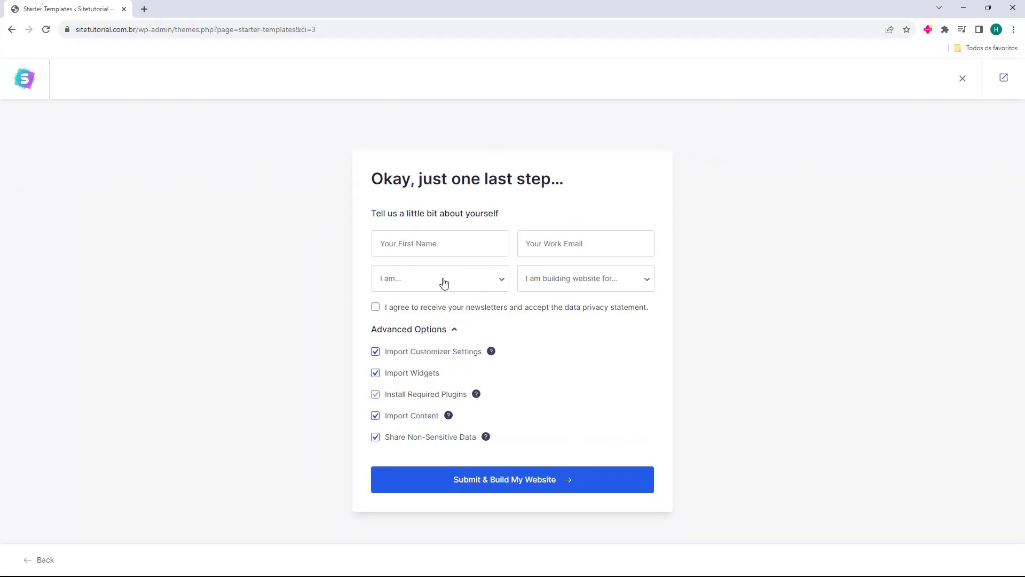
left_click(401, 239)
left_click(558, 233)
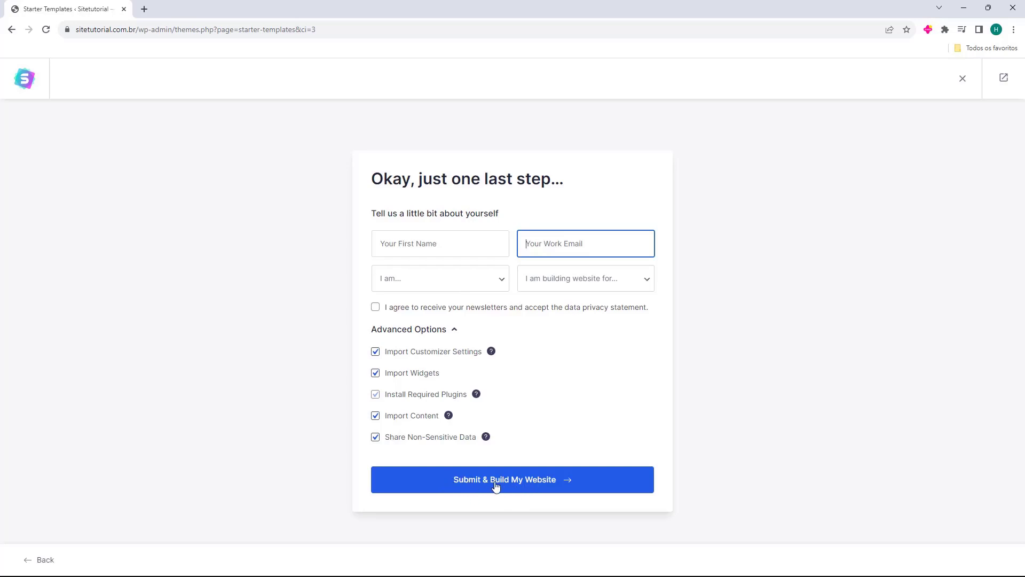
left_click(516, 486)
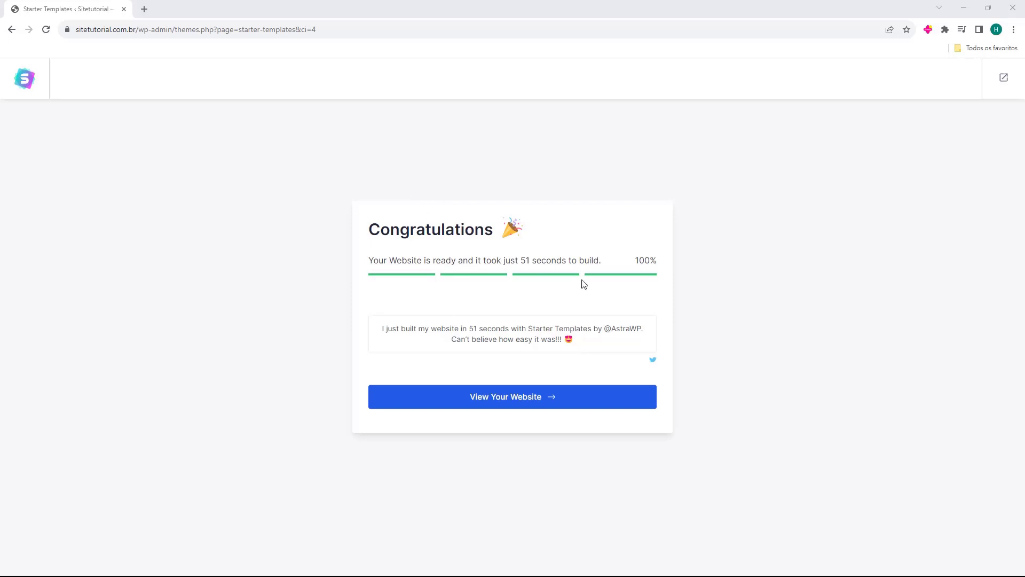
View the newly built website, look through its home page from header to footer, and close it again.
left_click(515, 406)
left_click(486, 409)
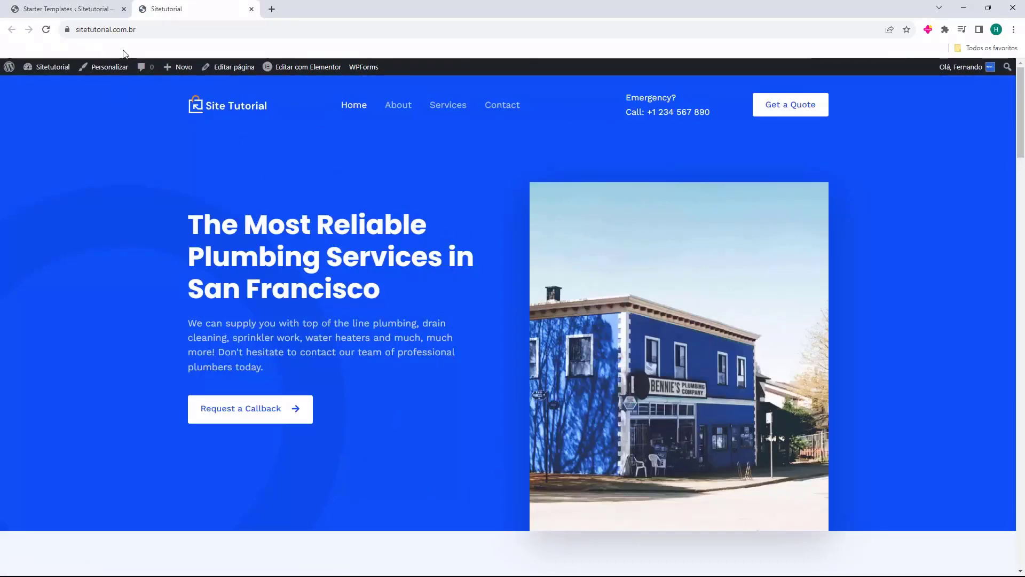
scroll(502, 144, "down", 2)
scroll(499, 125, "down", 10)
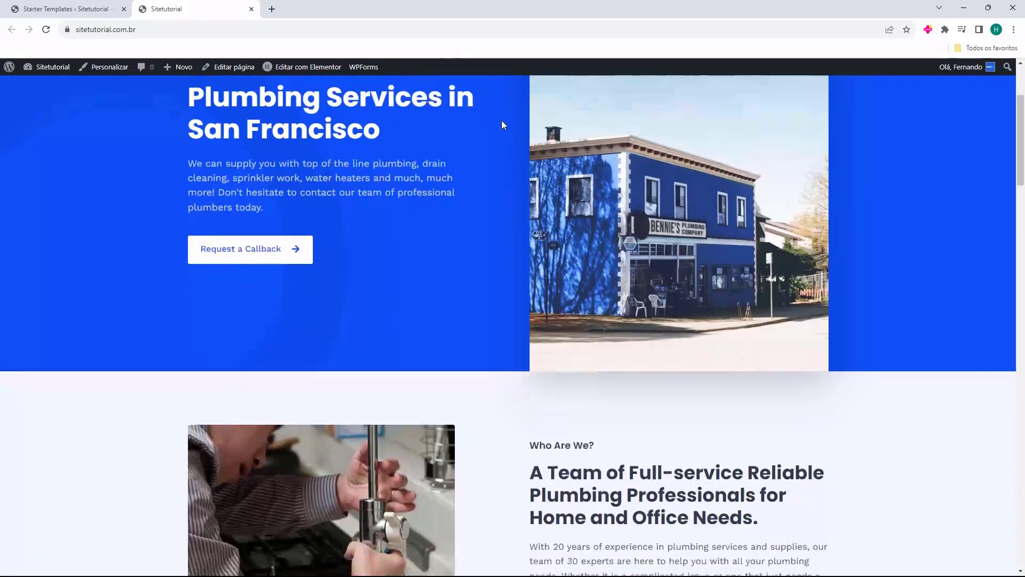
scroll(494, 117, "down", 20)
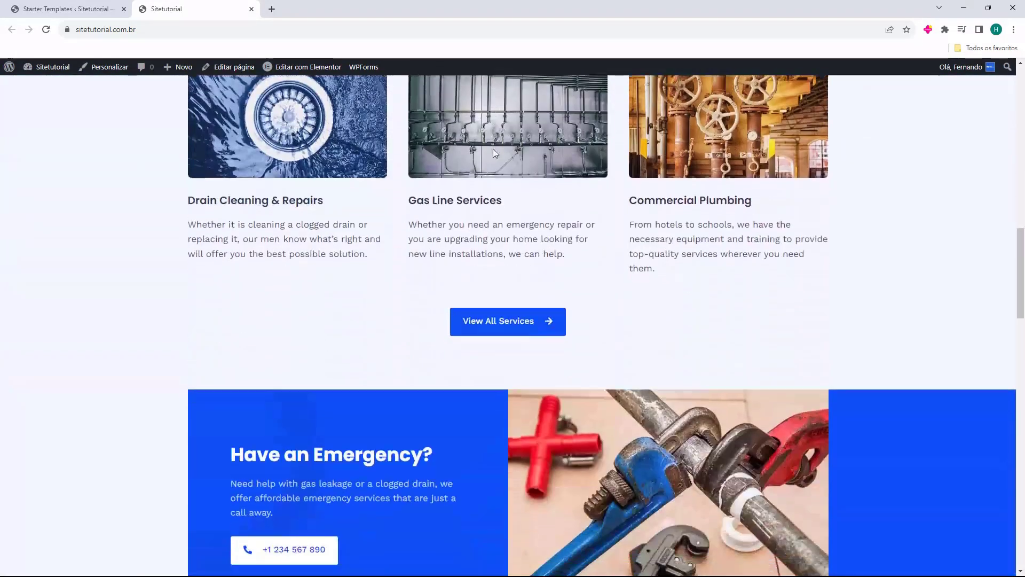
scroll(501, 167, "down", 5)
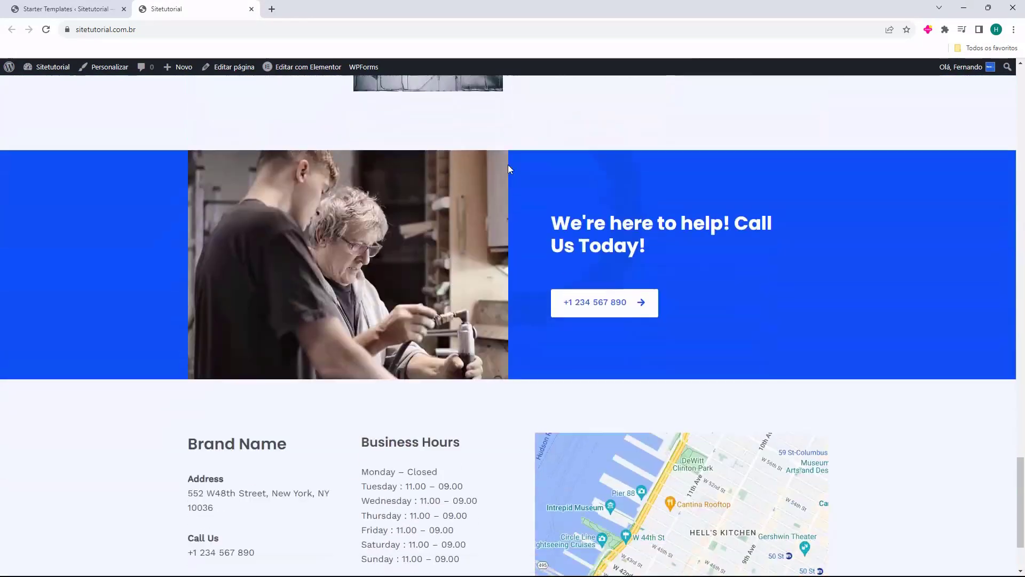
scroll(511, 260, "up", 20)
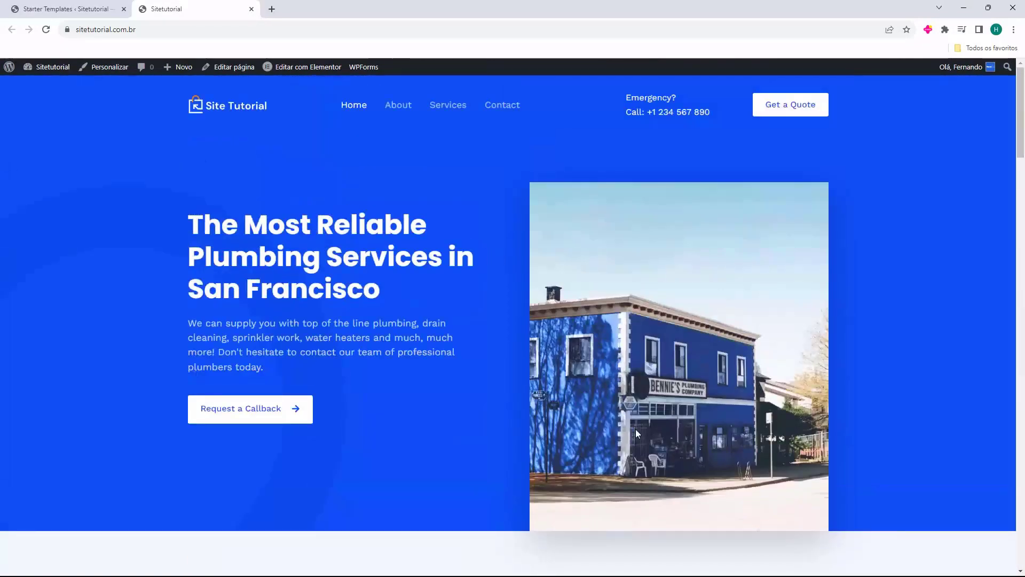
middle_click(217, 5)
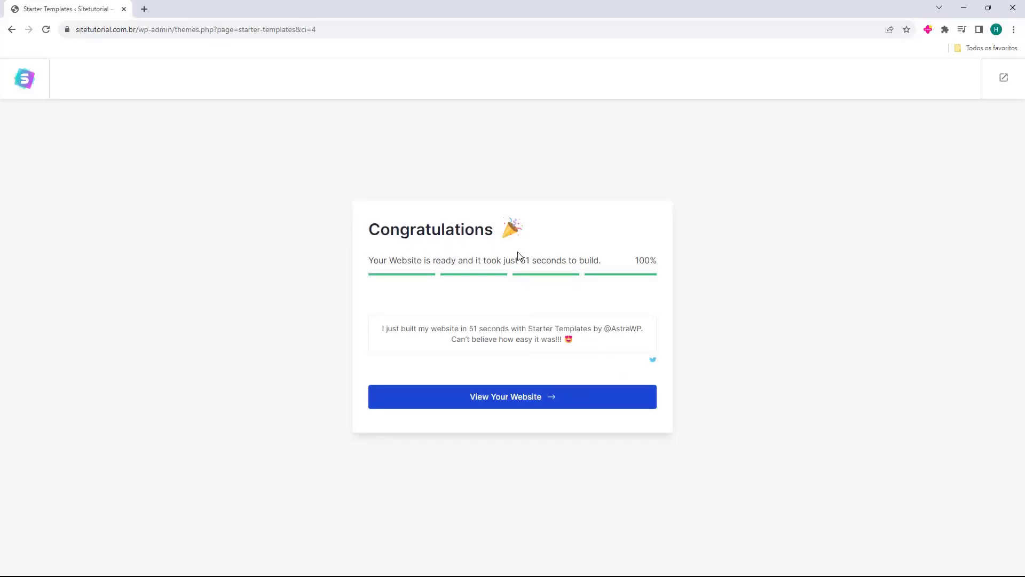
Leave the starter template wizard for the WordPress dashboard and open the list of all pages.
left_click(1003, 79)
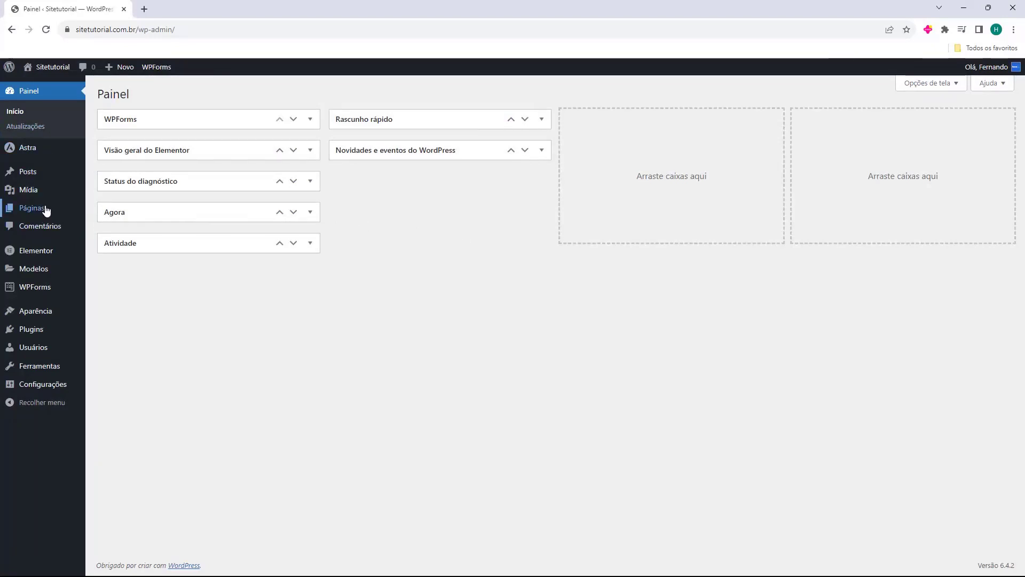
mouse_move(30, 216)
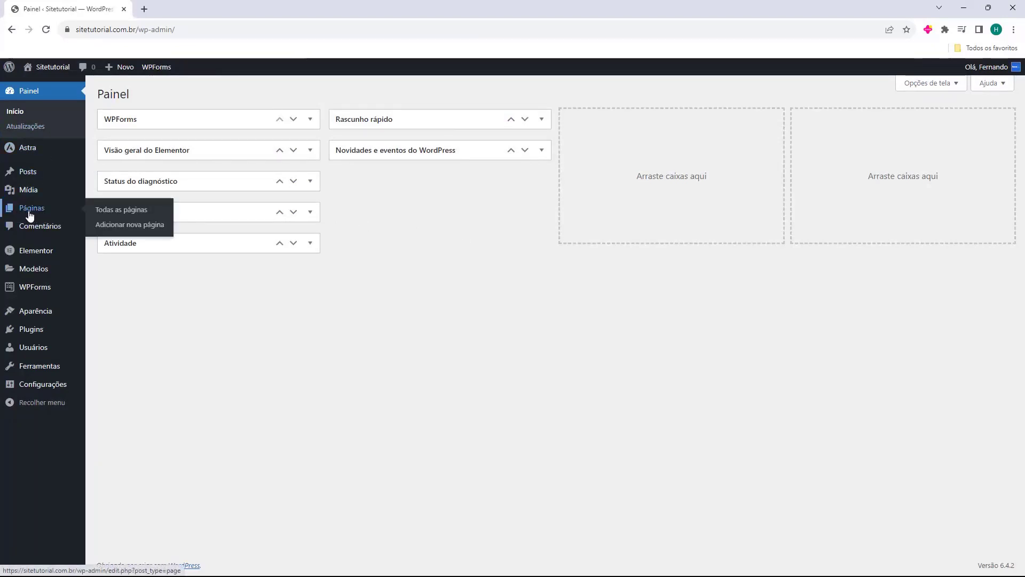
left_click(30, 216)
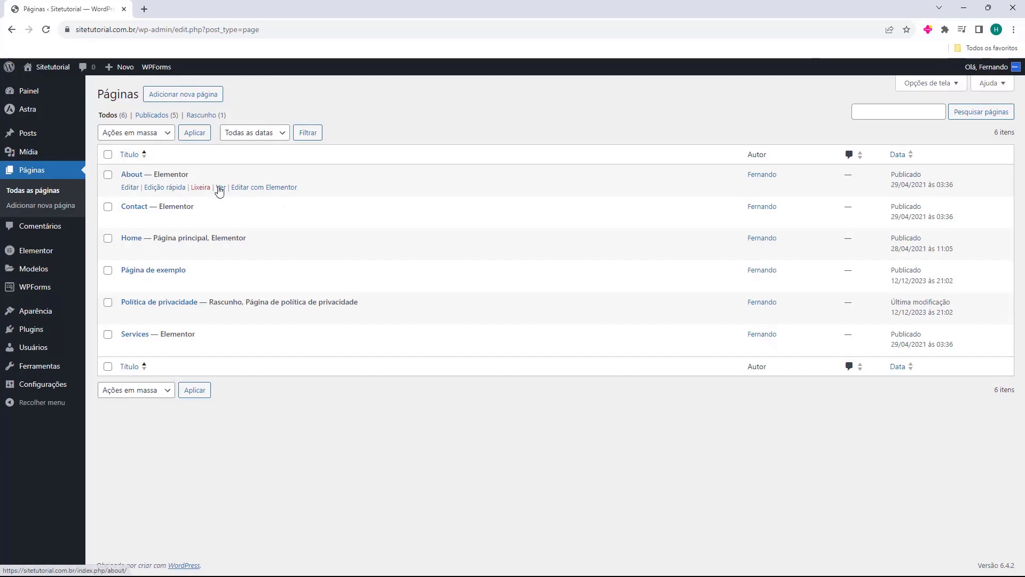
View the published About page, look through its sections, browse the other site pages from the site navigation, and close the preview.
left_click(182, 9)
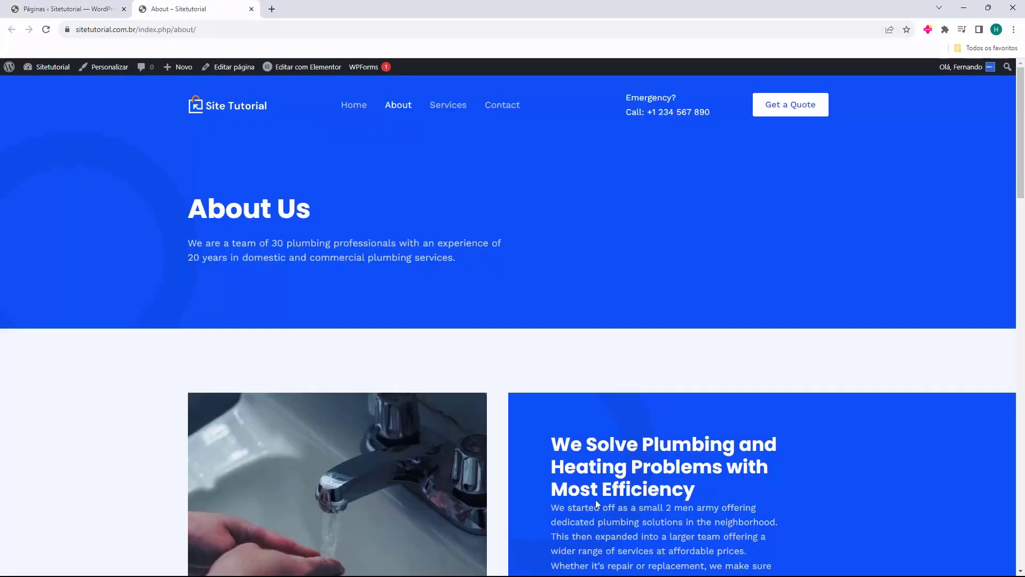
scroll(499, 252, "down", 15)
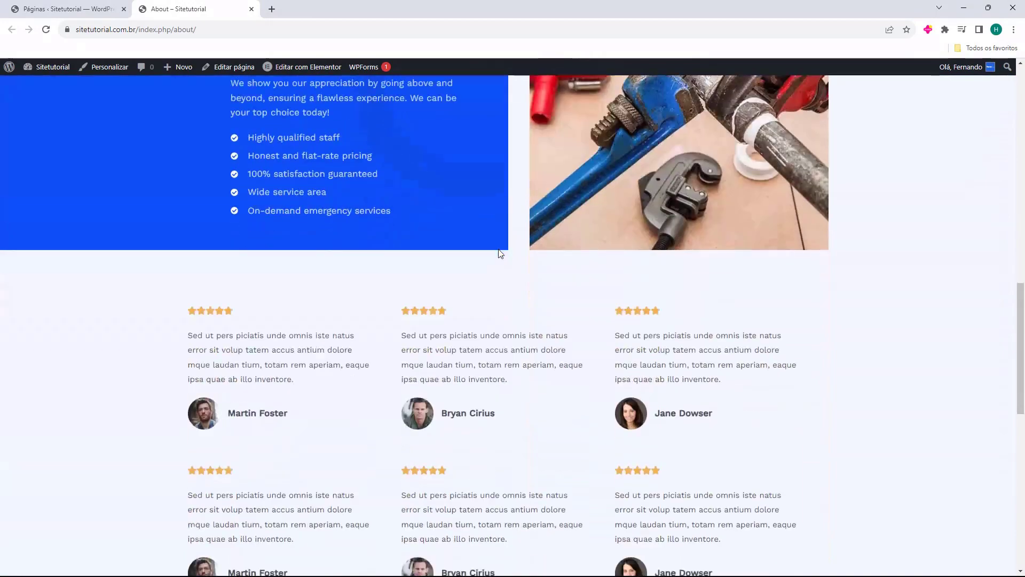
scroll(501, 254, "down", 6)
scroll(498, 271, "up", 20)
left_click(354, 105)
left_click(406, 106)
left_click(443, 107)
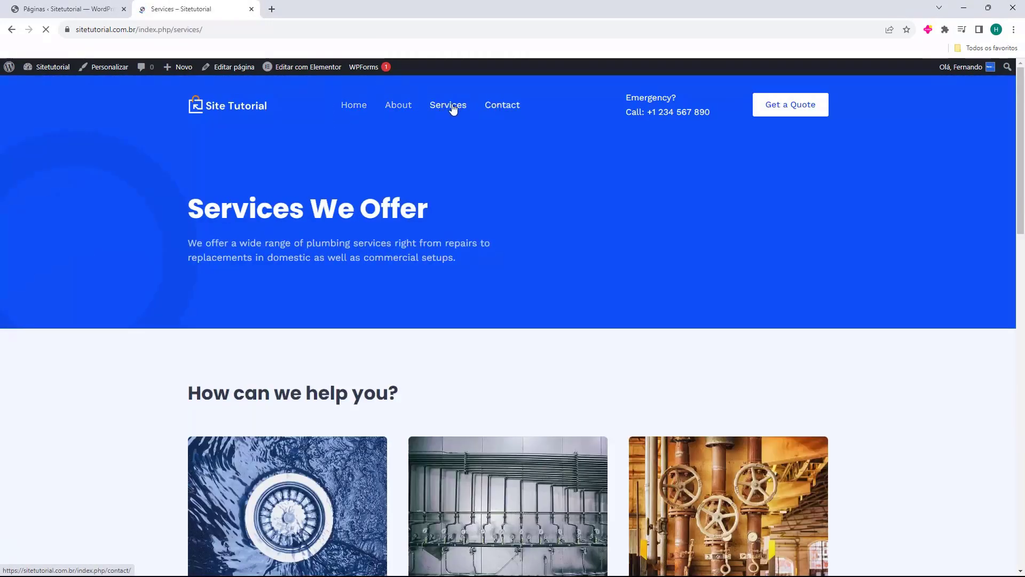
key("ctrl+w")
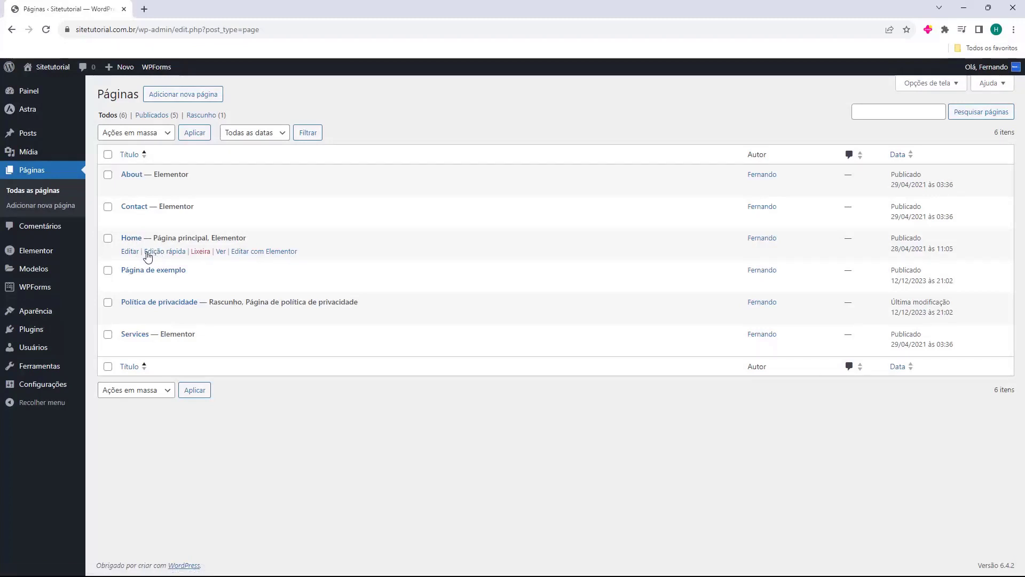
Open the Home page for quick editing and change its title to "Inicio".
left_click(165, 252)
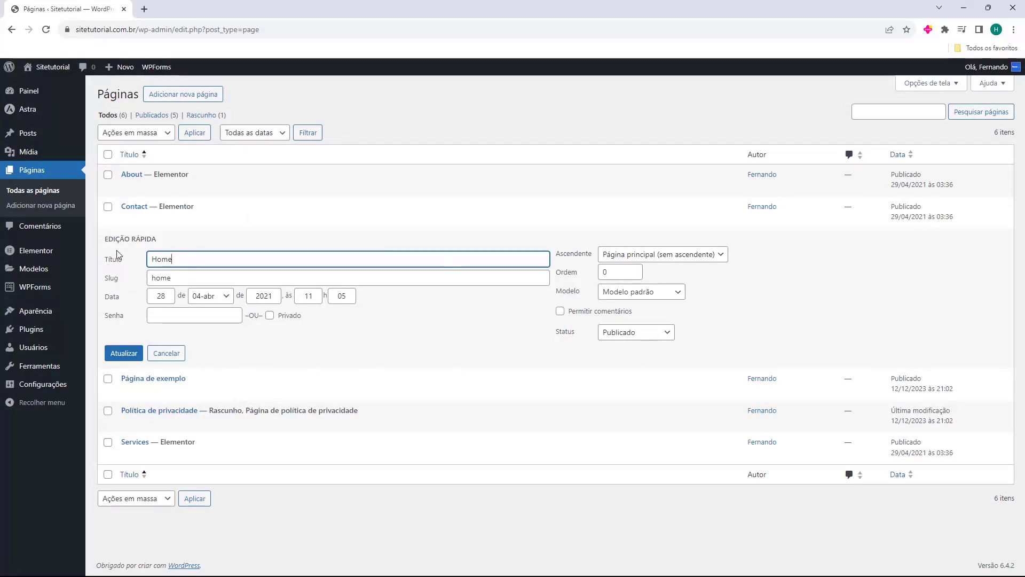
double_click(184, 263)
left_click(190, 263)
key("BackSpace")
key("BackSpace")
key("BackSpace")
key("BackSpace")
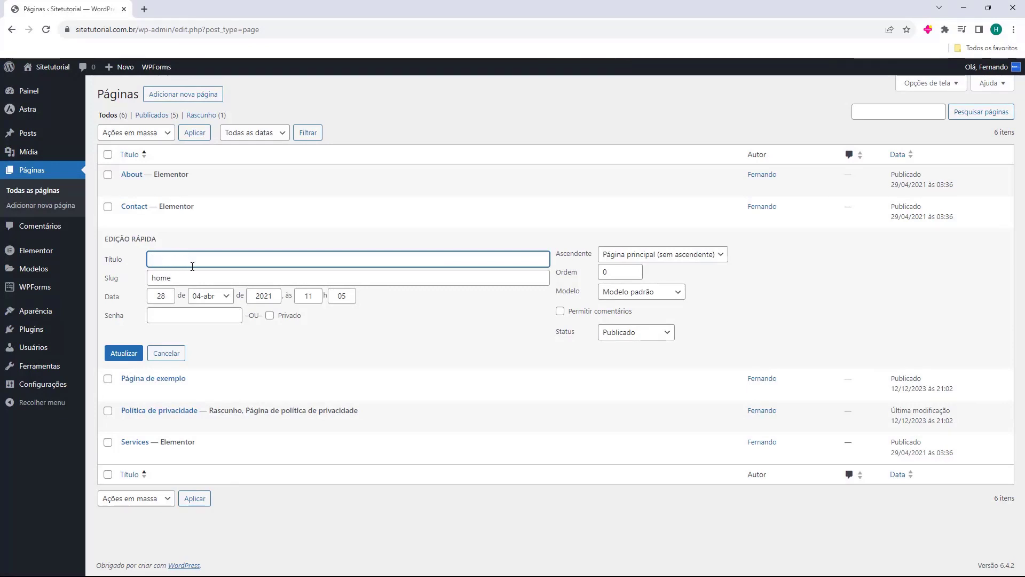
type("Inicio")
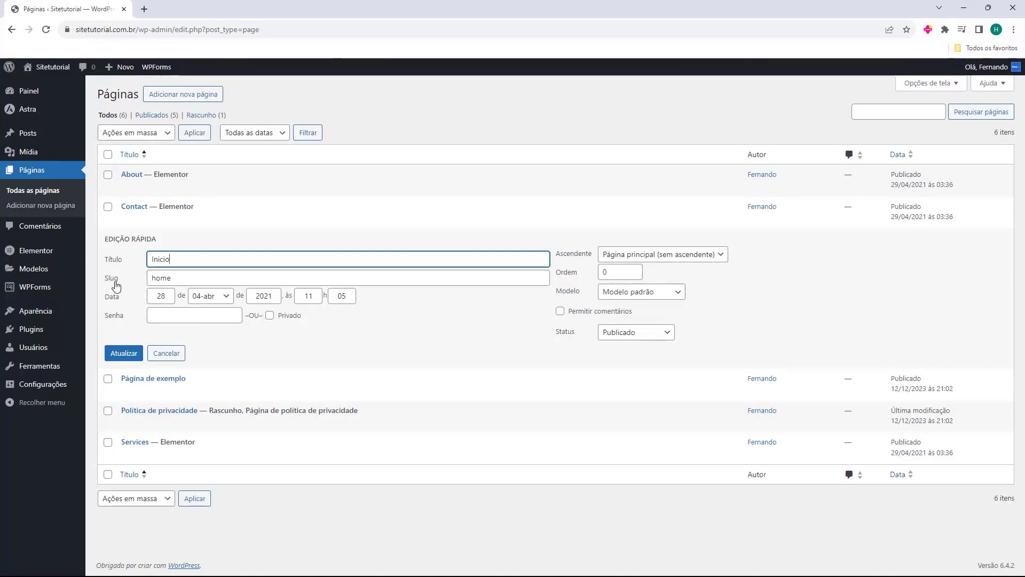
Set the home page's slug to "inicio" in lowercase and update the page.
double_click(166, 279)
key("BackSpace")
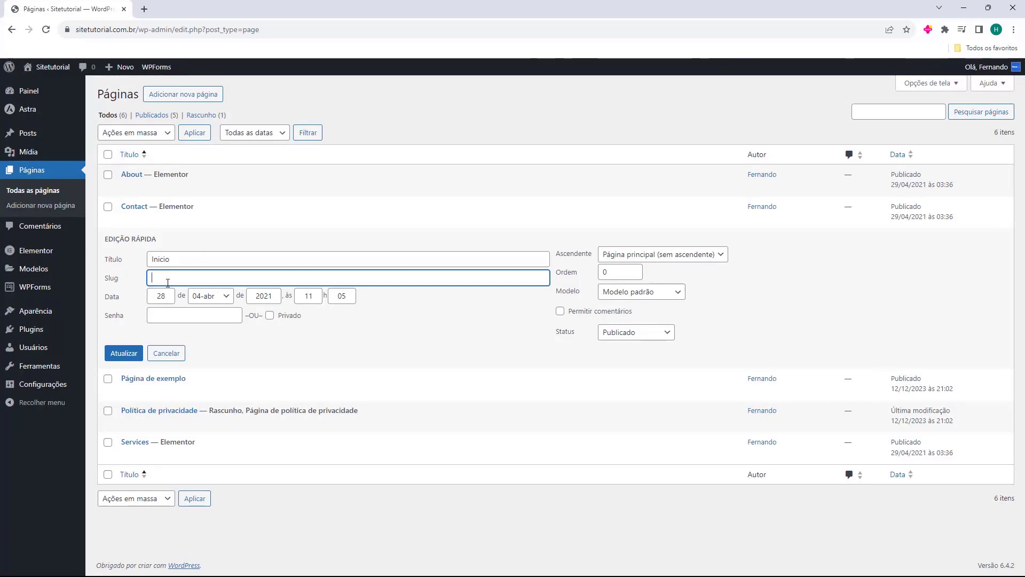
type("Inicio")
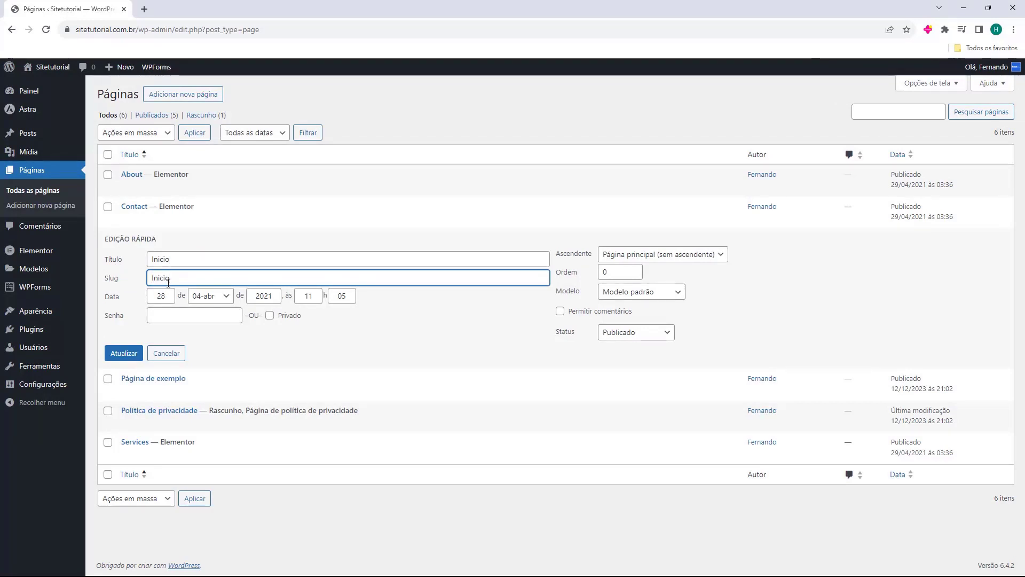
double_click(169, 280)
type("inicio")
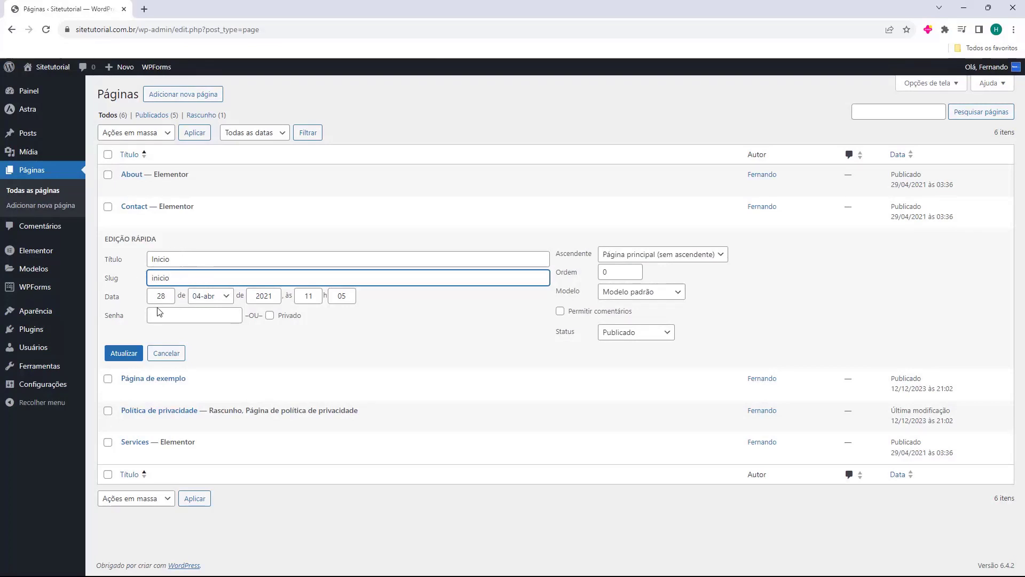
left_click(116, 355)
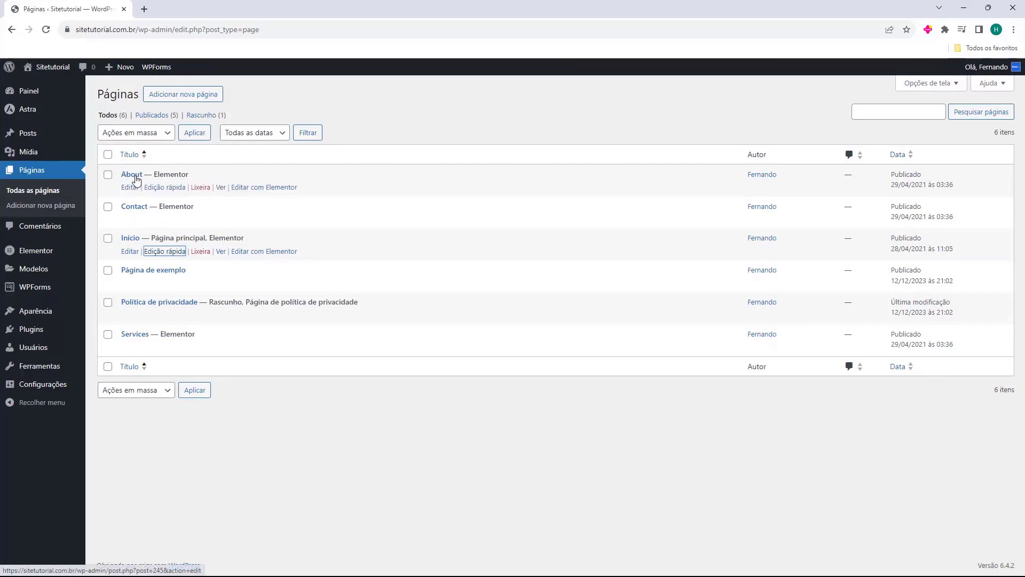
Quick-edit the About page: retitle it "Sobre nos", clear its slug, update it, and check the regenerated slug.
left_click(158, 188)
double_click(160, 195)
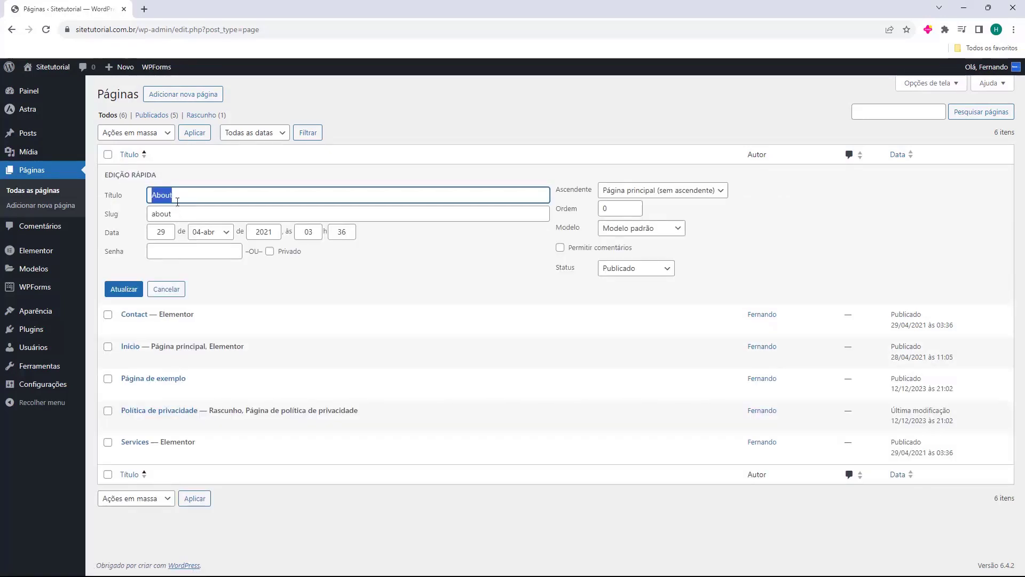
double_click(201, 198)
type("Sobre nos")
double_click(176, 215)
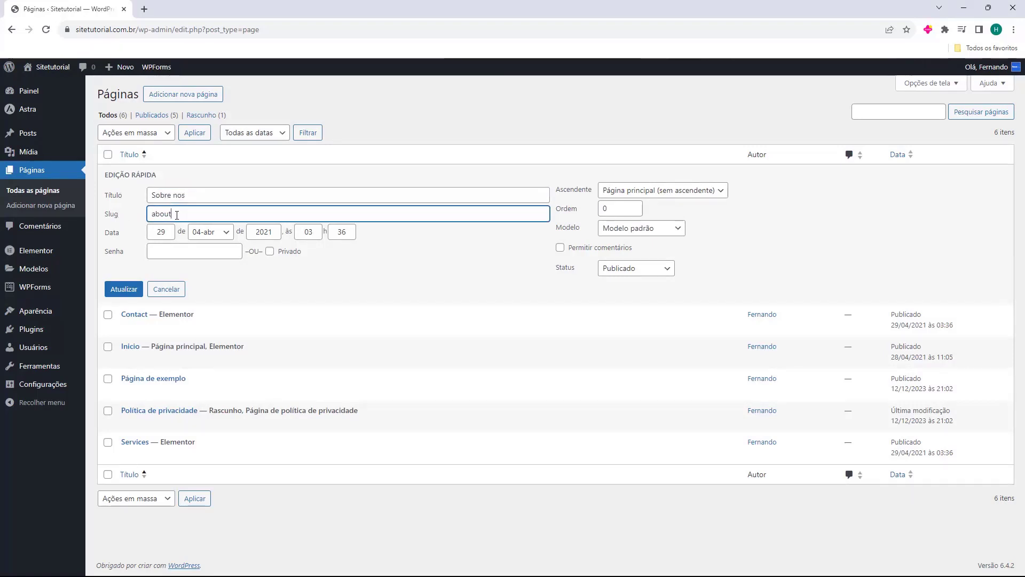
key("BackSpace")
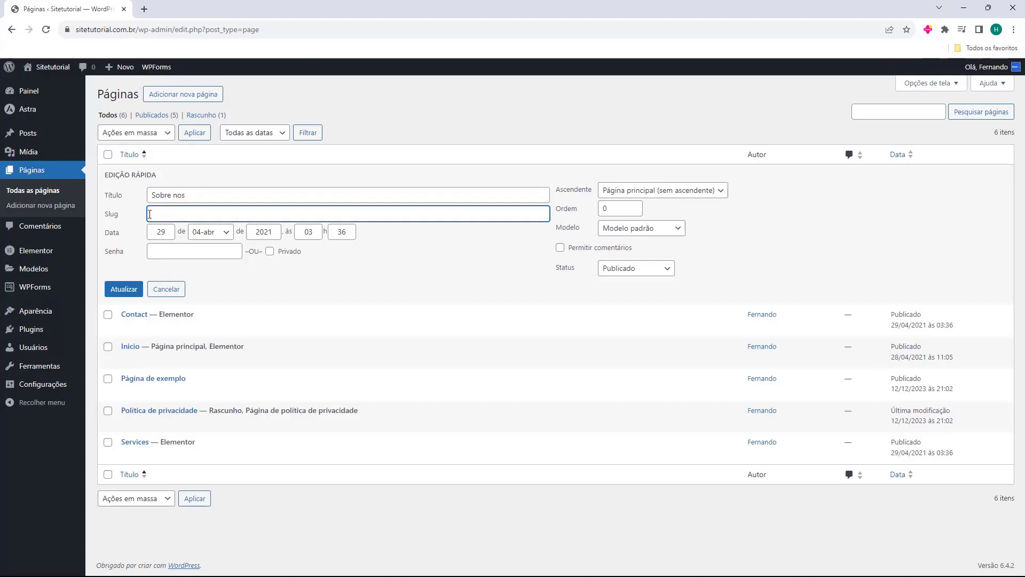
left_click(126, 291)
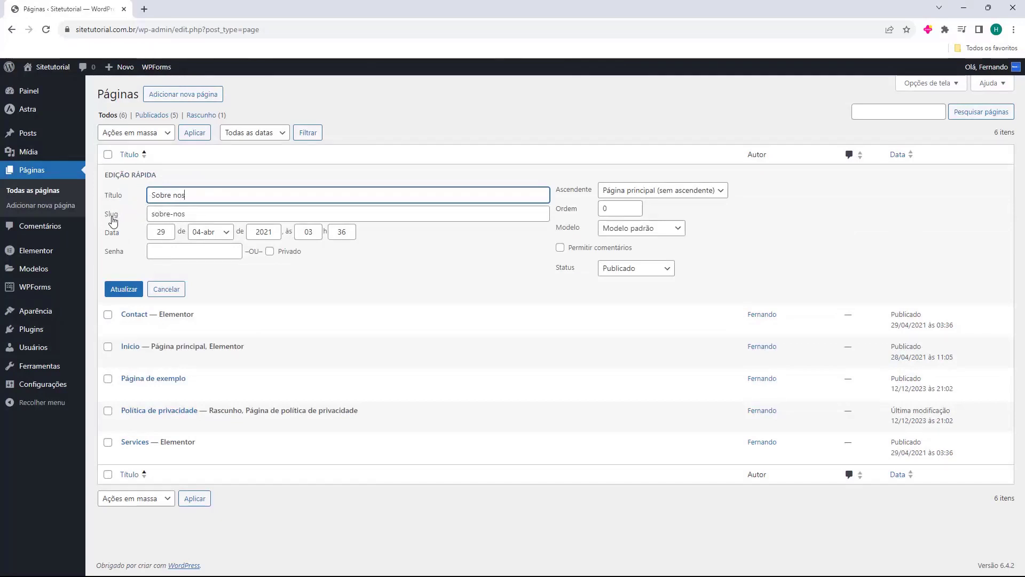
left_click(119, 293)
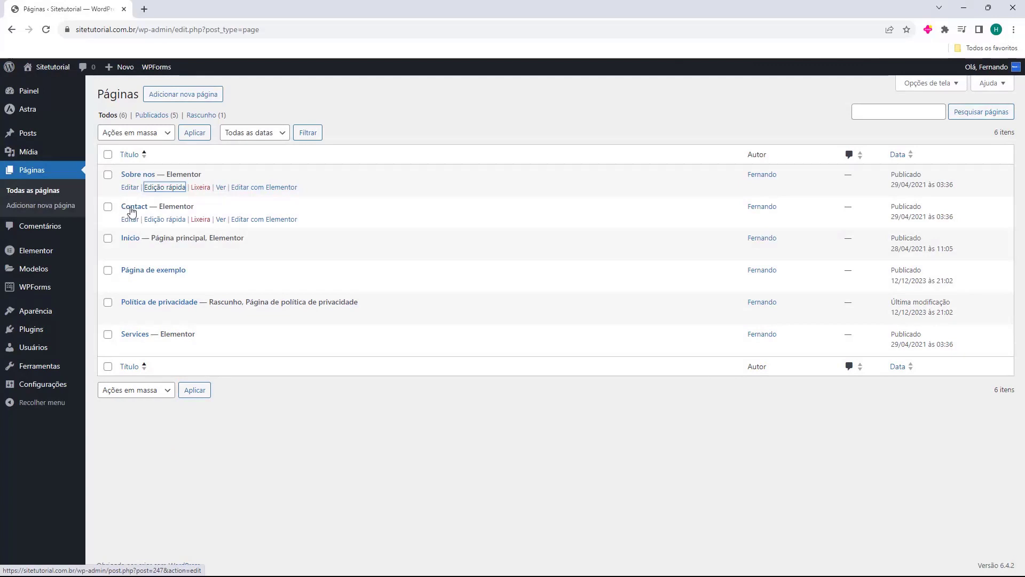
Quick-edit the Contact page: retitle it "Contato", clear its slug, and update the page.
left_click(169, 219)
double_click(188, 227)
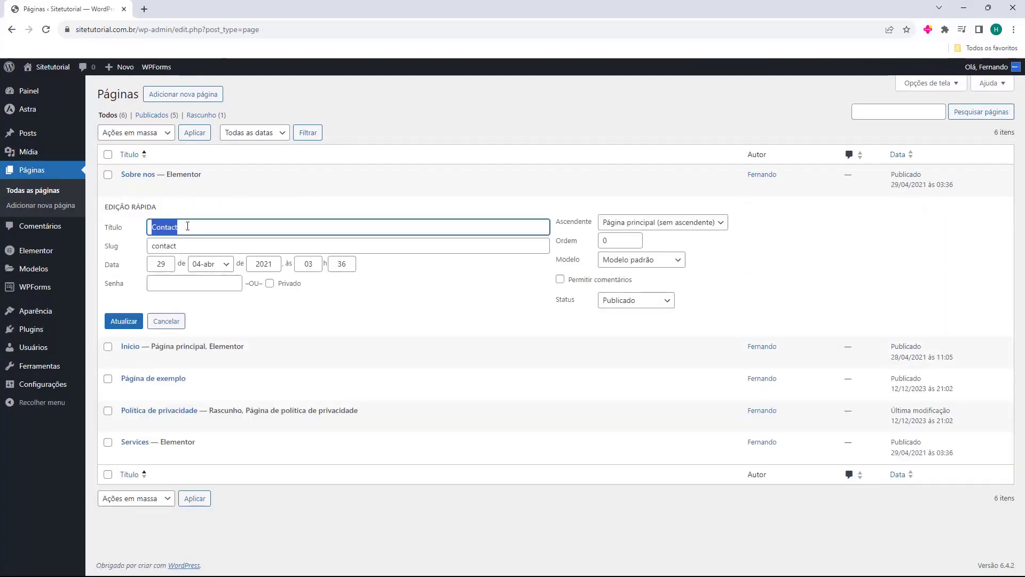
type("Contato")
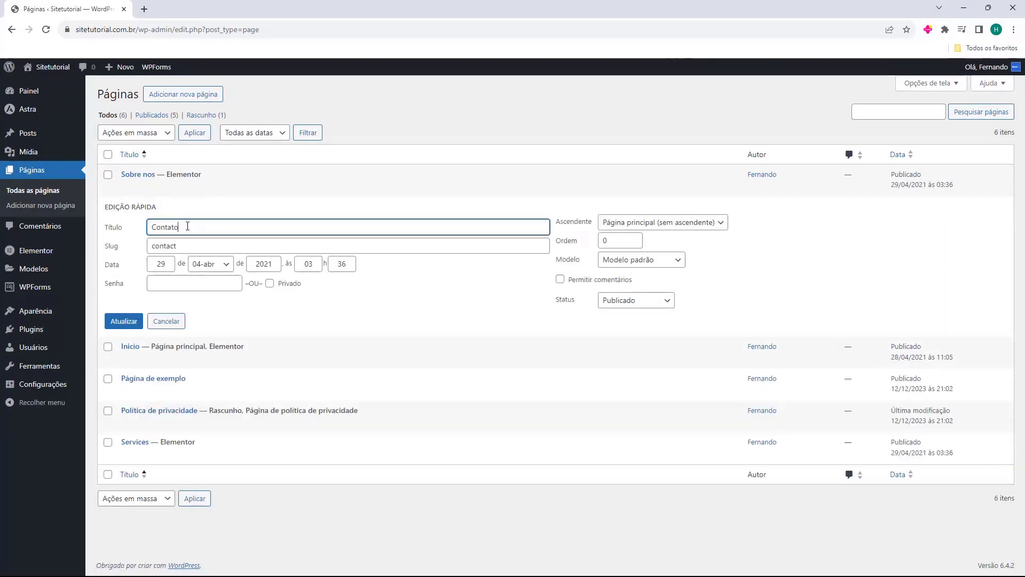
left_click(168, 246)
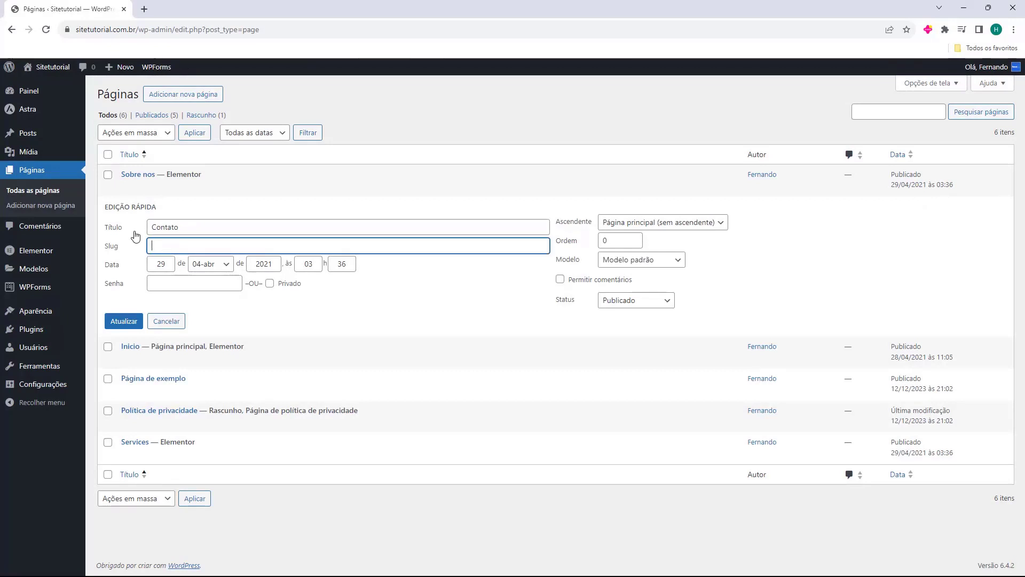
left_click(135, 321)
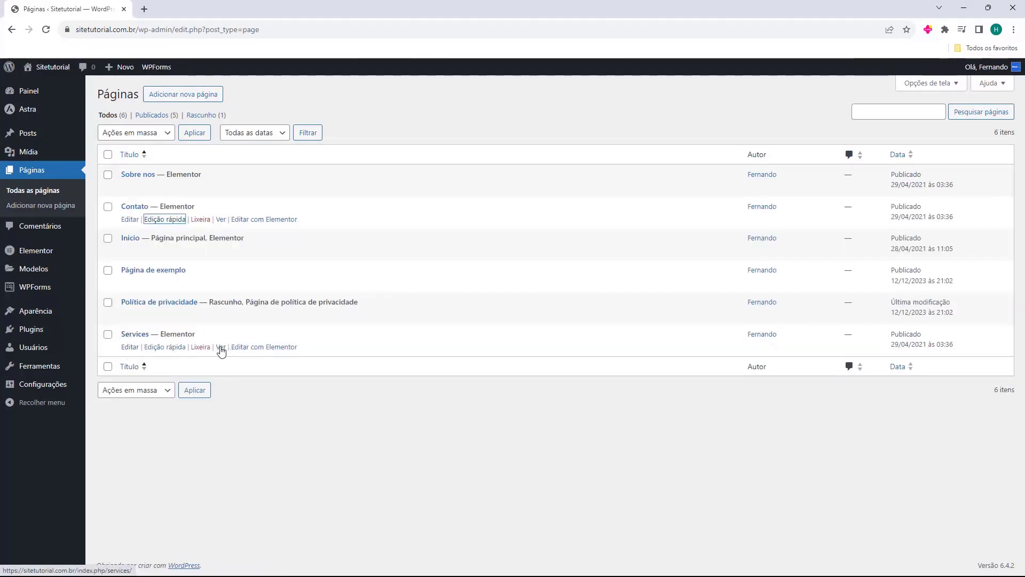
Quick-edit the Services page: set the title to "Serviços" and the slug to "servicos", and update the page.
left_click(160, 347)
type("serviços")
double_click(164, 373)
key("BackSpace")
type("servicos")
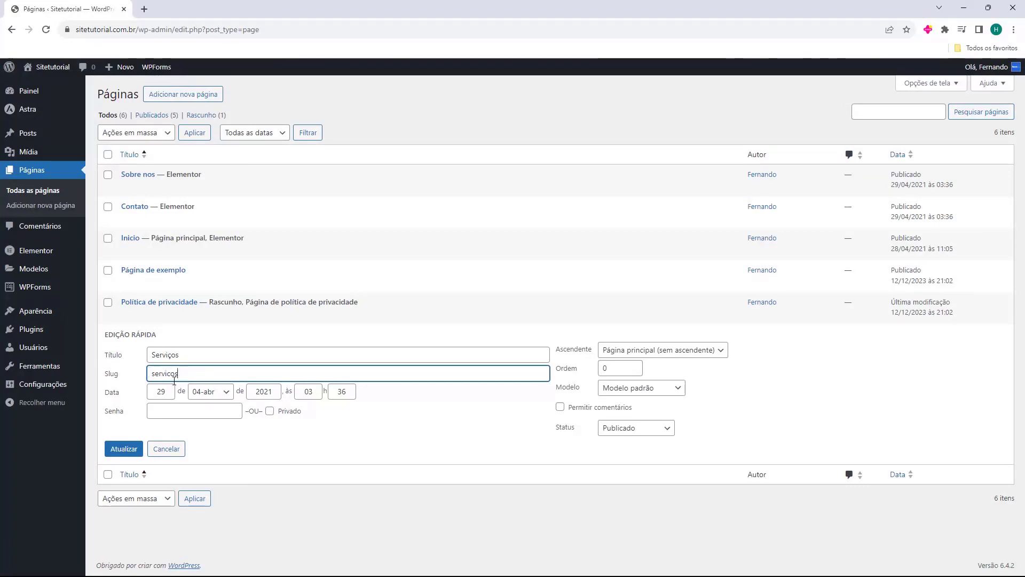
left_click(124, 448)
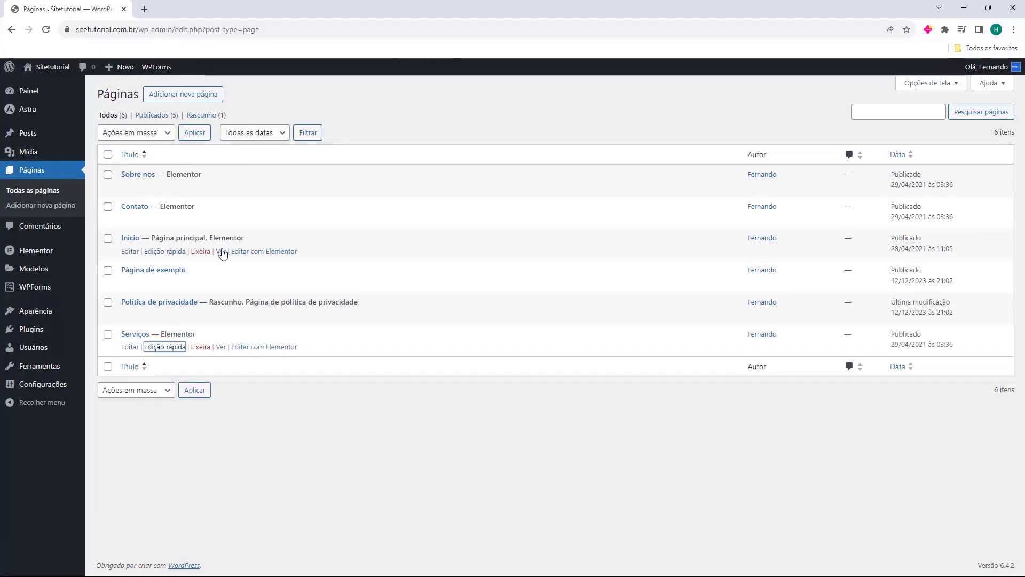
View the live home page, browse the renamed pages from the site navigation, and inspect the Sobre nos page's address.
left_click(221, 251)
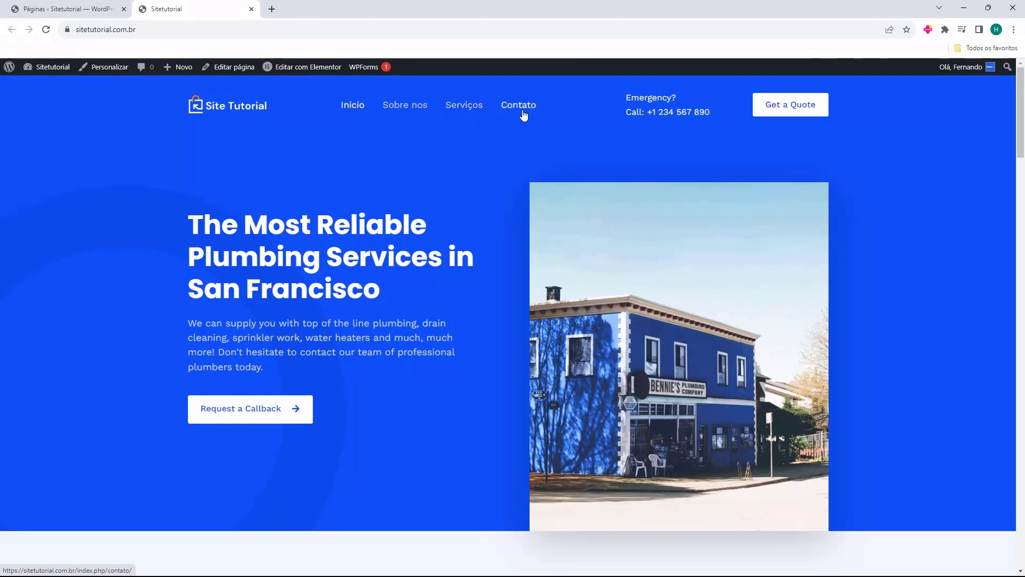
left_click(401, 112)
left_click(462, 112)
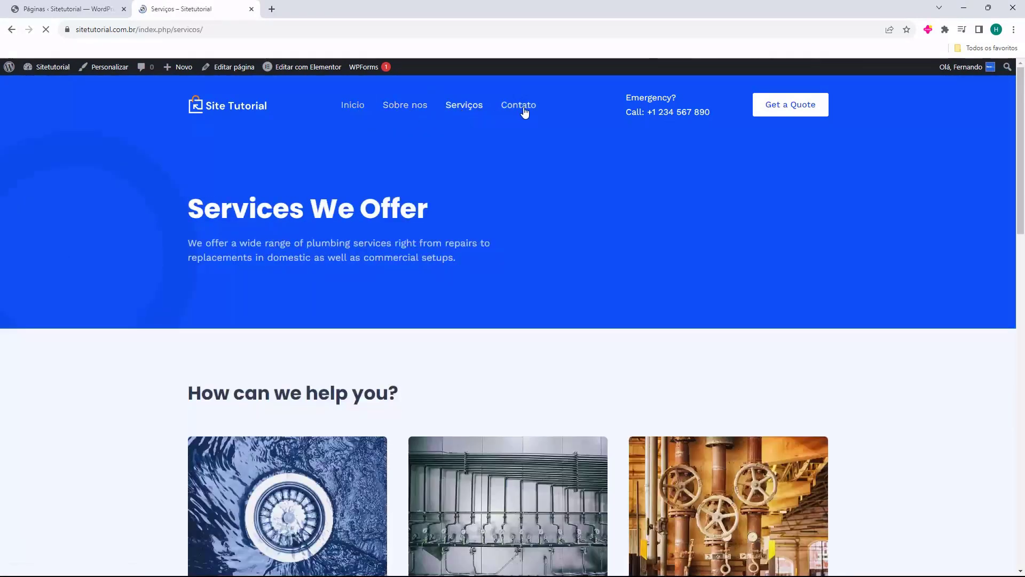
left_click(489, 108)
left_click(402, 105)
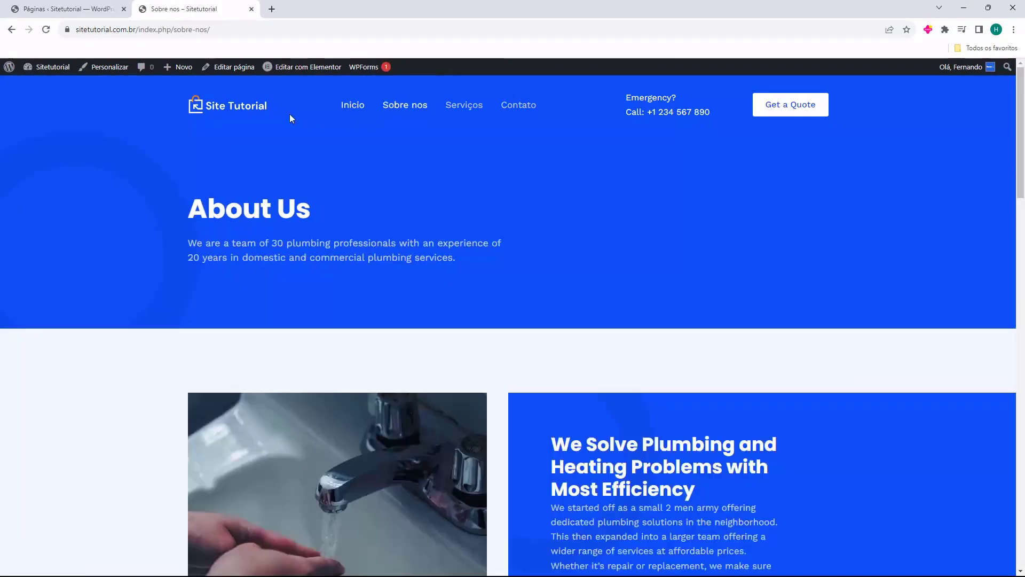
left_click(195, 31)
left_click(195, 31)
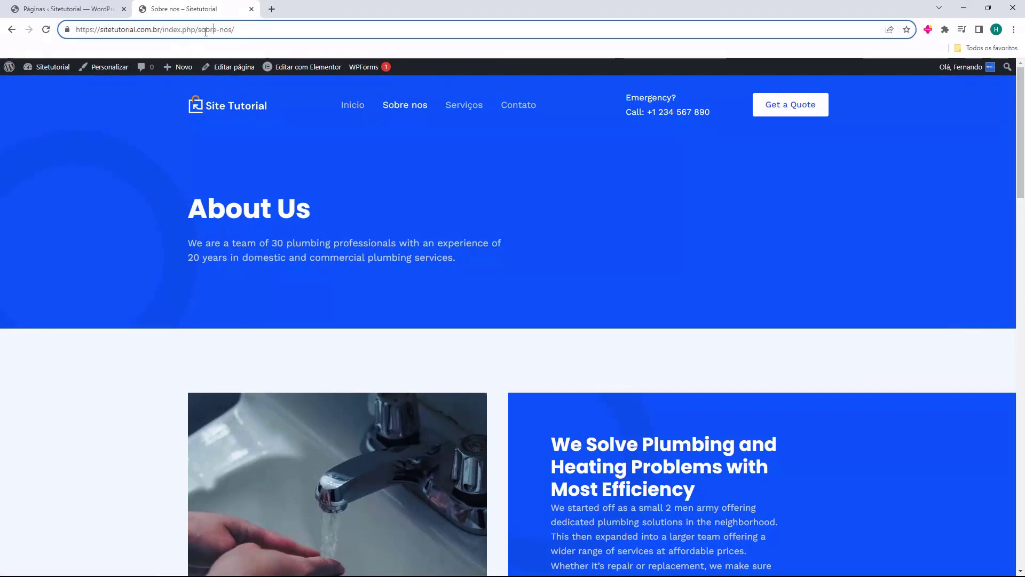
Close the live site tab, open the Inicio page for editing with Elementor, and dismiss the notification about Elementor AI.
left_click_drag(196, 31, 169, 29)
left_click(182, 30)
key("ctrl+w")
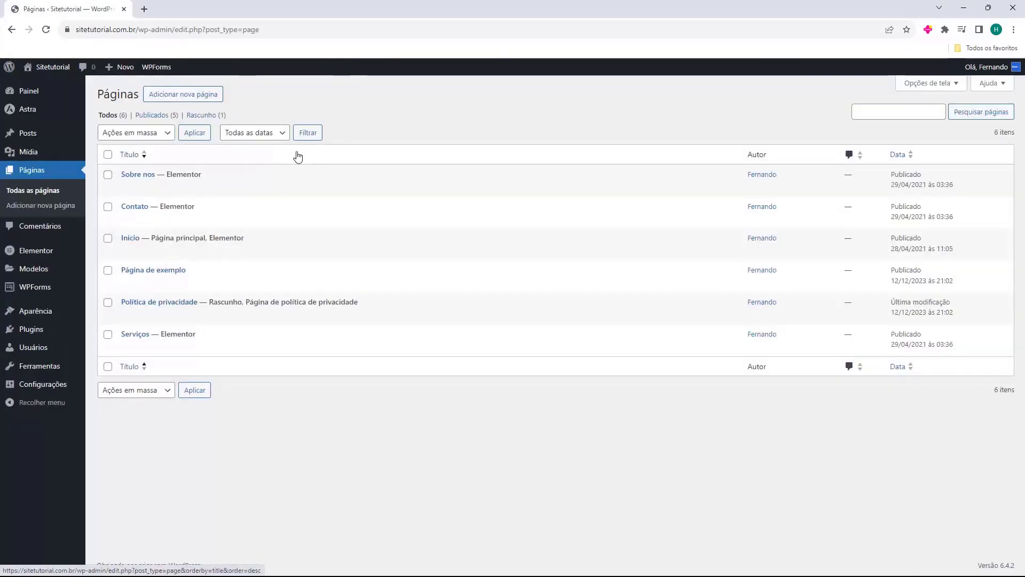
mouse_move(240, 235)
left_click_drag(210, 238, 245, 238)
left_click(207, 241)
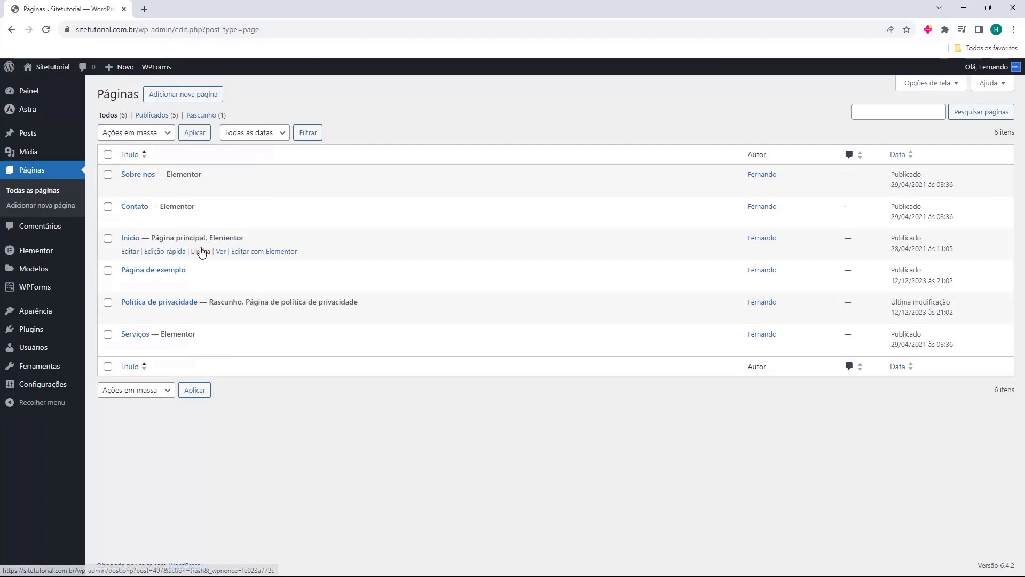
left_click(254, 252)
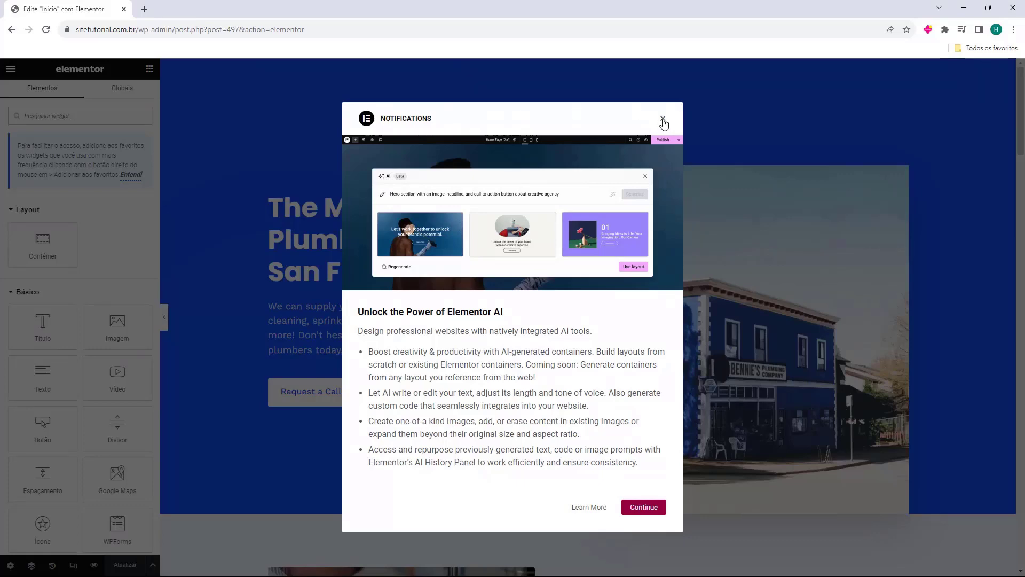
left_click(662, 119)
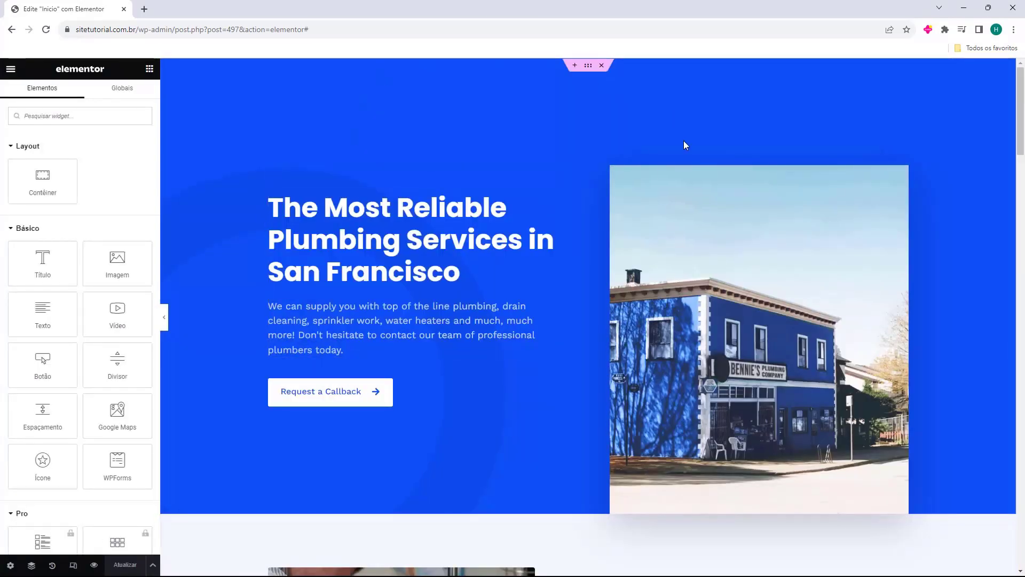
Look through all sections of the home page in the editor, including the services, customer reviews and work gallery.
scroll(568, 133, "down", 18)
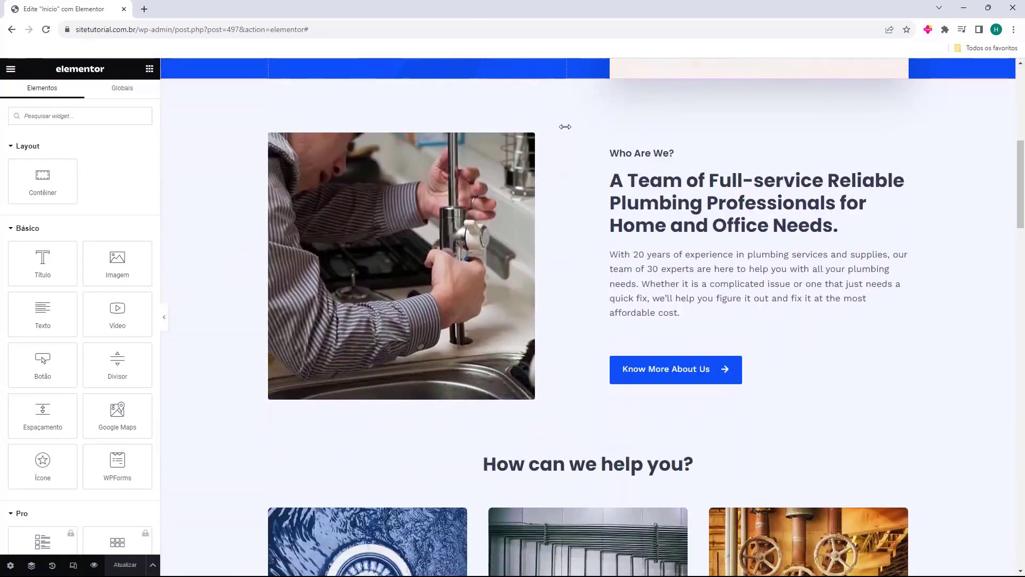
scroll(567, 132, "down", 20)
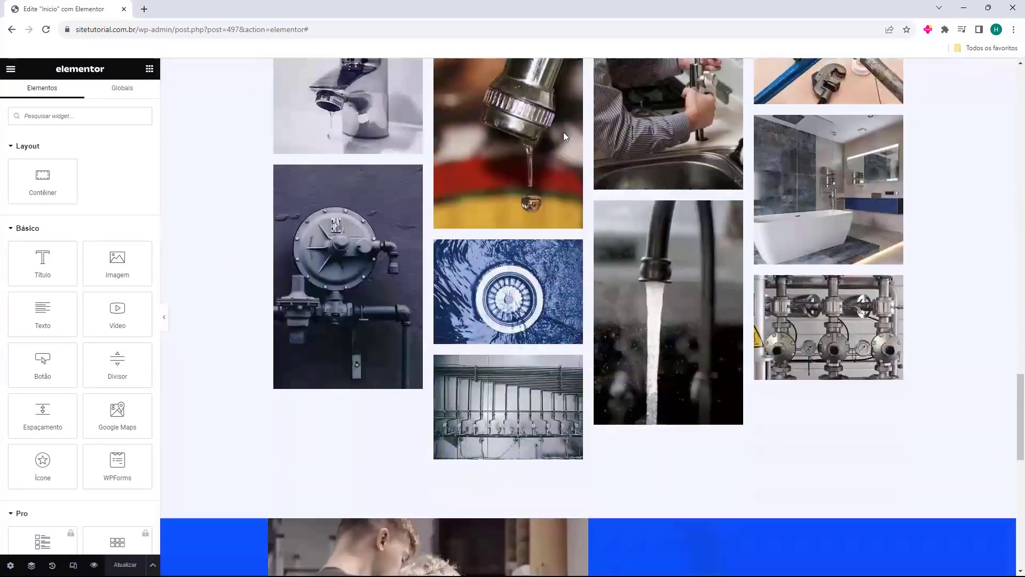
scroll(565, 178, "up", 18)
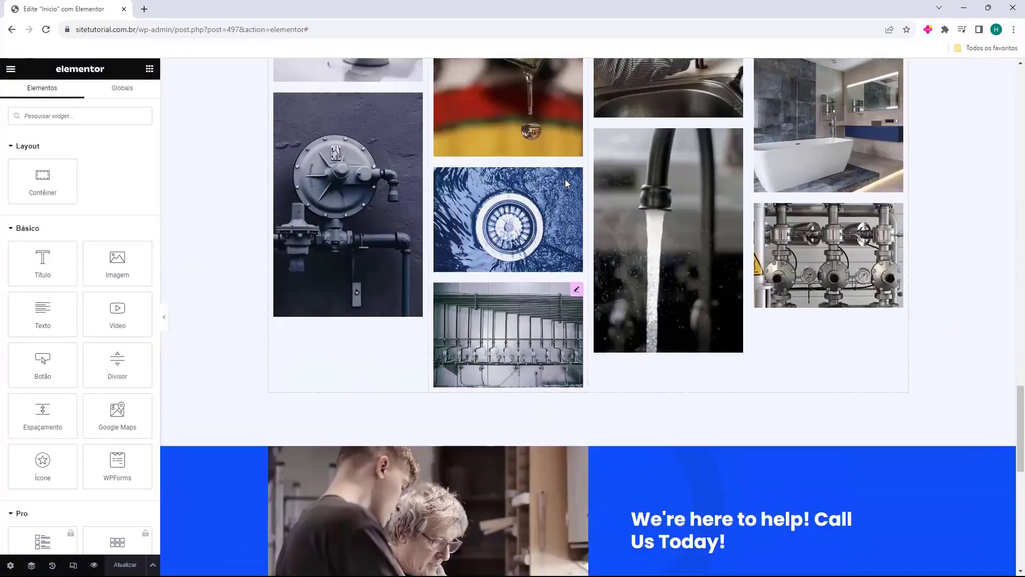
scroll(563, 187, "up", 10)
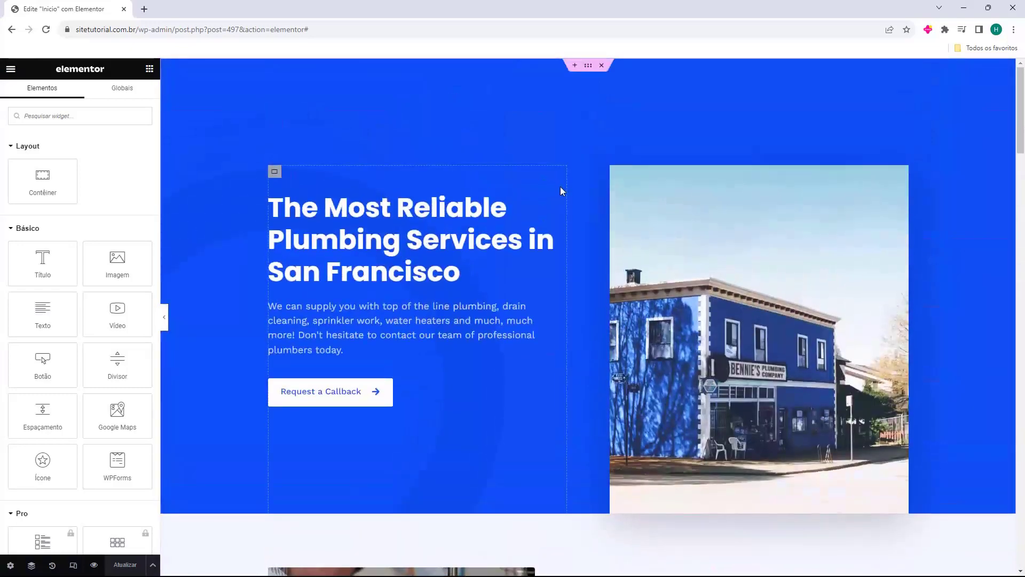
scroll(488, 142, "down", 20)
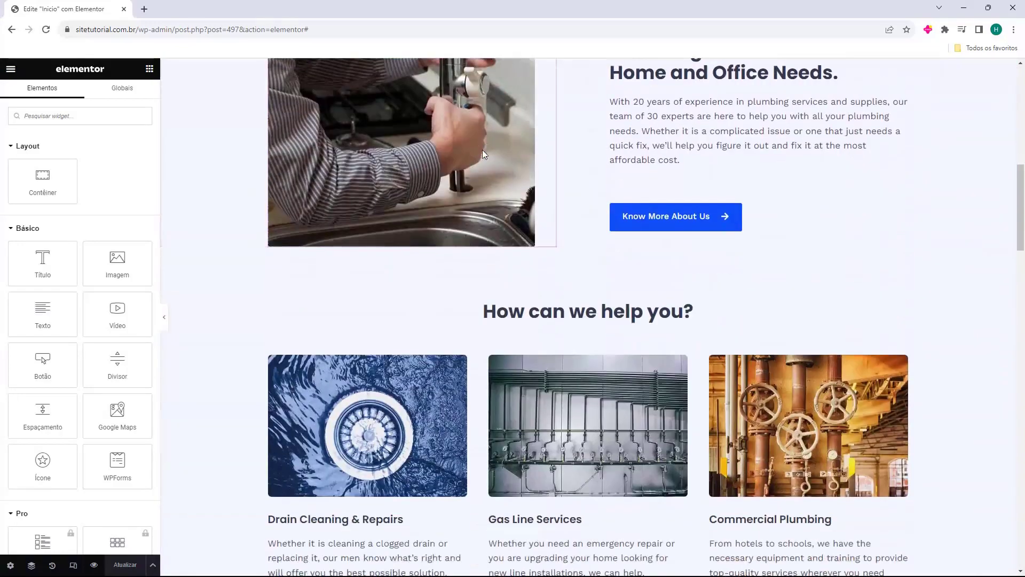
scroll(477, 404, "up", 17)
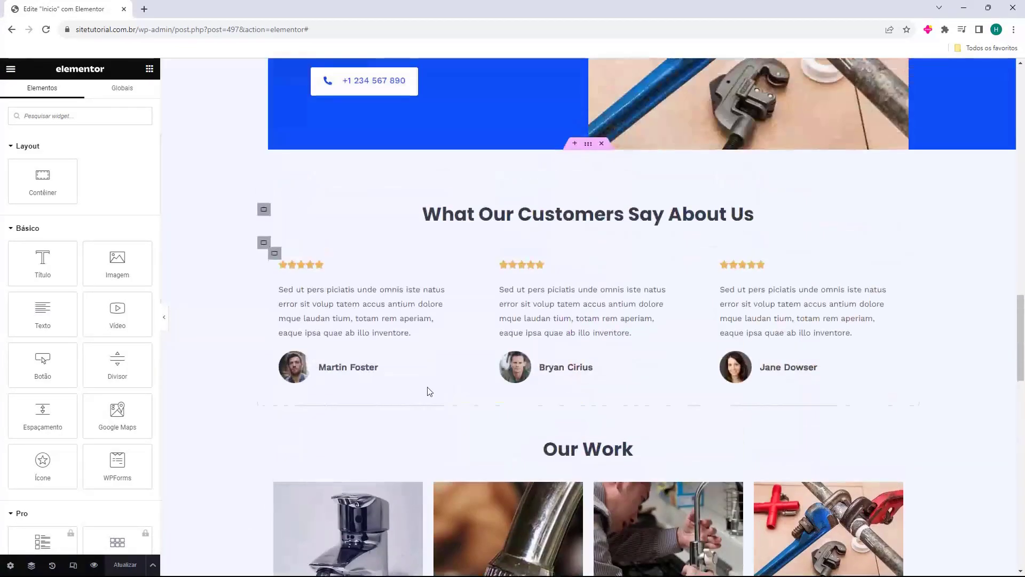
scroll(340, 372, "up", 5)
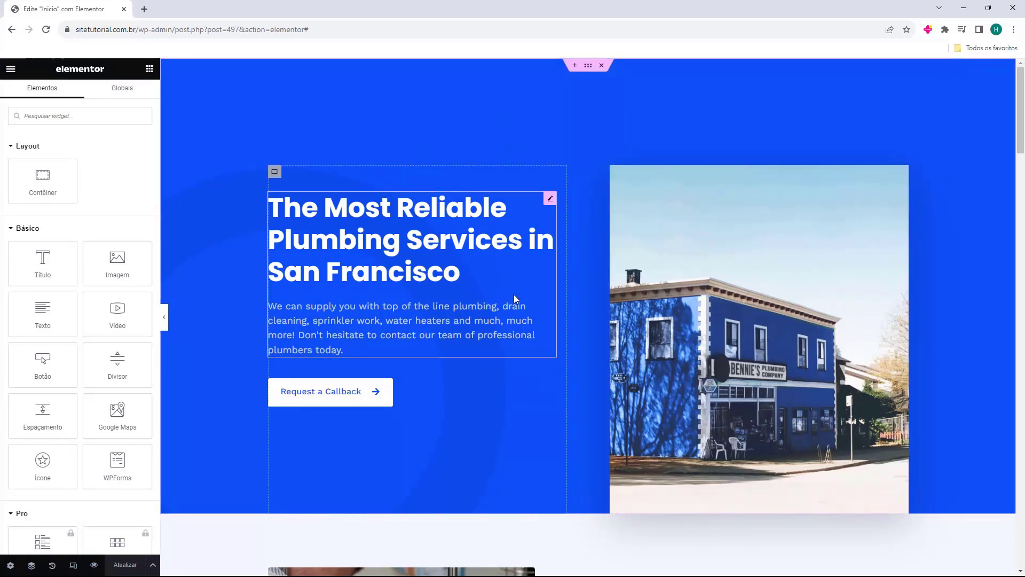
Inspect the editable settings of the hero text box, the Request a Callback element and the hero image, and review the sections below.
left_click(423, 259)
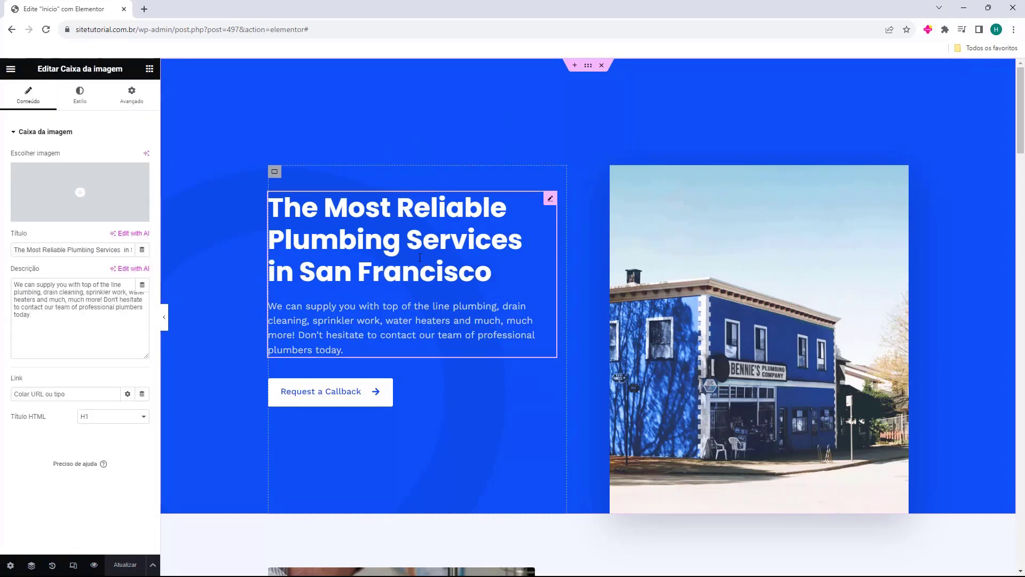
left_click(385, 395)
left_click(710, 324)
scroll(527, 265, "down", 6)
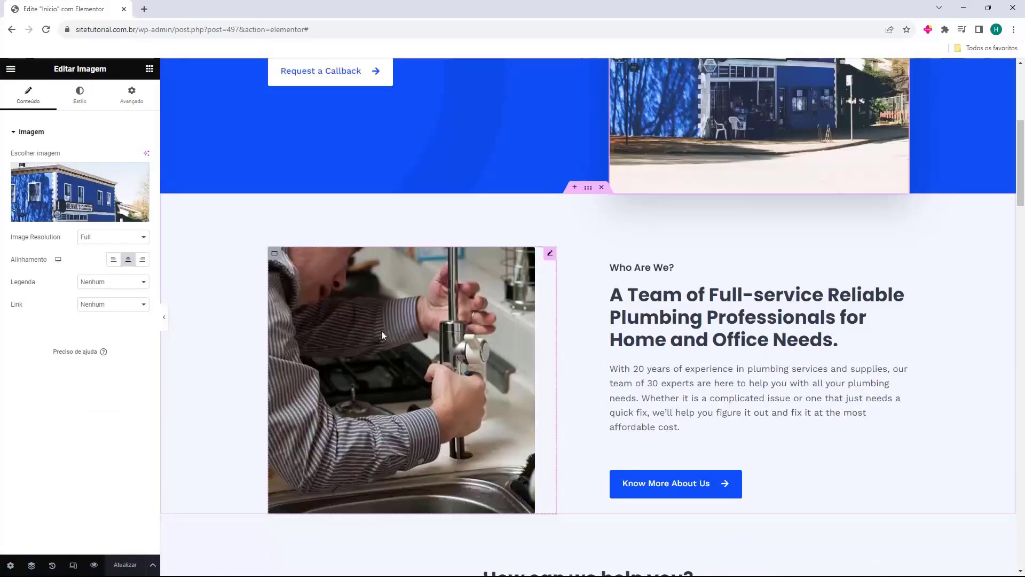
scroll(644, 257, "down", 15)
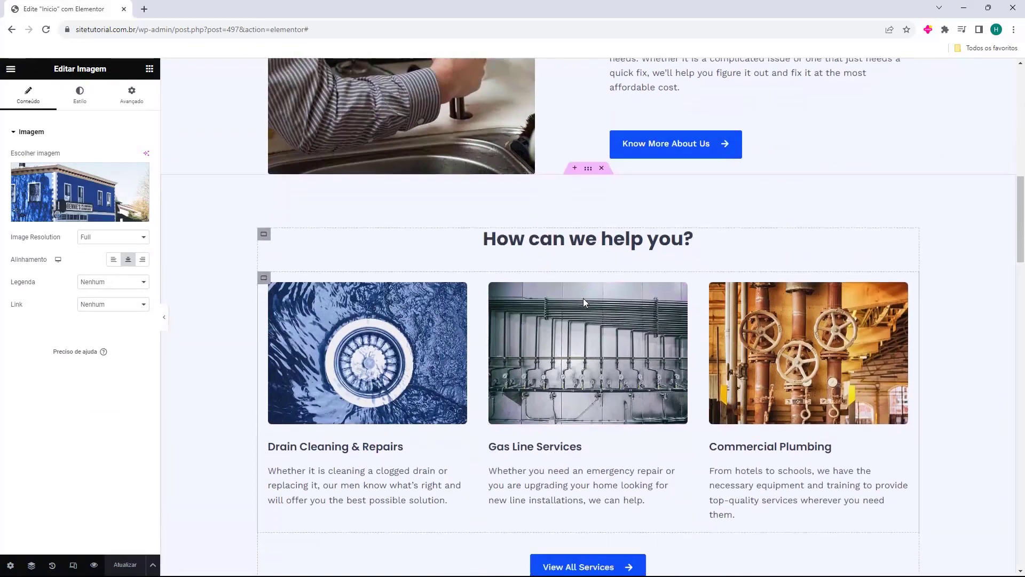
scroll(401, 280, "down", 8)
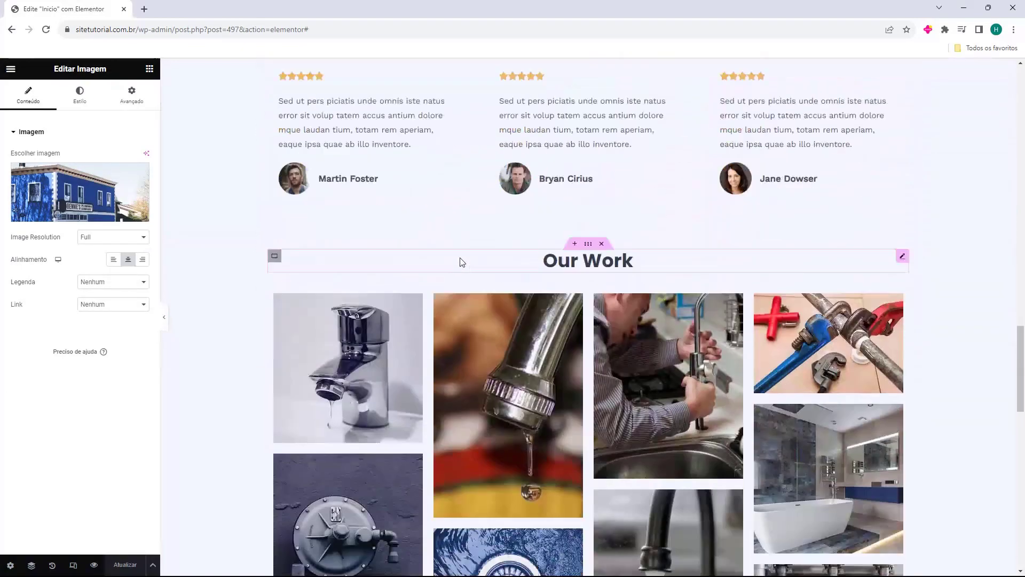
key("ctrl+z")
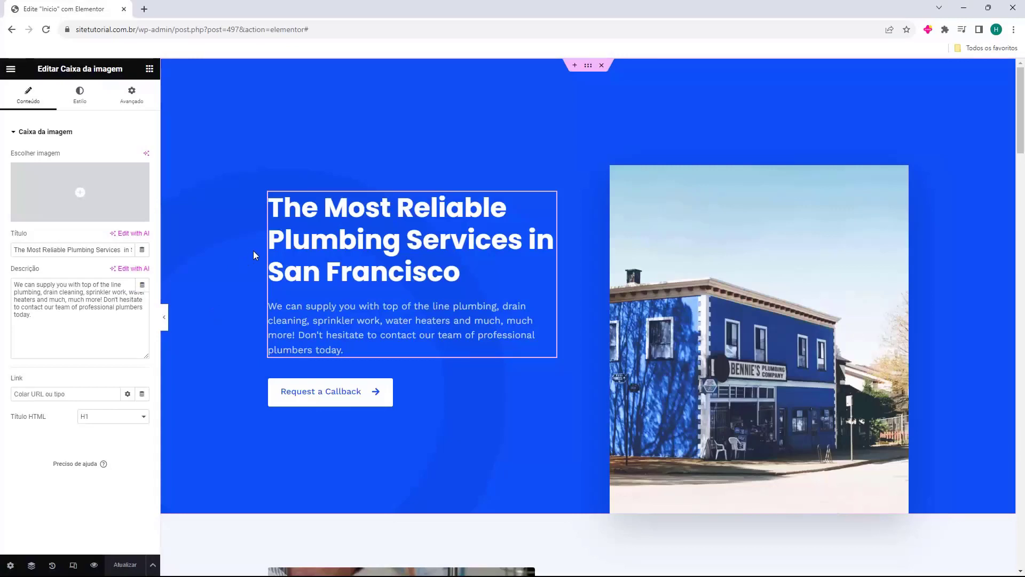
Try to edit the hero heading text directly on the page preview, and undo the edit.
left_click(384, 232)
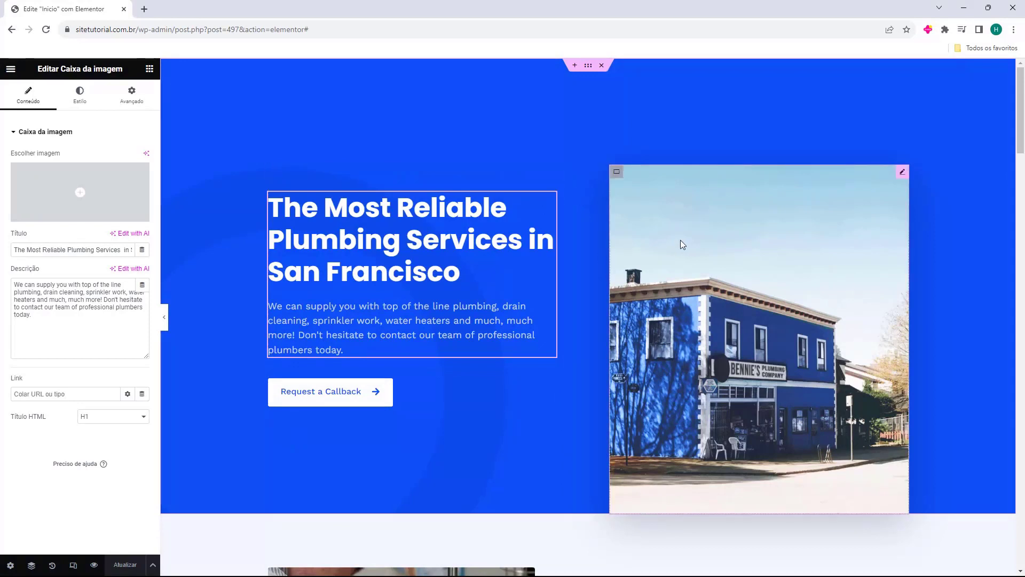
left_click(471, 248)
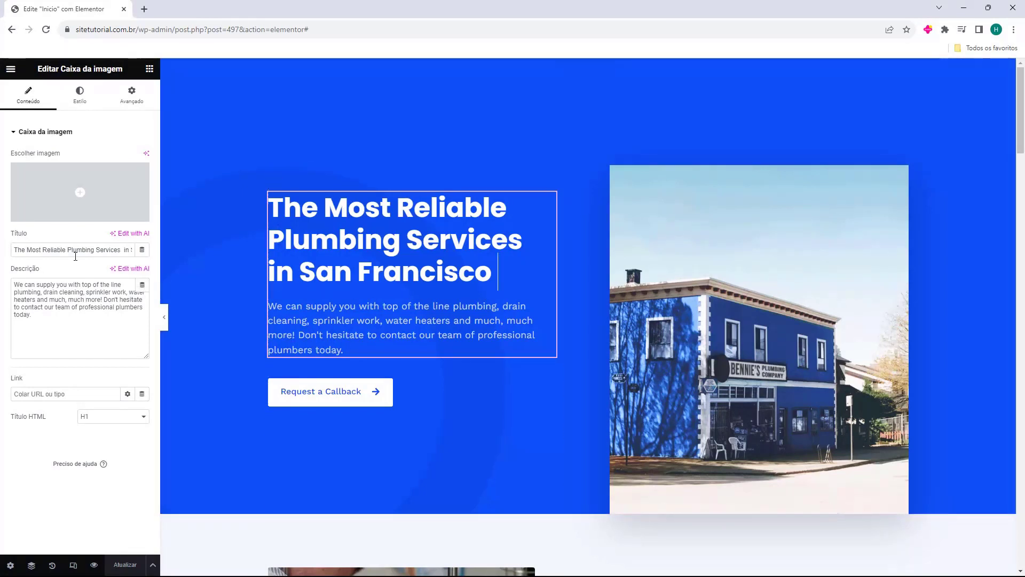
left_click(322, 262)
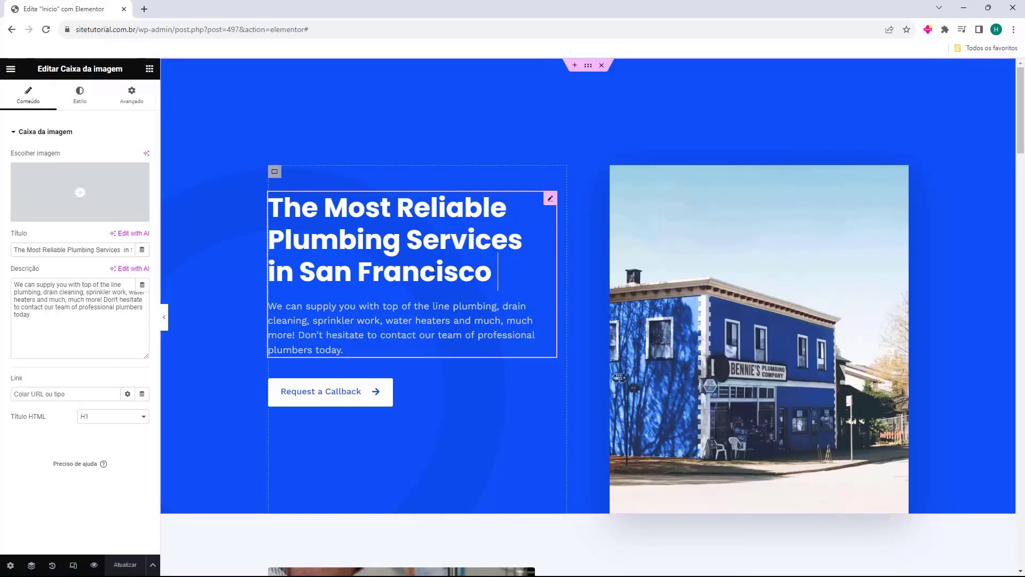
left_click_drag(436, 269, 320, 224)
key("Delete")
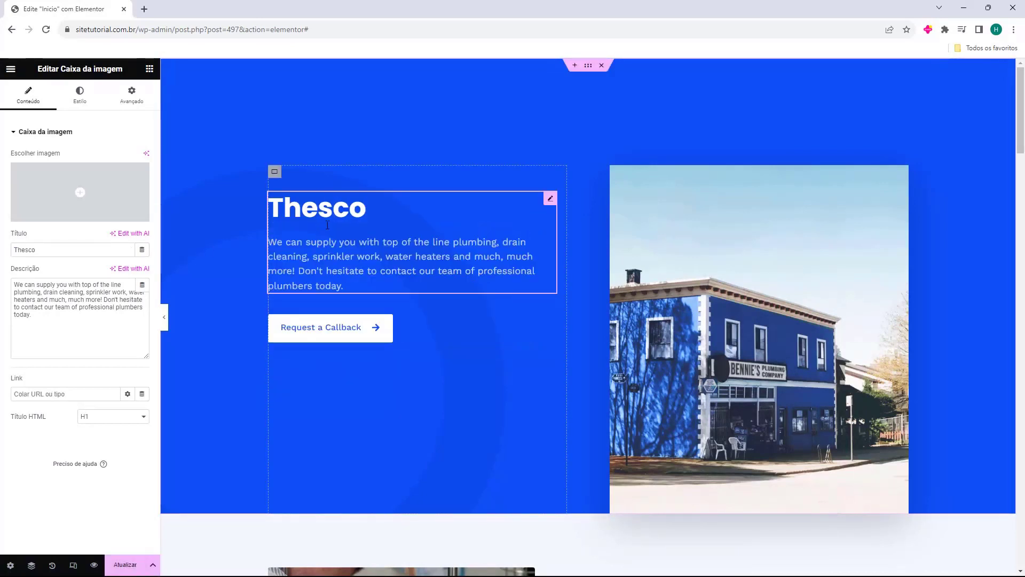
key("ctrl+z")
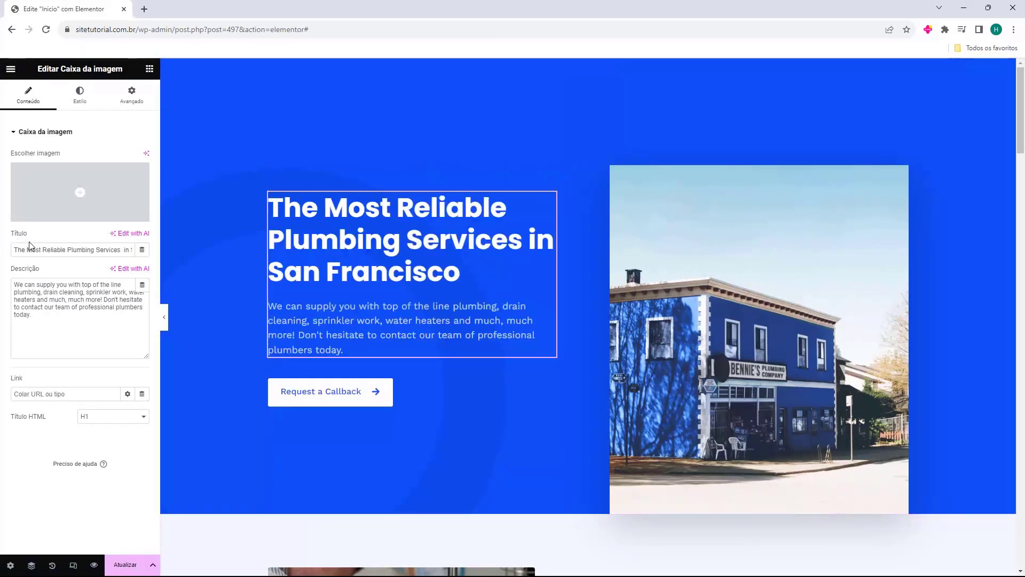
Replace the hero text box's title with "Os serviços de encanamento mais confiáveis em São Paulo".
triple_click(30, 249)
key("Delete")
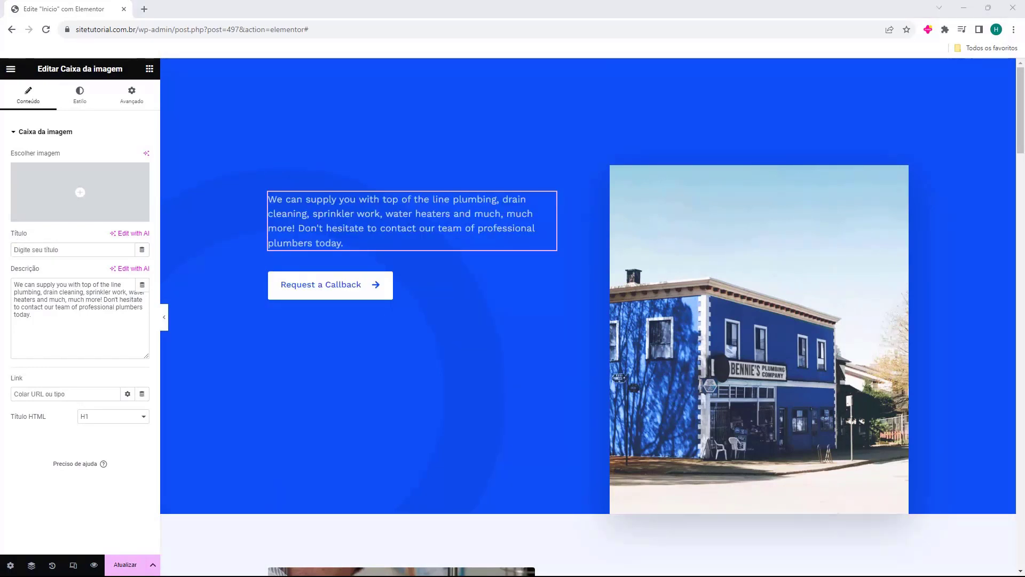
left_click(55, 250)
type("Os serviços de encanamento mais confiáveis em São Paulo")
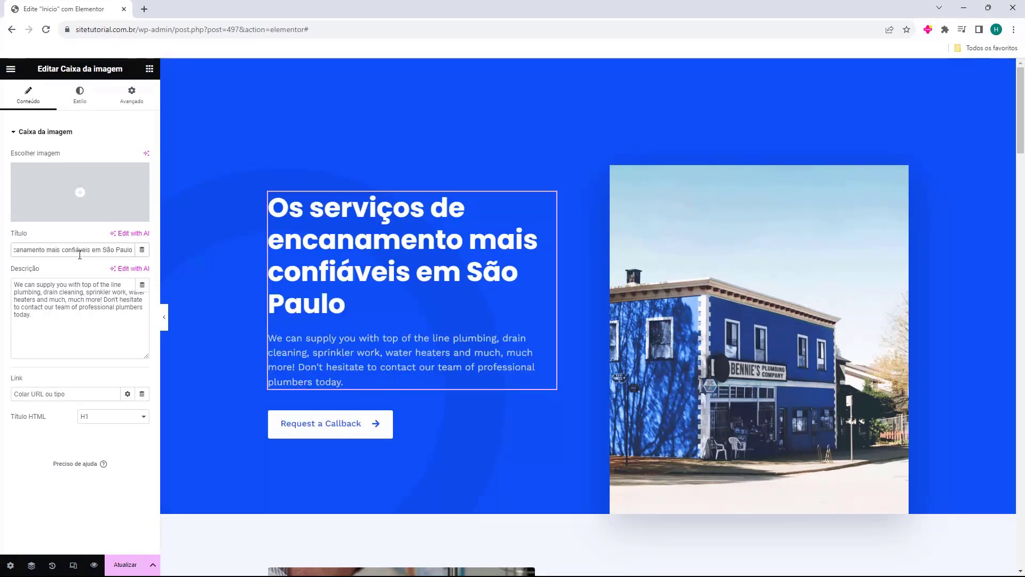
Replace the hero description with the Portuguese text running from "Podemos fornecer a você encanamento de primeira linha" to "equipe de encanadores profissionais hoje mesmo.".
triple_click(34, 299)
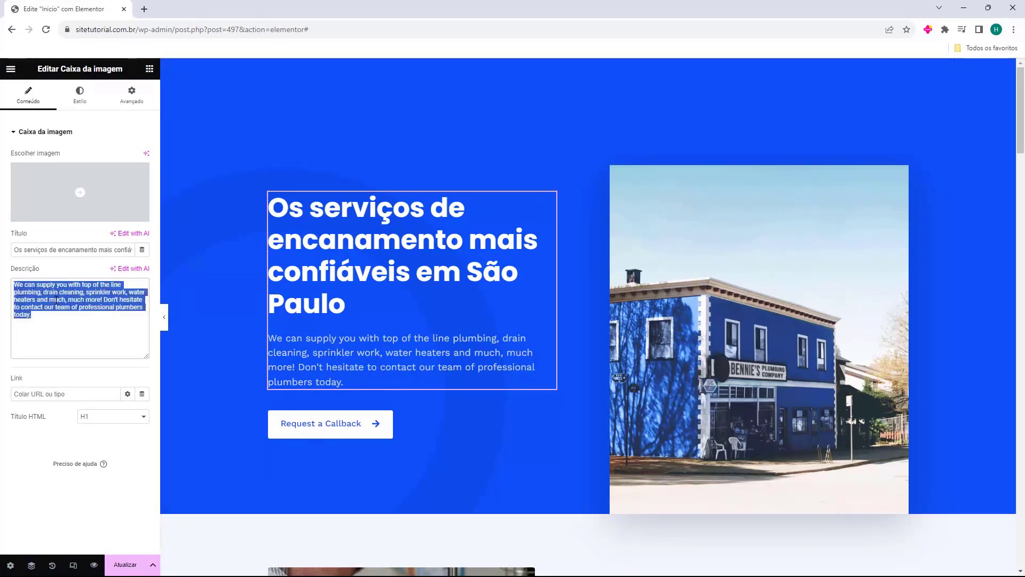
key("BackSpace")
type("Podemos fornecer a você encanamento de primeira linha, limpeza de ralos, sprinklers, aquecedores de água e muito, muito mais! Não hesite em entrar em contato com nossa equipe de encanadores profissionais hoje mesmo.")
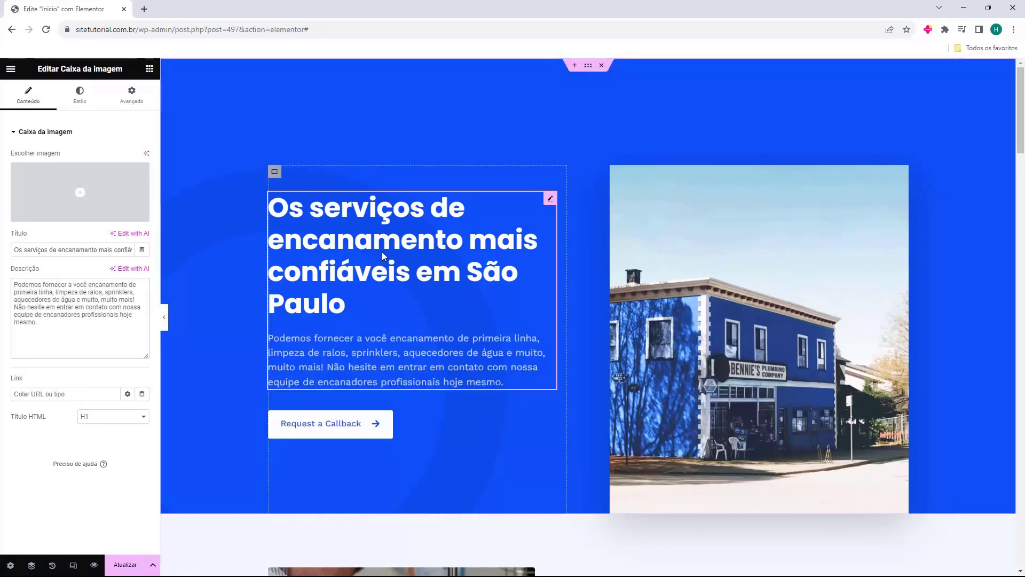
Inspect the editable texts of the "Who Are We?" section, checking its main heading, paragraph and small heading.
scroll(382, 256, "down", 4)
left_click(717, 401)
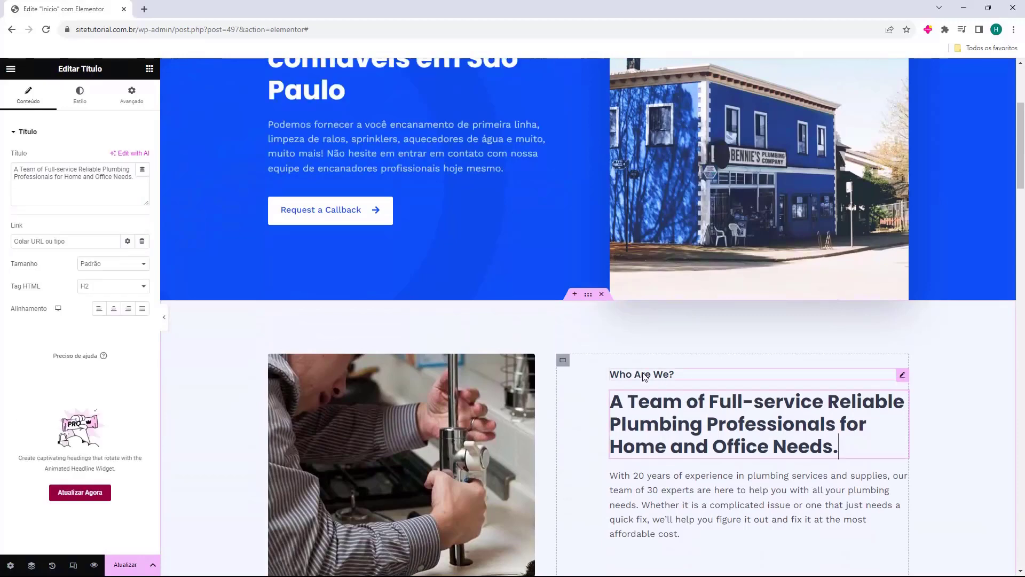
left_click(656, 469)
left_click(644, 377)
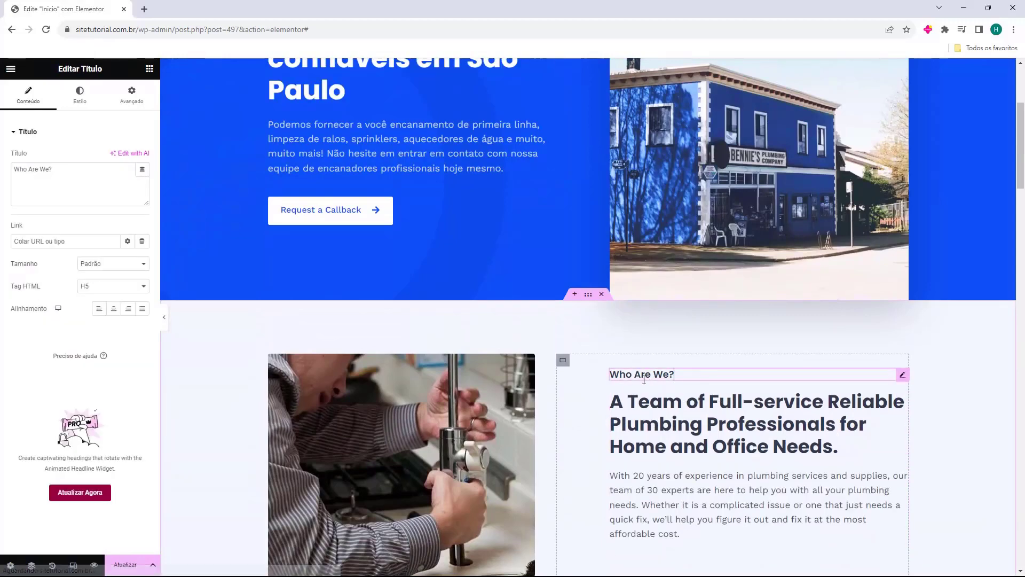
scroll(587, 400, "down", 2)
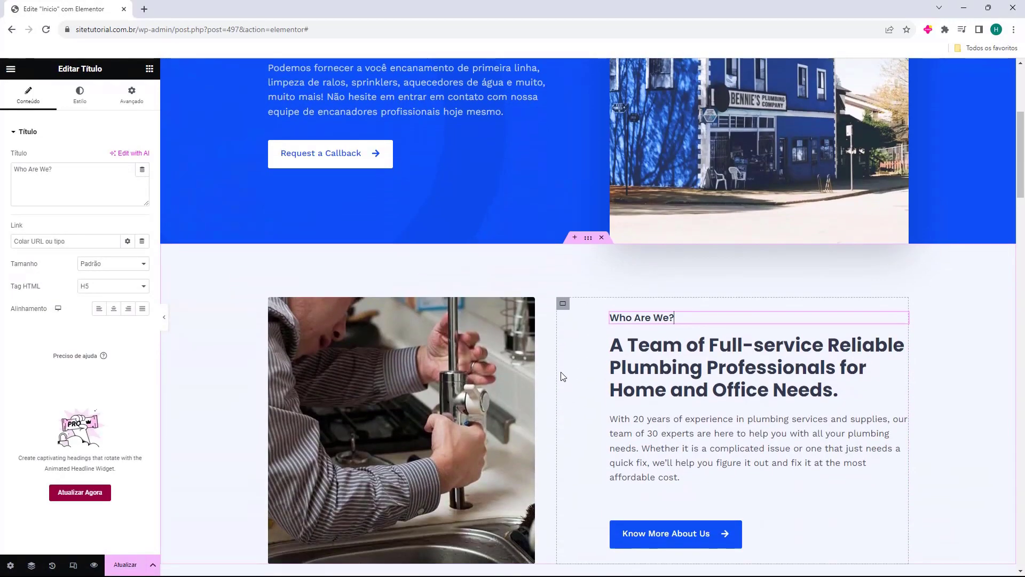
scroll(507, 358, "up", 6)
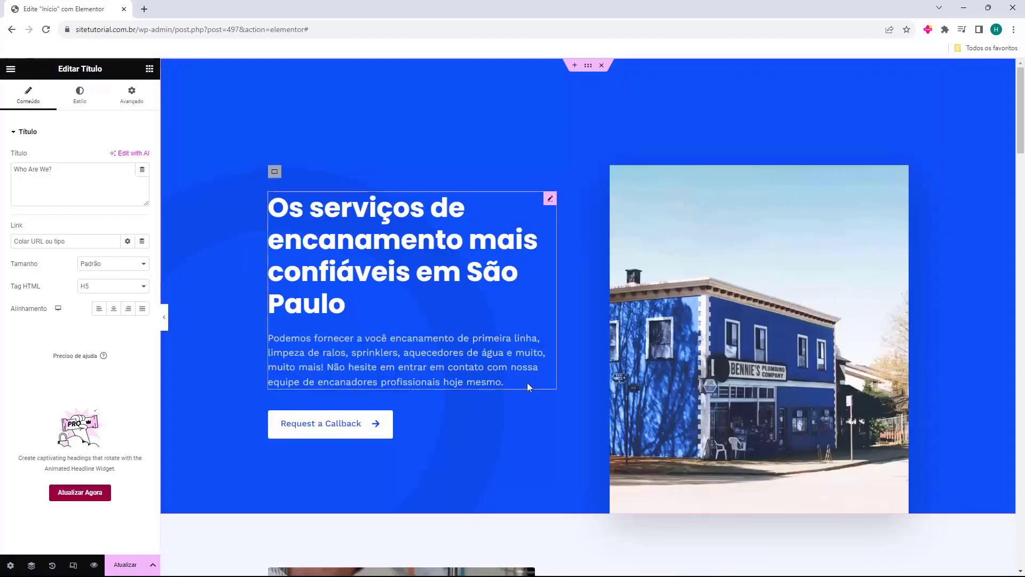
Review the hero image's replacement options, checking the media library, file upload and free Pixabay images, and close without choosing any.
left_click(714, 286)
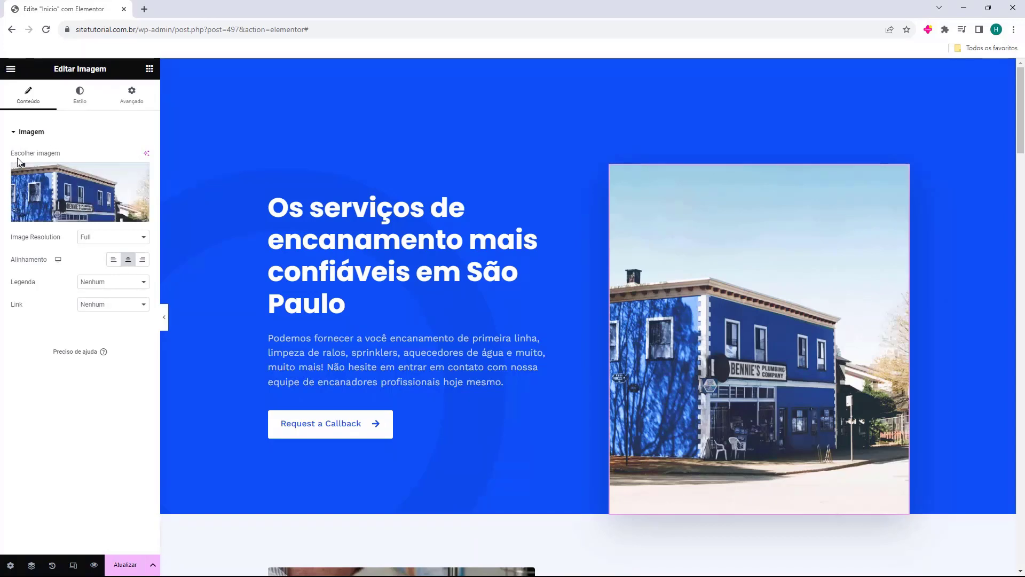
left_click(73, 184)
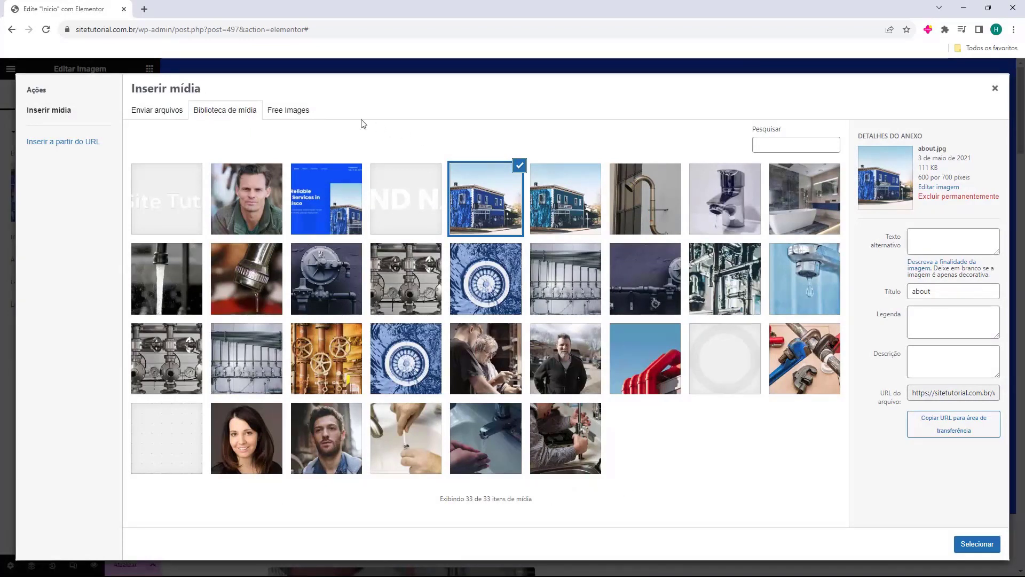
left_click(170, 113)
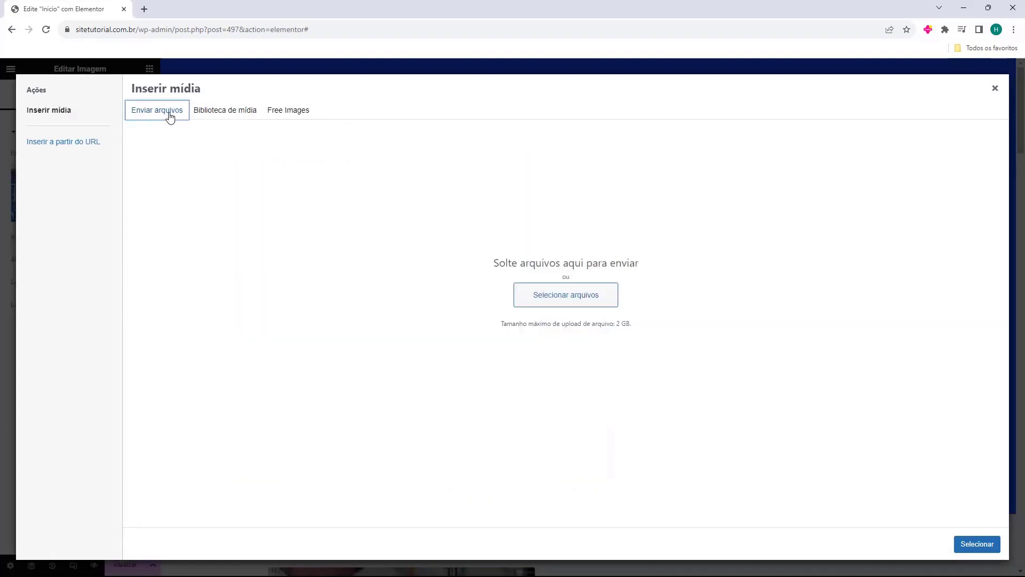
left_click(272, 112)
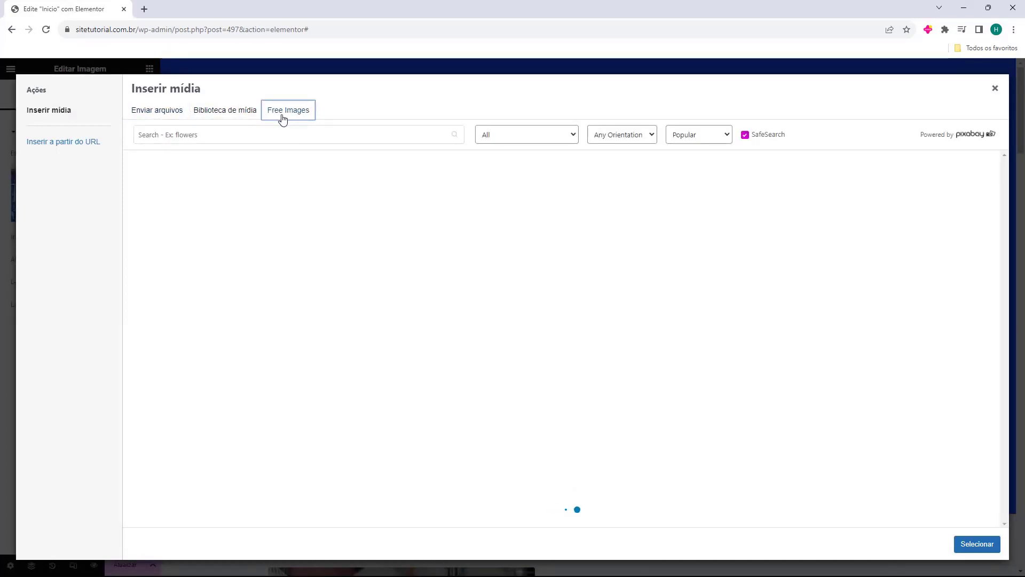
scroll(478, 362, "down", 10)
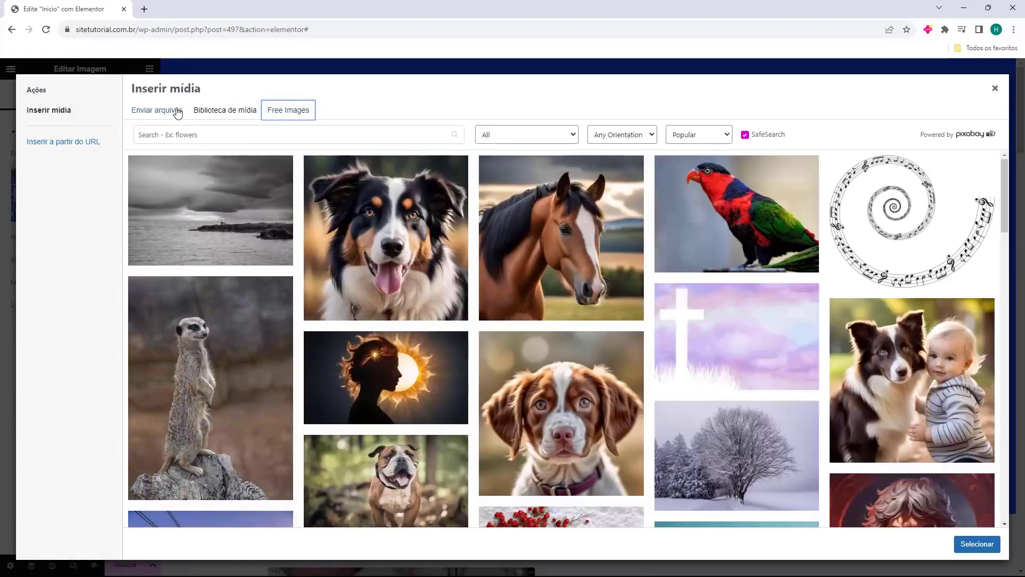
left_click(176, 112)
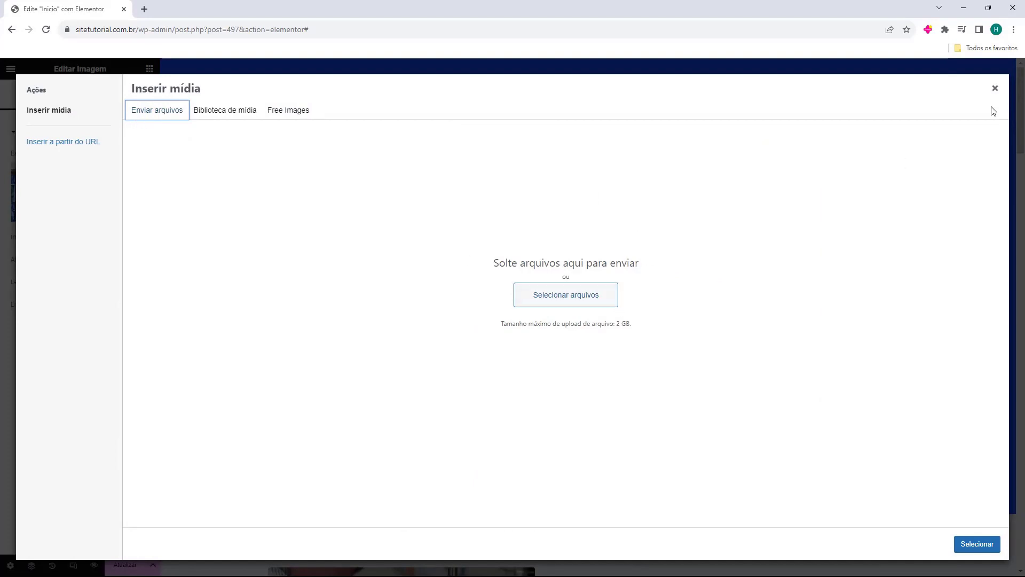
left_click(995, 90)
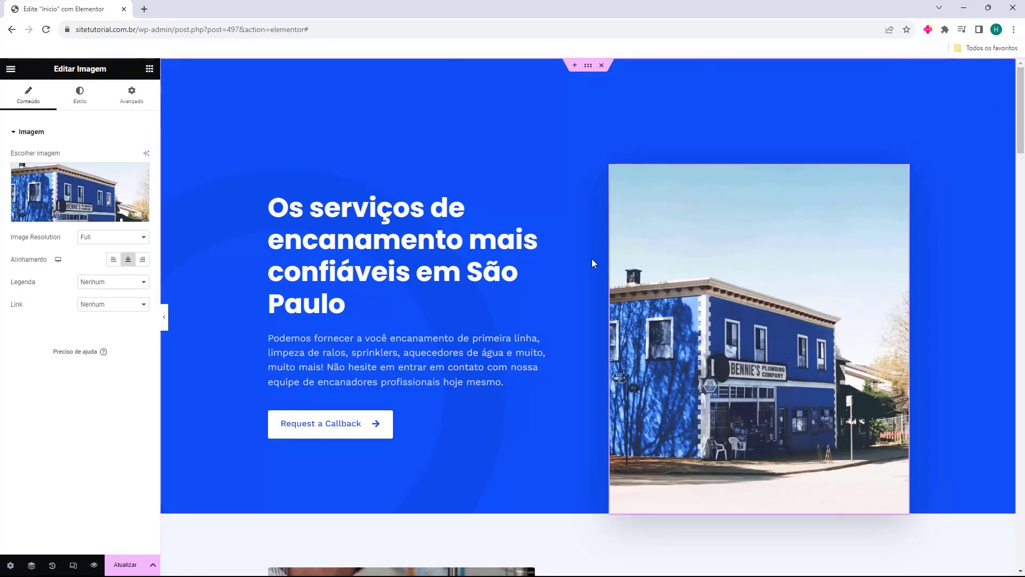
Look through the home page's sections from the hero past the services and customer reviews to "Our Work".
scroll(591, 264, "down", 5)
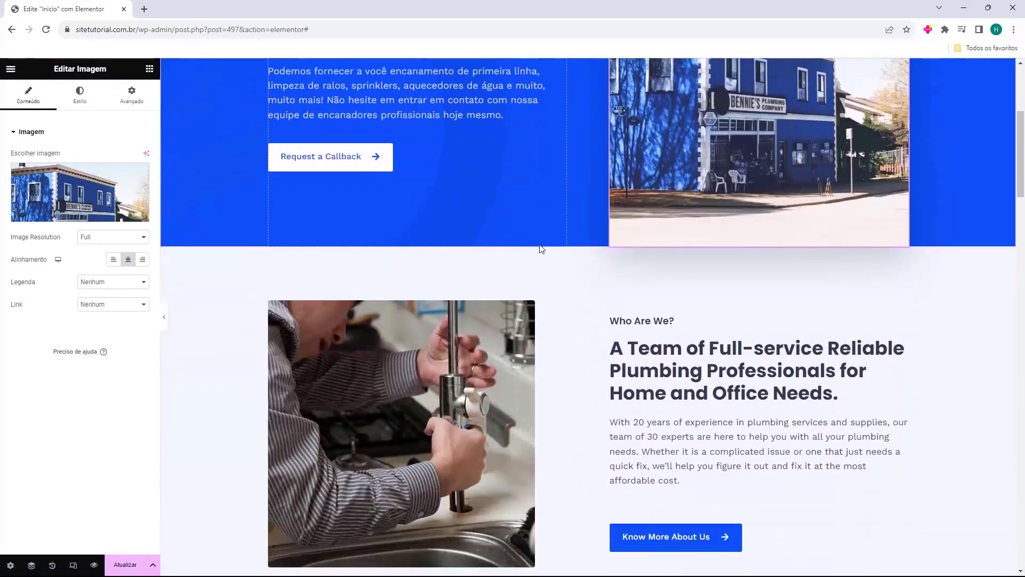
scroll(571, 272, "down", 6)
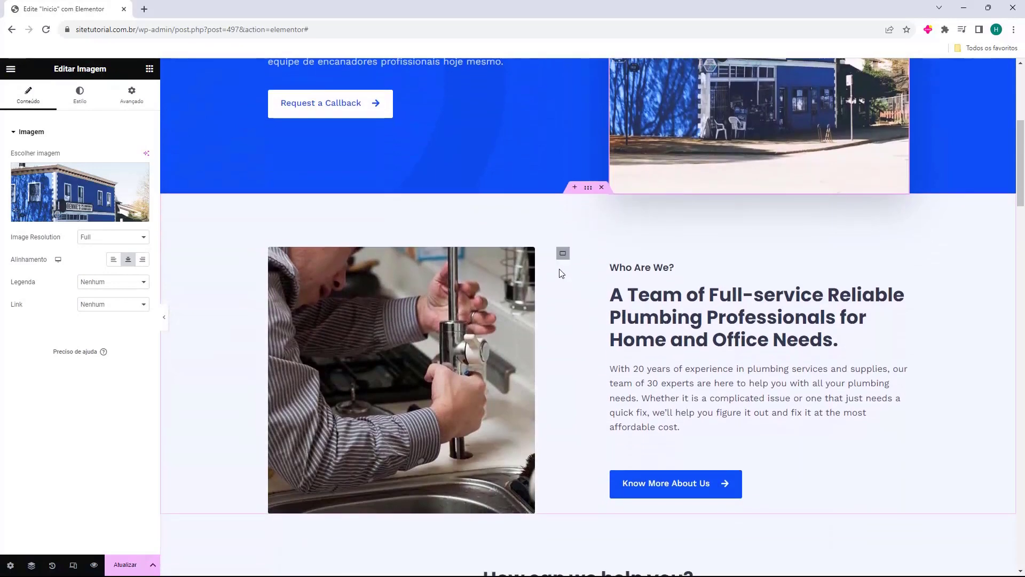
scroll(559, 275, "down", 9)
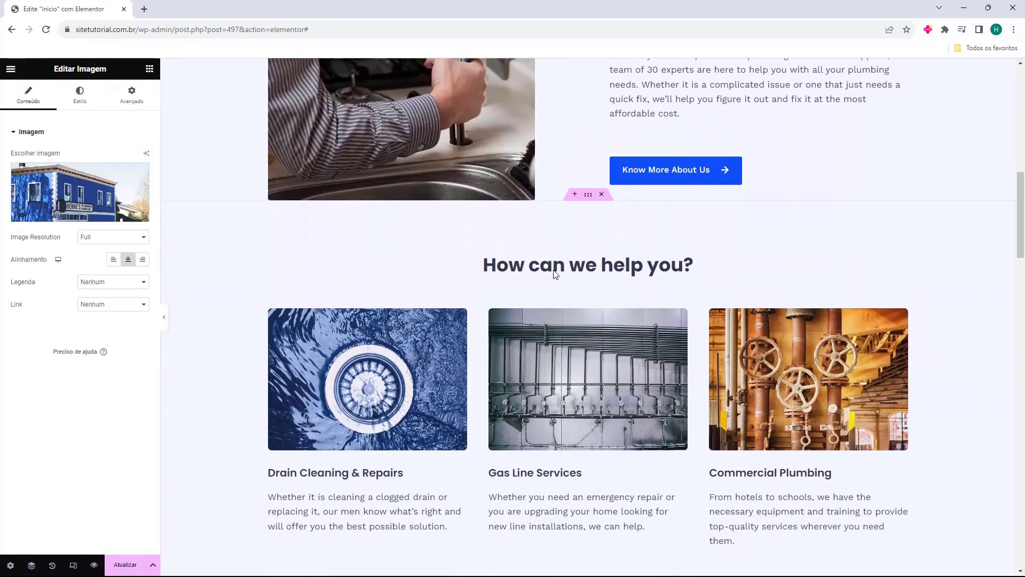
scroll(477, 252, "down", 6)
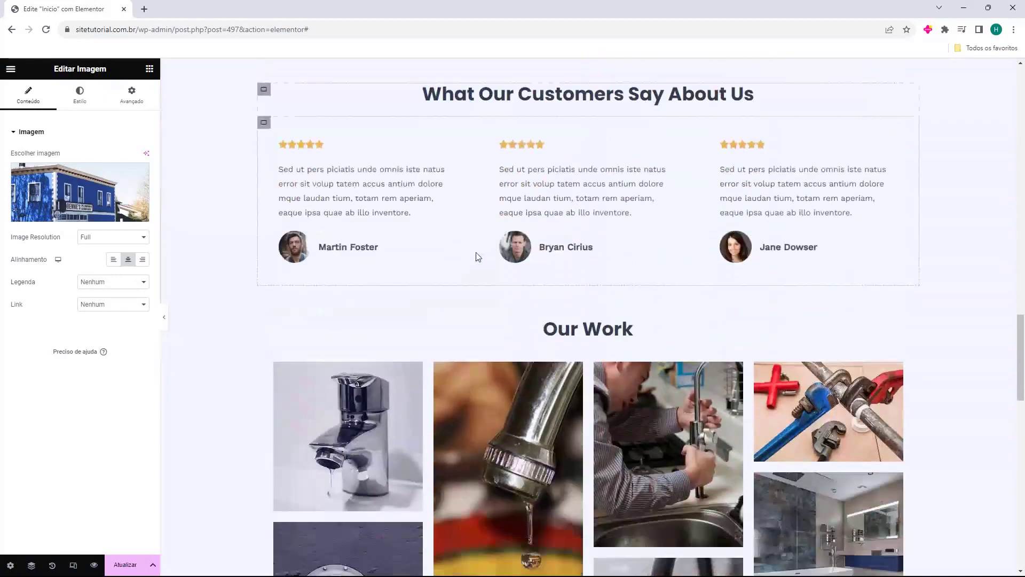
scroll(476, 256, "up", 10)
scroll(477, 249, "up", 4)
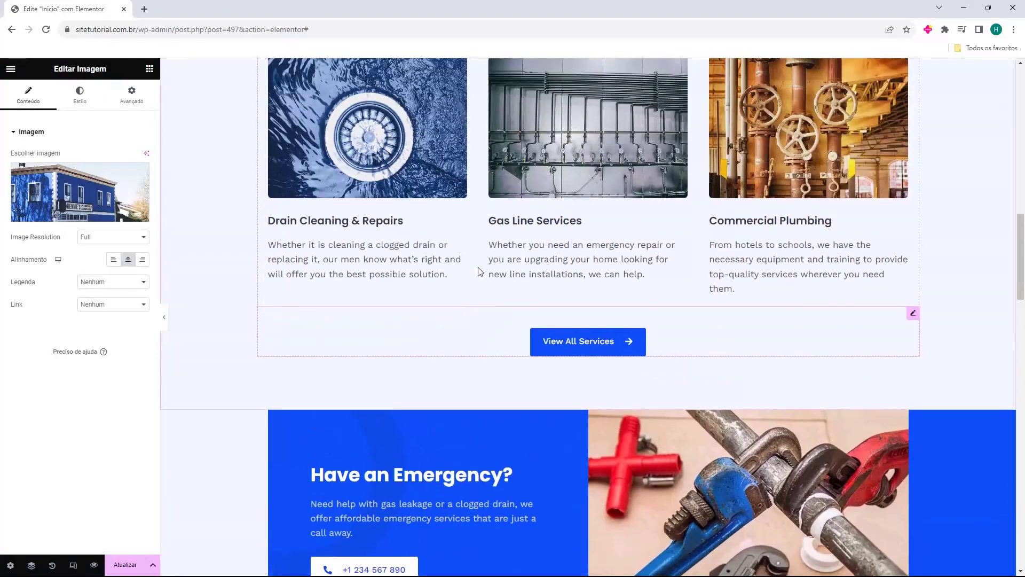
scroll(480, 270, "down", 2)
scroll(486, 275, "up", 2)
Inspect the editable description under "Drain Cleaning & Repairs" and review the surrounding sections up to the hero.
left_click(372, 273)
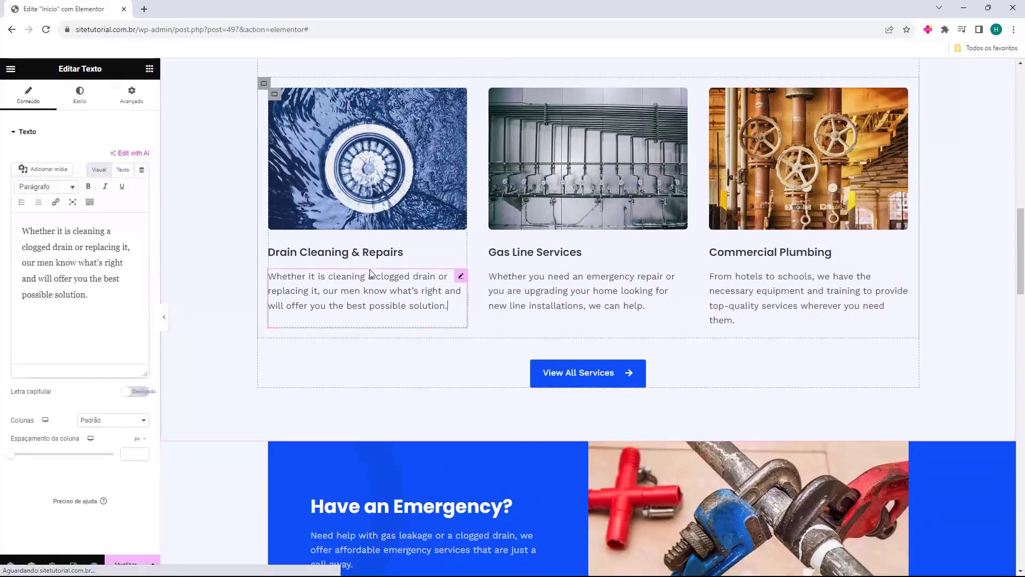
scroll(430, 299, "up", 1)
left_click(403, 306)
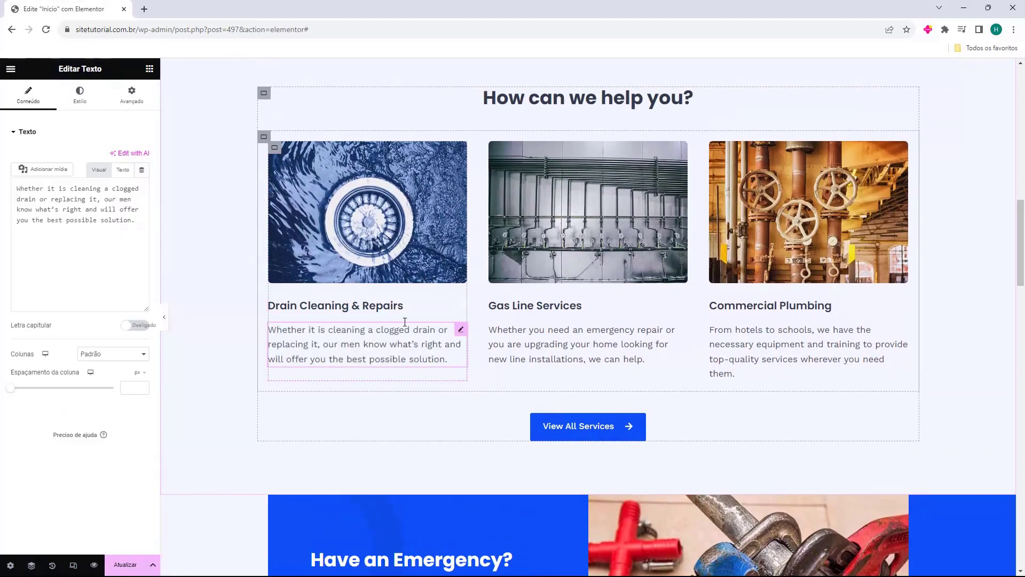
left_click(427, 344)
scroll(452, 318, "up", 7)
scroll(451, 318, "up", 4)
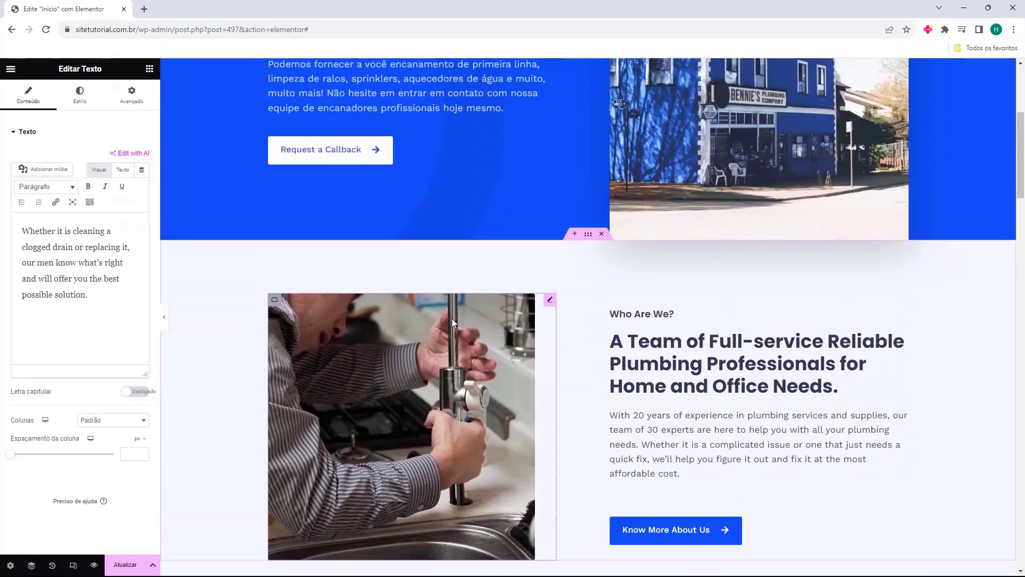
scroll(427, 299, "down", 4)
scroll(416, 283, "down", 6)
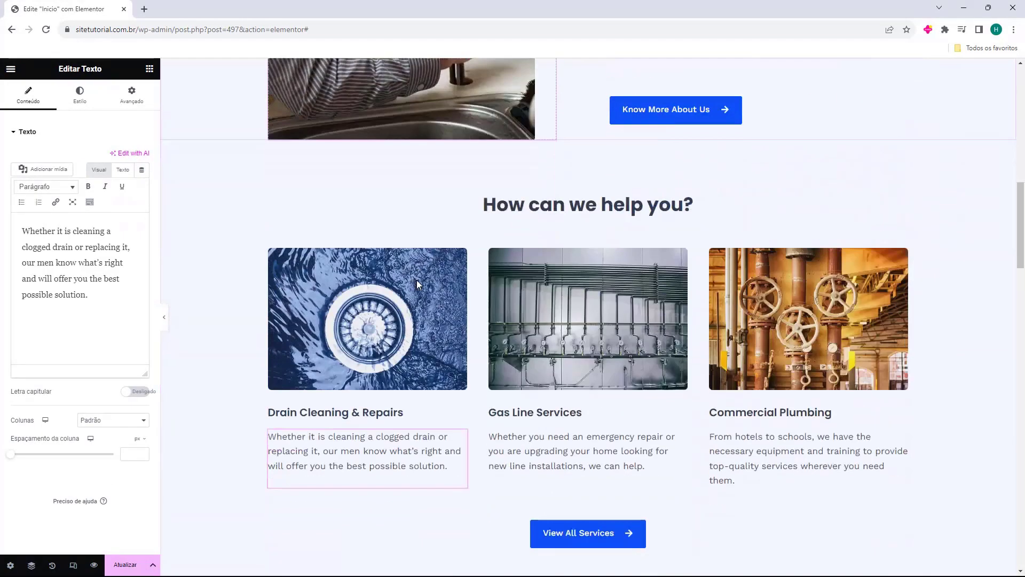
scroll(416, 283, "up", 12)
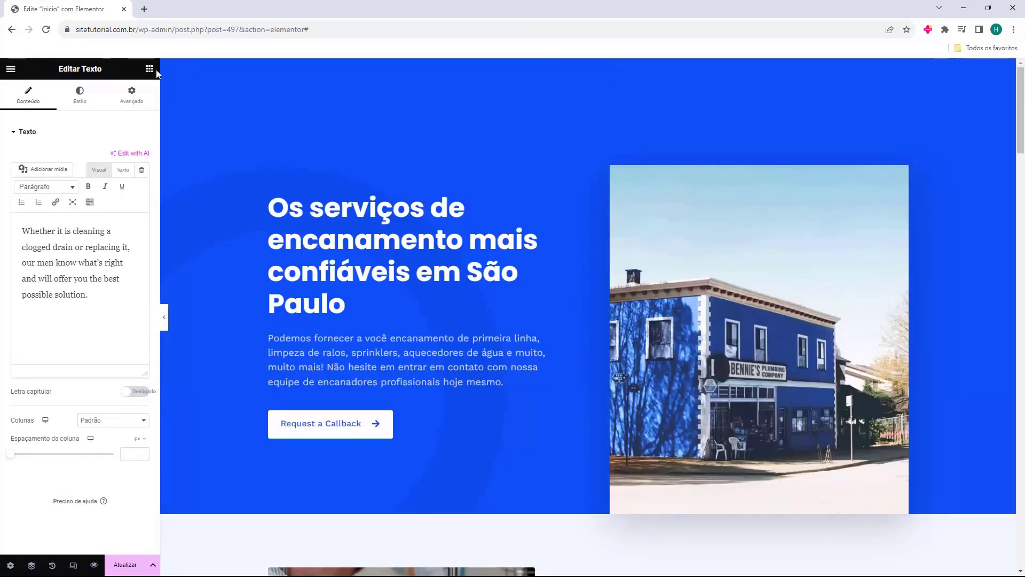
Add a heading, an image and a button widget below the hero's "Request a Callback" button.
left_click(151, 69)
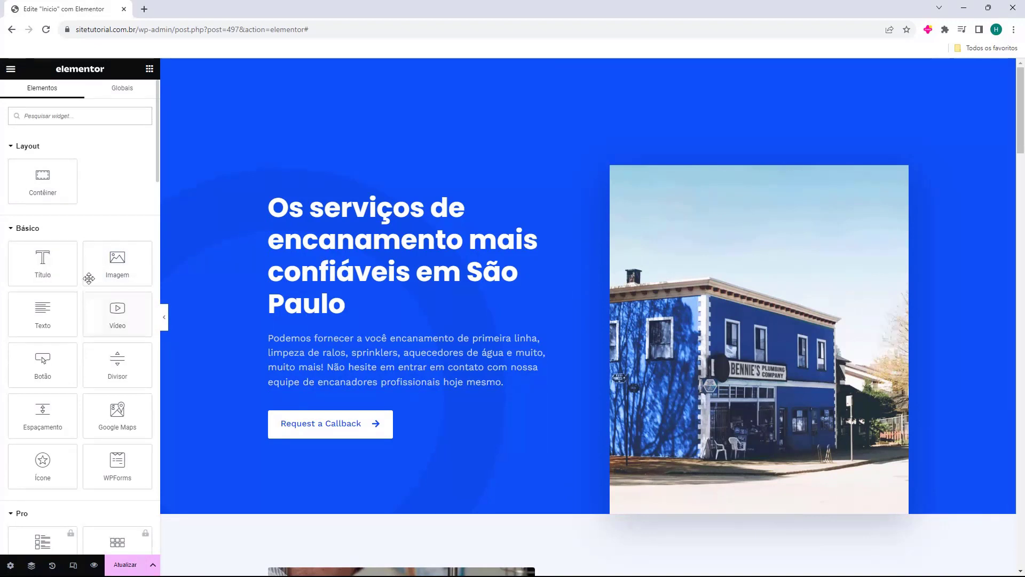
left_click_drag(43, 260, 290, 441)
left_click(149, 69)
left_click_drag(123, 282, 328, 492)
scroll(307, 416, "down", 4)
scroll(307, 416, "down", 1)
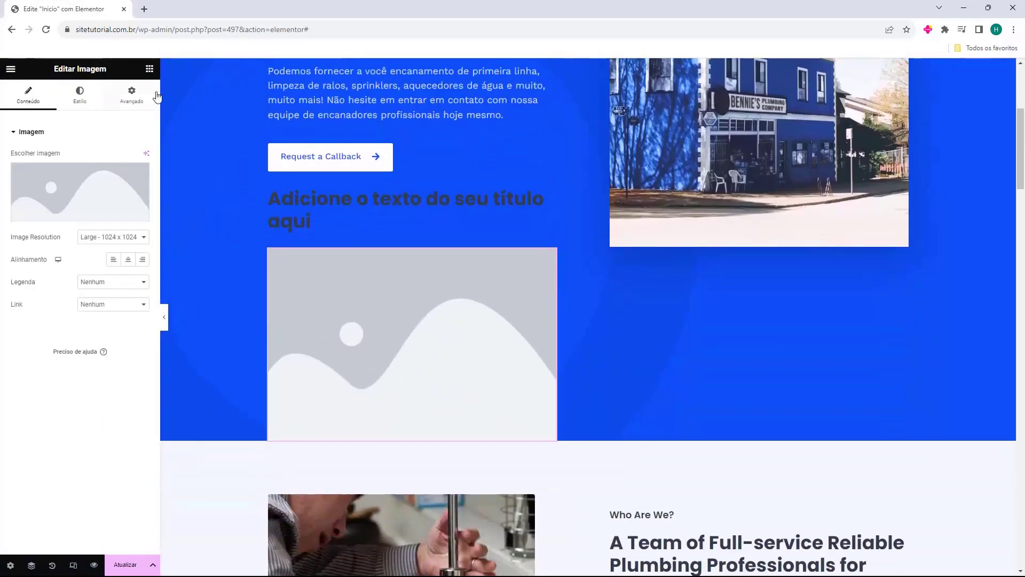
left_click(149, 69)
left_click_drag(69, 373, 329, 436)
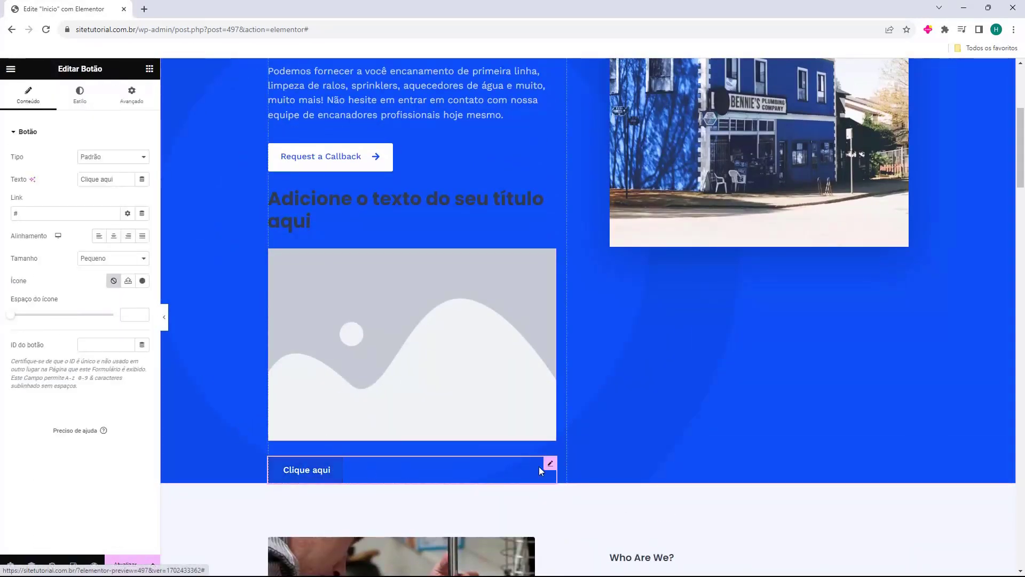
Undo the insertion of the button, image and heading widgets in the hero section.
key("ctrl+z")
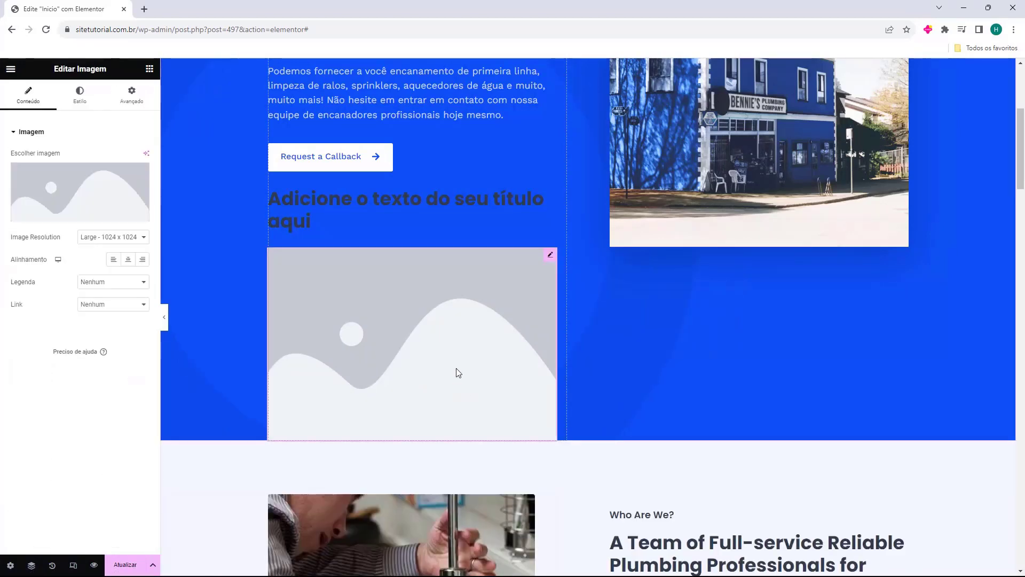
key("ctrl+z")
left_click(434, 215)
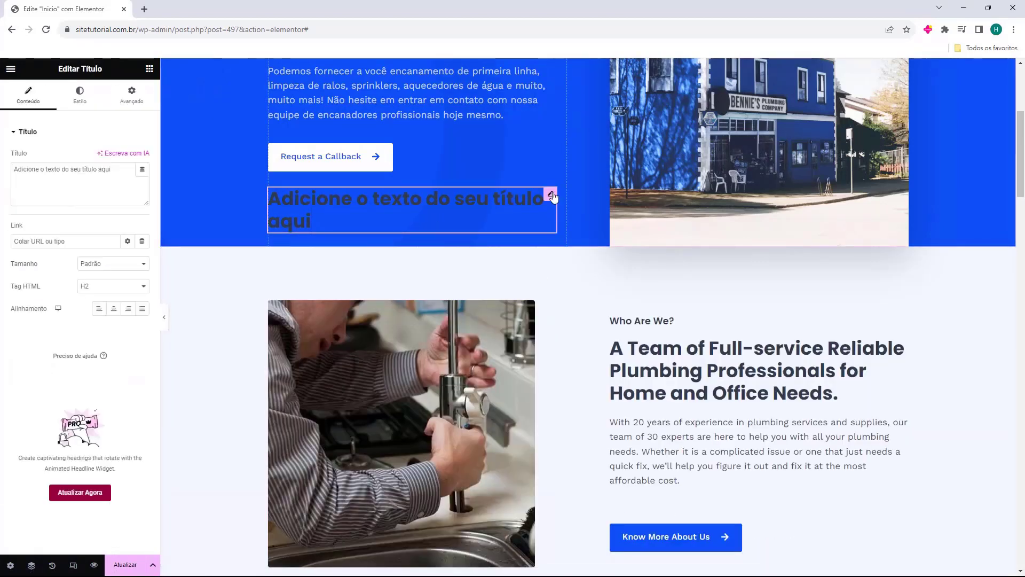
key("ctrl+z")
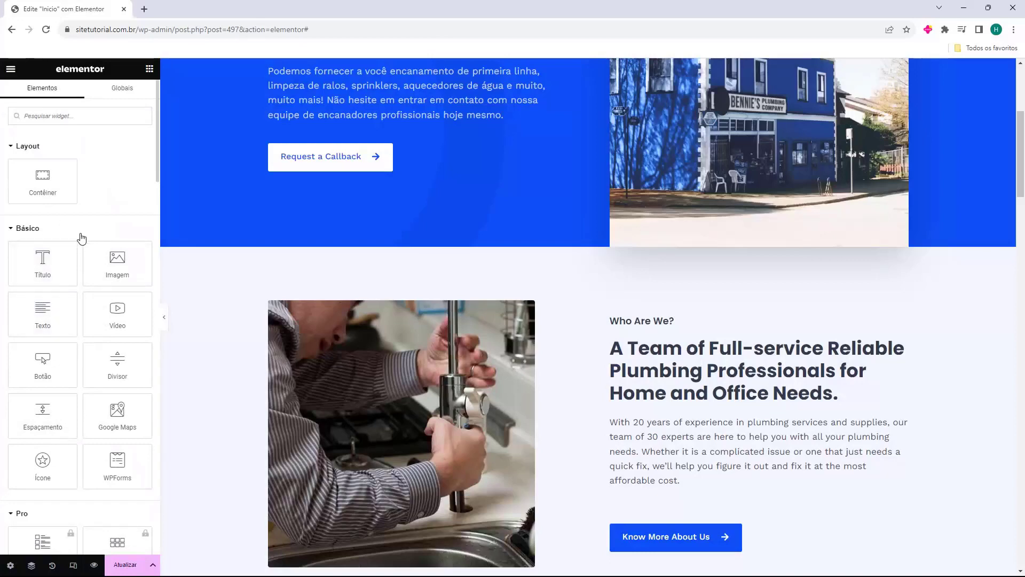
Collapse the Pro widget category and browse the available general and basic widgets.
scroll(82, 269, "down", 4)
left_click(21, 302)
scroll(37, 301, "down", 2)
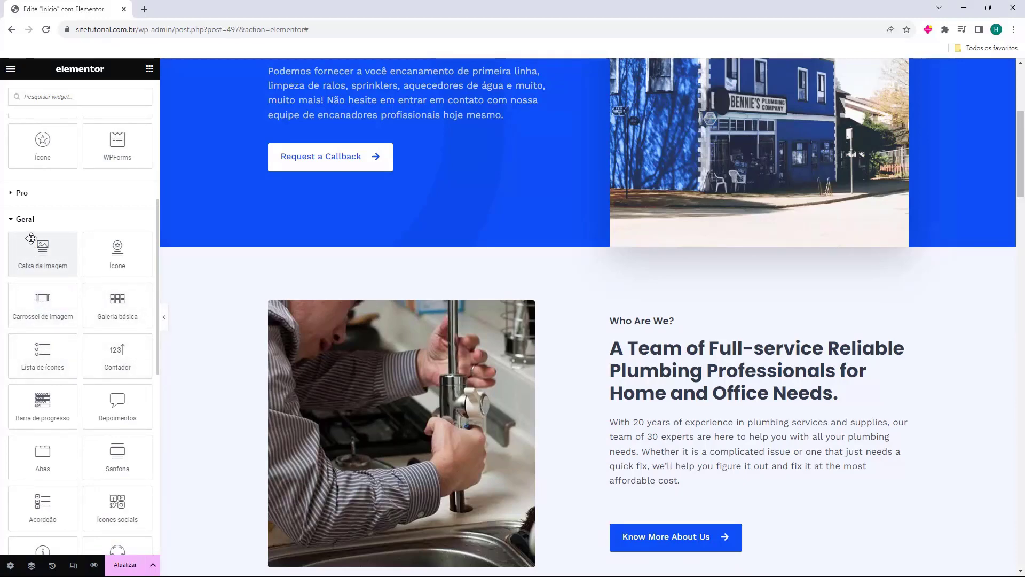
scroll(361, 278, "up", 4)
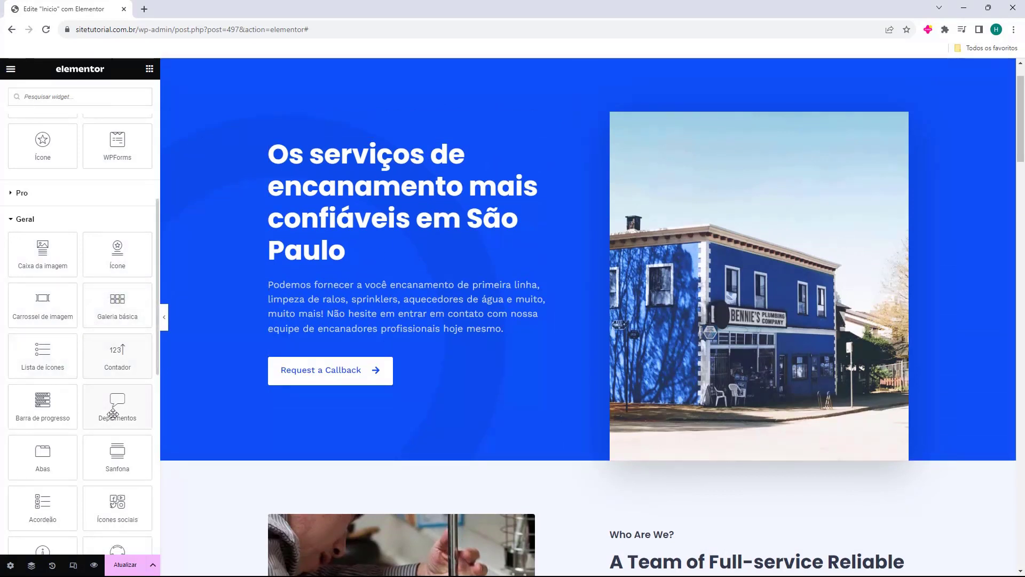
scroll(103, 348, "down", 7)
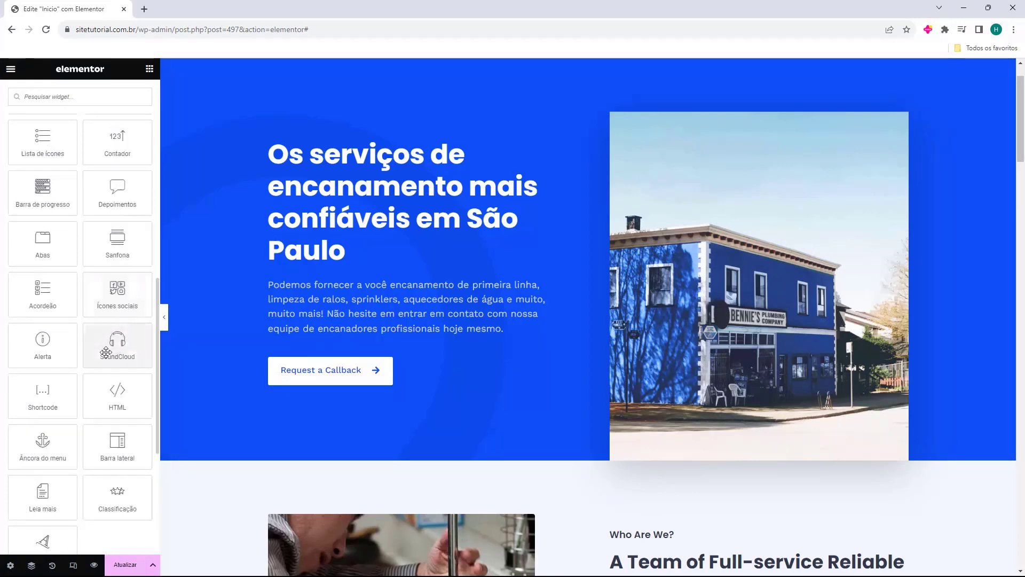
scroll(107, 357, "up", 9)
scroll(107, 357, "up", 4)
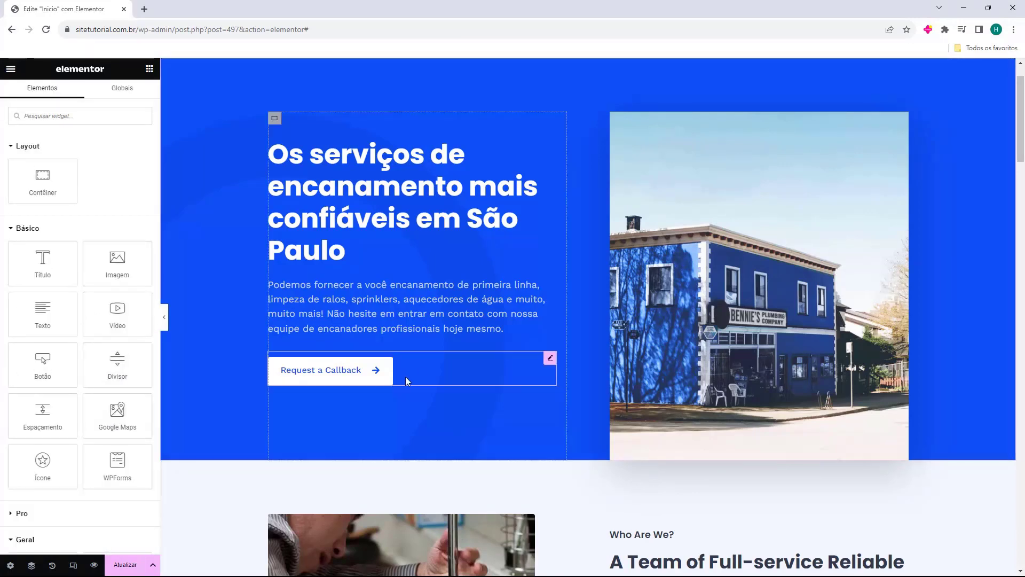
Inspect the settings of the "How can we help you?" heading and the "Drain Cleaning & Repairs" image.
scroll(426, 370, "down", 1)
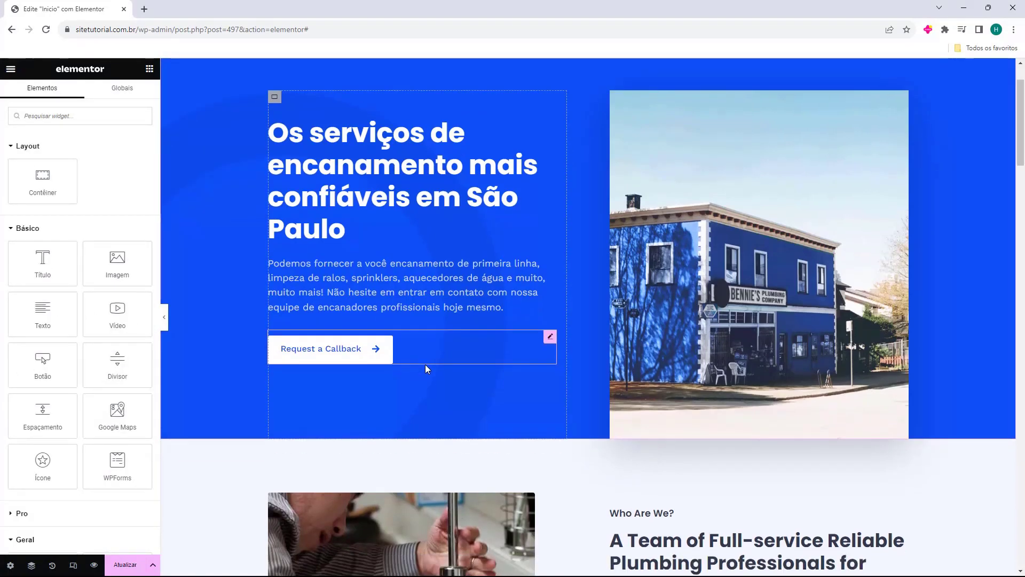
scroll(443, 376, "up", 1)
scroll(451, 327, "down", 8)
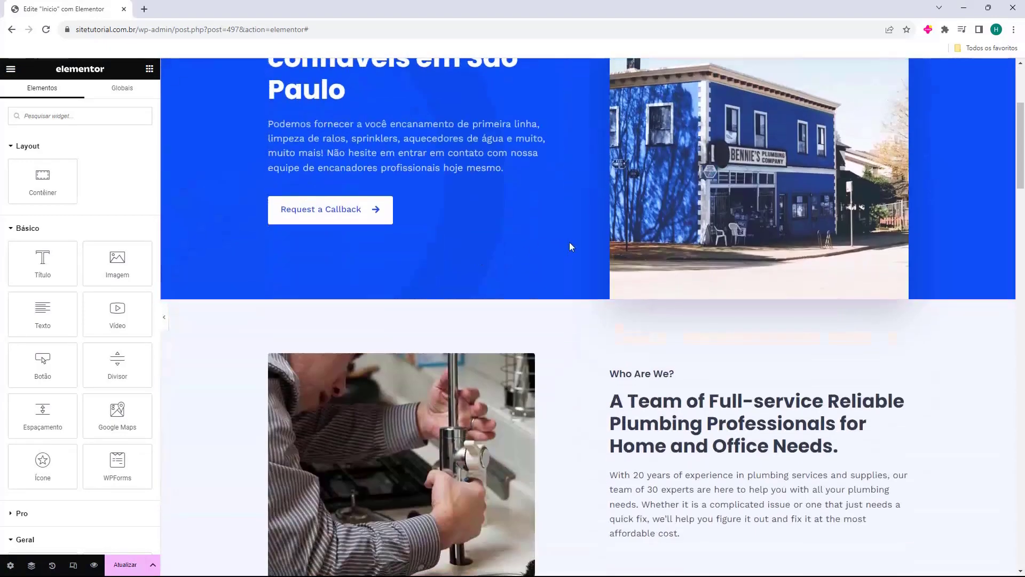
scroll(662, 228, "down", 5)
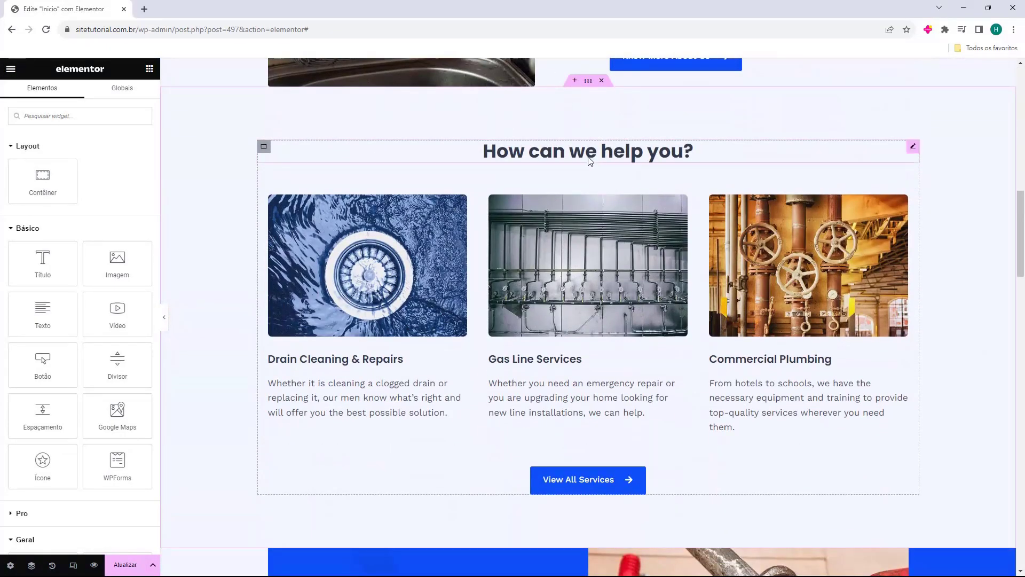
left_click(590, 156)
left_click(364, 271)
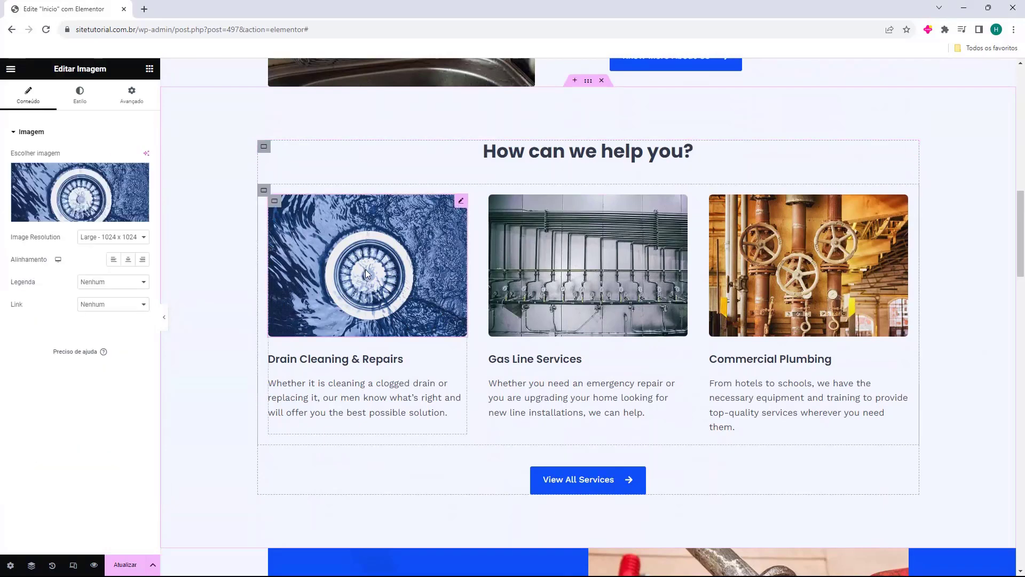
Set the text of the "View All Services" button to "Veja todos os Serviços".
scroll(364, 270, "down", 3)
scroll(570, 319, "down", 2)
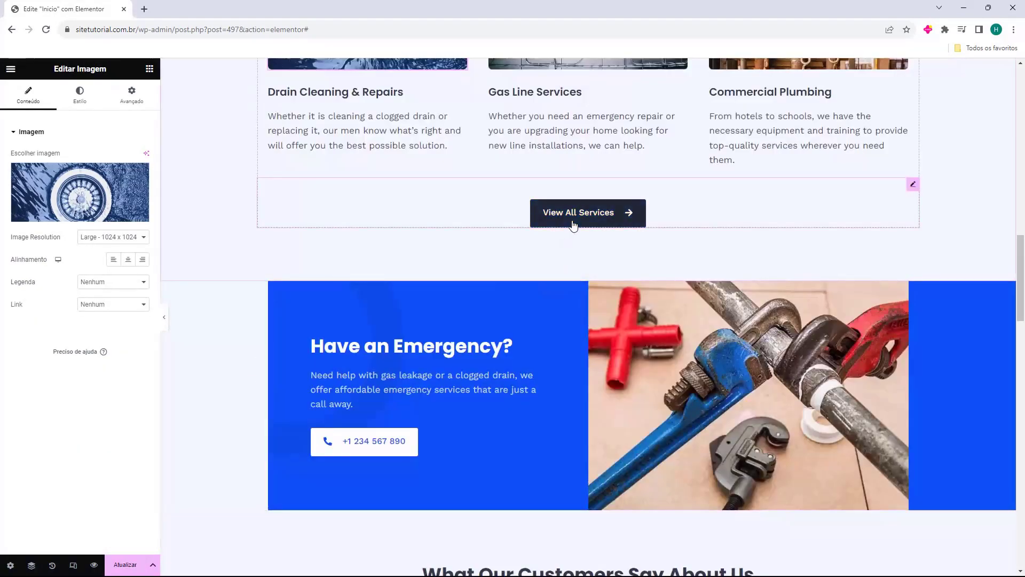
left_click(574, 223)
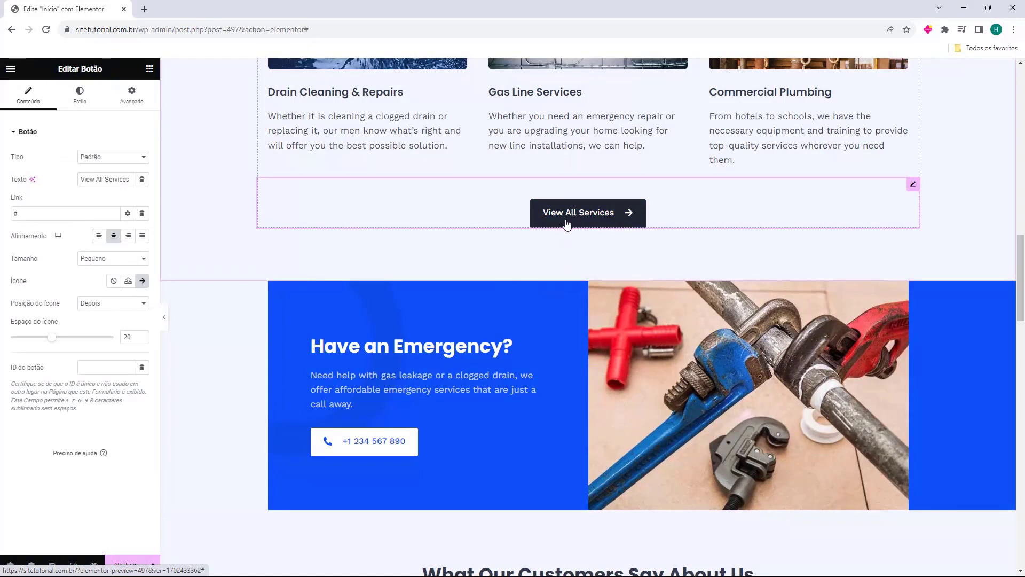
double_click(19, 179)
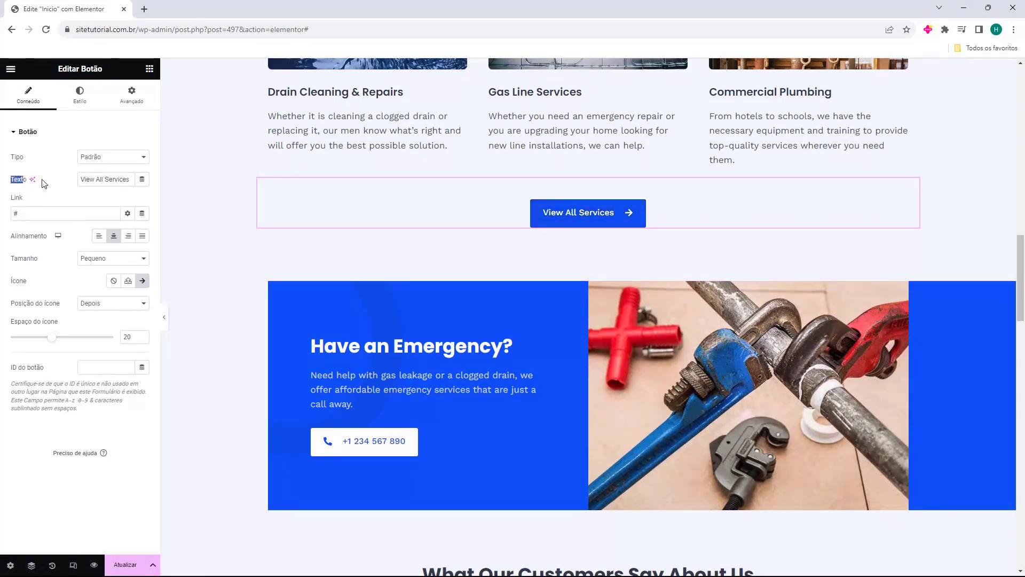
triple_click(100, 185)
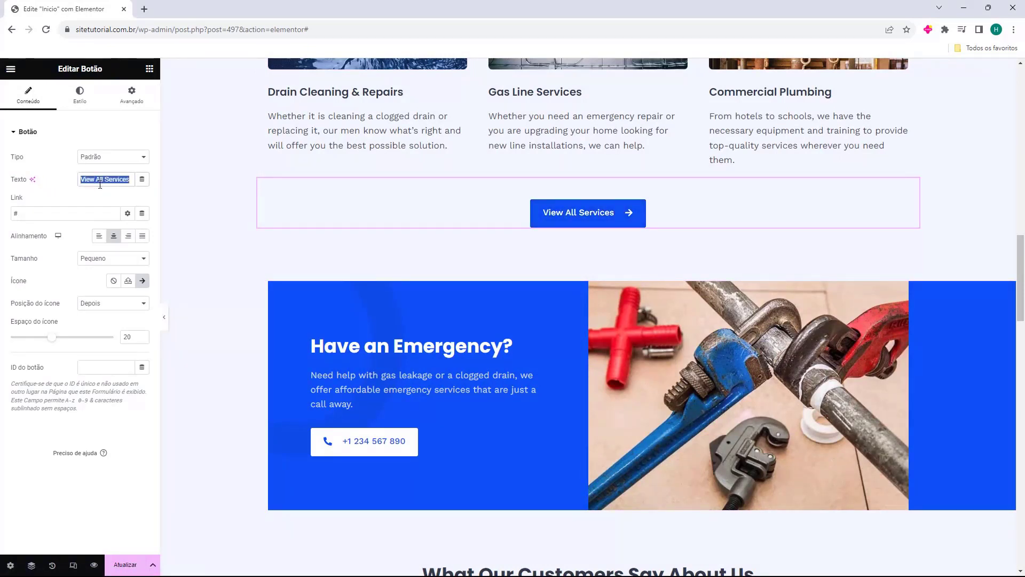
type("Veja todos os Serviços")
left_click_drag(90, 180, 159, 200)
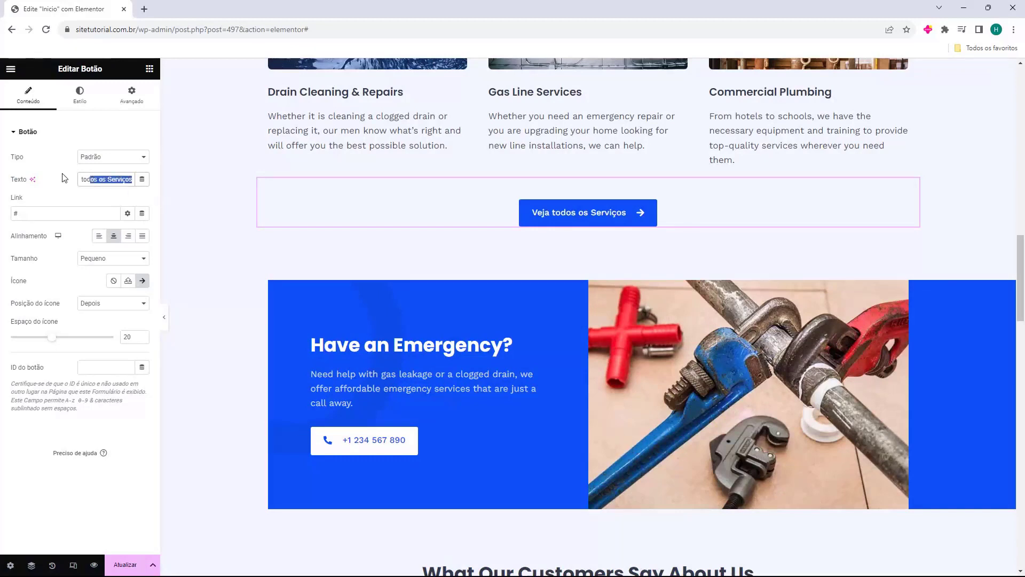
left_click(21, 207)
left_click(29, 214)
key("BackSpace")
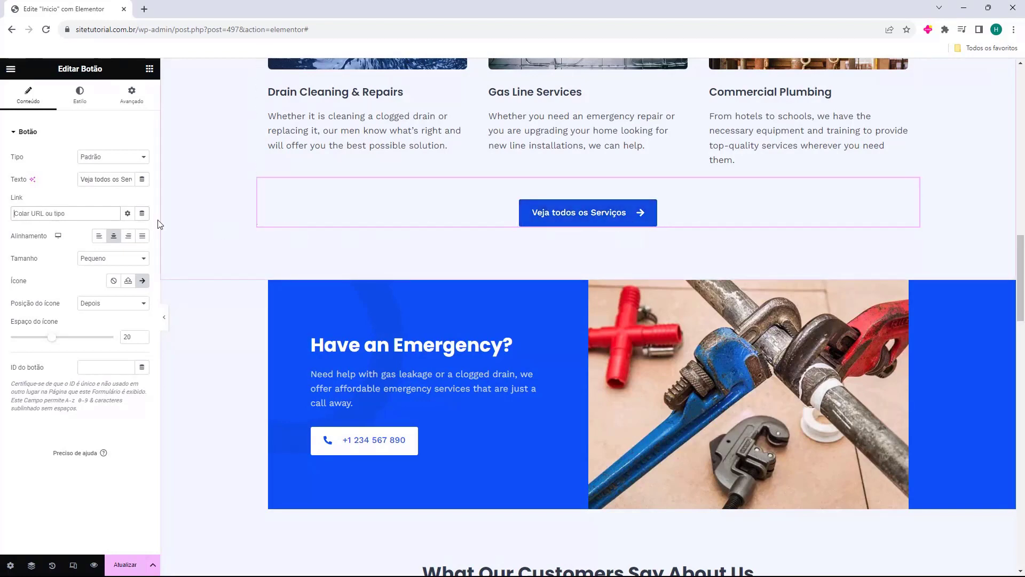
left_click(78, 227)
Review the home page's sections, from the hero and emergency banner to the customer testimonials and the Our Work gallery.
scroll(481, 229, "down", 6)
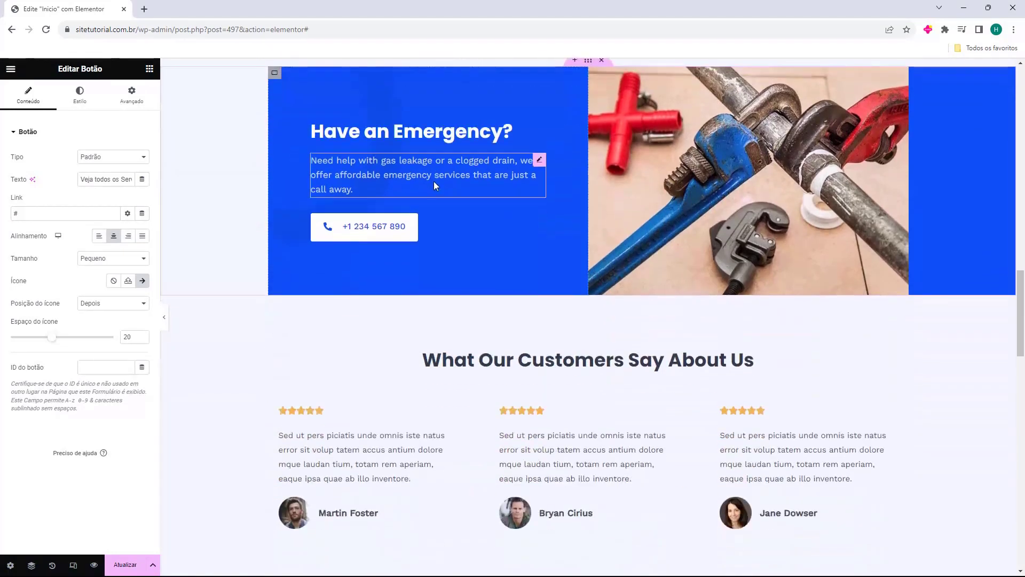
scroll(395, 214, "down", 5)
scroll(382, 217, "up", 2)
left_click(312, 203)
left_click(313, 203)
left_click(343, 237)
left_click(587, 246)
scroll(338, 241, "down", 4)
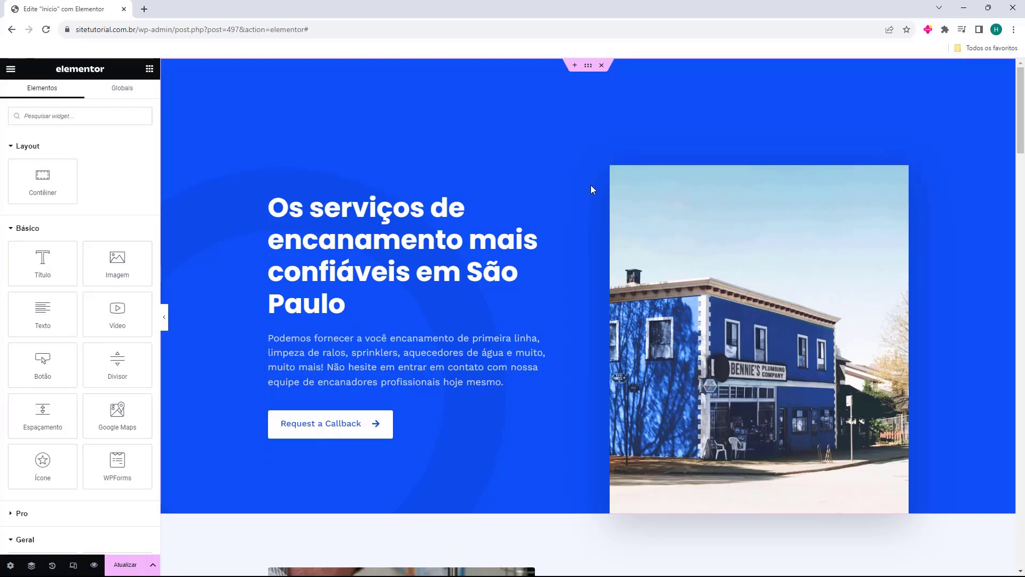
scroll(595, 193, "down", 6)
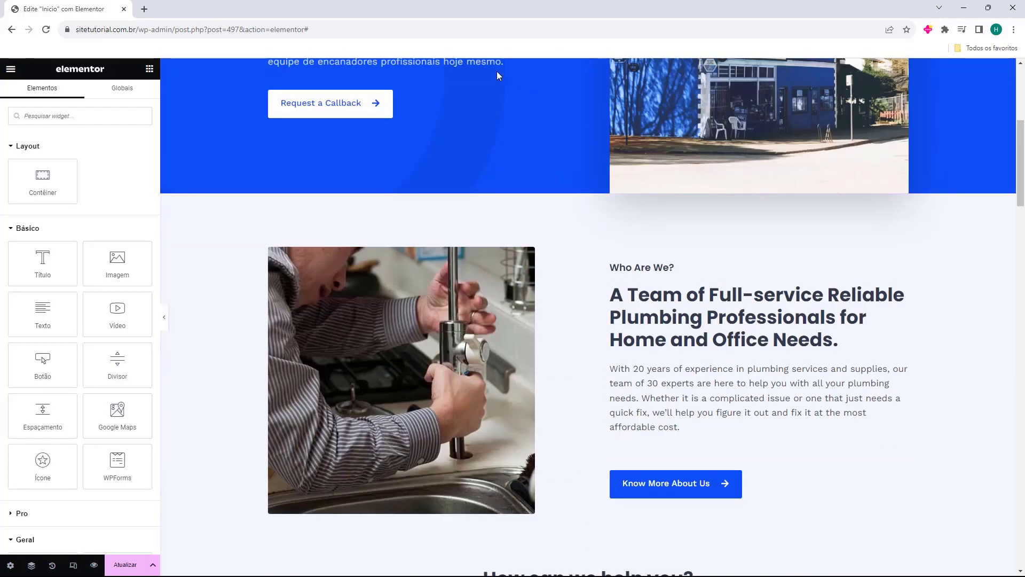
scroll(629, 317, "up", 6)
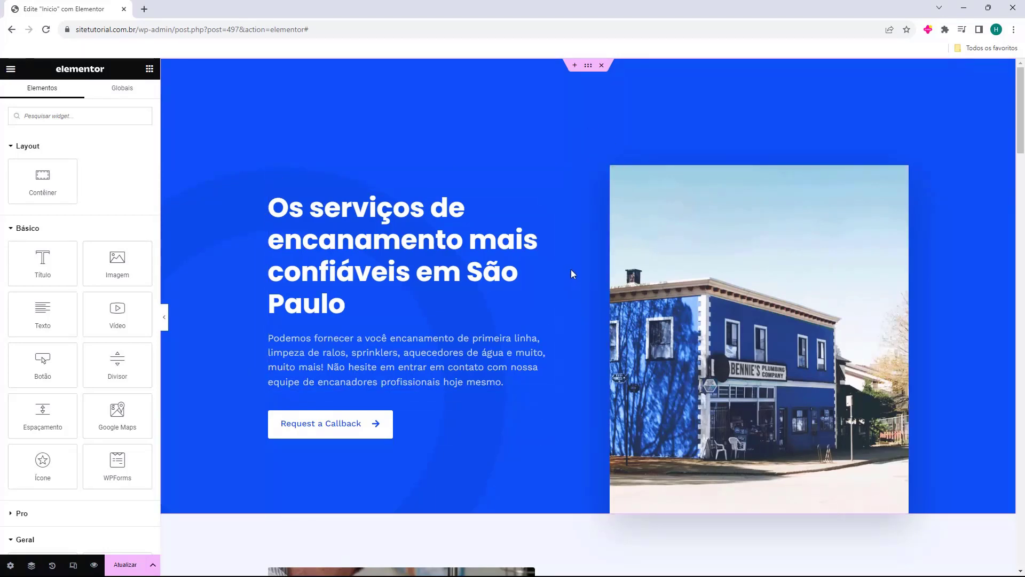
scroll(572, 269, "down", 20)
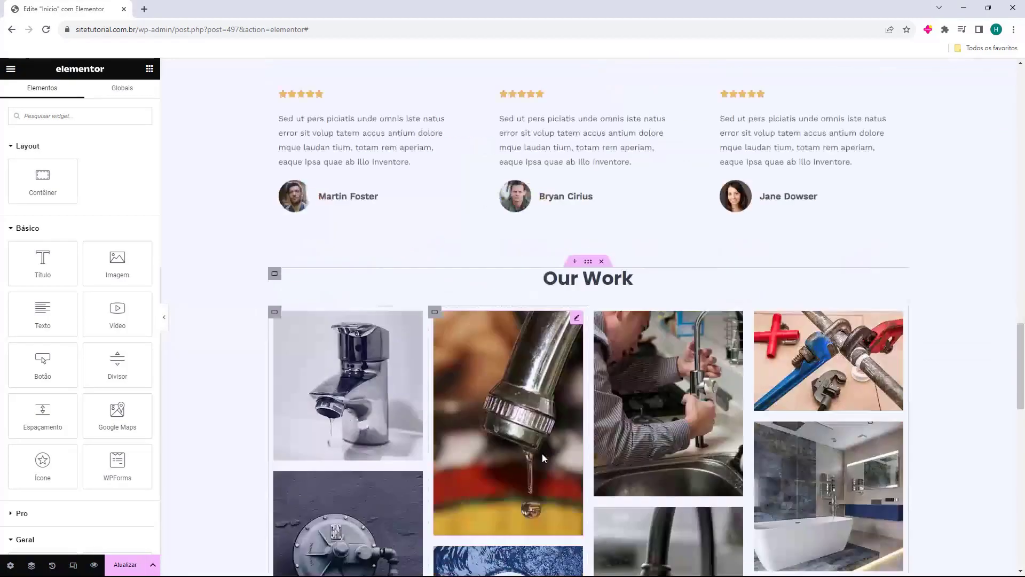
scroll(544, 454, "down", 20)
scroll(650, 423, "up", 17)
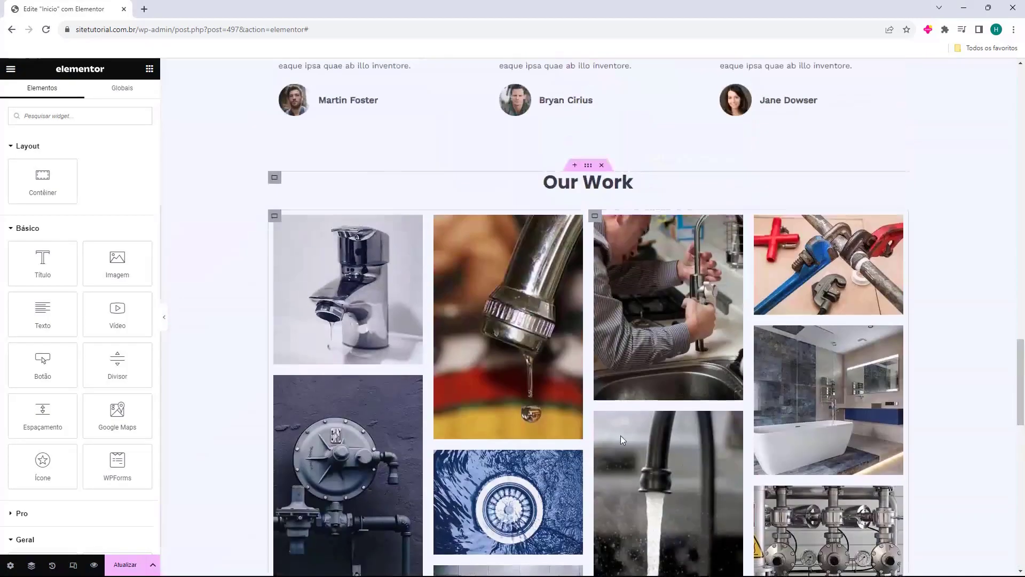
scroll(650, 423, "up", 20)
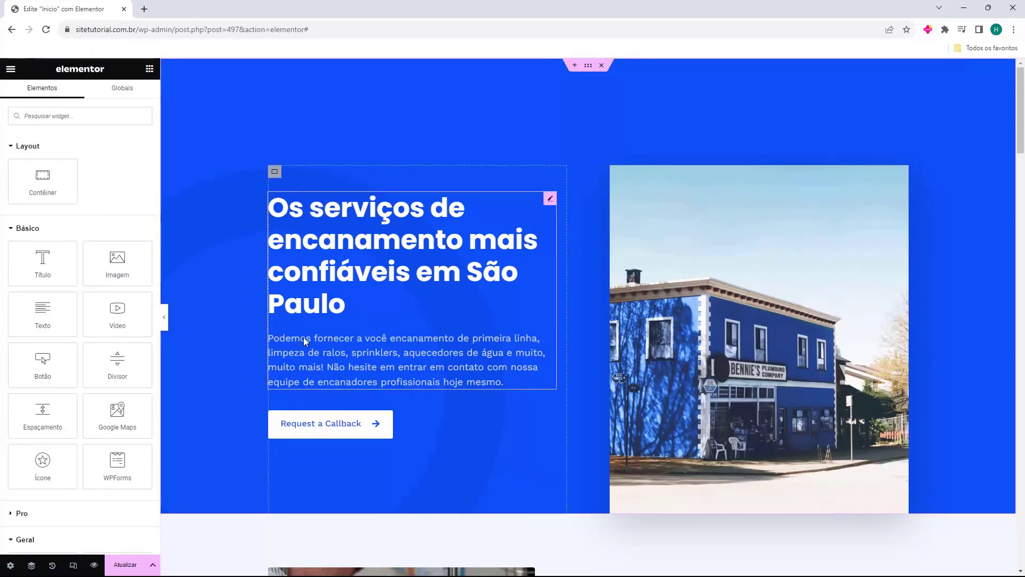
Save the edited home page by updating it.
left_click(122, 570)
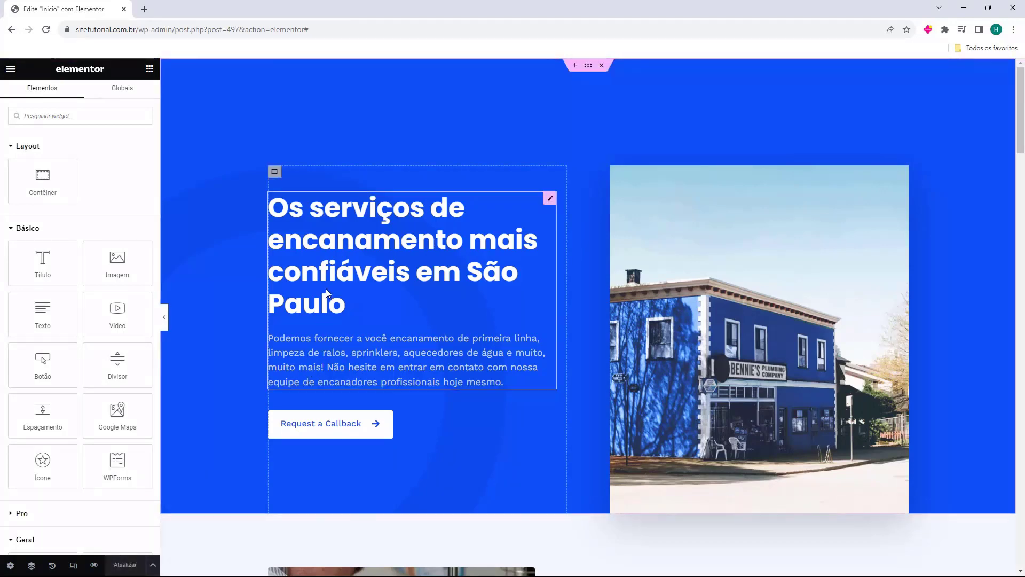
scroll(325, 289, "down", 2)
scroll(327, 292, "down", 2)
scroll(328, 292, "up", 4)
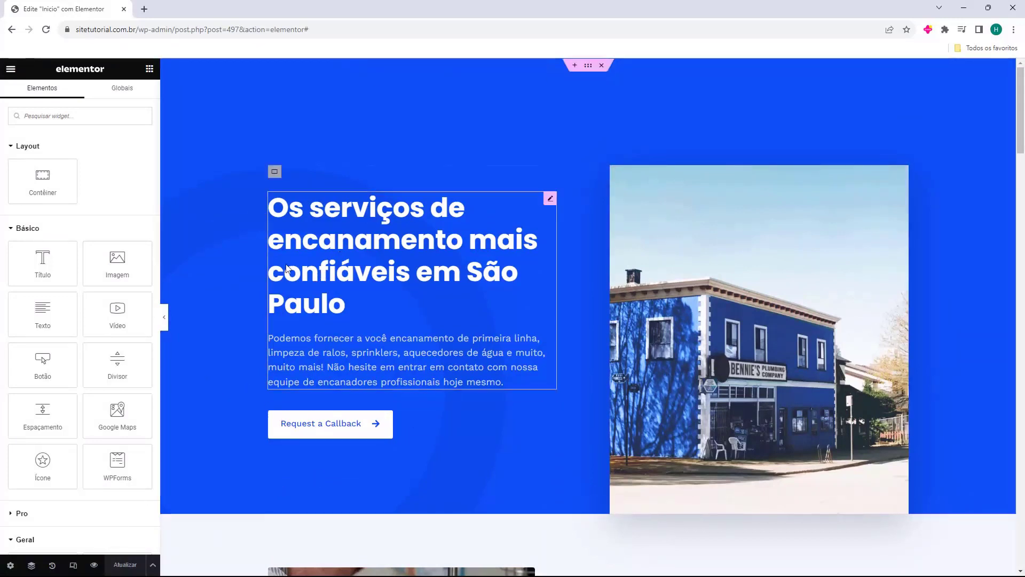
Exit the Elementor editor with "Painel WP" applied as the exit destination.
left_click(10, 73)
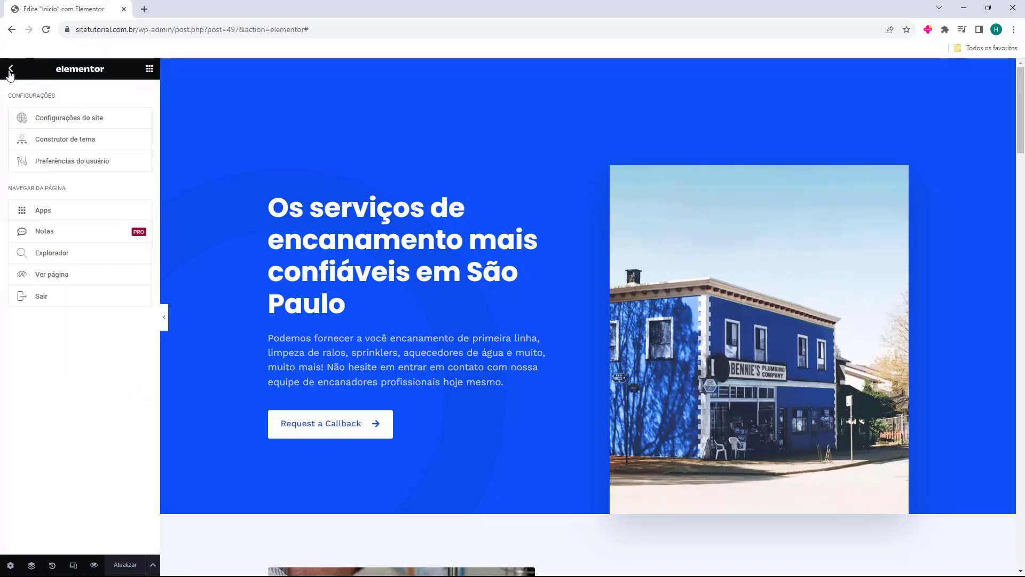
left_click(31, 300)
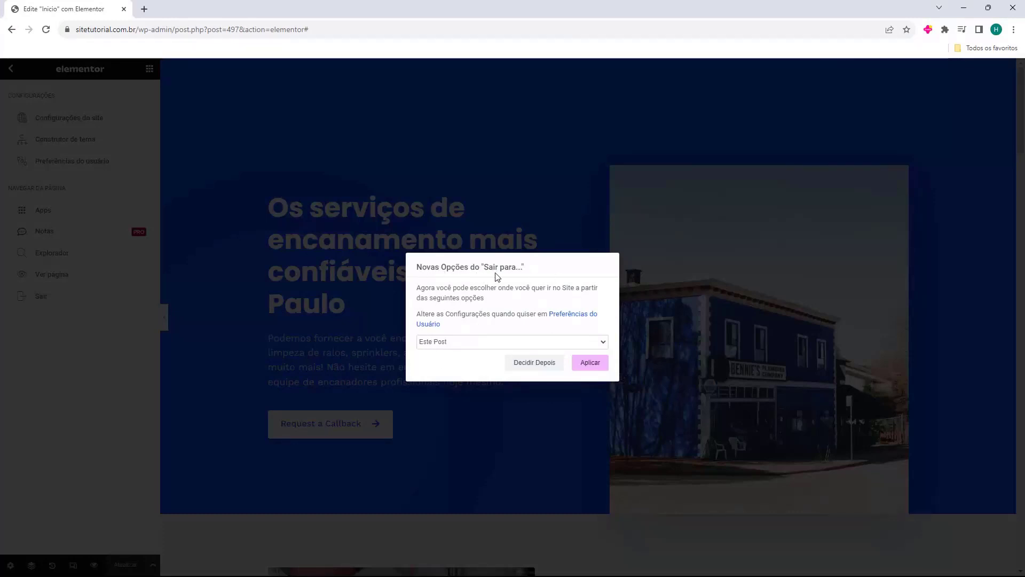
left_click(442, 345)
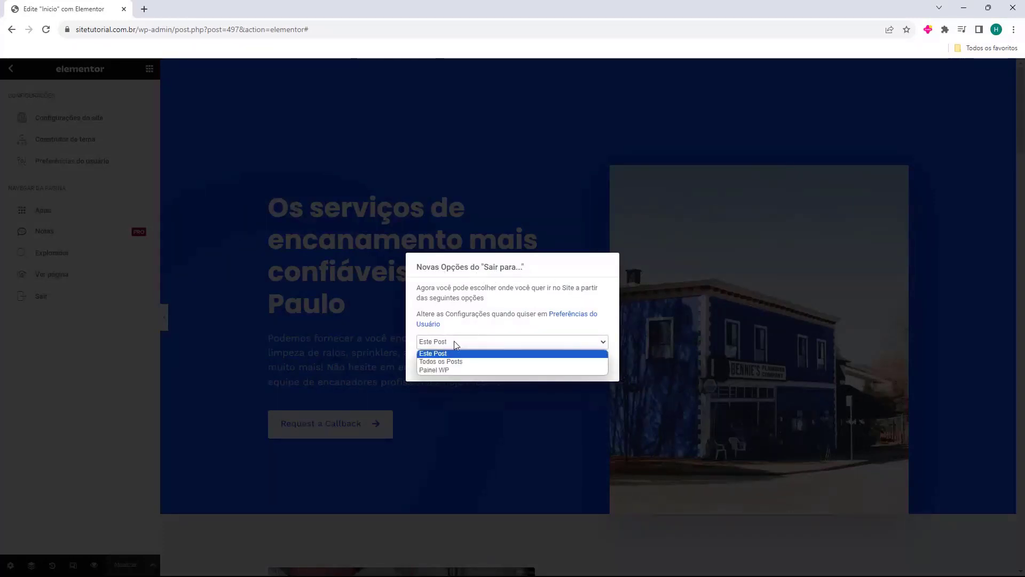
left_click(435, 370)
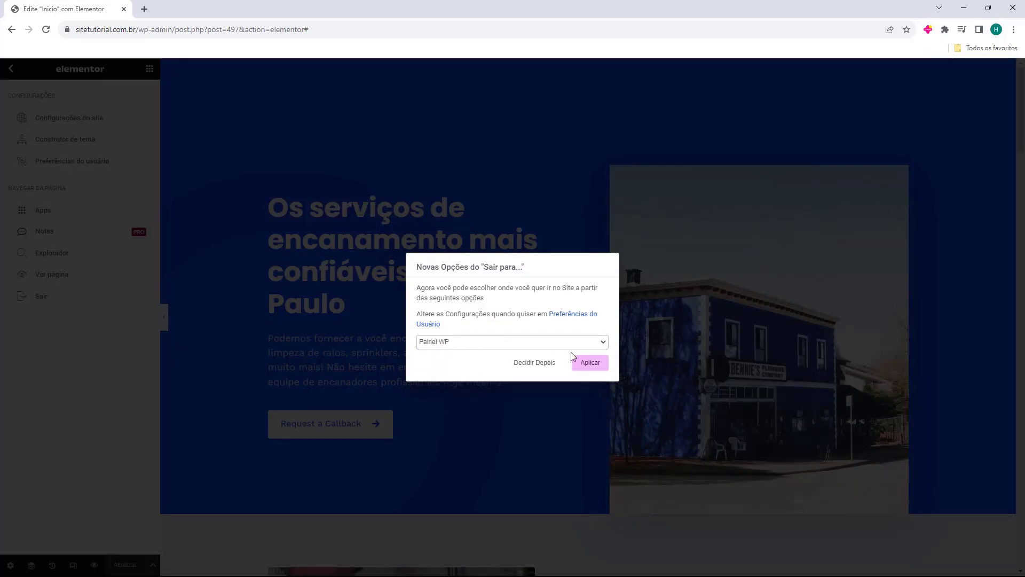
left_click(591, 365)
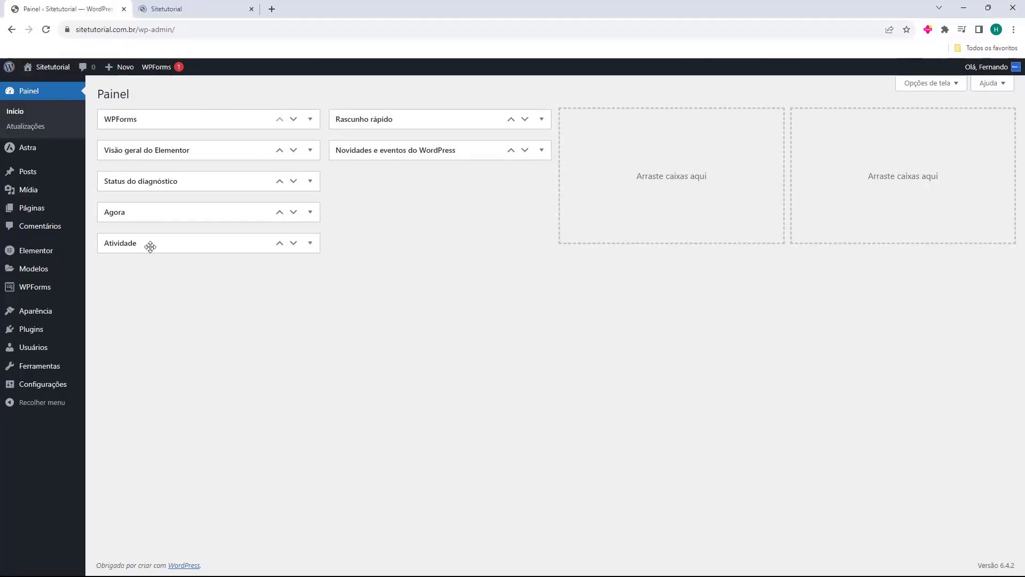
Open the "Sobre nos" page on the live site and inspect the "index.php" part of its address.
left_click(193, 13)
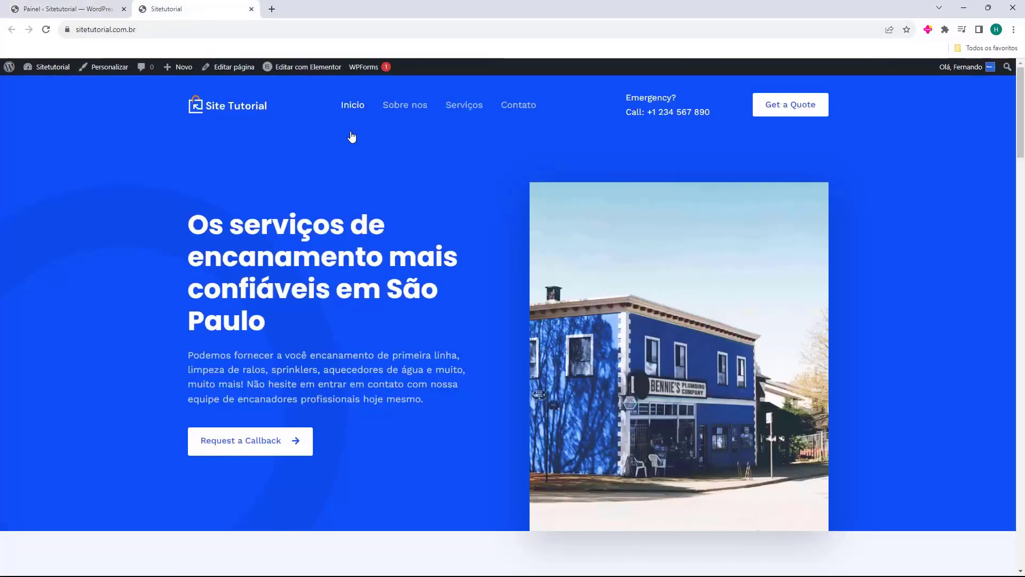
left_click(406, 110)
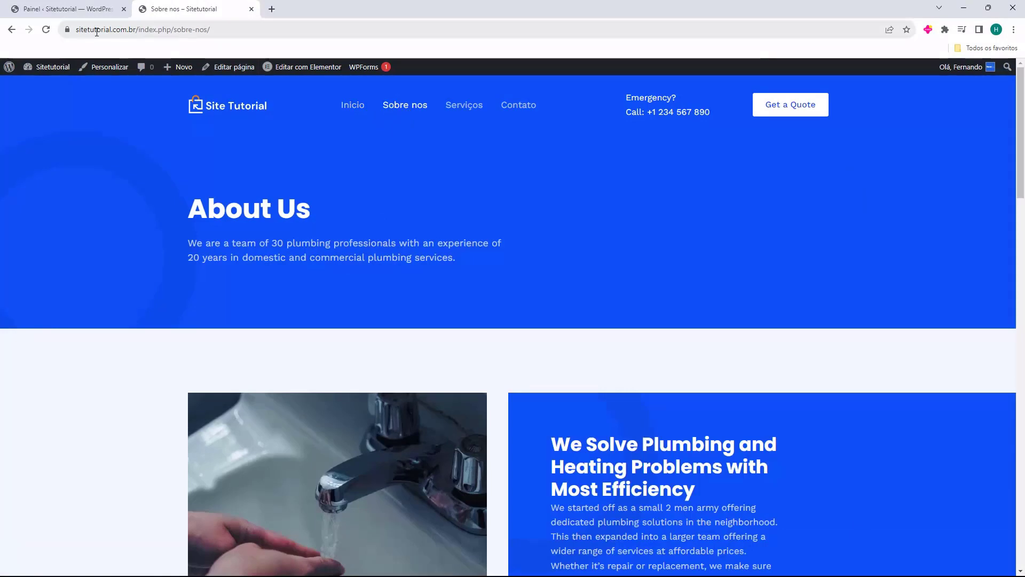
left_click(167, 30)
left_click(190, 31)
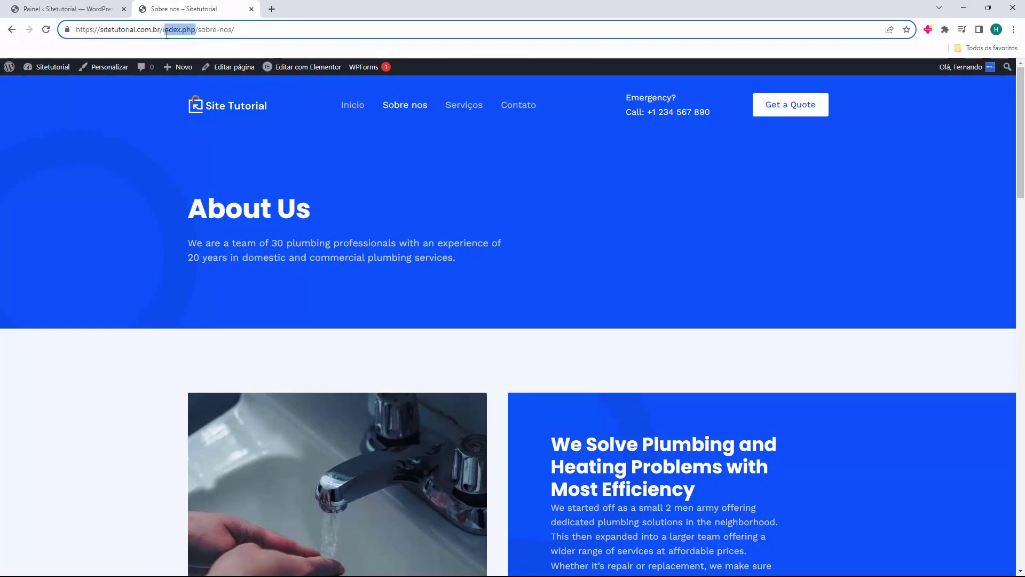
Open the WordPress permalink settings and examine the current custom structure.
key("ctrl+Tab")
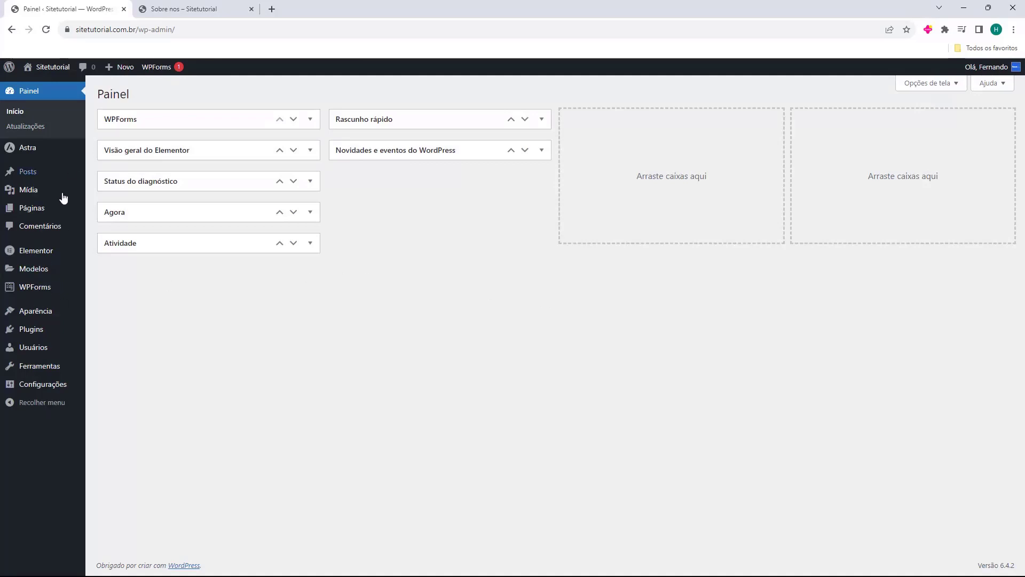
mouse_move(24, 389)
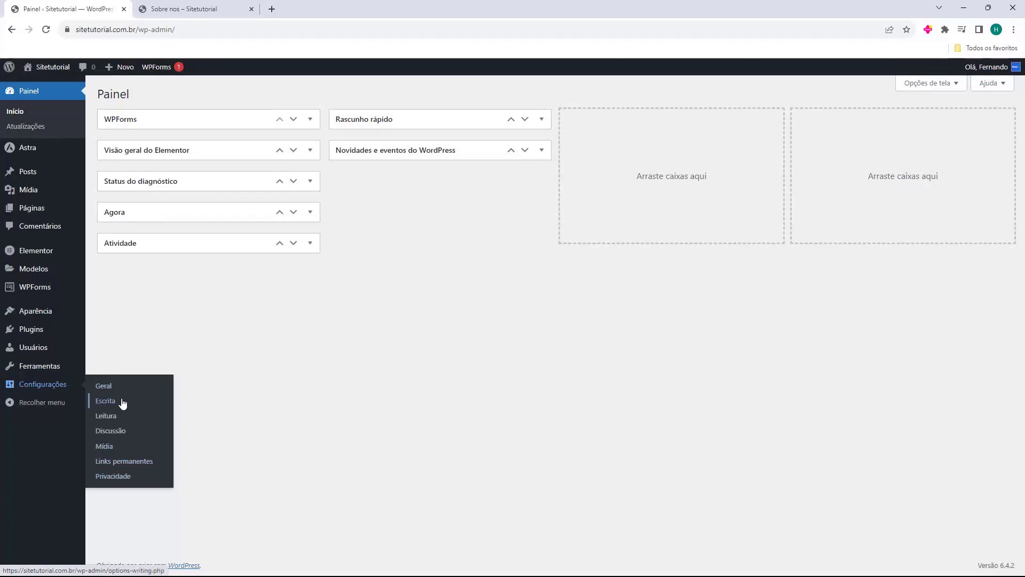
left_click(111, 467)
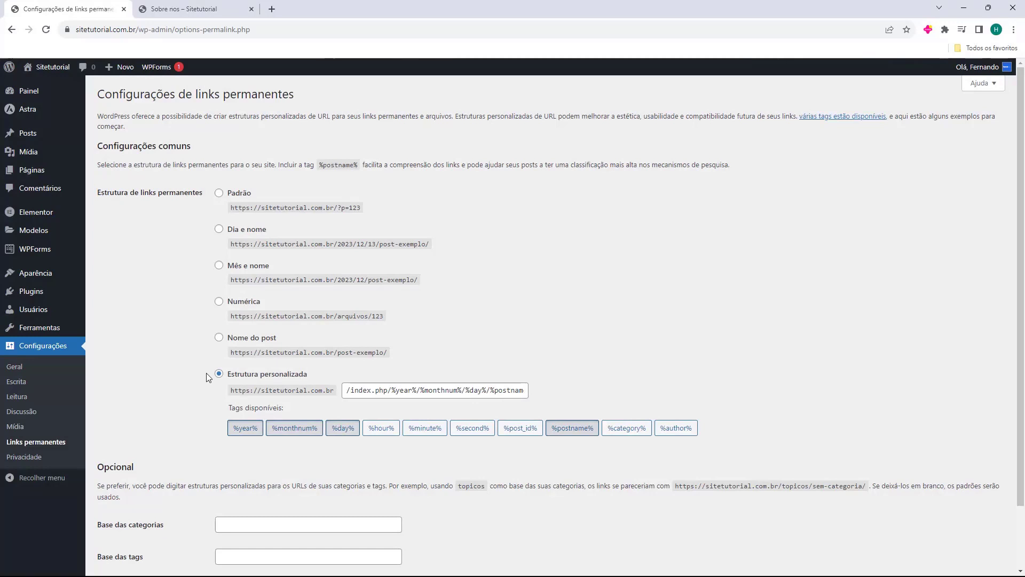
left_click_drag(231, 378, 278, 379)
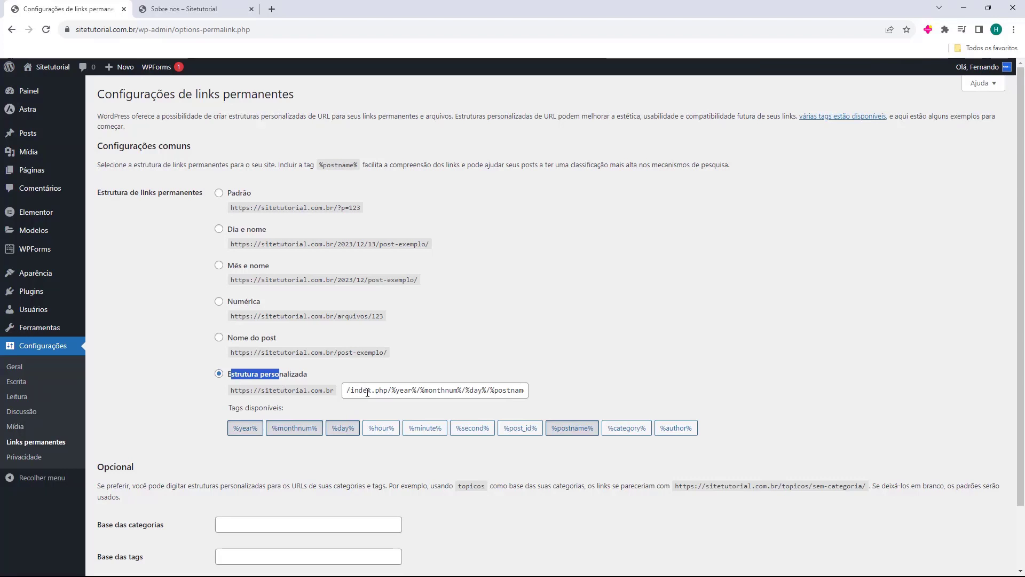
left_click_drag(360, 392, 540, 393)
left_click(336, 393)
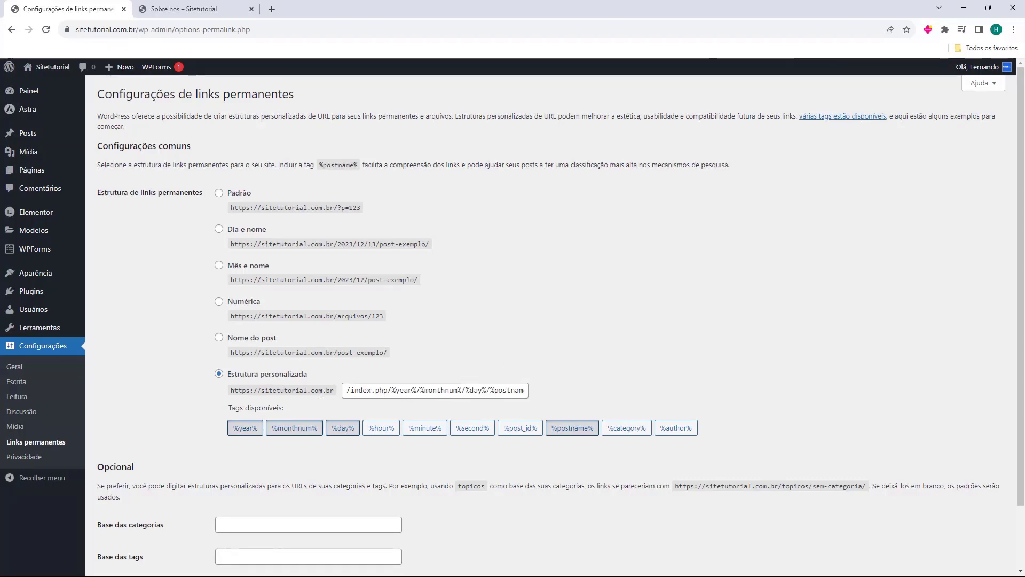
Set the permalink structure to "Nome do post" and save the changes.
left_click(219, 337)
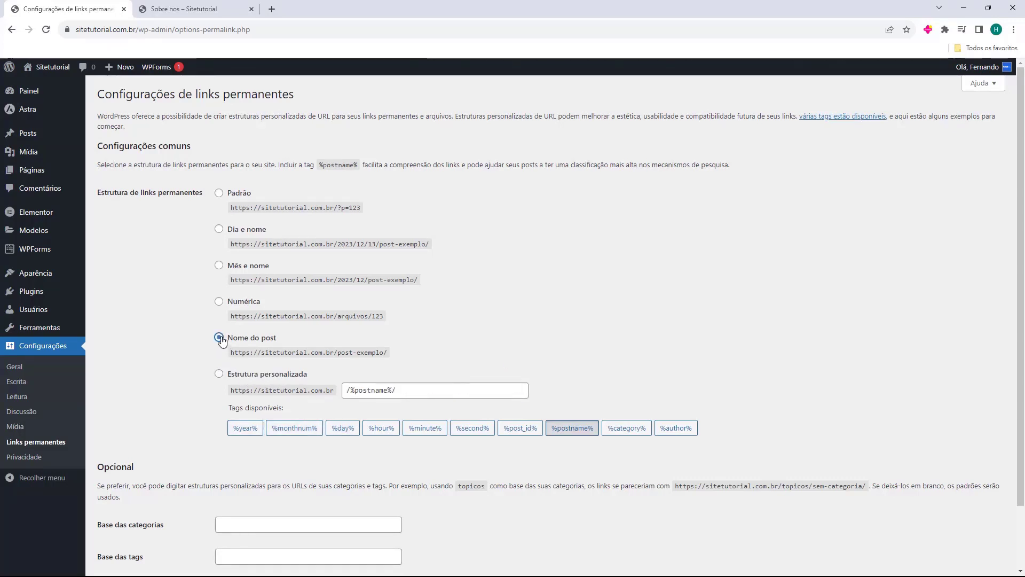
left_click(219, 374)
left_click(219, 340)
scroll(176, 305, "down", 2)
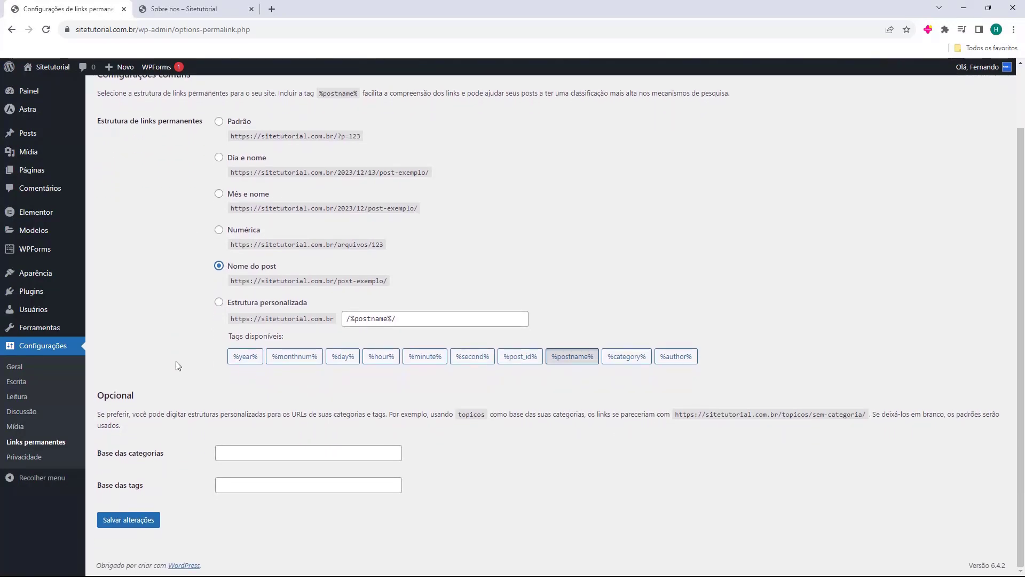
left_click(130, 521)
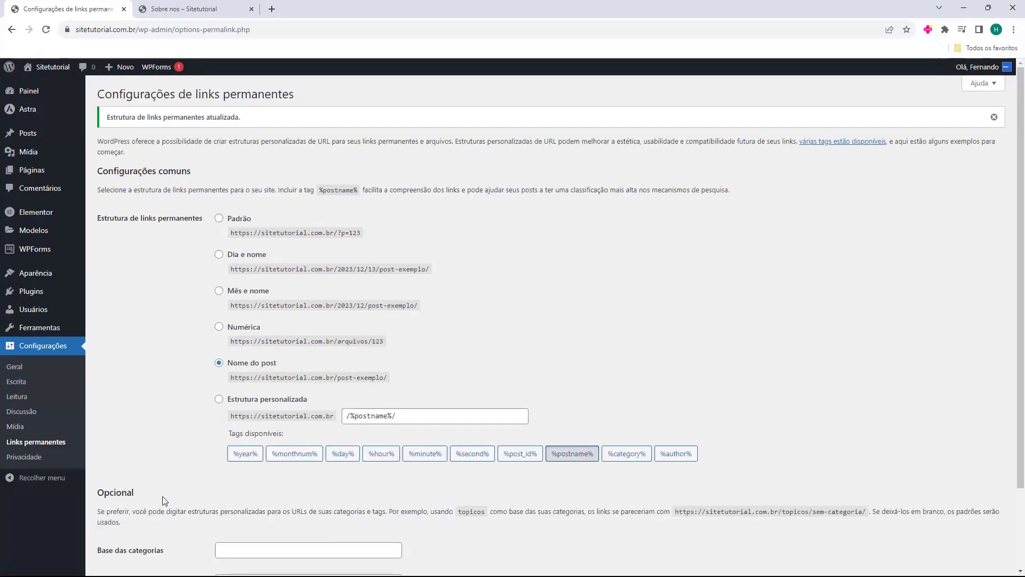
Reload the live "Sobre nos" page to check its address, and open the "Serviços" page.
left_click(184, 9)
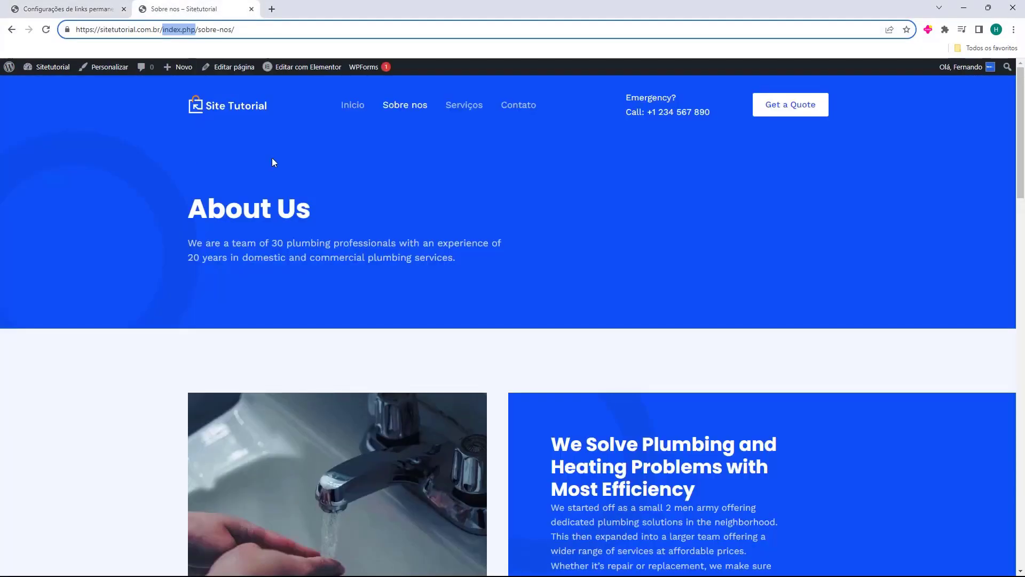
left_click(45, 31)
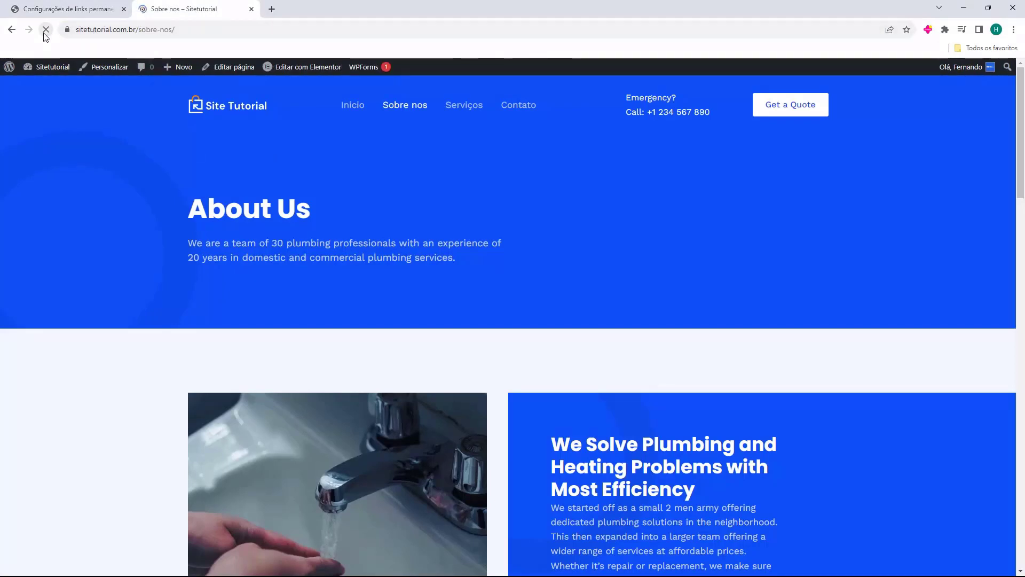
left_click(136, 29)
left_click_drag(162, 30, 200, 32)
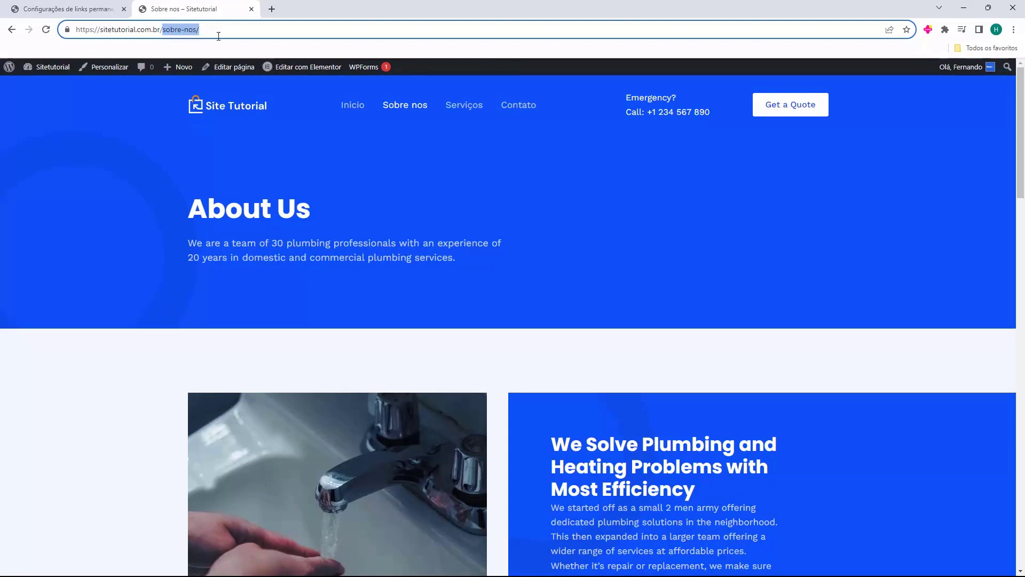
left_click(178, 30)
left_click(465, 109)
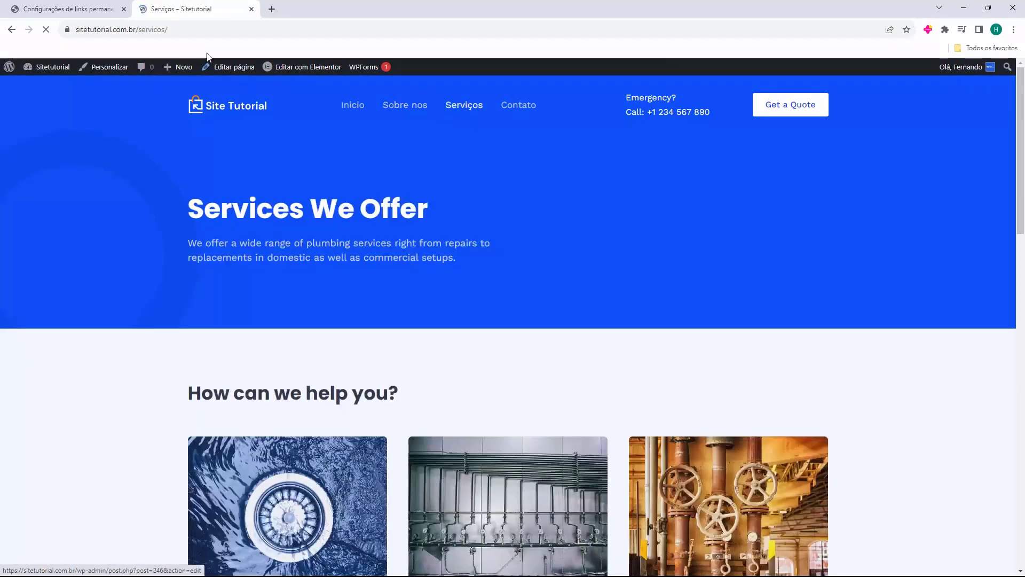
Check the addresses of the live "Contato" and "Inicio" pages and close the live site.
left_click(528, 111)
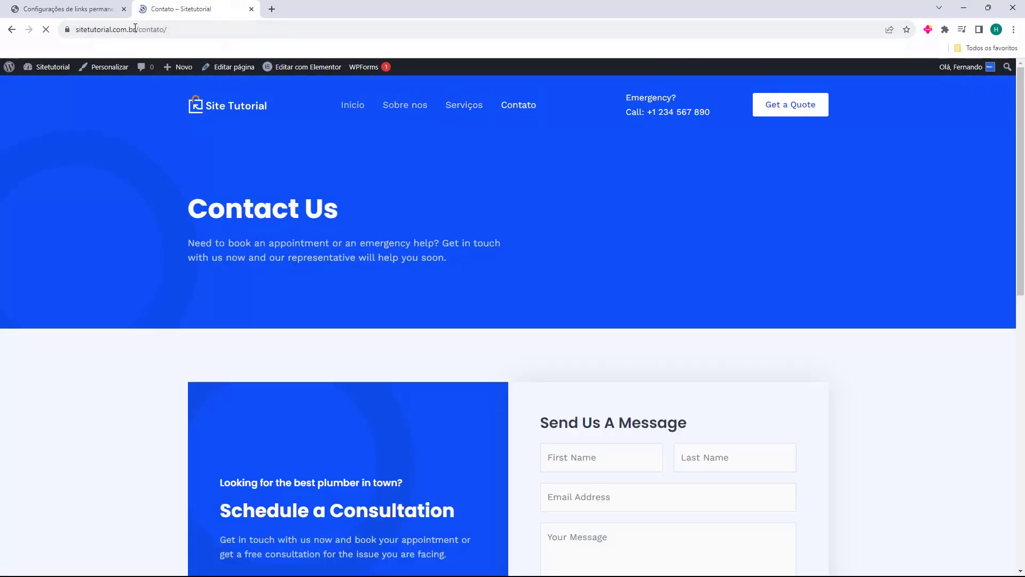
left_click(356, 109)
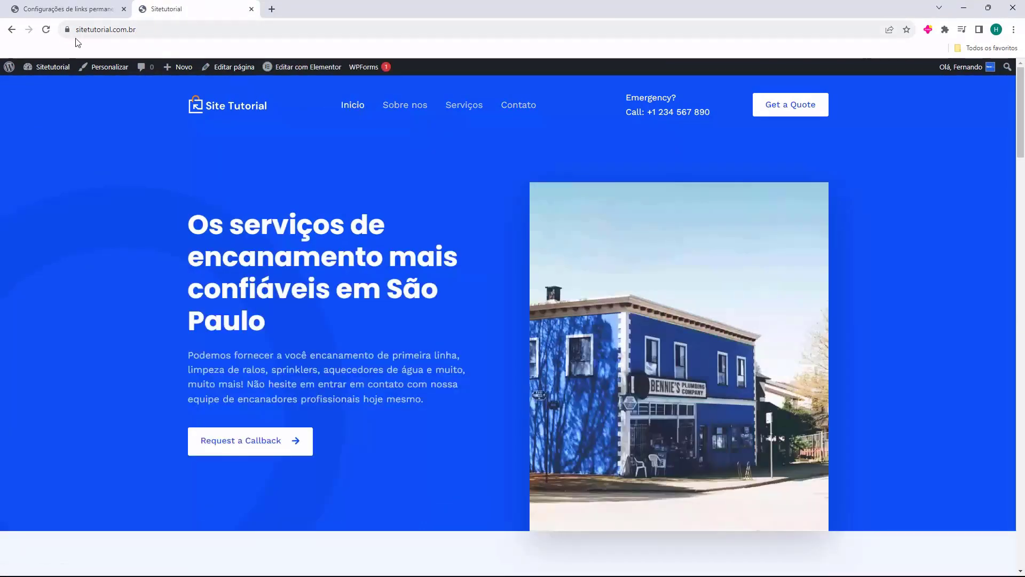
middle_click(171, 4)
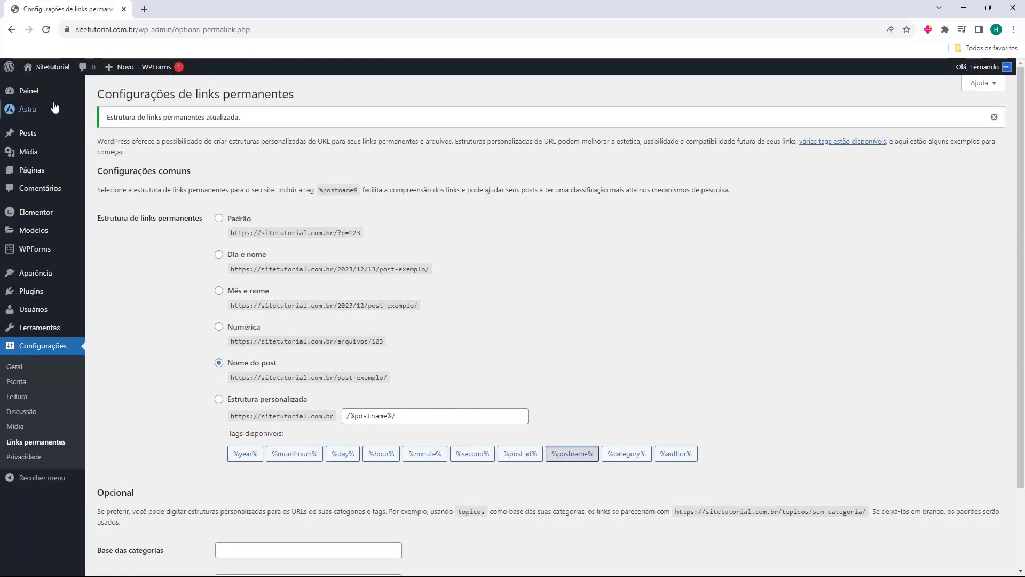
Open the customizer for the active Astra theme from the installed themes and look over the home page preview.
mouse_move(38, 100)
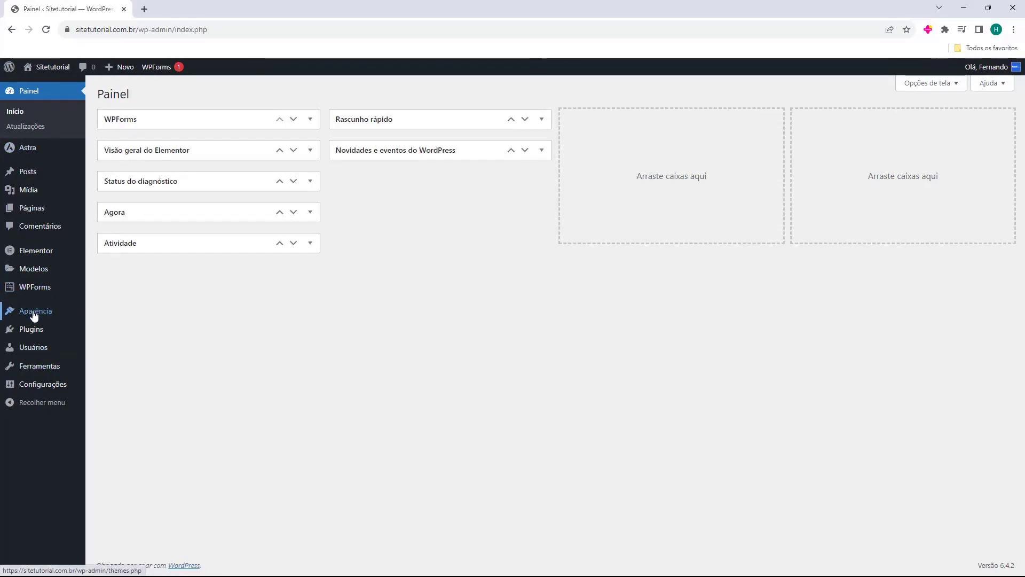
mouse_move(36, 315)
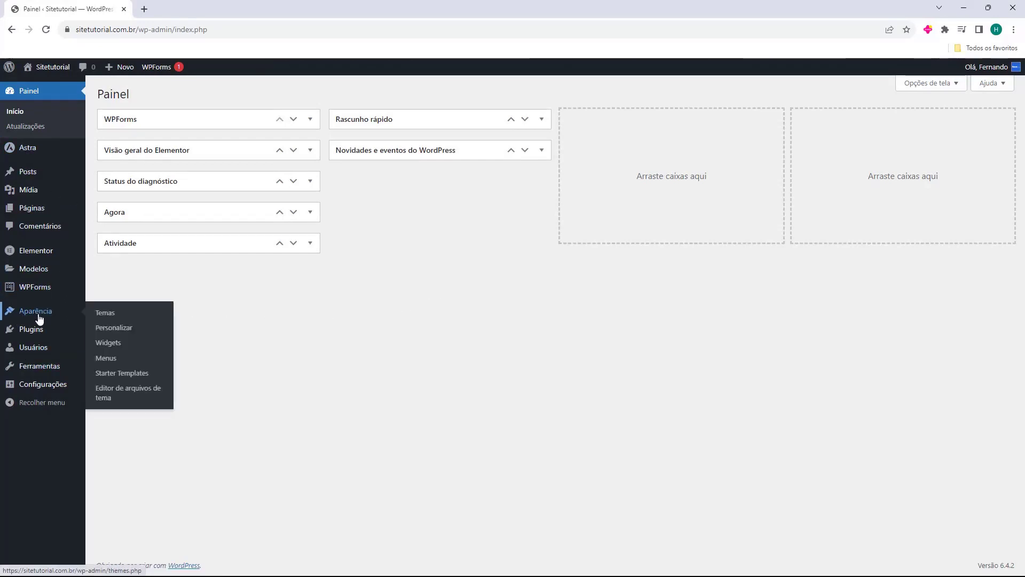
left_click(38, 316)
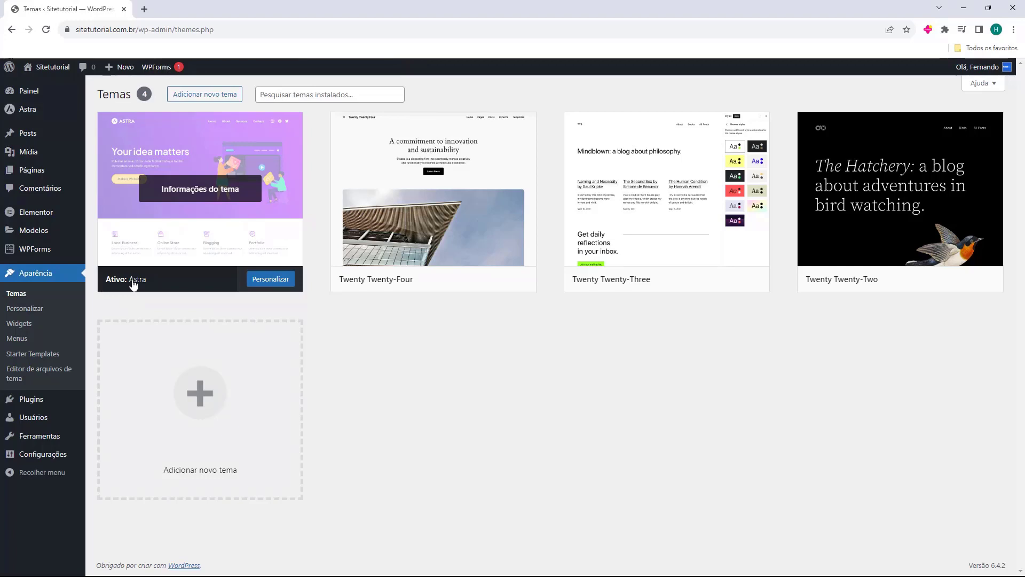
left_click(268, 283)
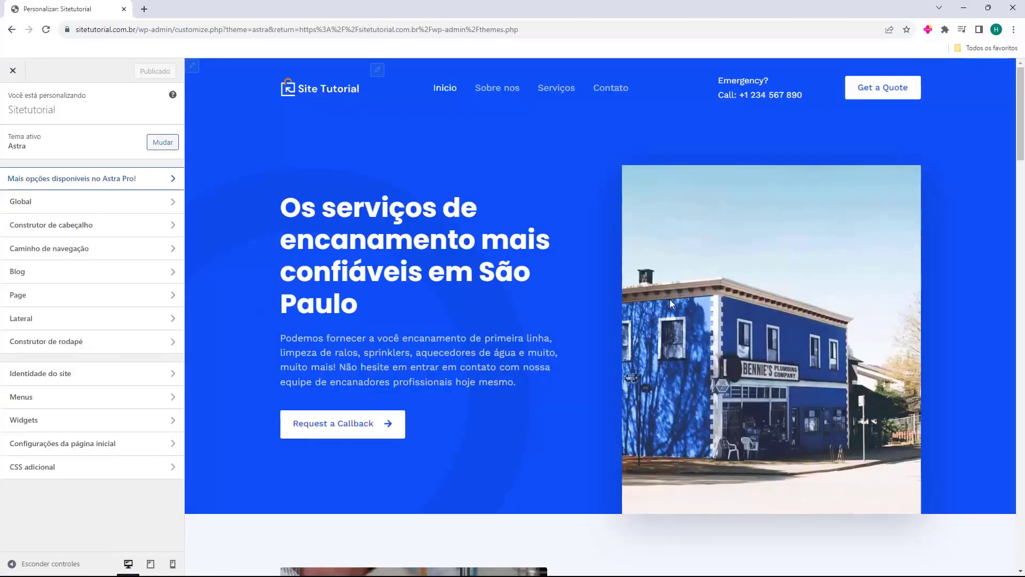
scroll(540, 327, "down", 2)
scroll(544, 268, "up", 2)
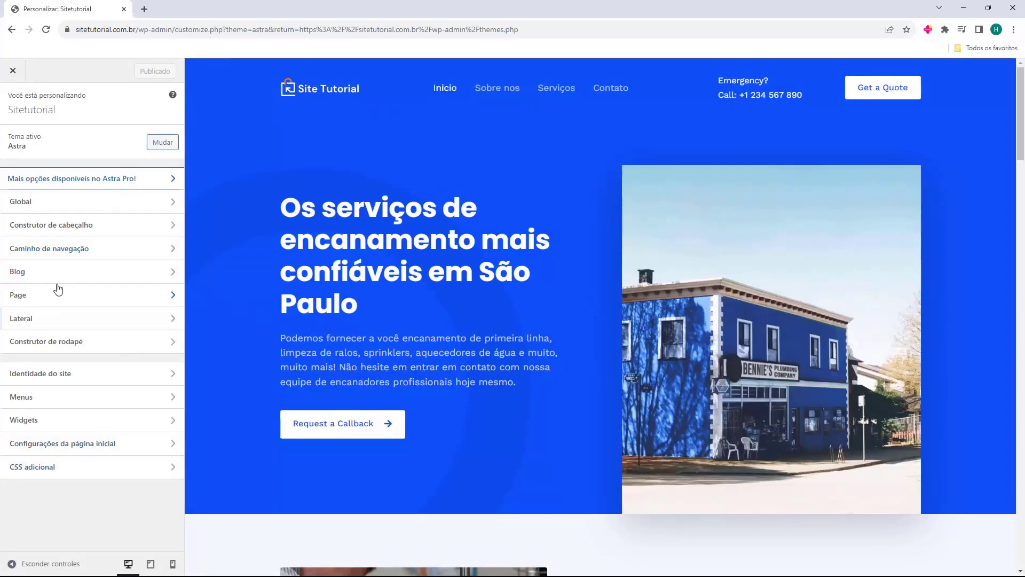
Examine the Global settings and their "Rolar para o topo" options, and return to the main customizer list.
left_click(62, 204)
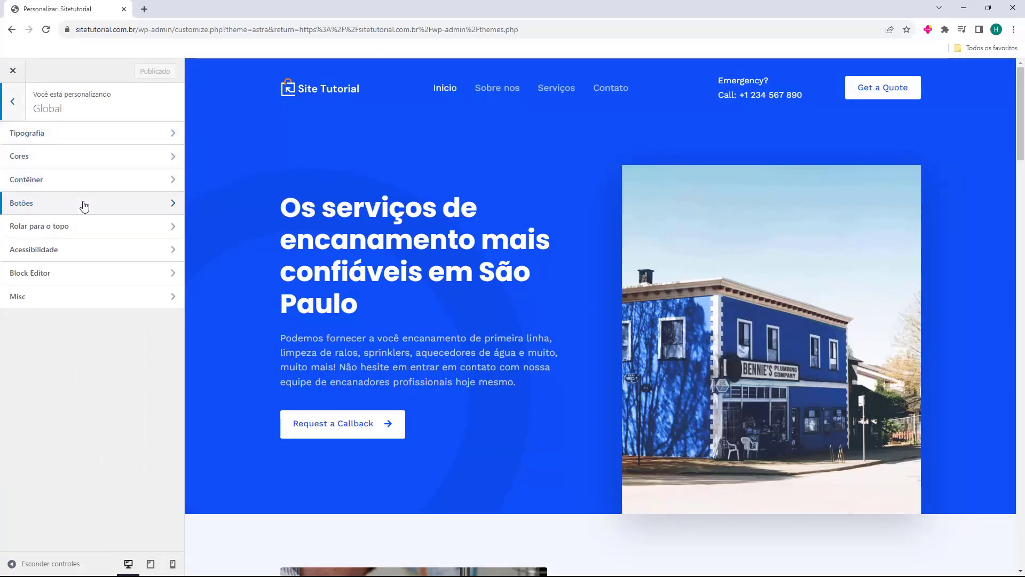
left_click(68, 230)
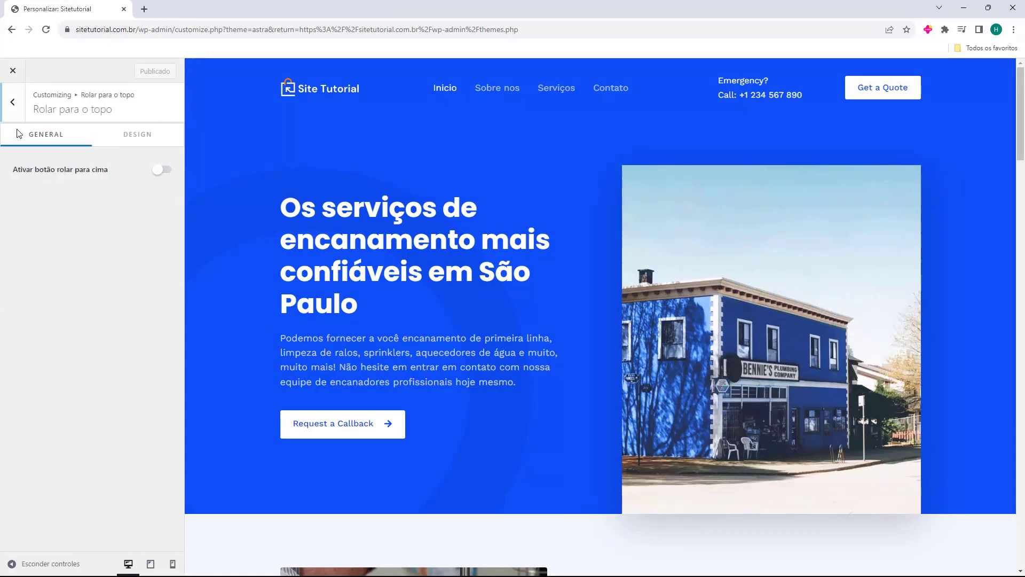
left_click(15, 98)
left_click(9, 97)
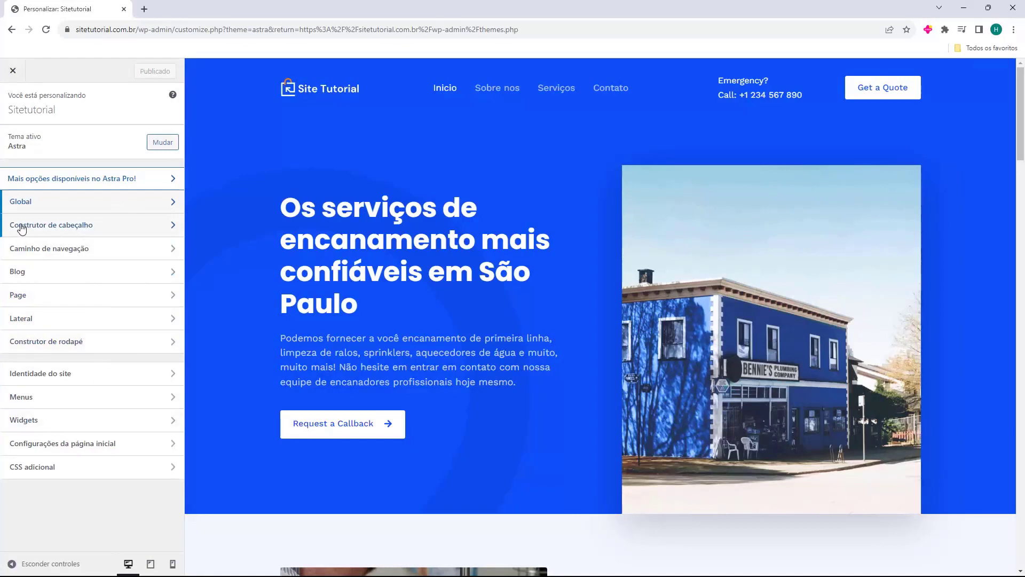
Open the header builder and examine the height and design options of the main header row.
left_click(60, 230)
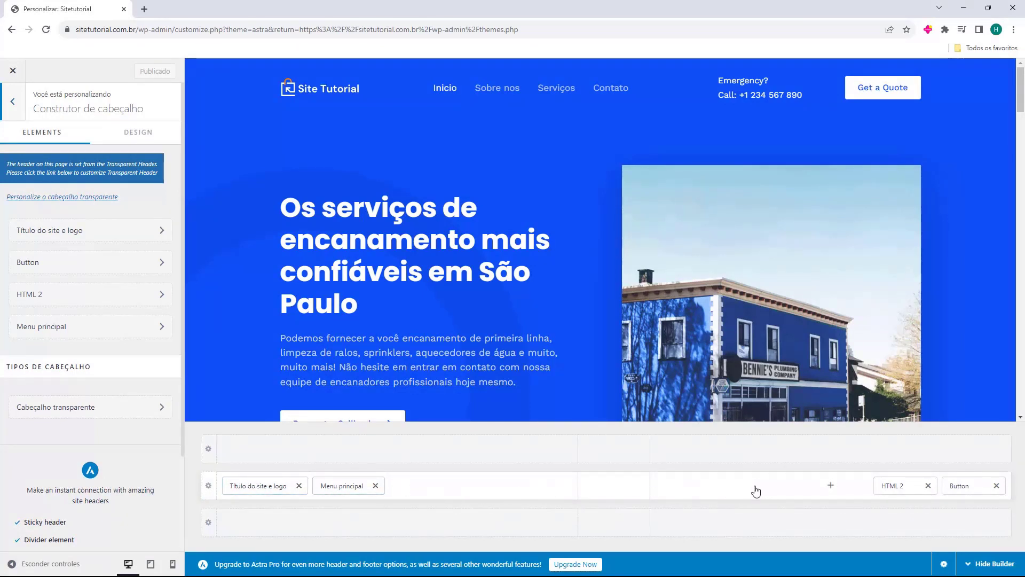
left_click(206, 486)
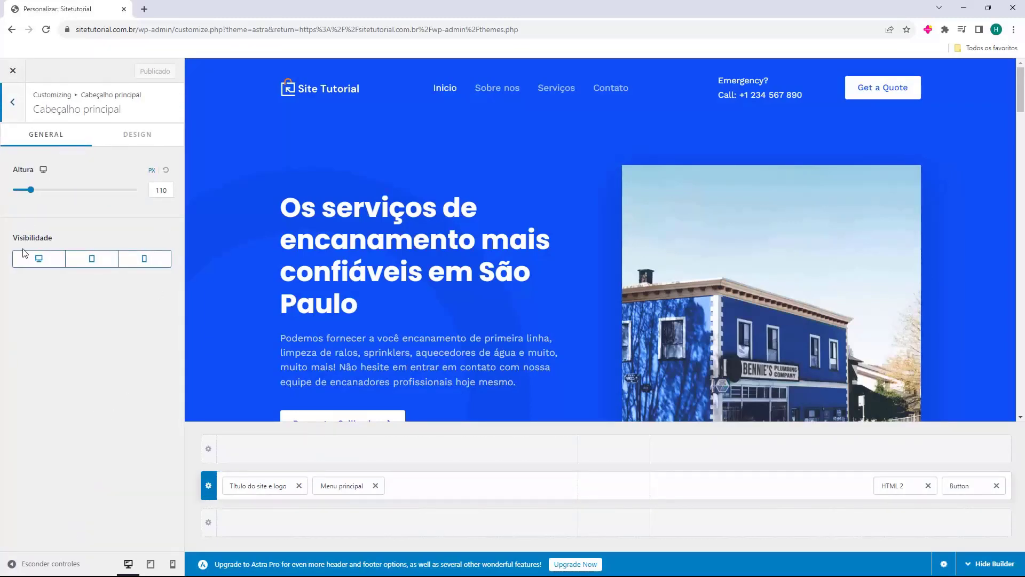
left_click_drag(30, 193, 30, 192)
left_click(119, 144)
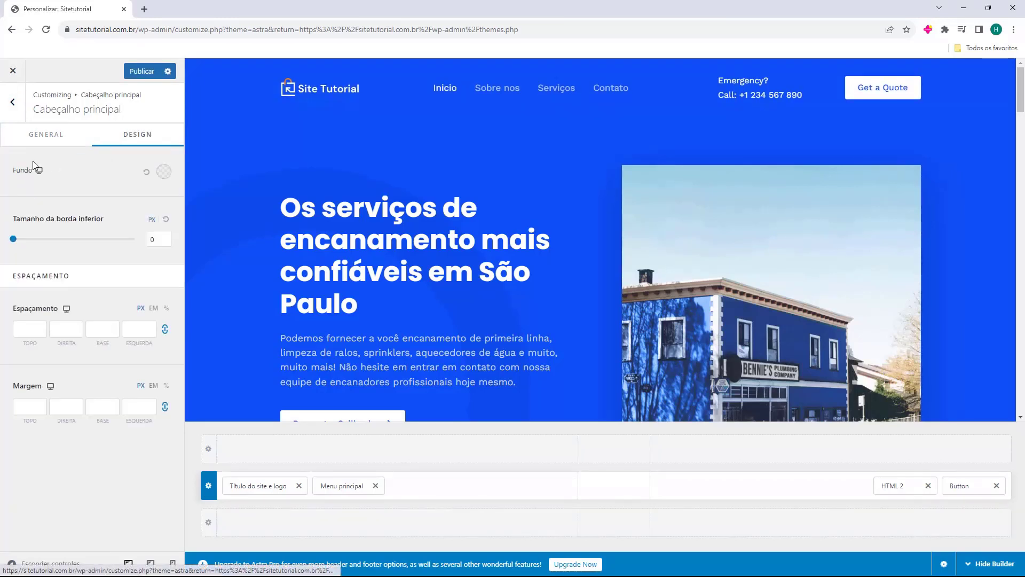
triple_click(22, 171)
left_click(29, 181)
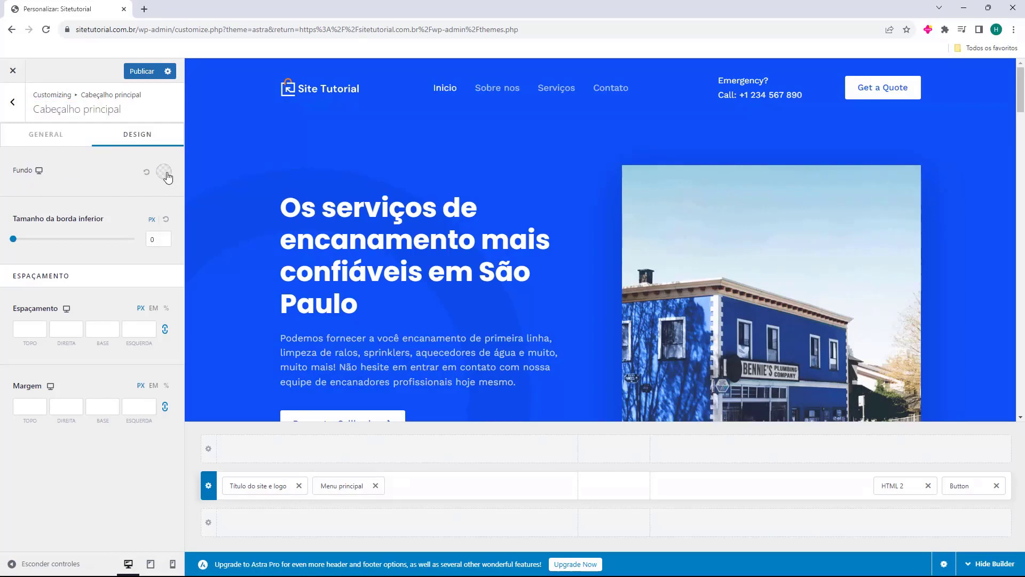
Try a background colour on the main header row, reset it, and return to the header builder overview.
left_click(164, 171)
left_click(90, 287)
left_click(139, 271)
left_click(147, 171)
left_click(22, 134)
left_click(15, 108)
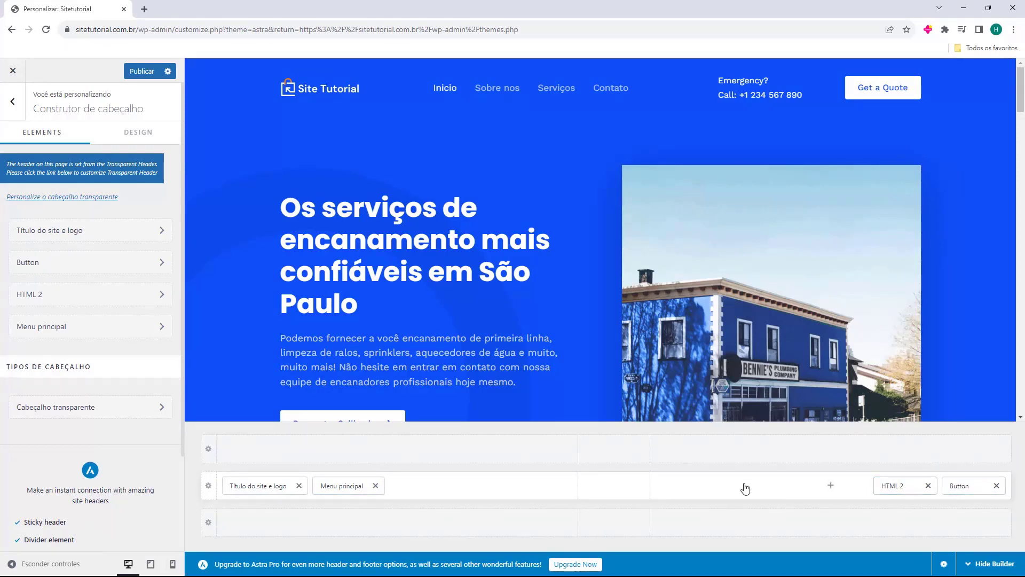
Examine the elements available for the centre of the main header row and the content of the HTML 2 element.
left_click(614, 486)
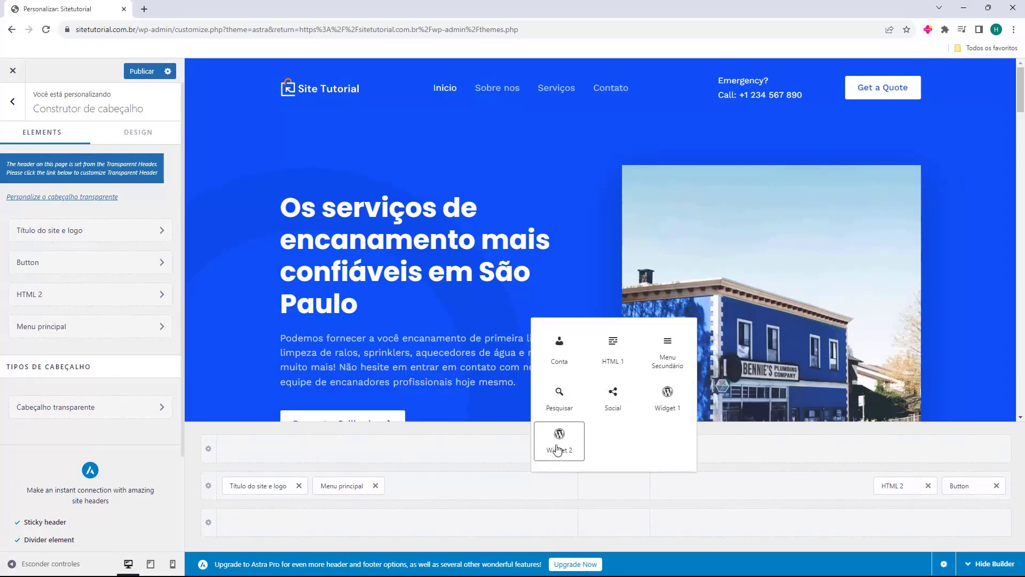
left_click(520, 467)
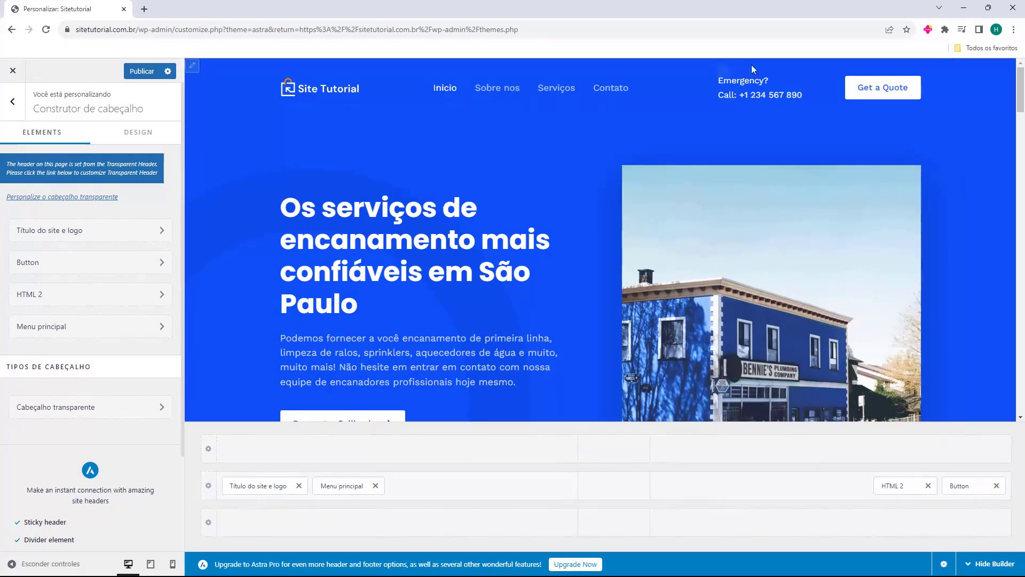
left_click(893, 487)
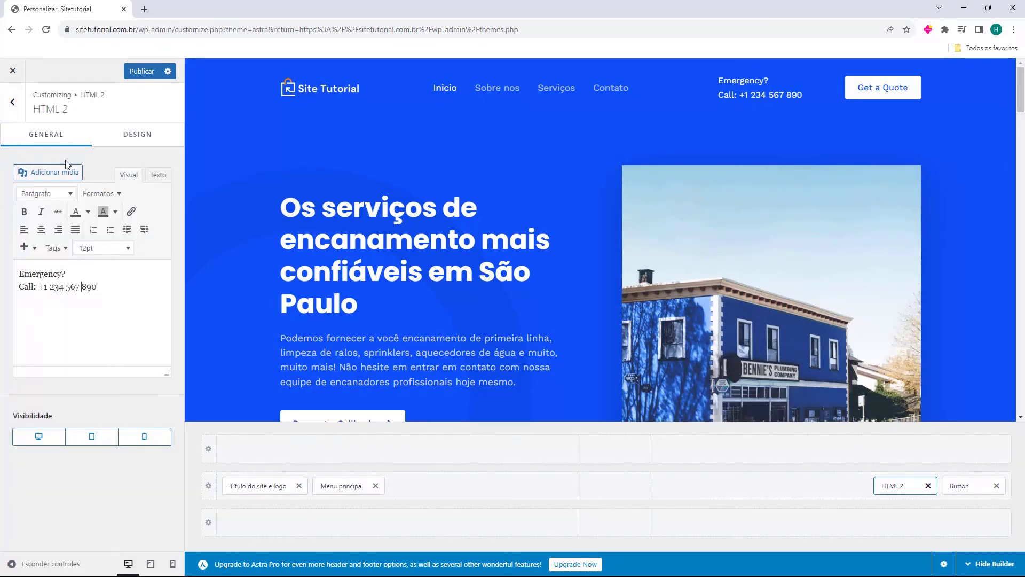
left_click(888, 486)
Remove the HTML 2 element from the main header row and add it back ahead of the button.
left_click(928, 485)
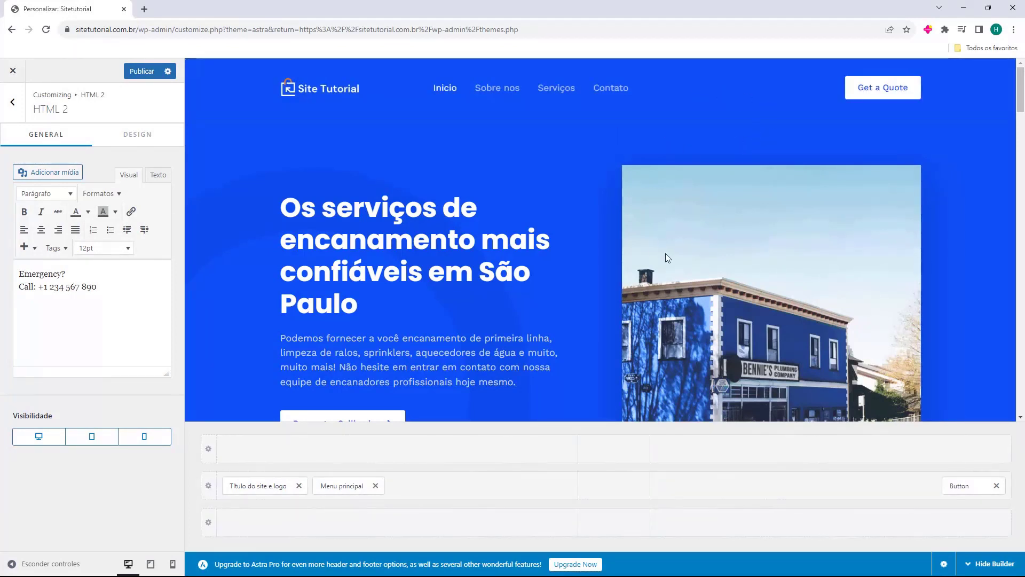
left_click(846, 482)
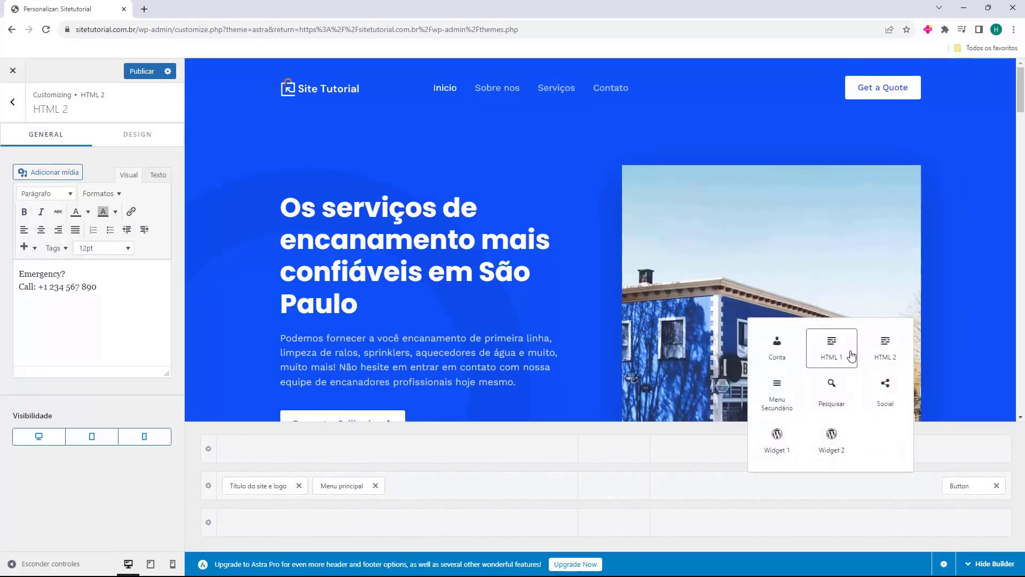
left_click(885, 347)
left_click_drag(961, 485, 889, 486)
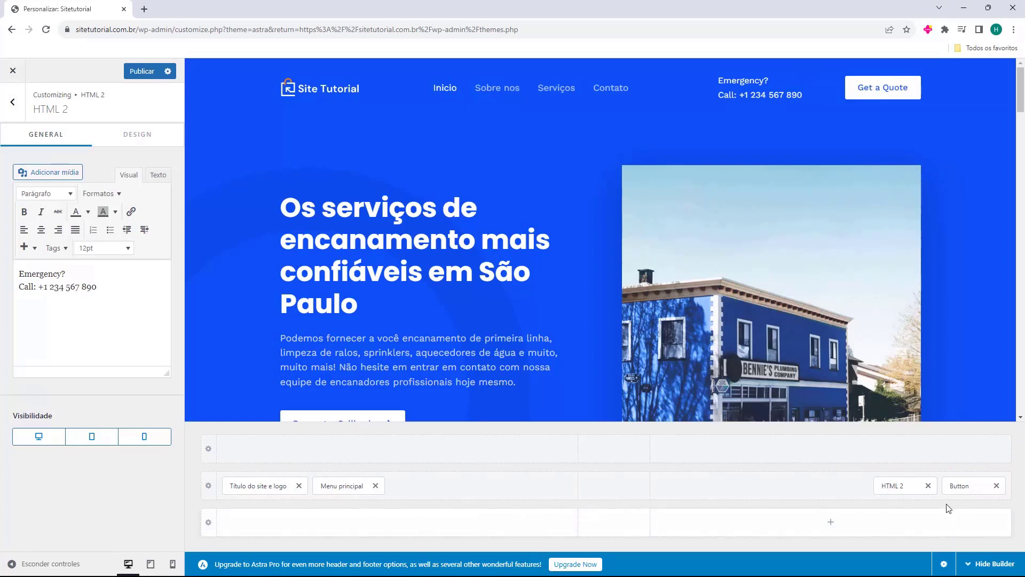
Try an HTML 1 element with the text "exemplo" ahead of HTML 2 in the main header row, and remove it again.
left_click(764, 484)
left_click(841, 348)
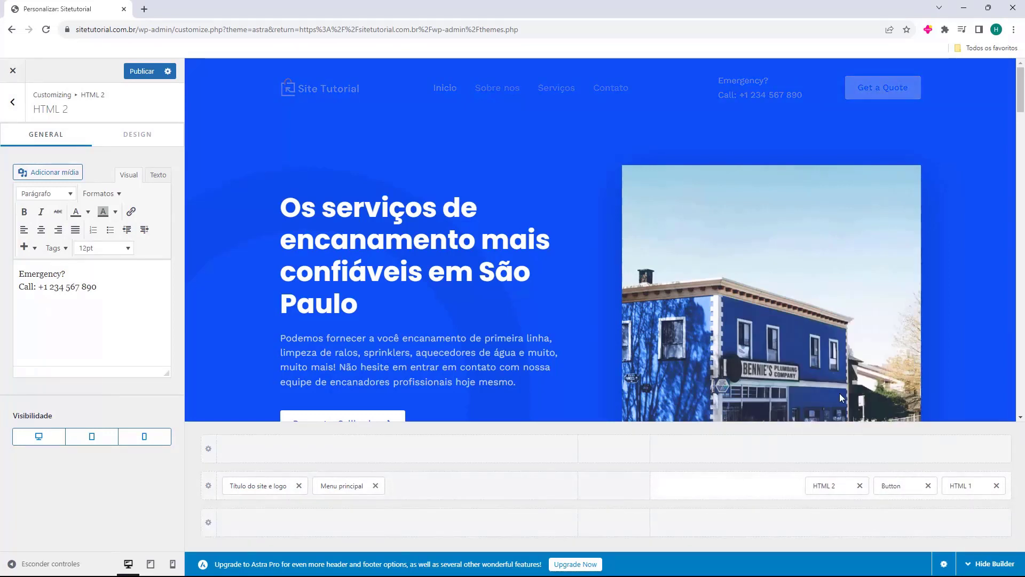
left_click_drag(958, 486, 834, 486)
left_click(834, 485)
left_click(55, 301)
type("exemplo")
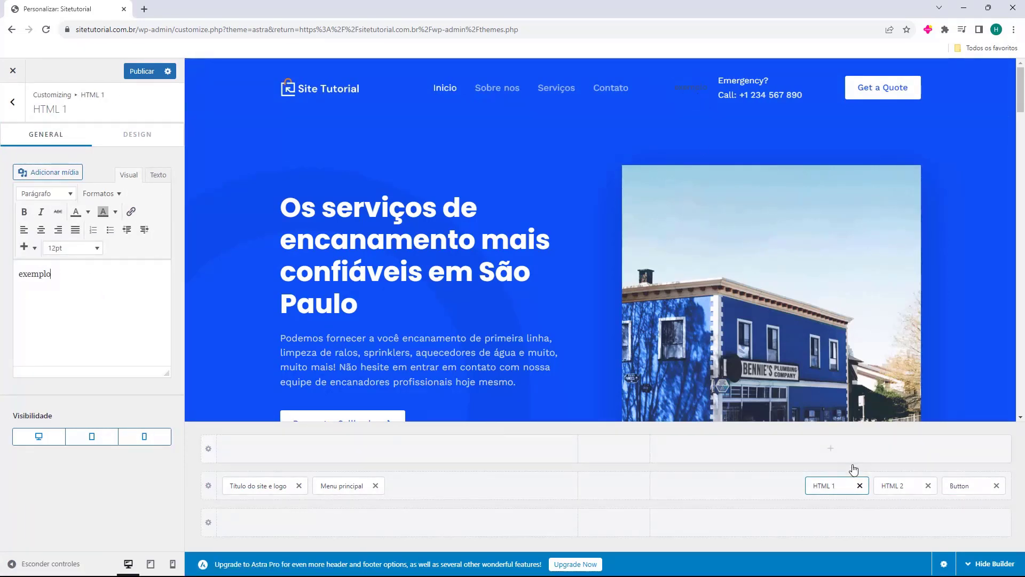
left_click(860, 486)
Remove the HTML 2 element and the "Get a Quote" button from the main header row.
left_click(928, 485)
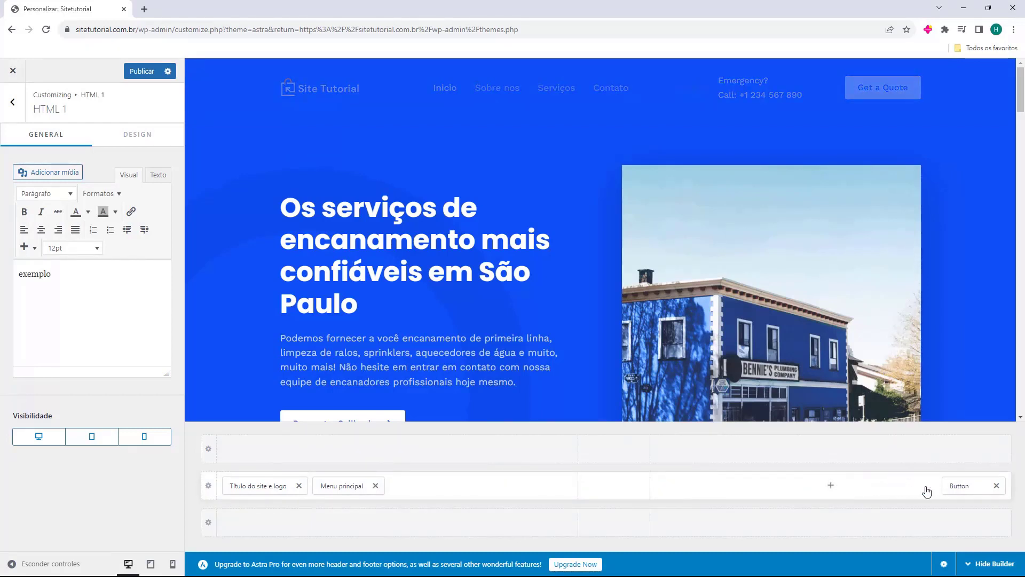
left_click(962, 486)
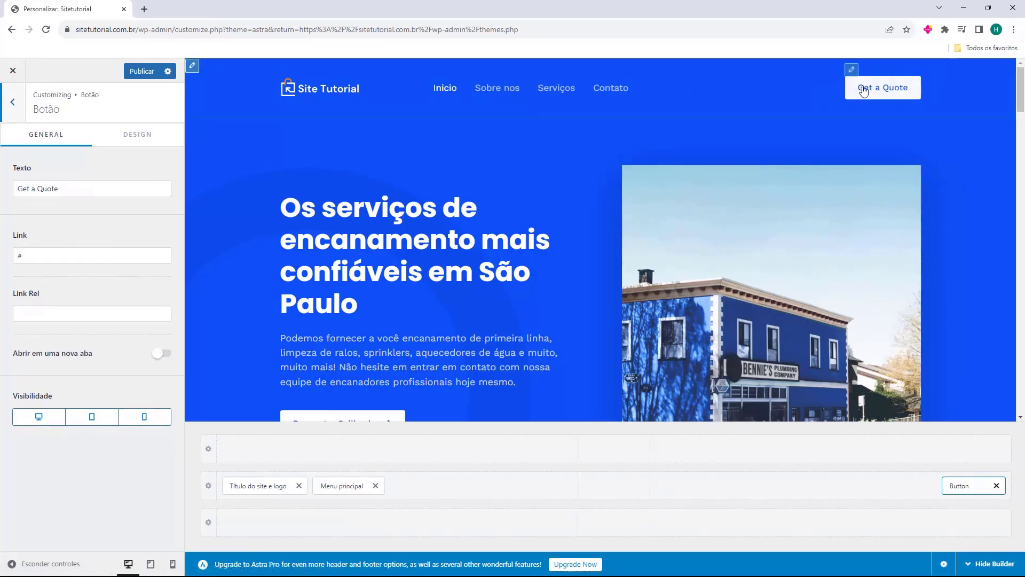
left_click(997, 485)
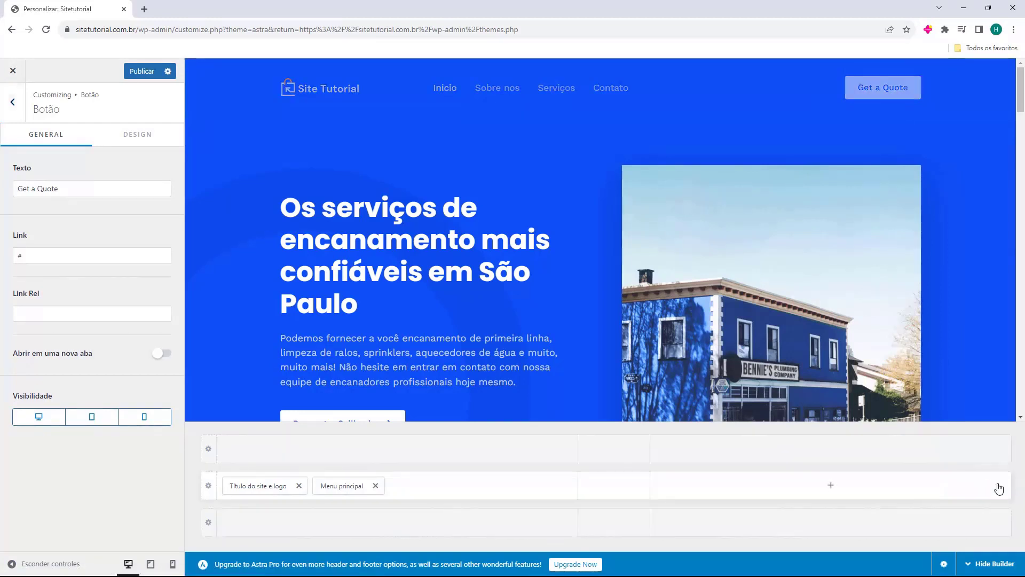
Add a Pesquisar element to the right-hand area of the main header row and set its icon colour to white.
left_click(831, 486)
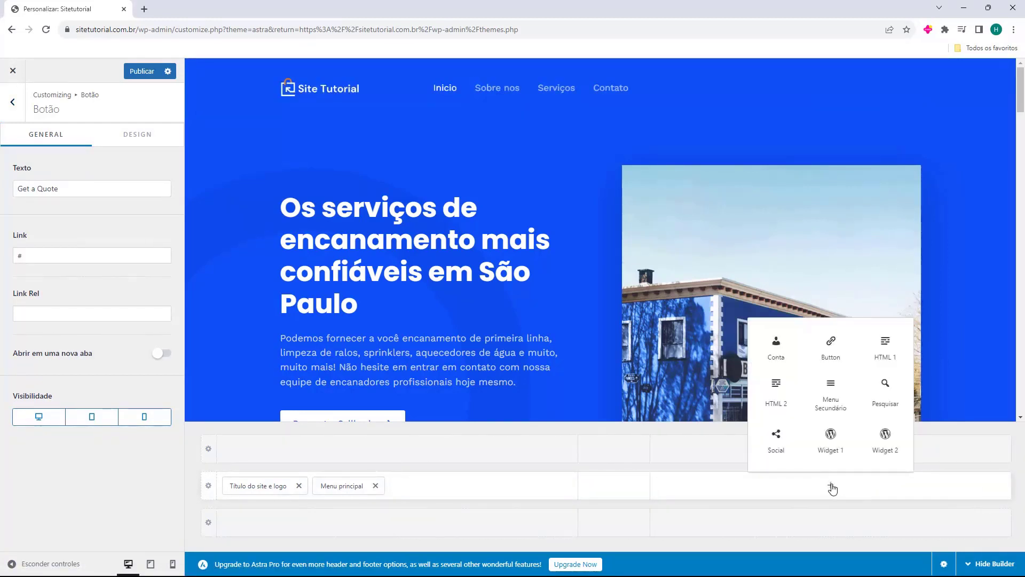
left_click(884, 388)
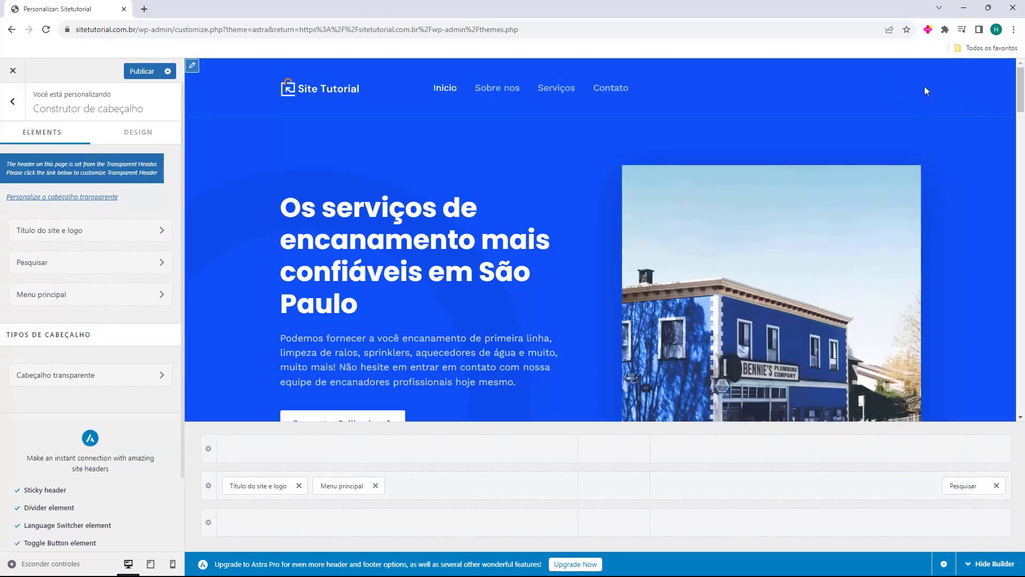
left_click(962, 486)
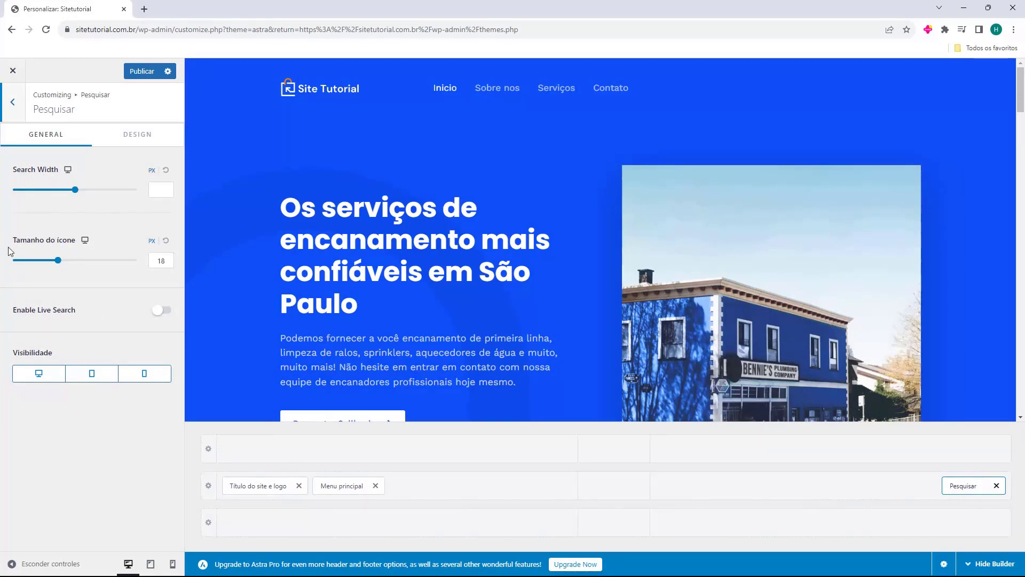
left_click(124, 143)
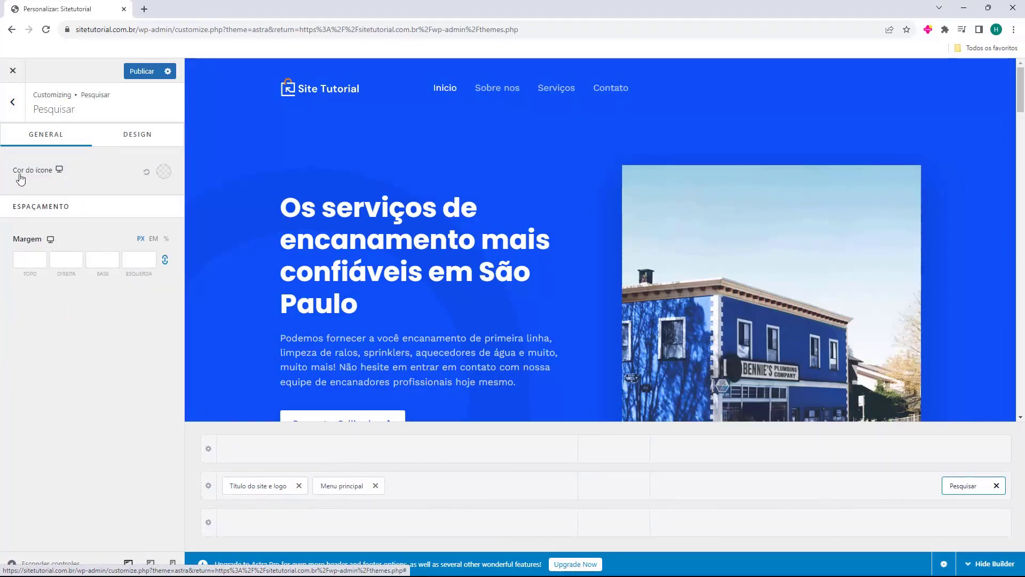
left_click(164, 172)
left_click_drag(105, 235, 6, 212)
left_click(3, 212)
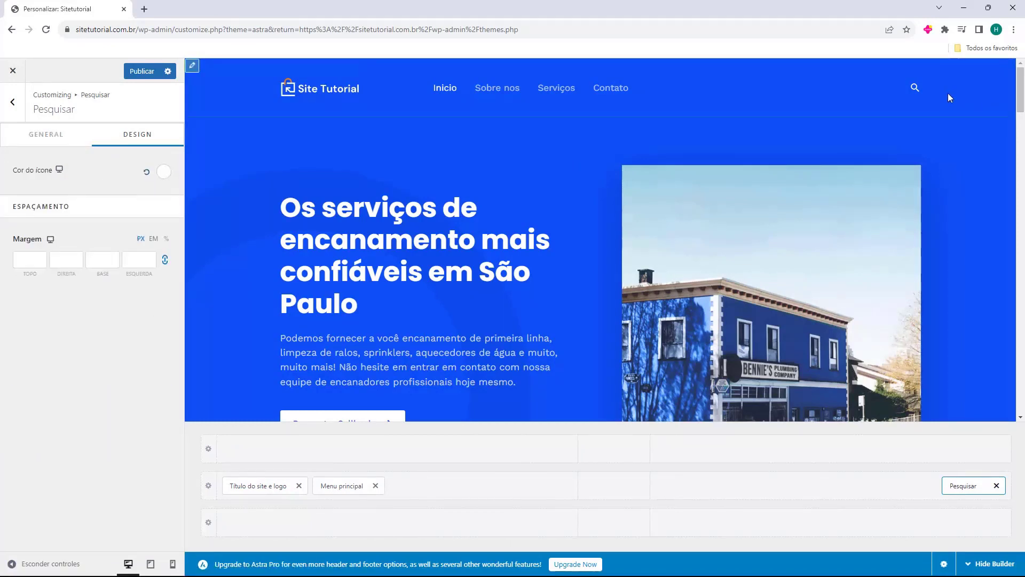
Test the header's search box in the preview and set the search icon size to 25 px.
left_click(914, 87)
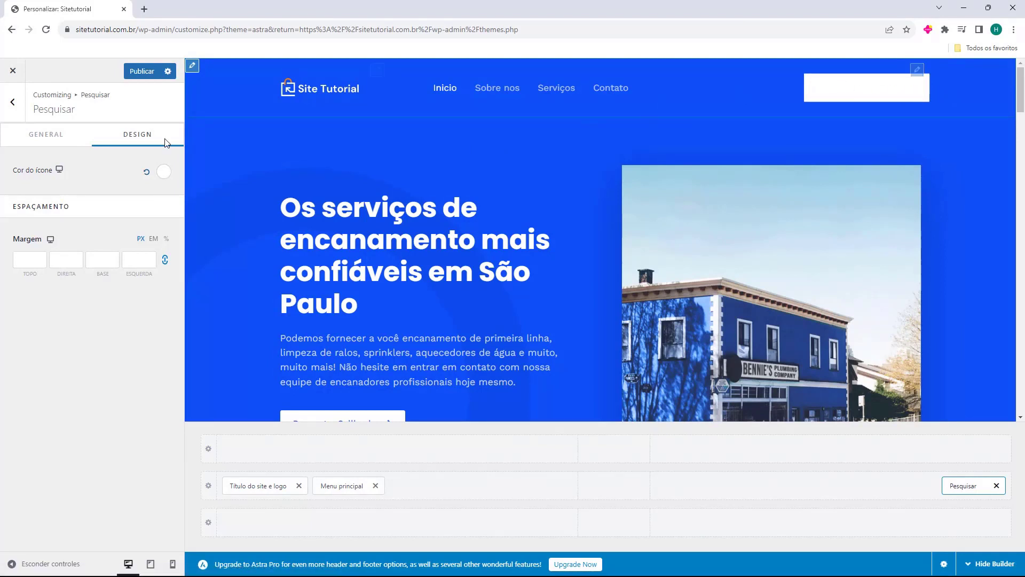
left_click(64, 137)
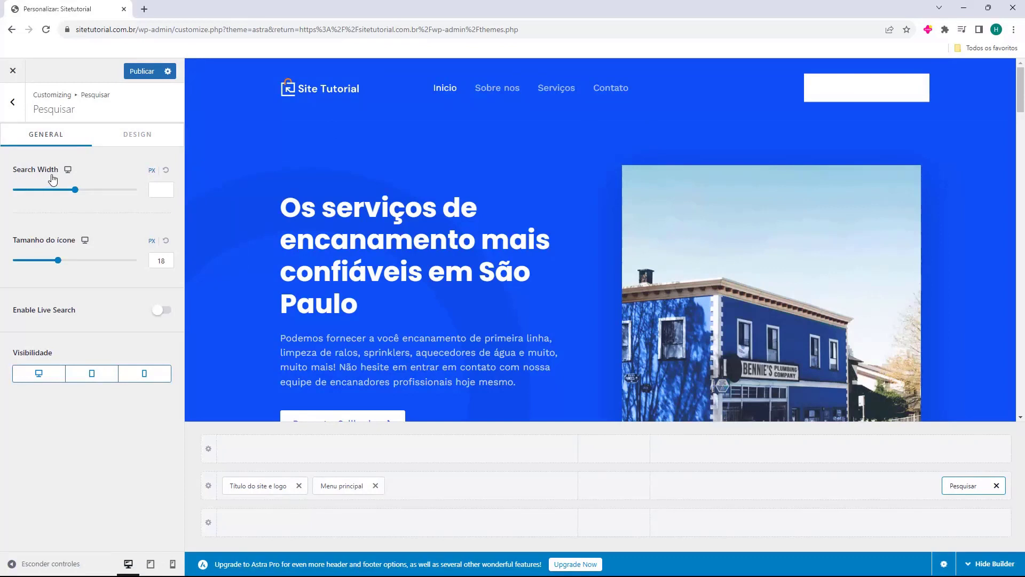
left_click(88, 190)
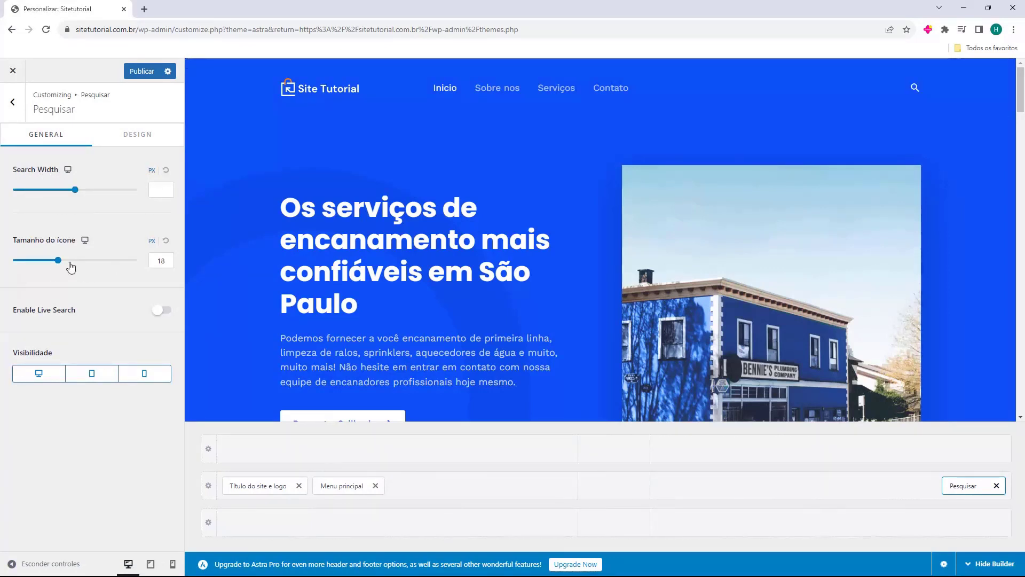
left_click_drag(57, 260, 76, 268)
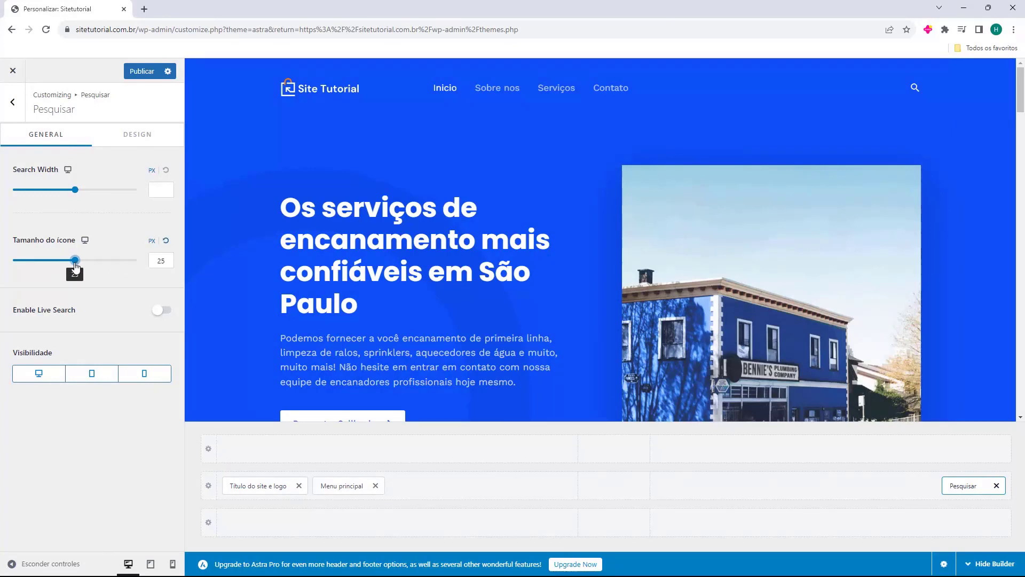
Reset the search icon size to its default and move the Menu principal element beside Pesquisar in the main header row.
left_click(166, 240)
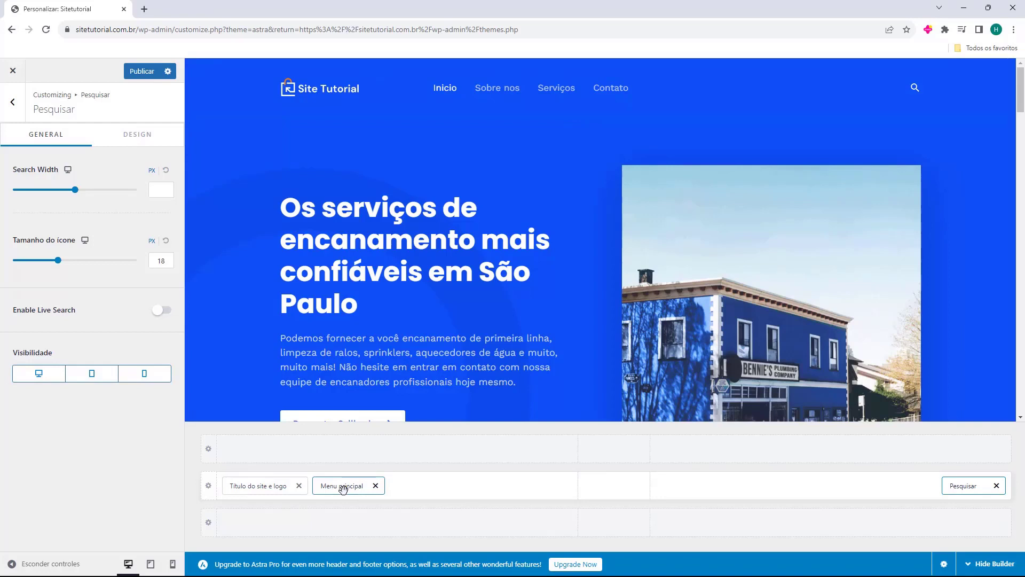
left_click_drag(341, 488, 870, 497)
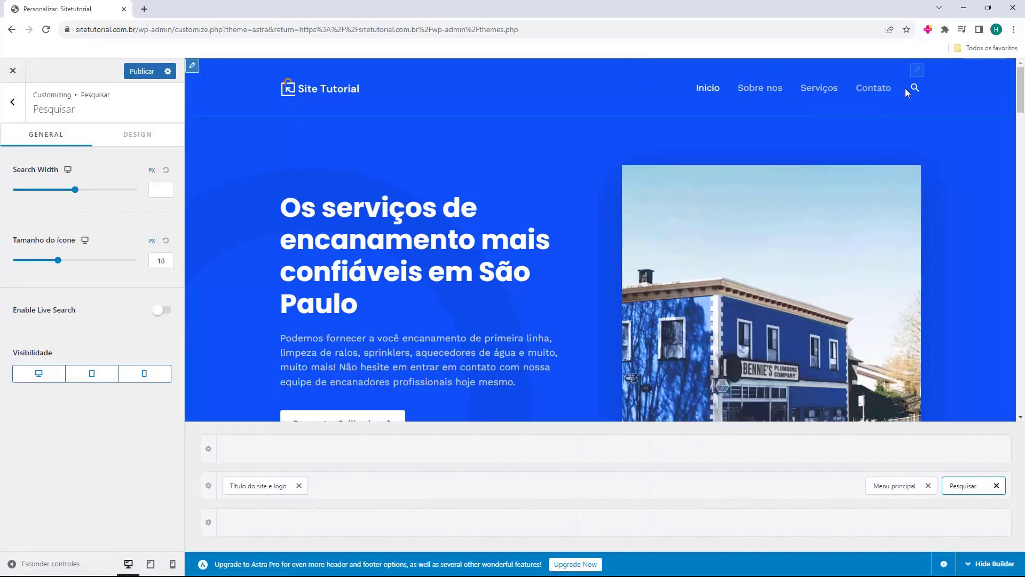
Try the Social element and then Widget 1 in the centre of the main header row.
left_click(611, 489)
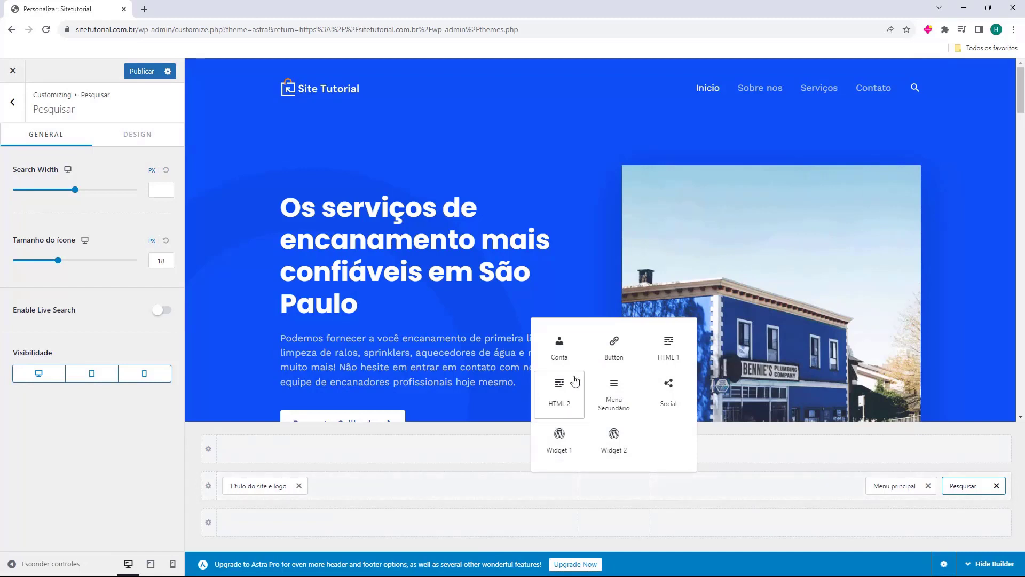
left_click(657, 386)
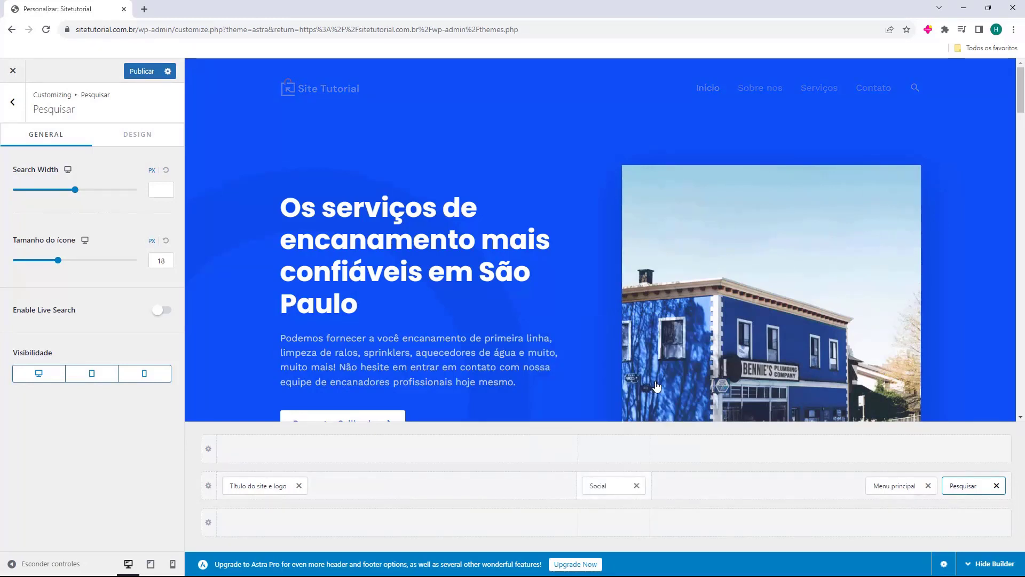
left_click(614, 485)
left_click(568, 427)
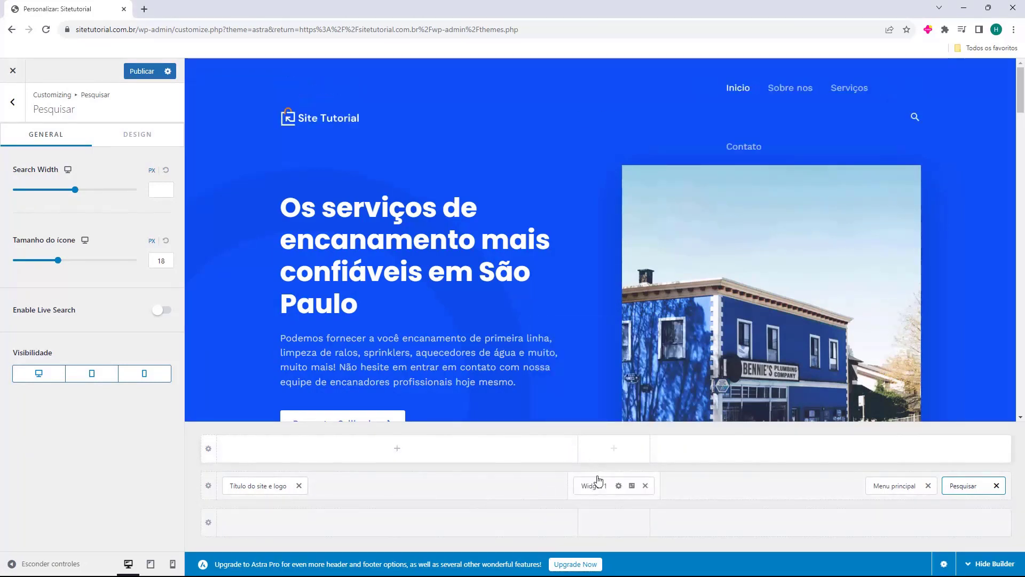
Browse all the blocks available for header Widget 1, then remove the widget from the header.
left_click(589, 486)
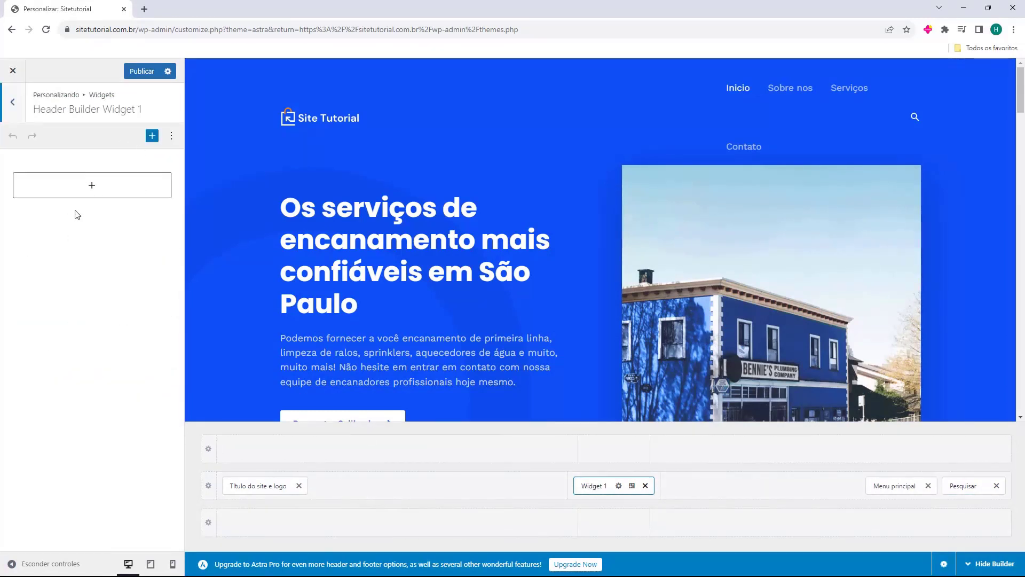
left_click(92, 189)
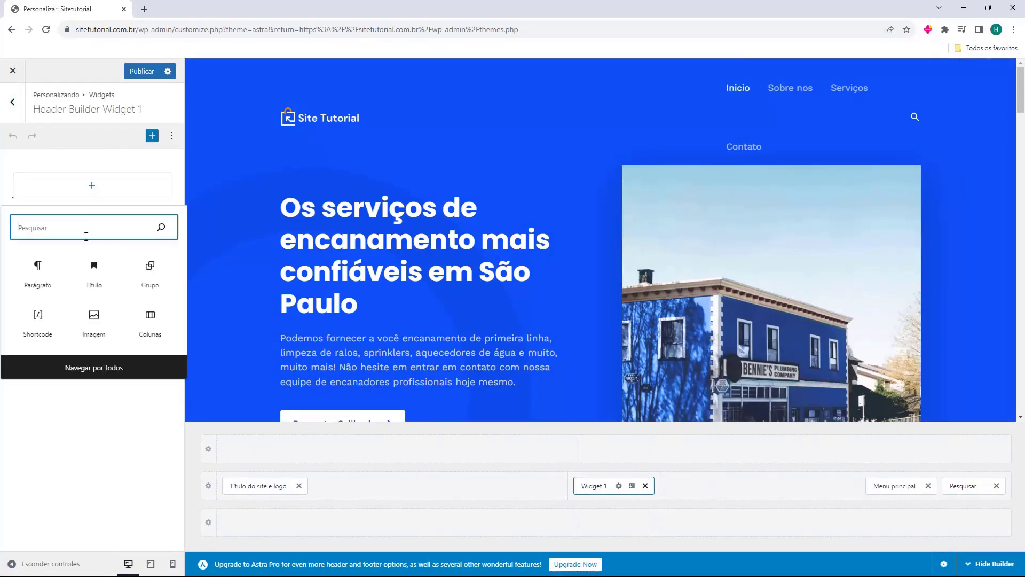
left_click(94, 367)
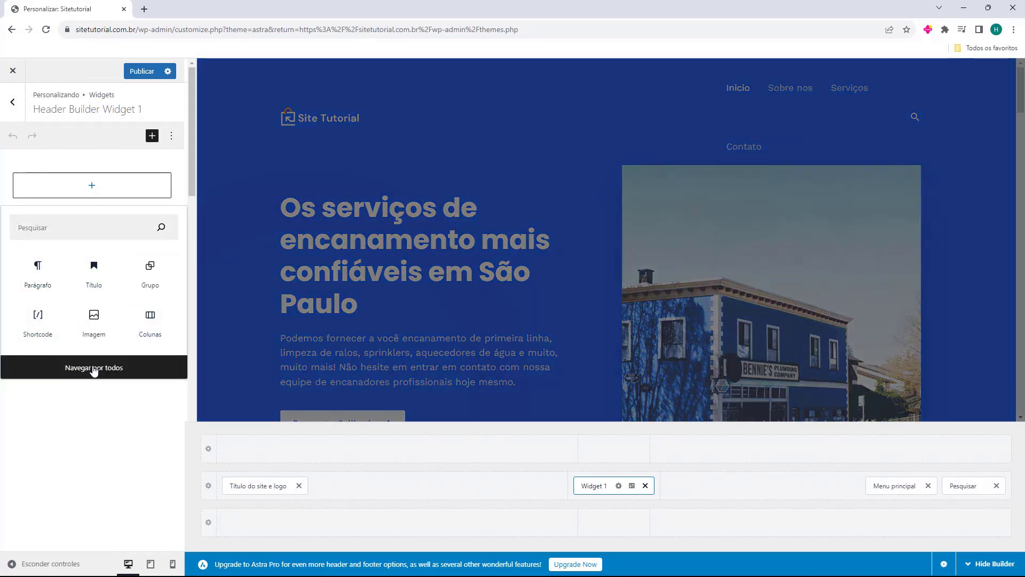
scroll(298, 304, "down", 15)
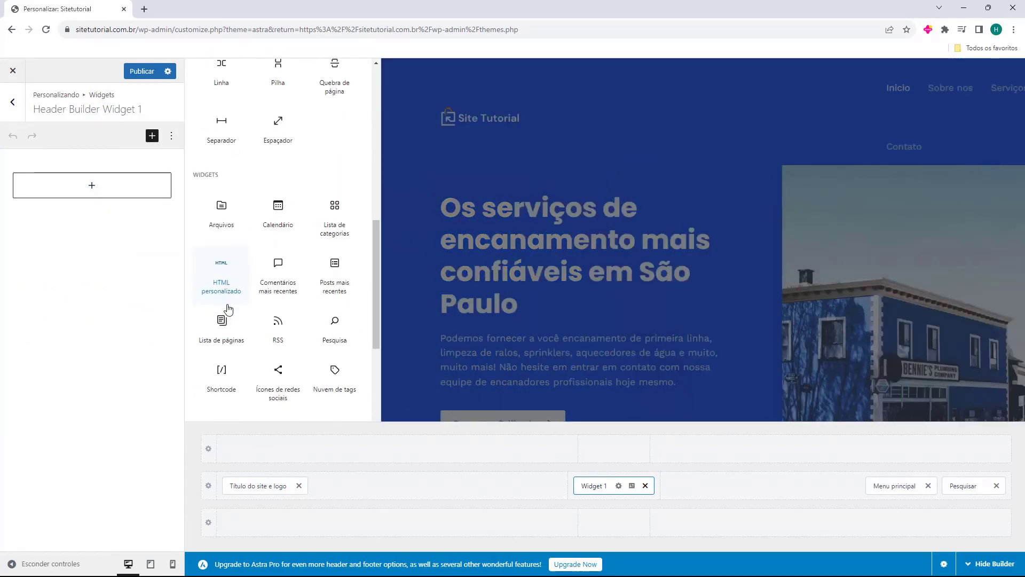
scroll(308, 162, "down", 10)
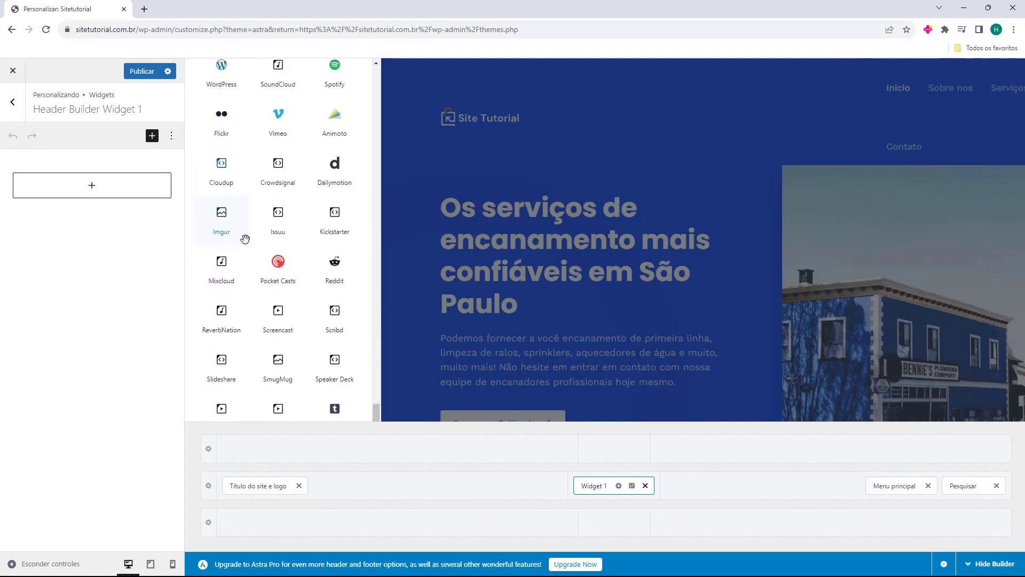
scroll(303, 309, "up", 20)
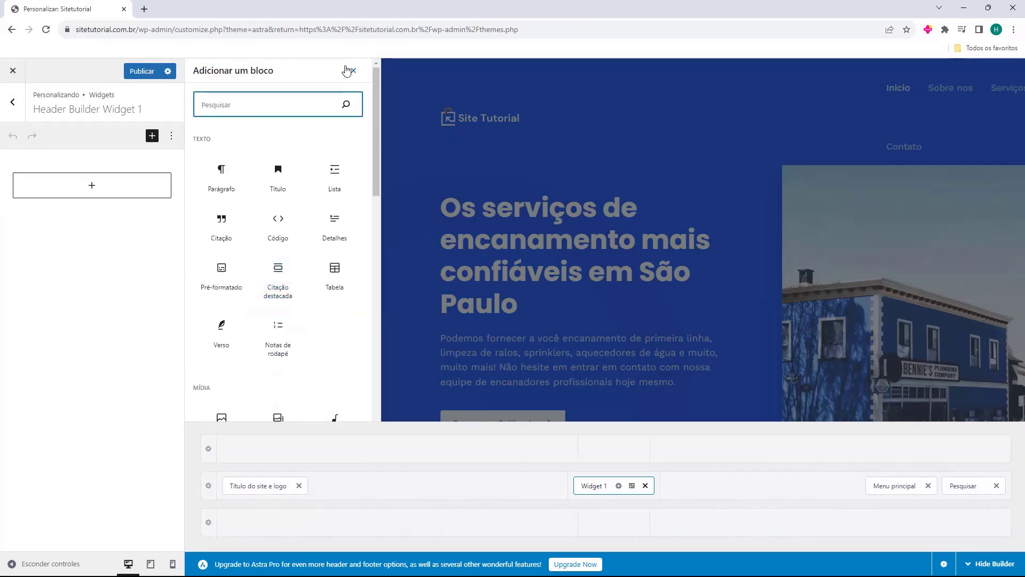
left_click(350, 69)
left_click(645, 486)
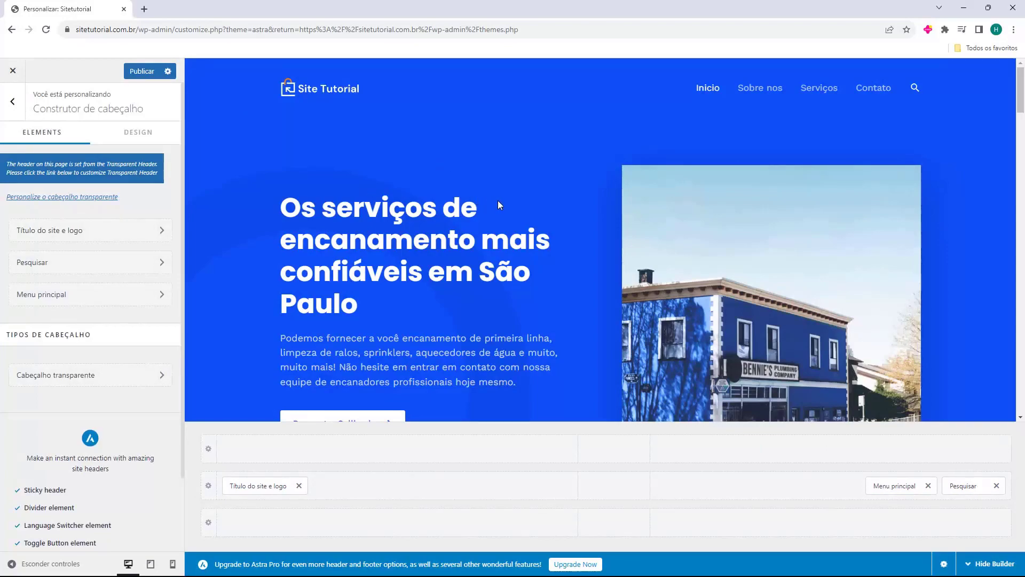
Leave the header builder, open the footer builder and review the footer's elements on the page.
left_click(13, 101)
scroll(457, 160, "down", 12)
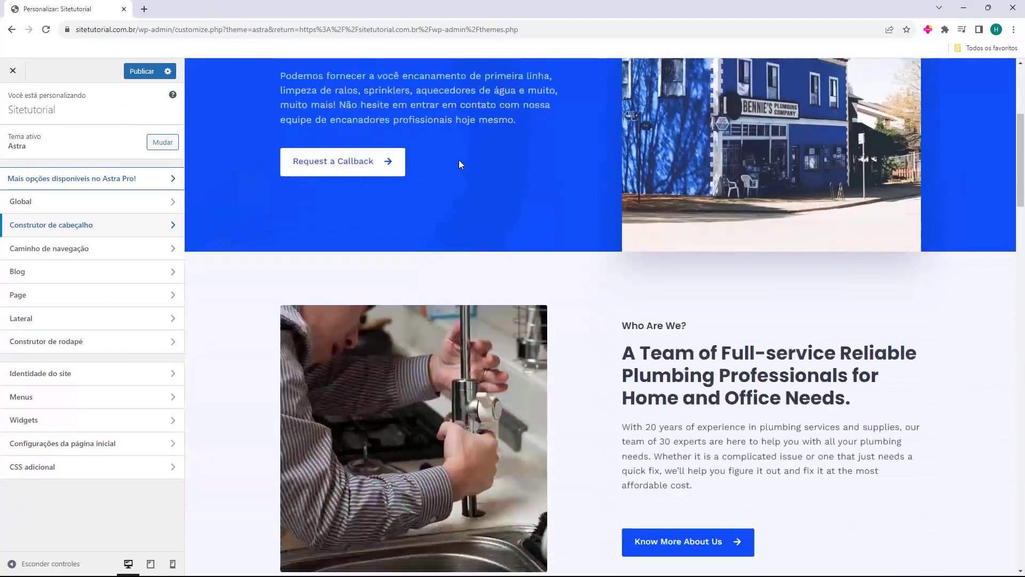
scroll(466, 153, "down", 15)
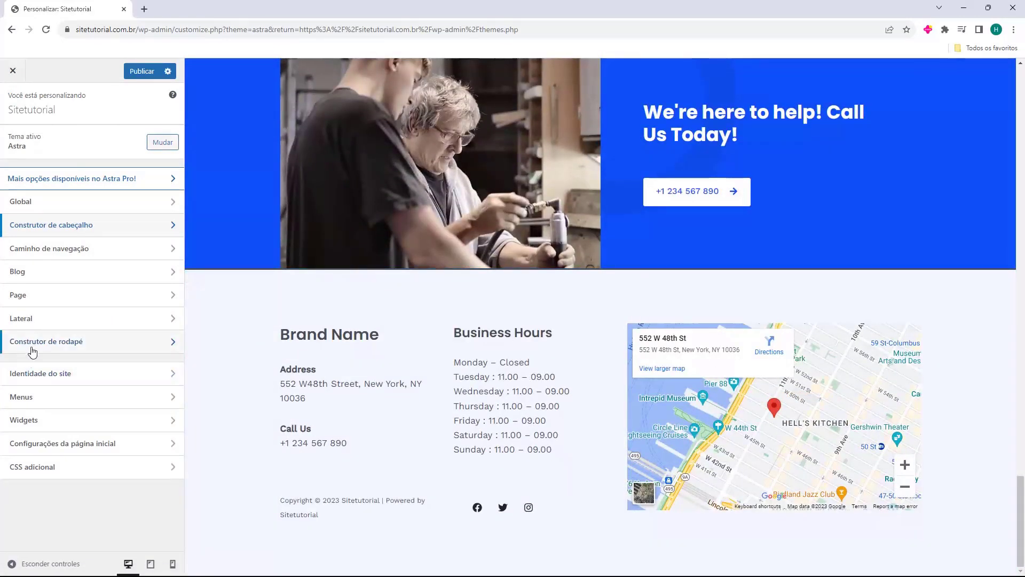
left_click(61, 348)
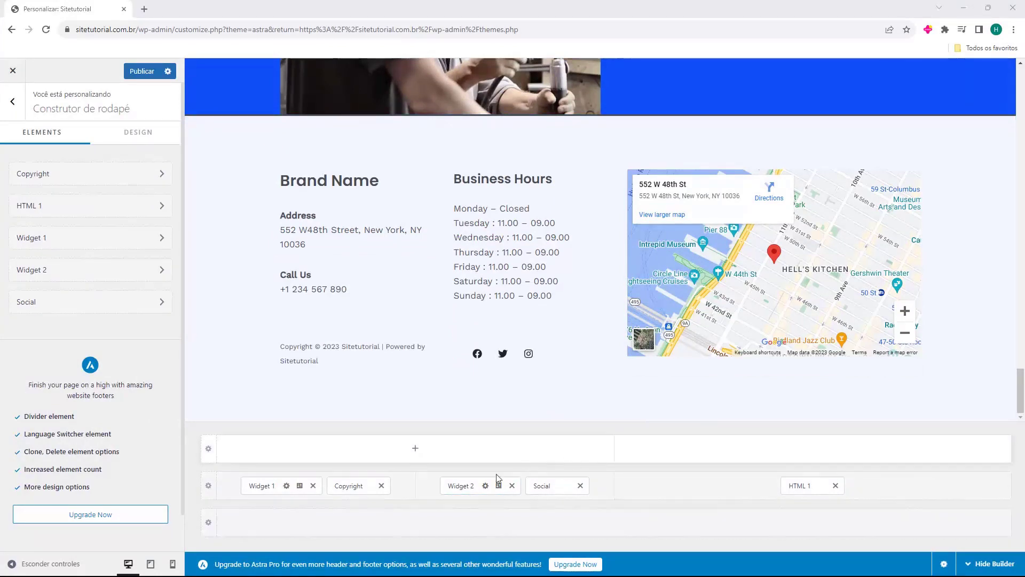
mouse_move(344, 452)
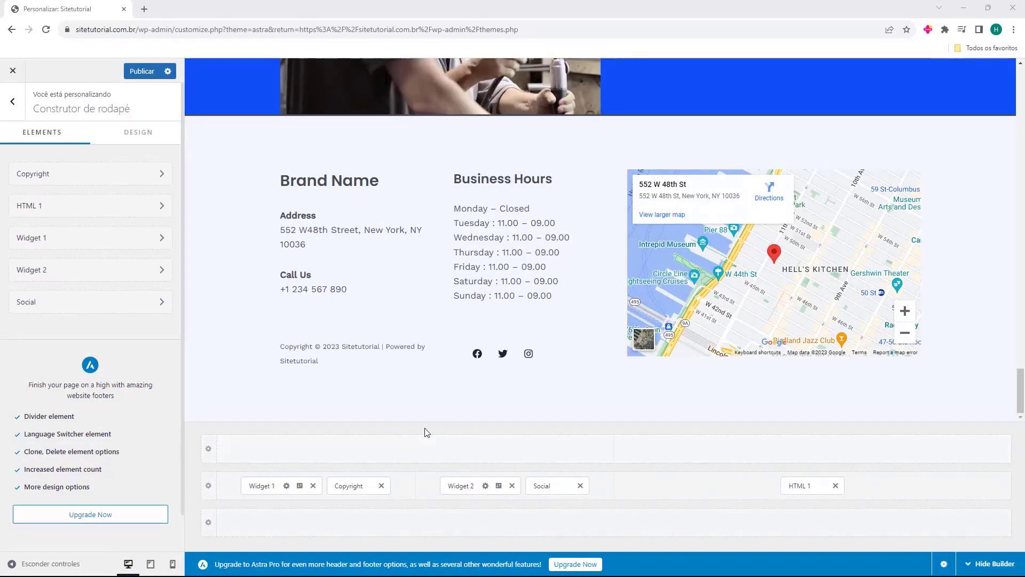
scroll(526, 209, "up", 2)
scroll(454, 176, "down", 1)
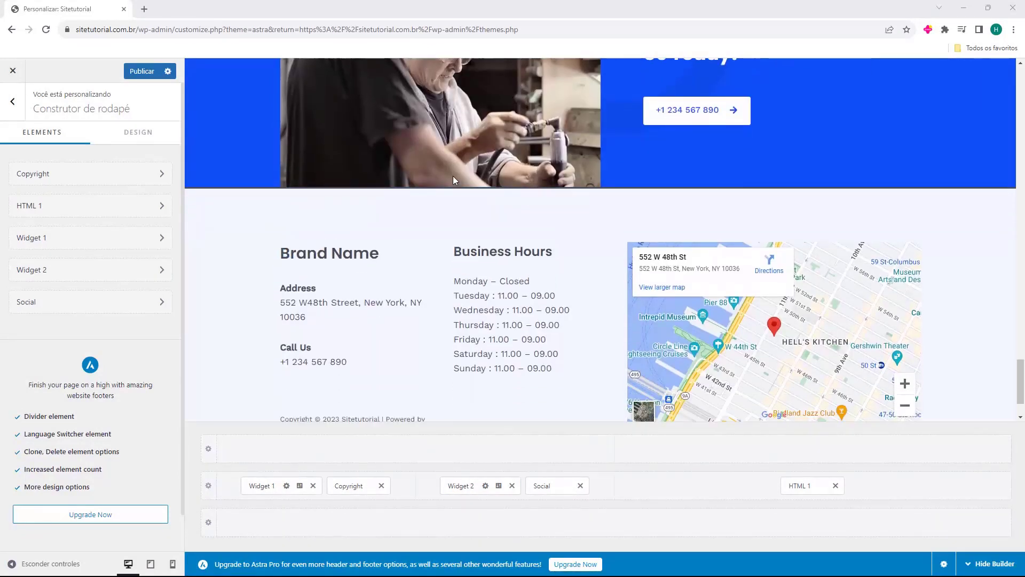
scroll(432, 176, "down", 1)
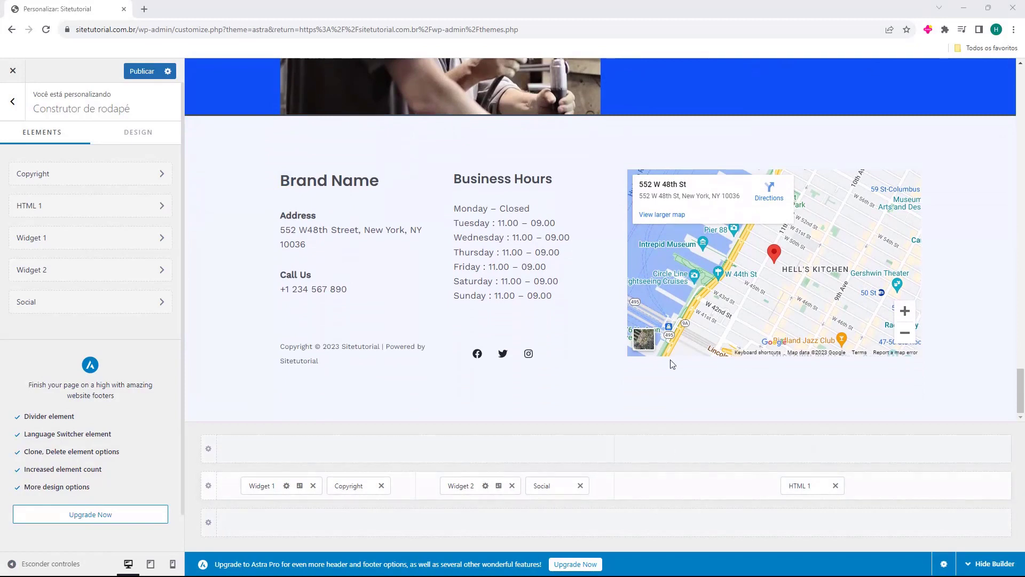
mouse_move(541, 522)
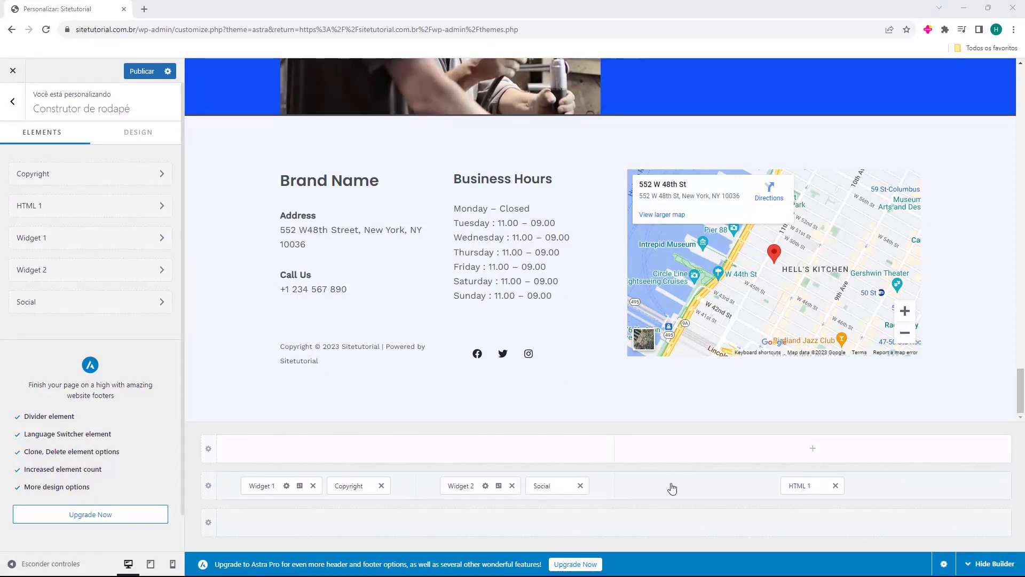
Open the main footer row's settings and try each column count from 1 to 6.
left_click(209, 486)
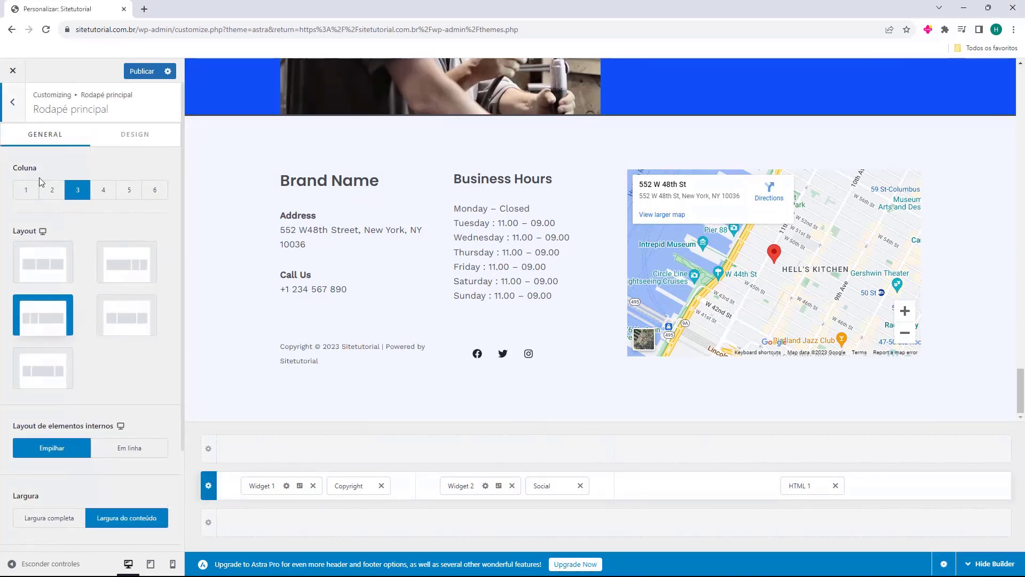
left_click_drag(19, 171, 37, 169)
left_click(53, 177)
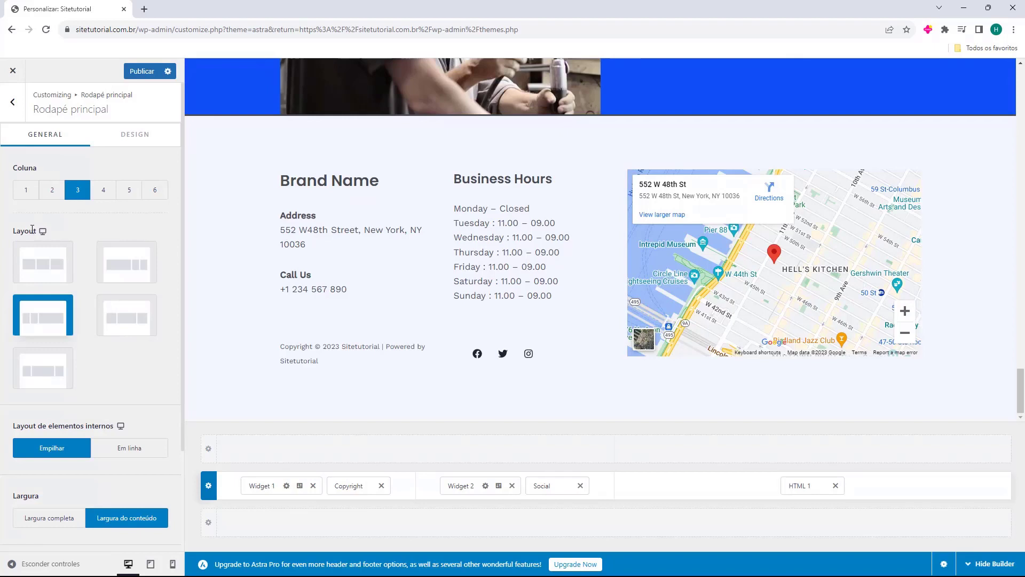
left_click(24, 199)
left_click(56, 198)
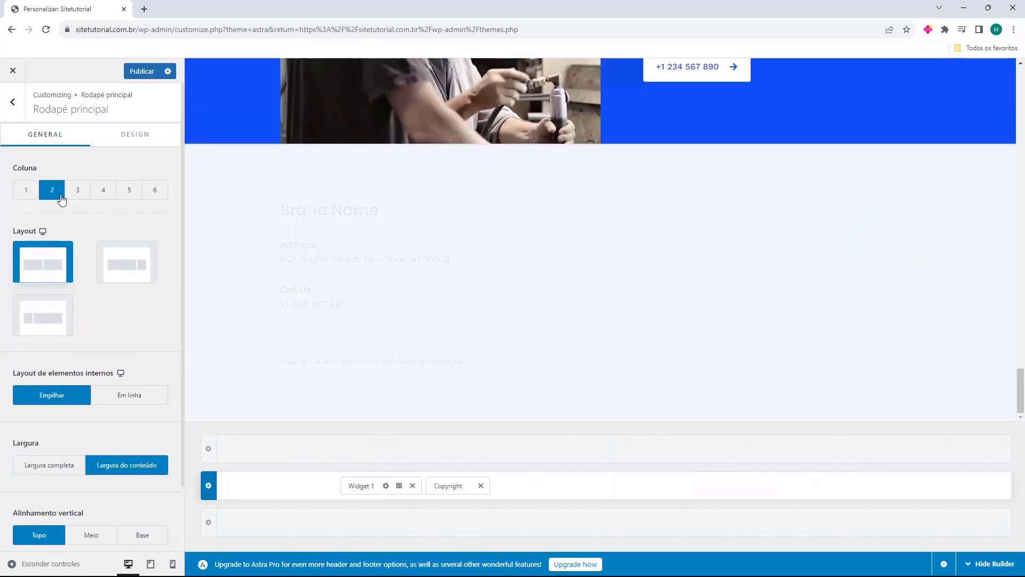
left_click(77, 199)
left_click(102, 192)
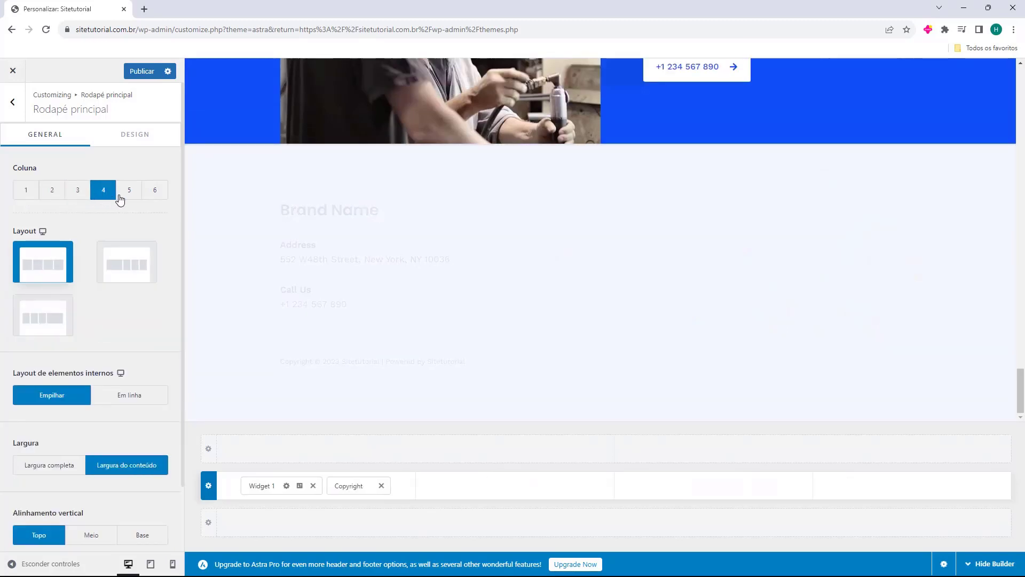
left_click(129, 193)
left_click(153, 194)
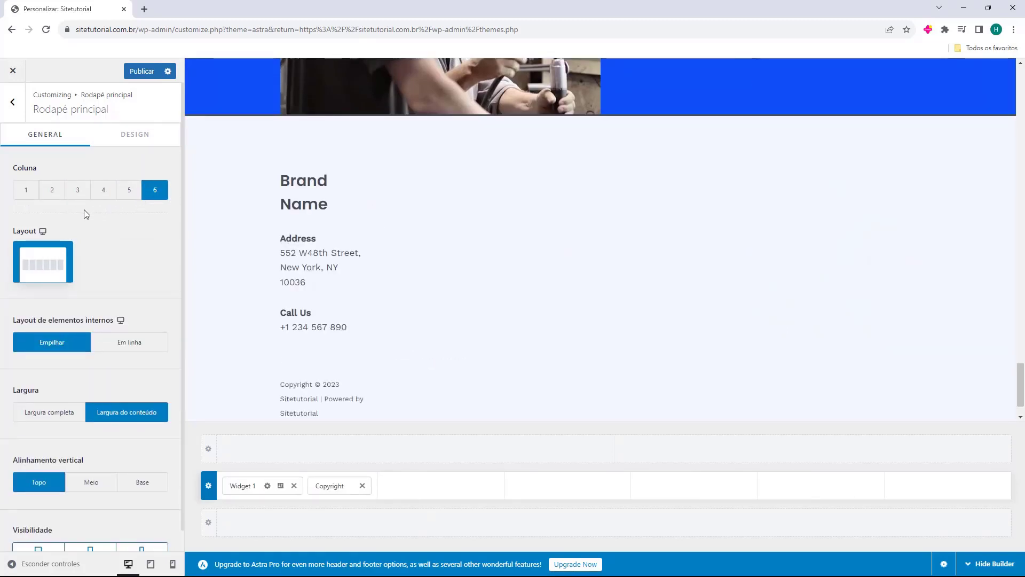
Set the main footer row to 4 columns and try the layouts with a wider first and a wider last column.
left_click(83, 194)
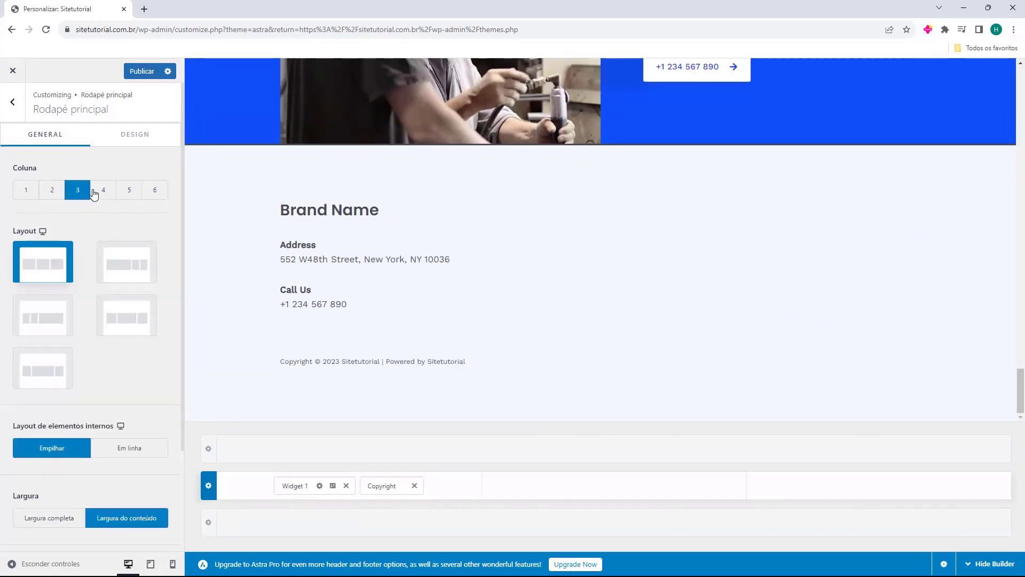
left_click(96, 193)
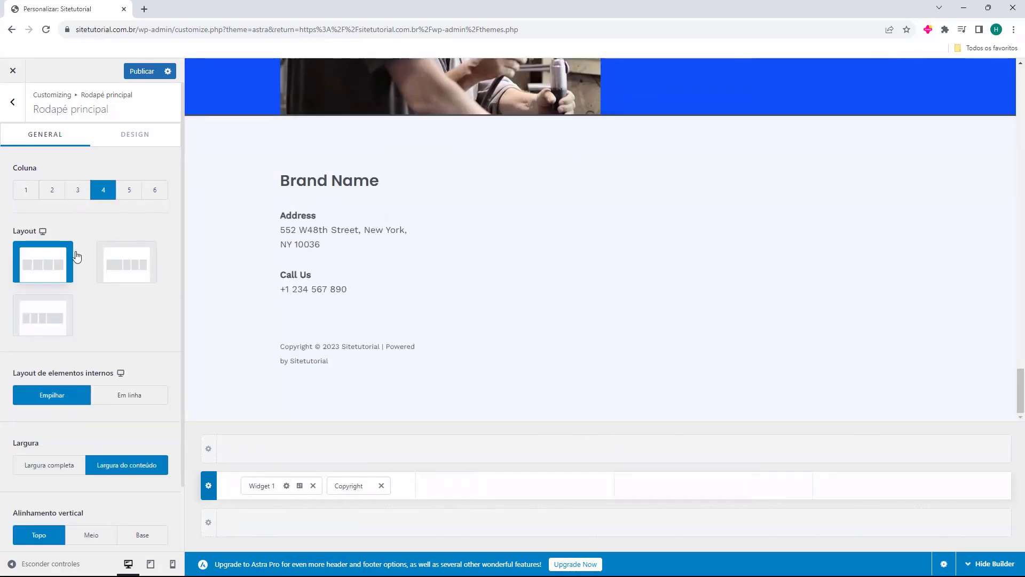
left_click_drag(18, 231, 30, 233)
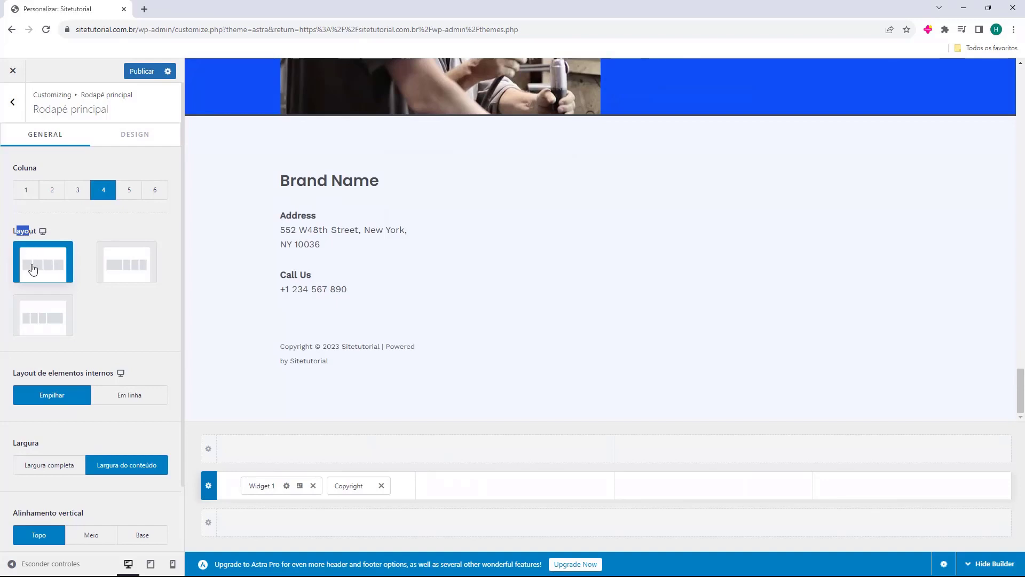
left_click(117, 274)
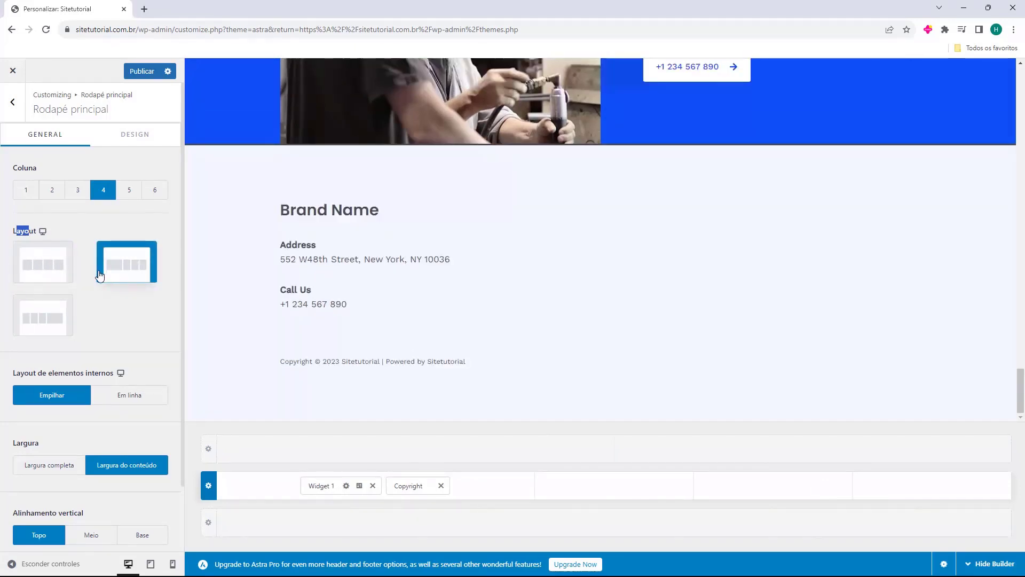
left_click(43, 315)
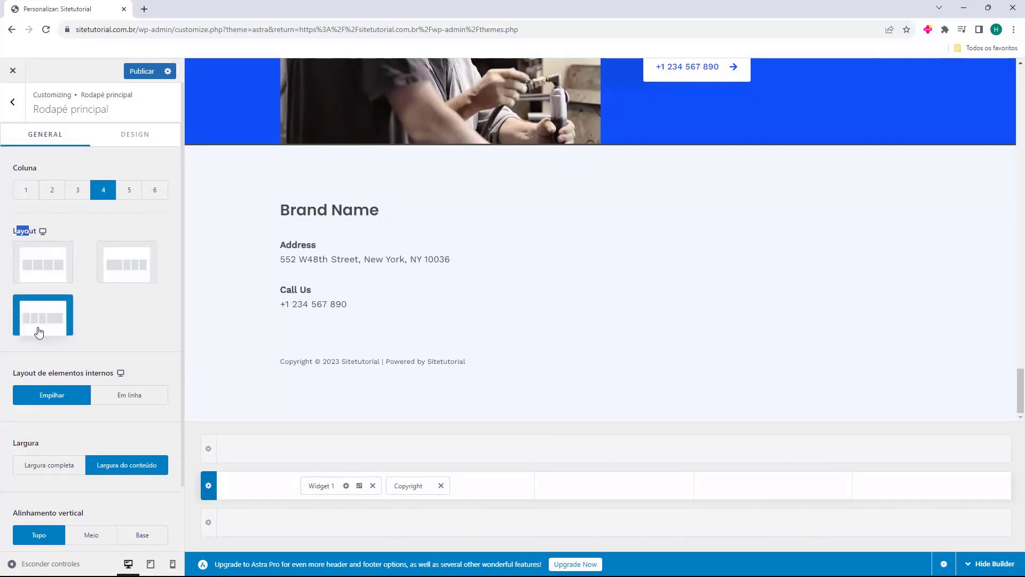
Set the main footer row to 3 columns and try the layouts with a wider first, last and middle column.
left_click(76, 190)
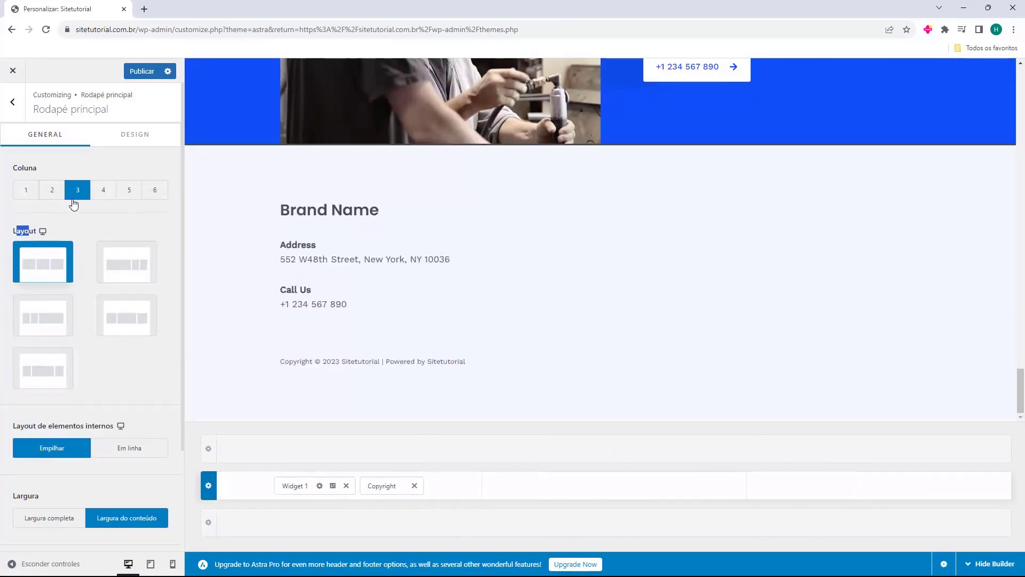
left_click(126, 266)
left_click(75, 320)
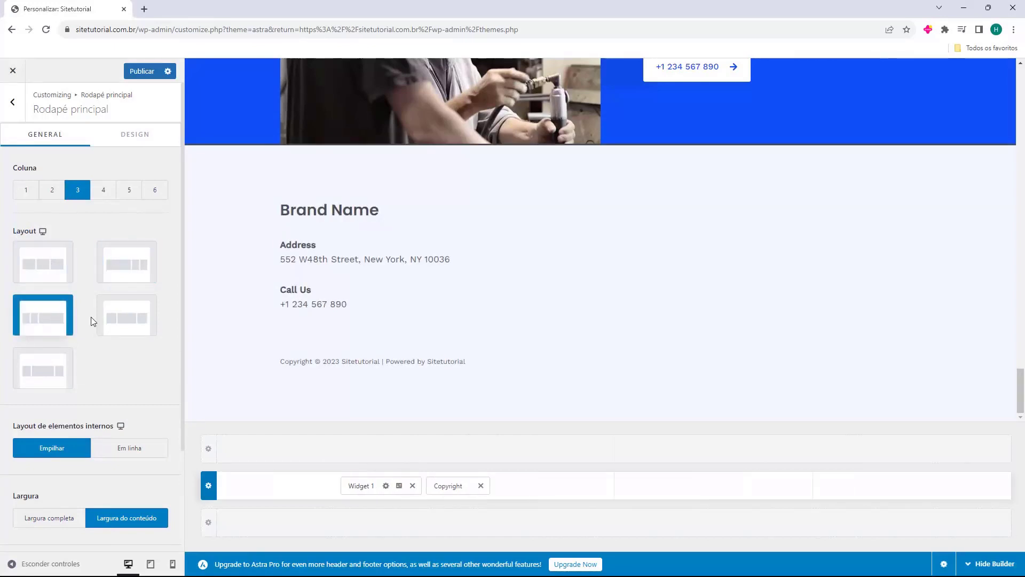
left_click(43, 367)
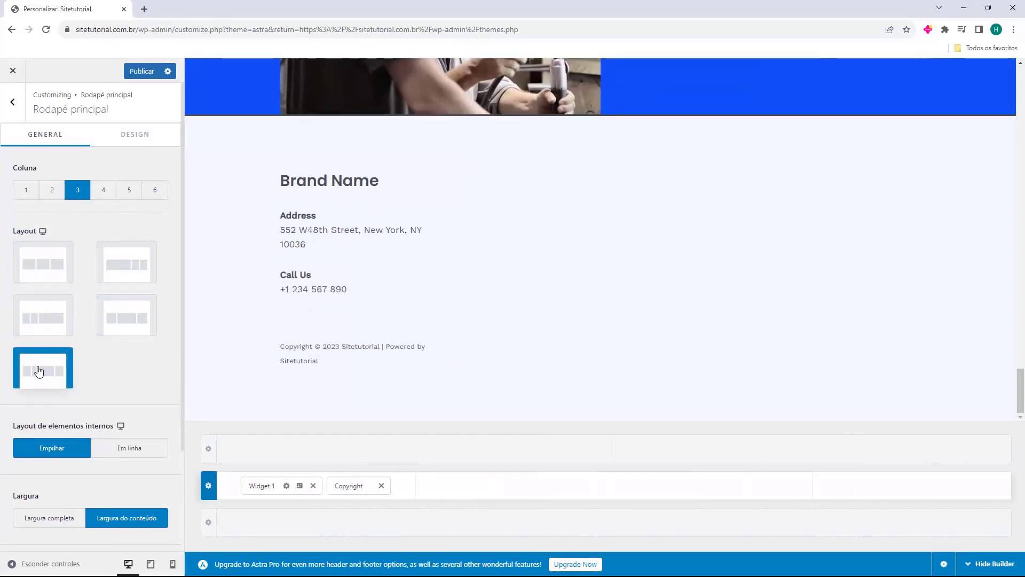
Compare several column counts for the main footer row and settle on 4 columns of equal width.
left_click(45, 198)
left_click(122, 195)
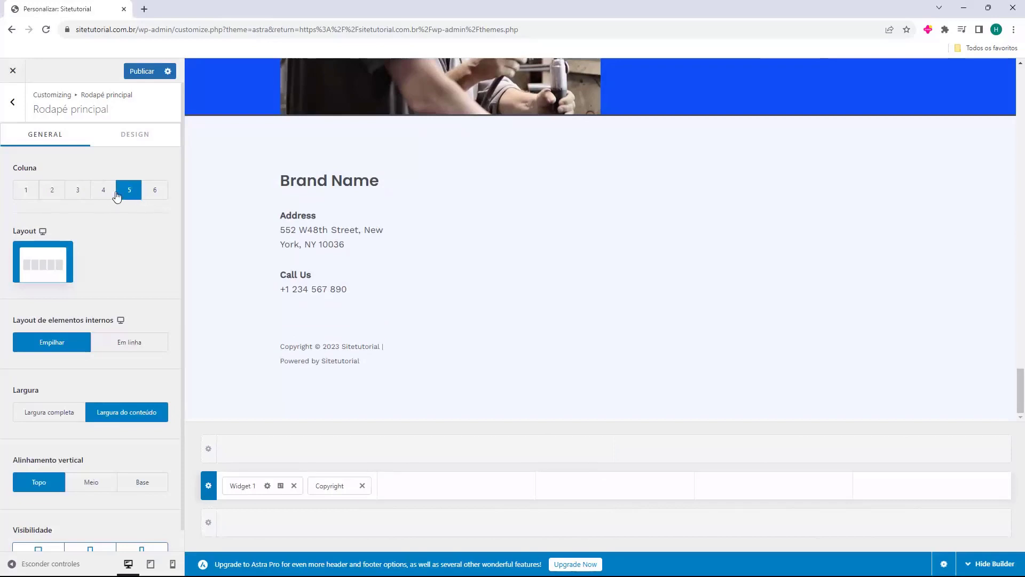
left_click(103, 194)
left_click(126, 194)
left_click(99, 196)
left_click(126, 196)
left_click(156, 194)
left_click(131, 198)
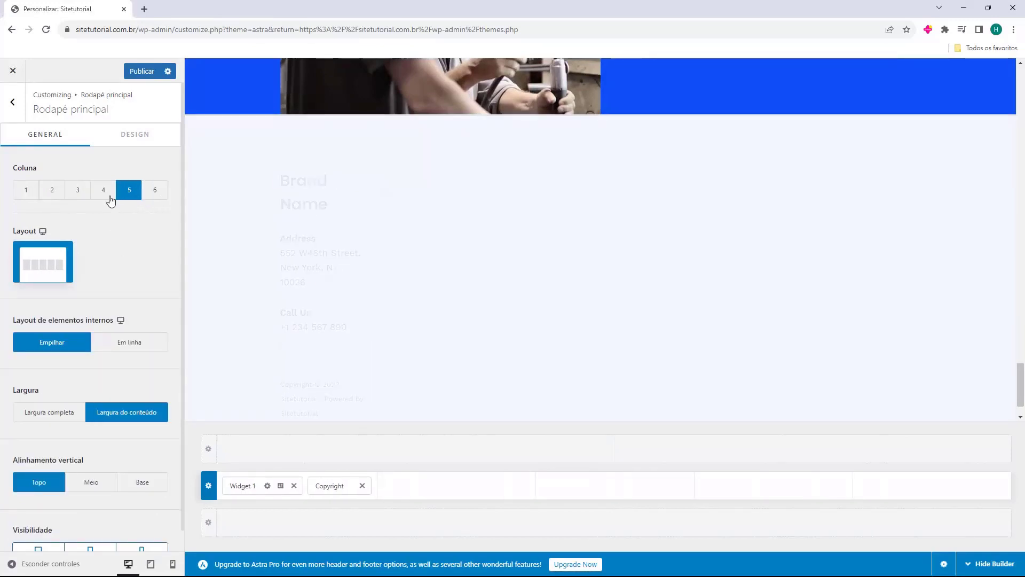
left_click(107, 197)
left_click(80, 198)
left_click(102, 194)
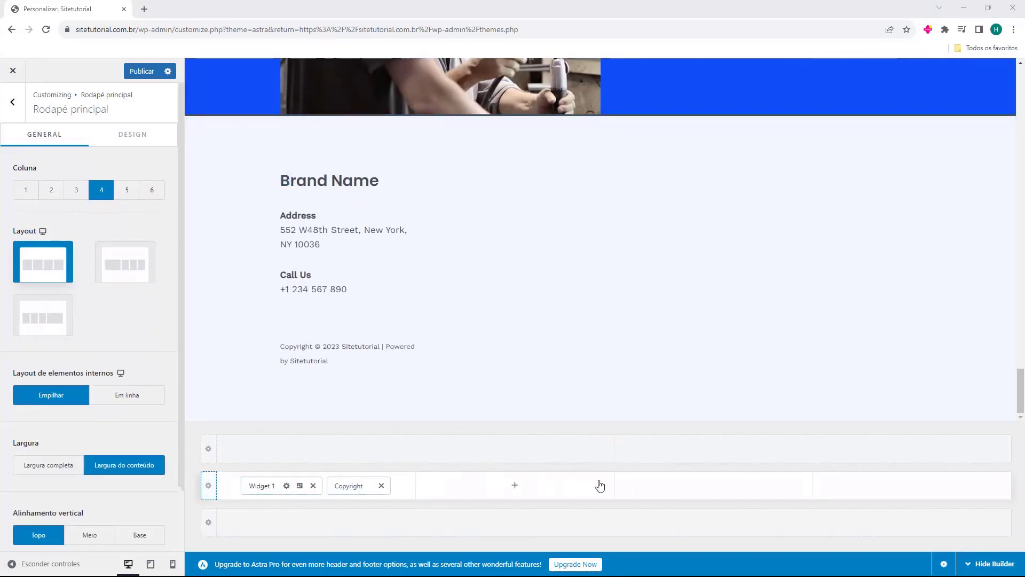
Set the main footer row to 3 columns with a wider first column, and open Widget 1's text block for editing.
left_click(75, 192)
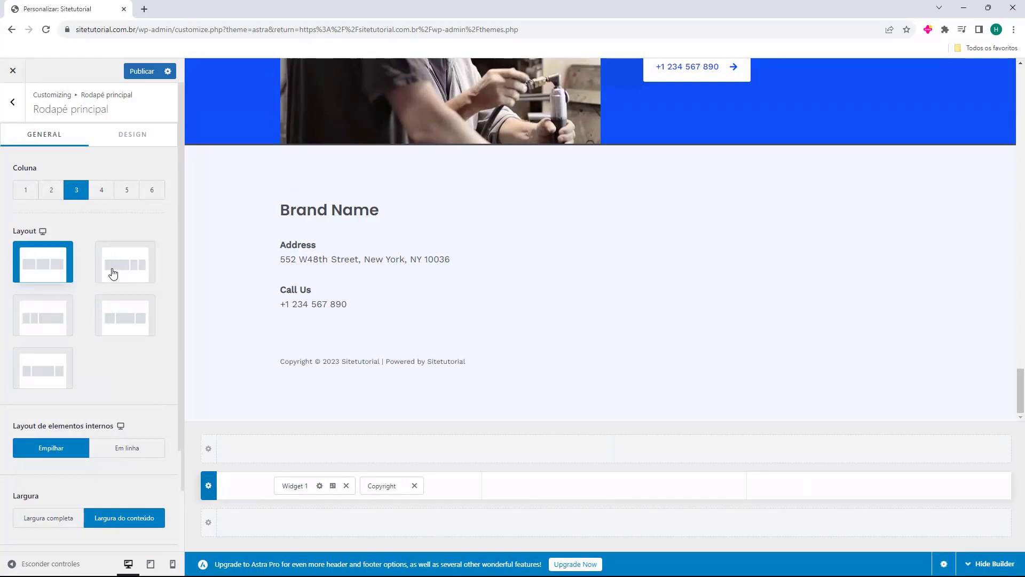
left_click(115, 273)
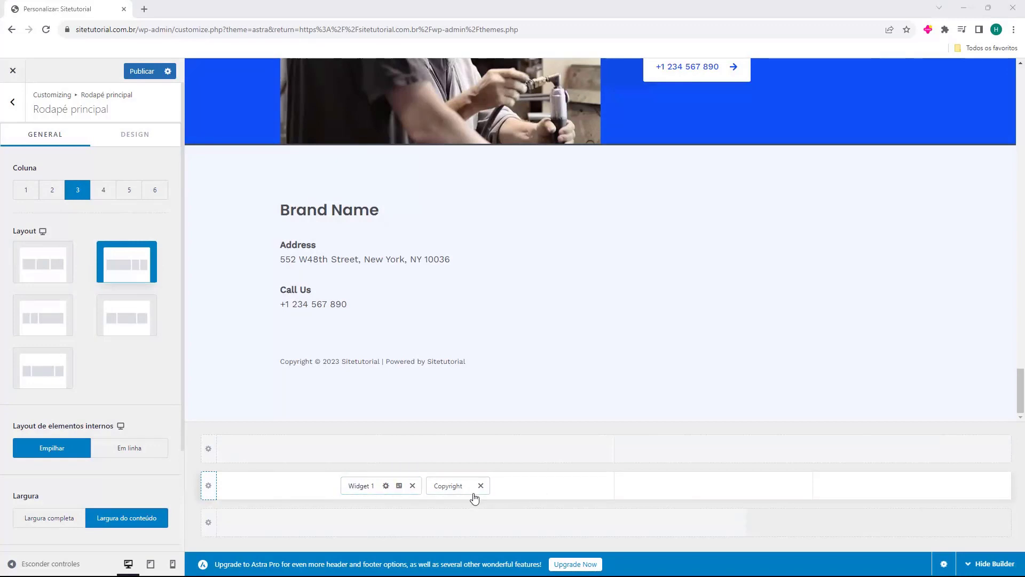
left_click(359, 485)
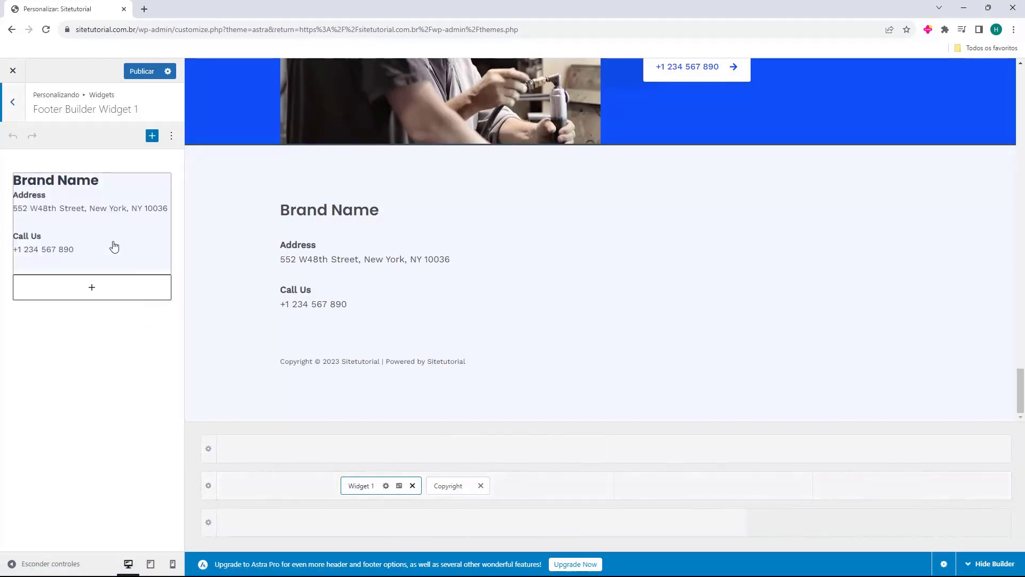
left_click(116, 249)
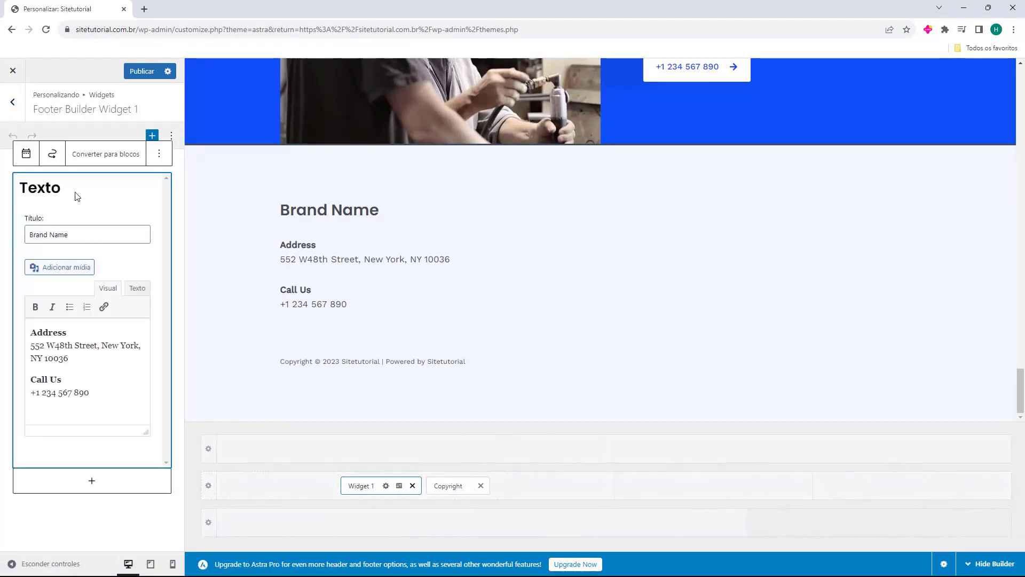
left_click_drag(28, 194, 57, 192)
Replace everything after the [copyright] shortcode in the footer's Copyright text with "- Todos os direitos reservados - Sitetutorial".
left_click(449, 486)
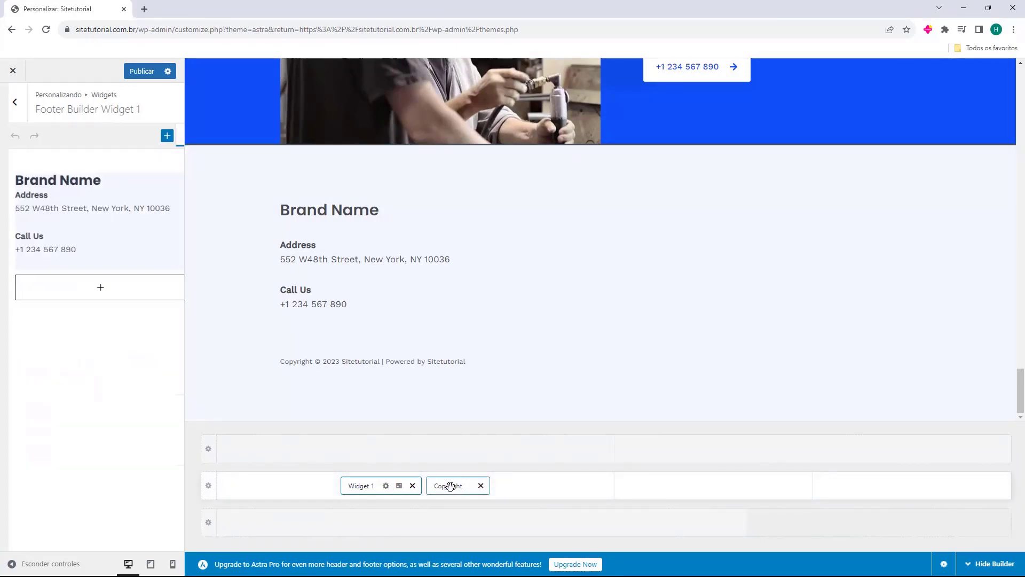
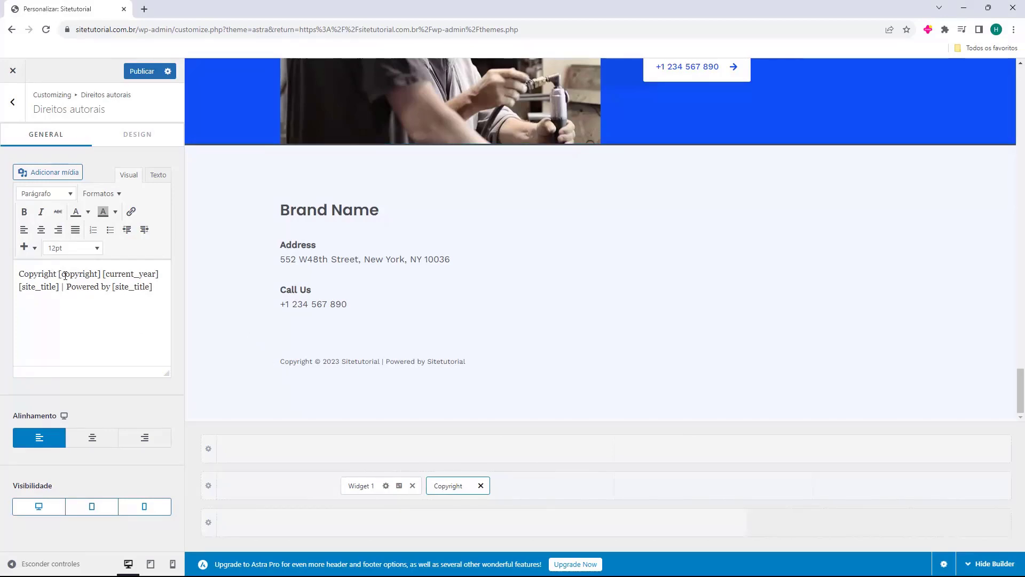
left_click_drag(63, 275, 85, 275)
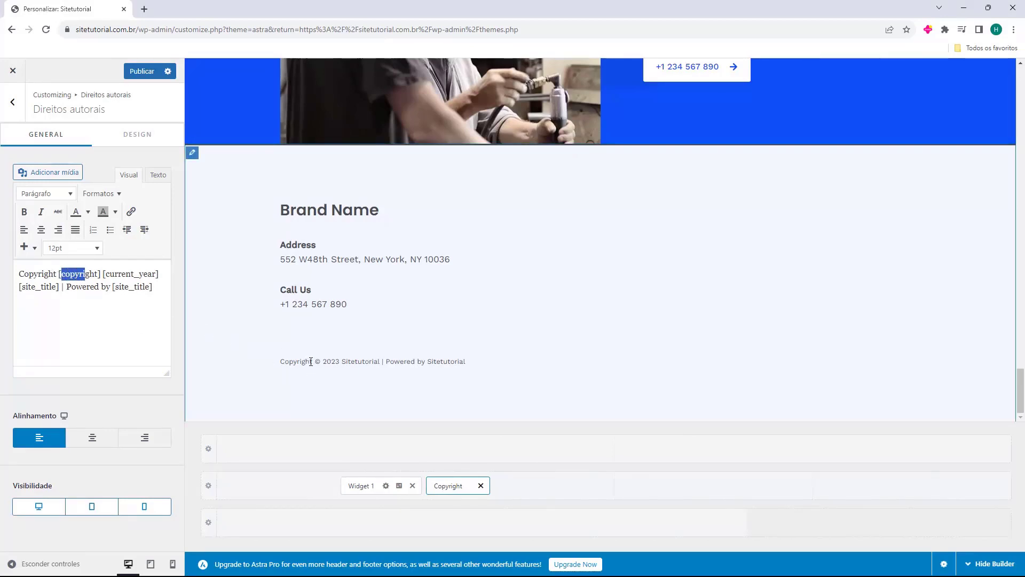
left_click(162, 302)
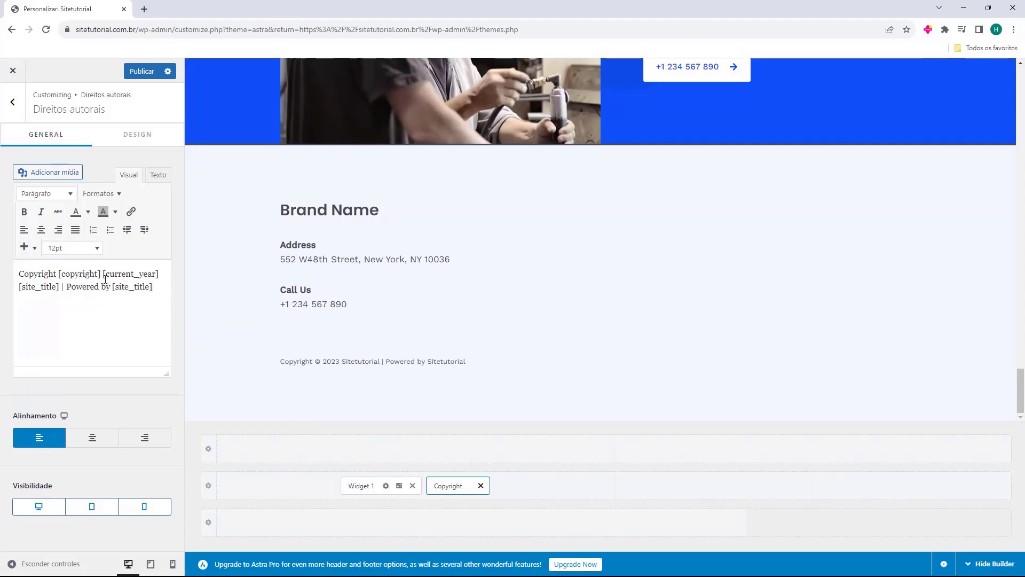
left_click(103, 274, "shift")
key("BackSpace")
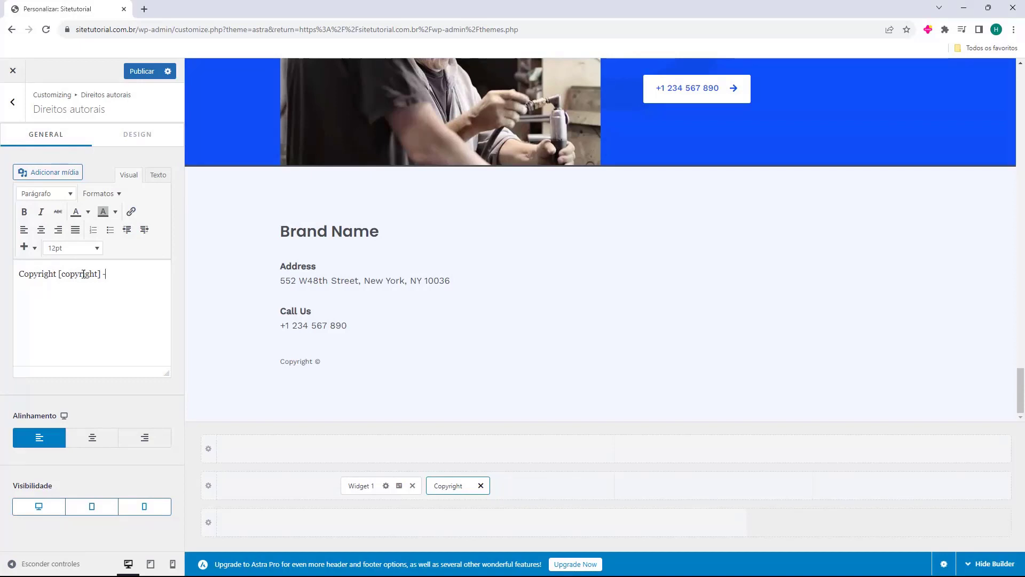
type("- Todos")
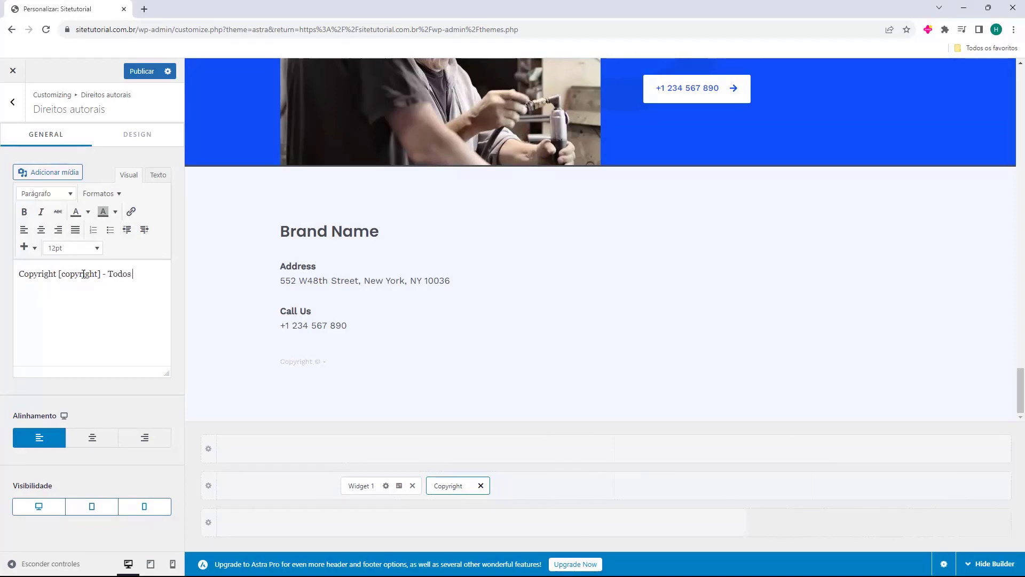
type(" os direitos reservados")
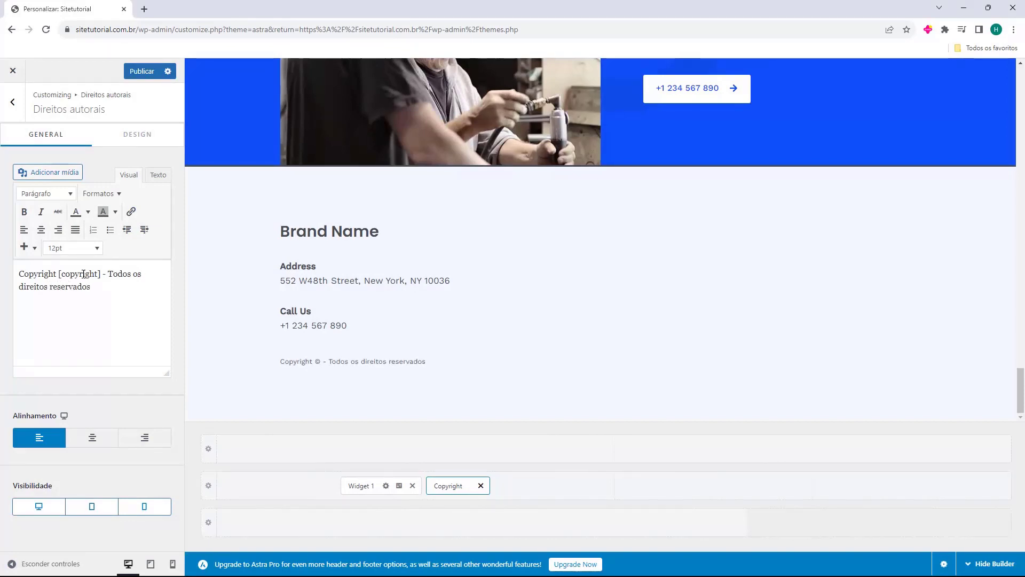
type(" - Sitetutorial")
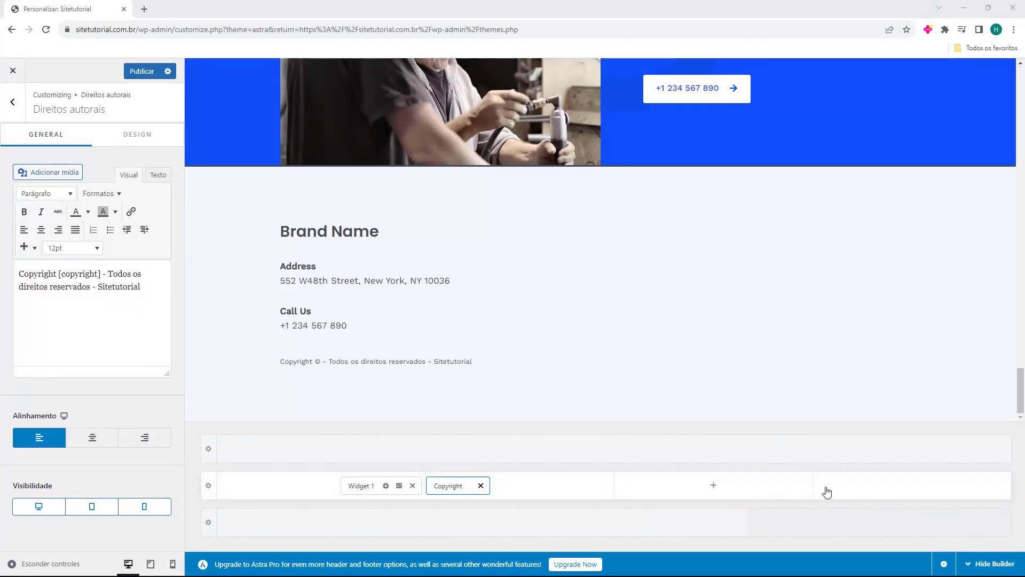
Add Widget 2 to the main footer row's middle column and delete its "Business Hours" text block.
left_click(710, 485)
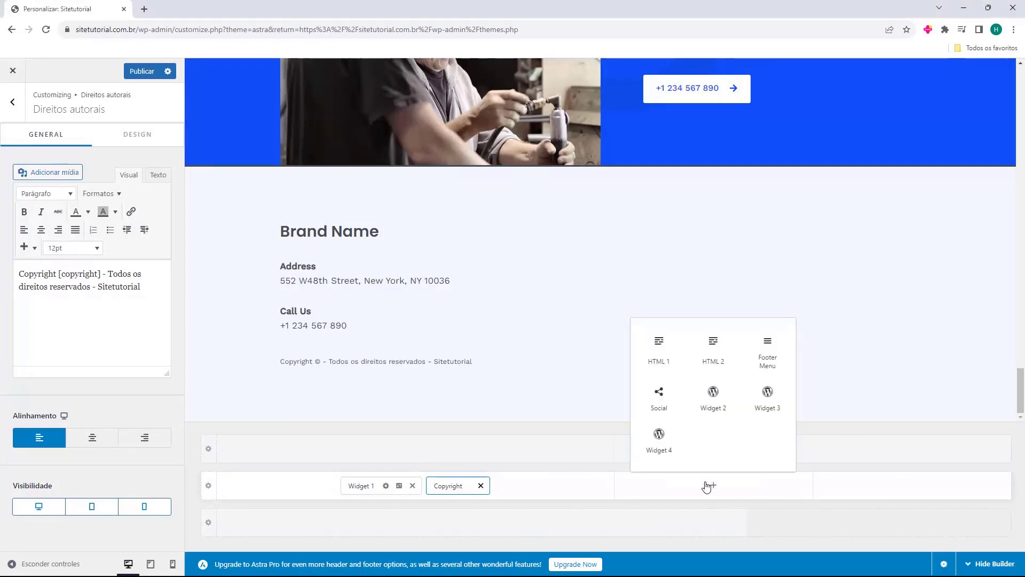
left_click(714, 398)
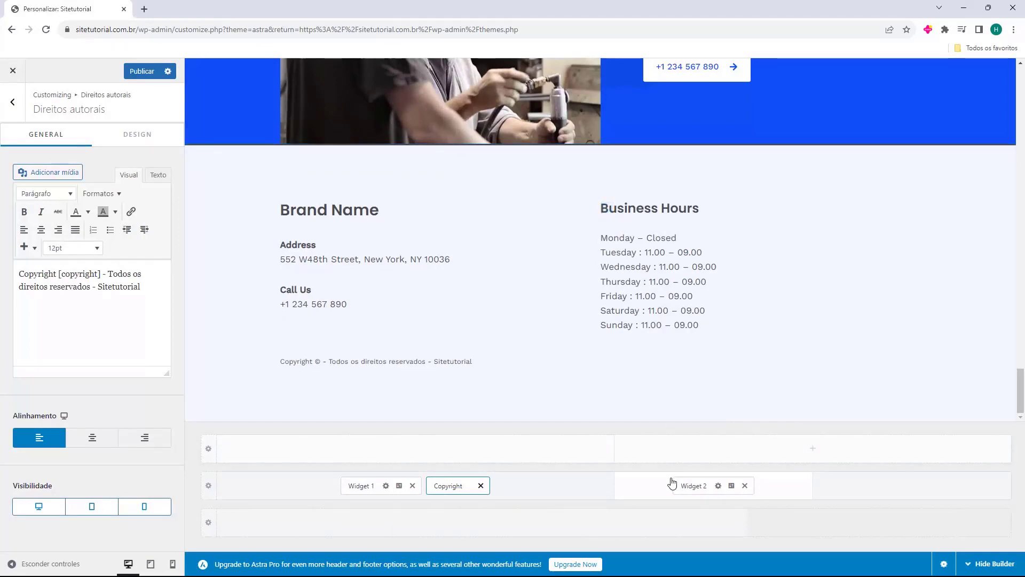
left_click(692, 485)
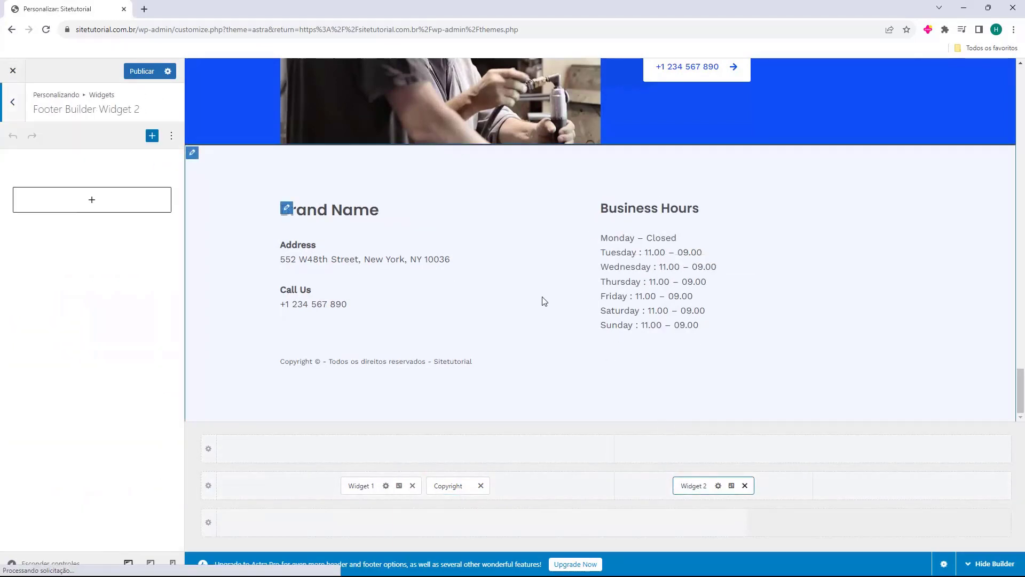
left_click(81, 263)
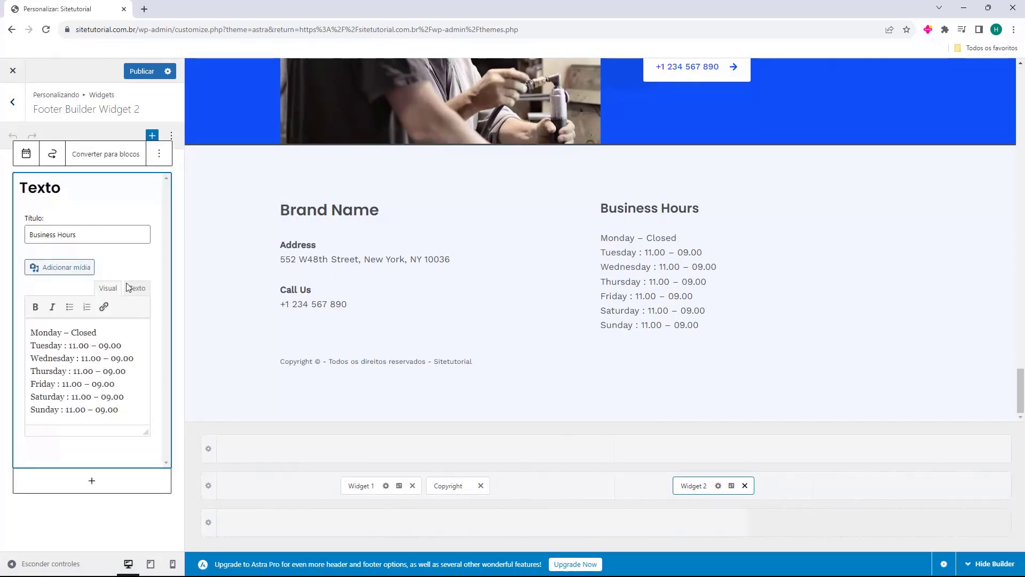
key("Delete")
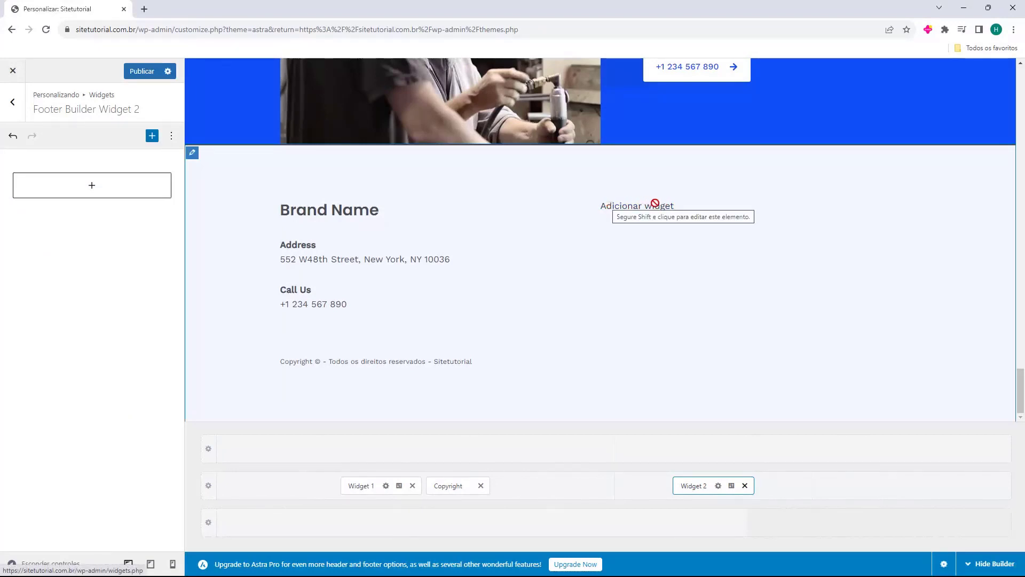
Insert a Menu block in Widget 2 with the title "Paginas" and Primary Menu as its menu.
left_click(95, 188)
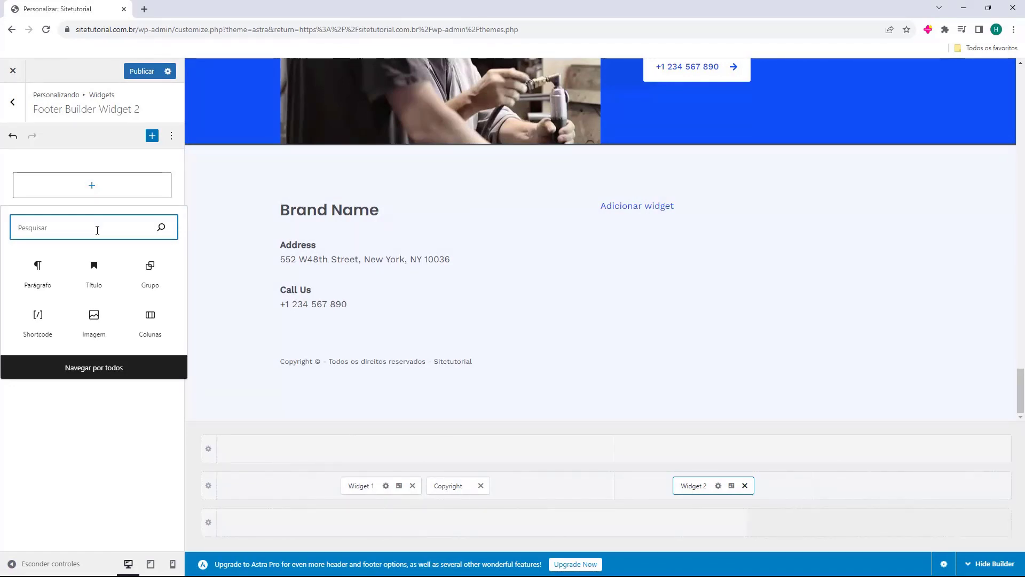
type("menu")
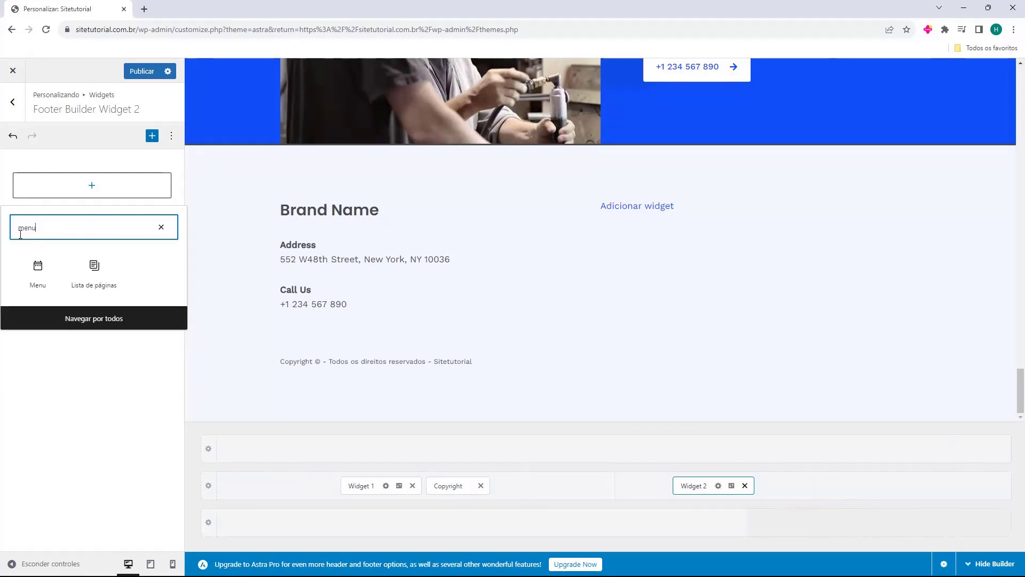
left_click(32, 275)
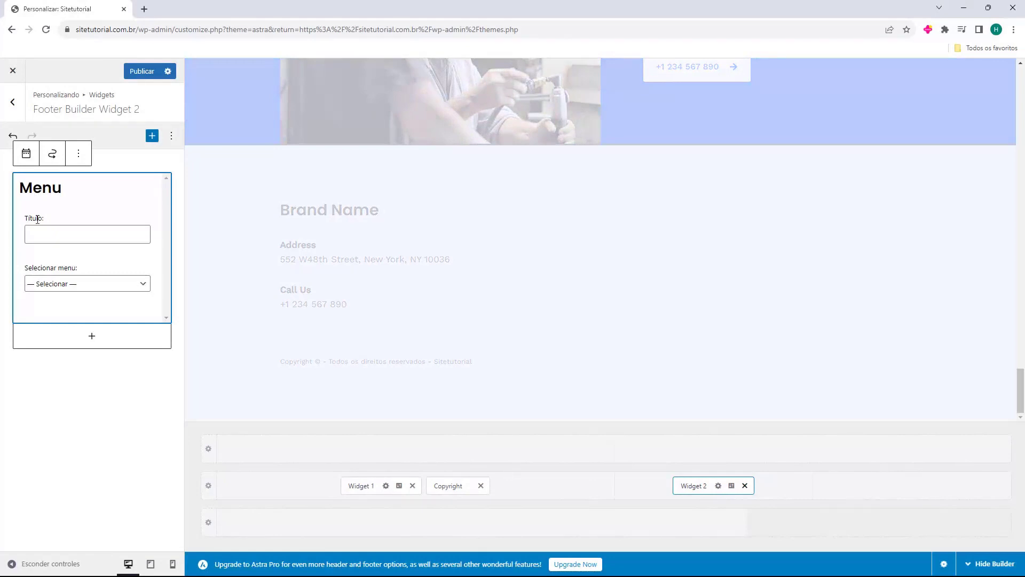
left_click(54, 236)
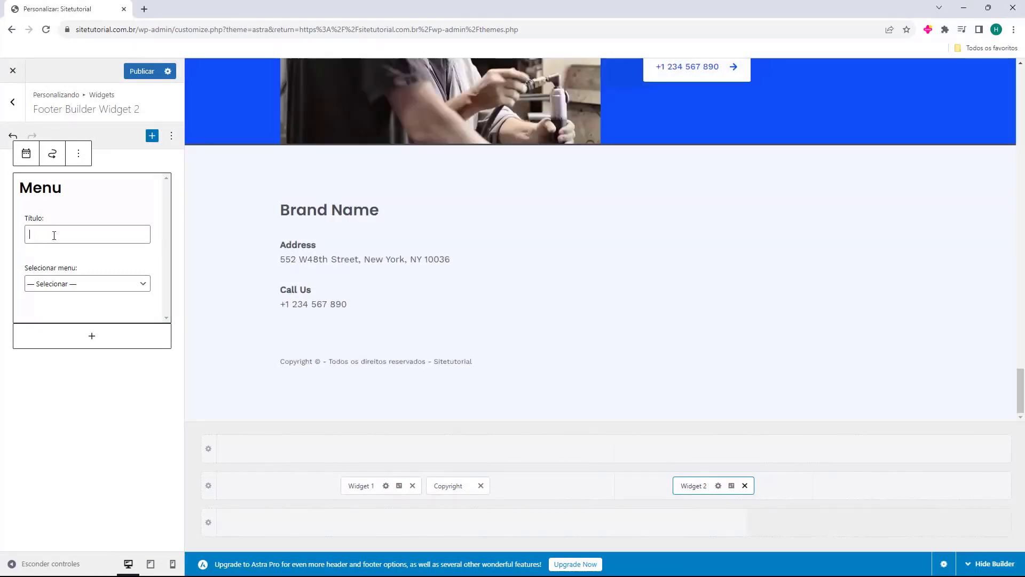
type("Paginas")
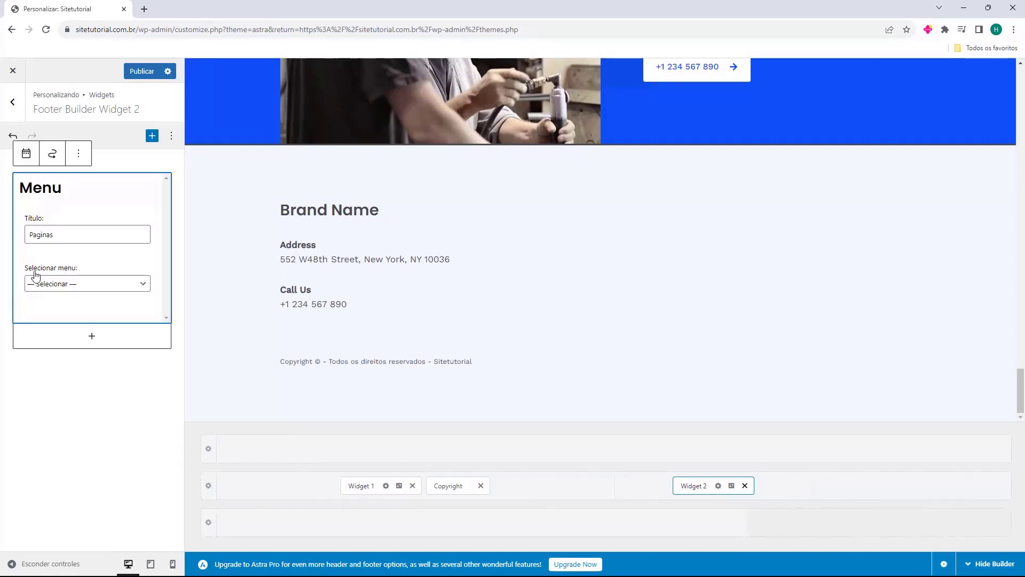
left_click(61, 284)
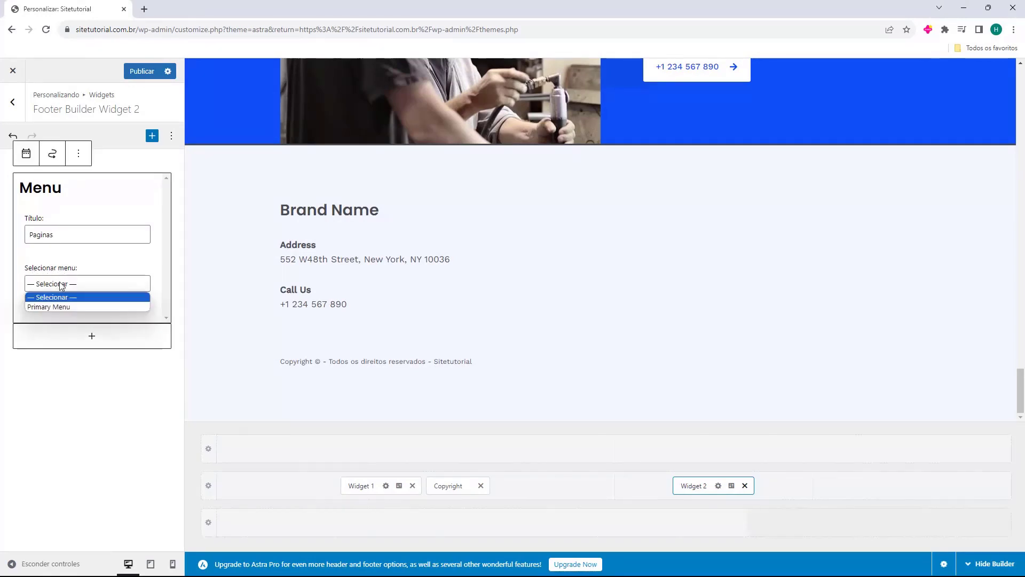
left_click(48, 307)
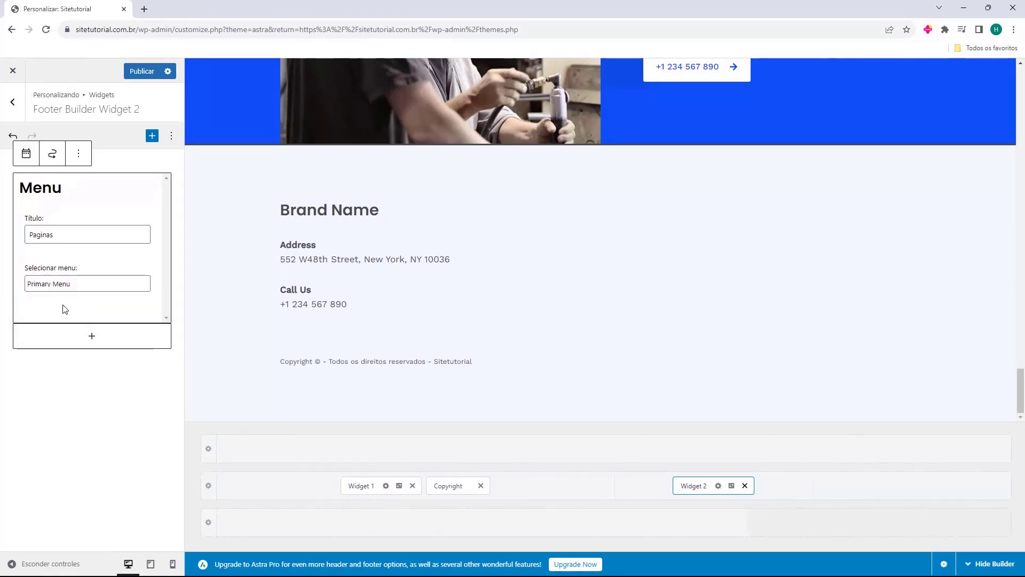
left_click(33, 286)
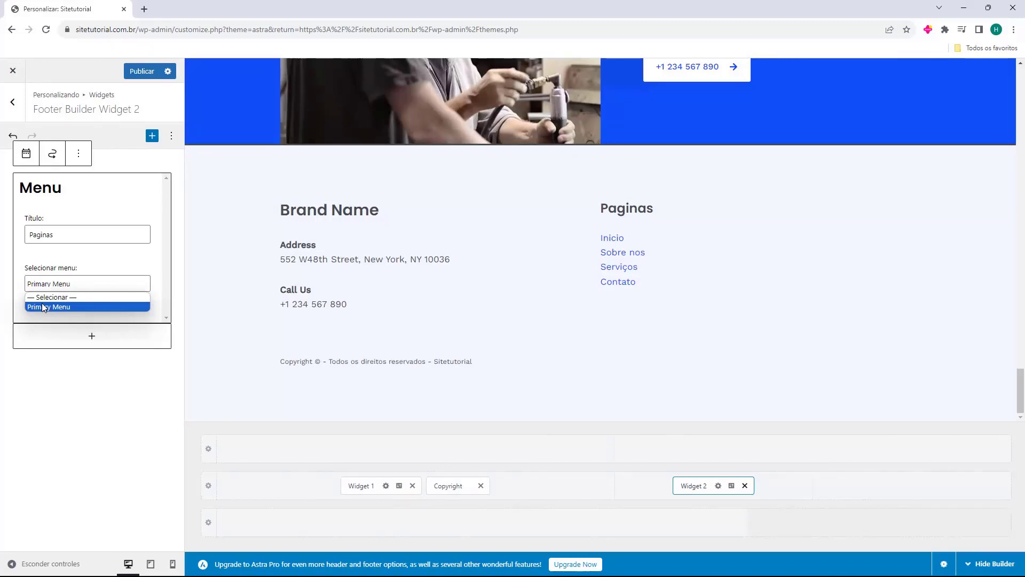
left_click(45, 307)
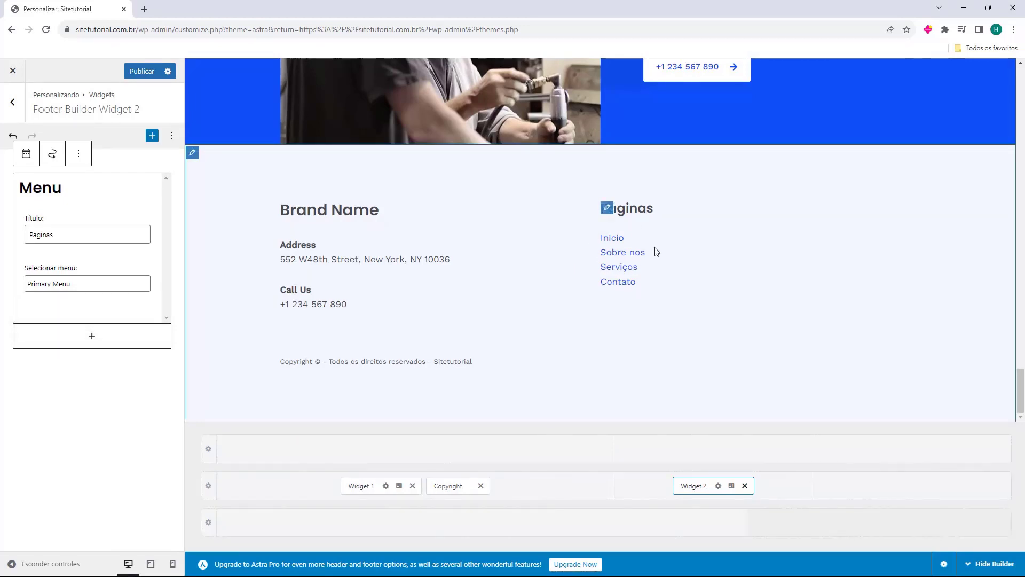
left_click(73, 390)
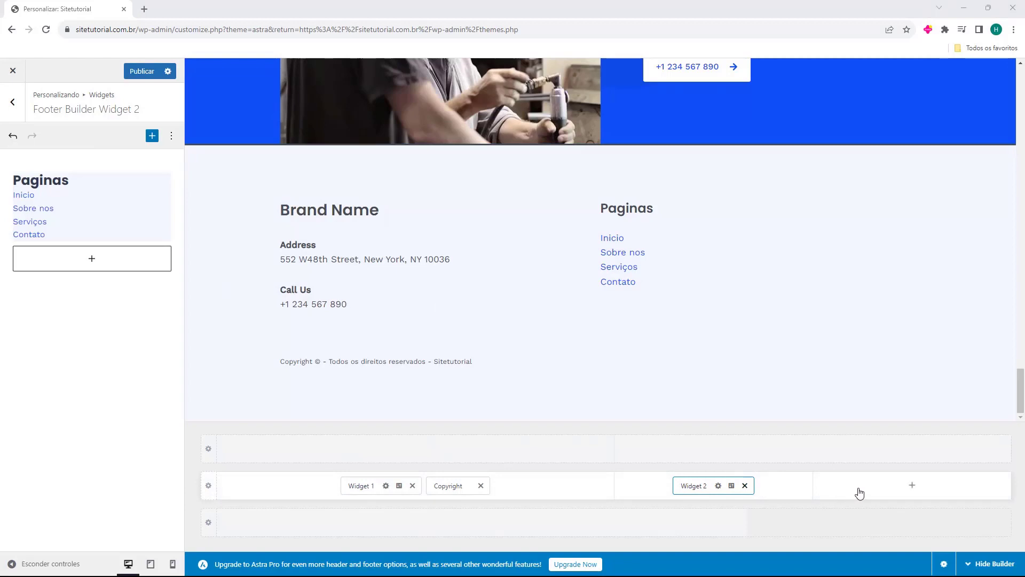
Add the HTML 1 element to the main footer row's last column and delete its embedded map.
left_click(911, 486)
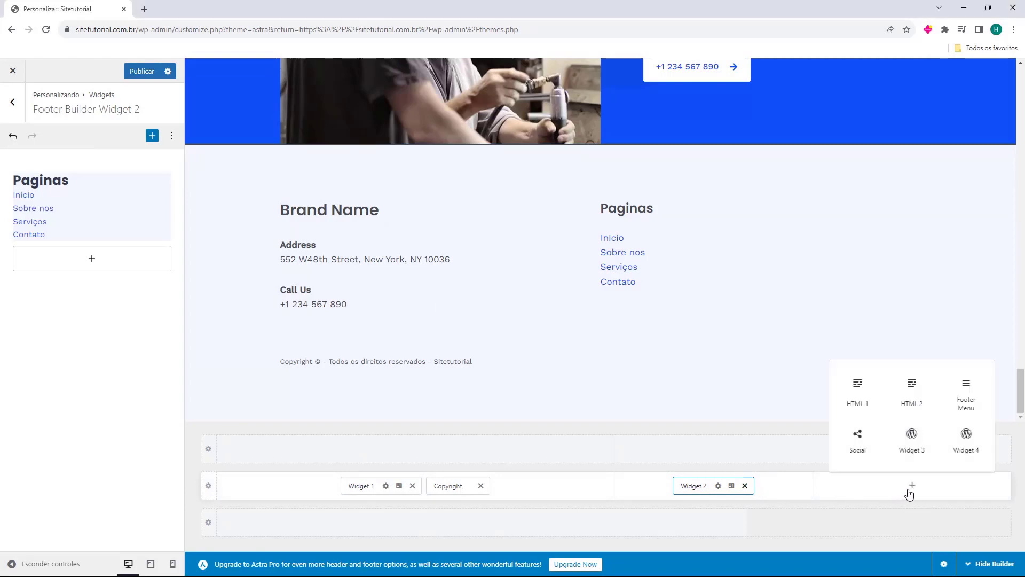
left_click(861, 390)
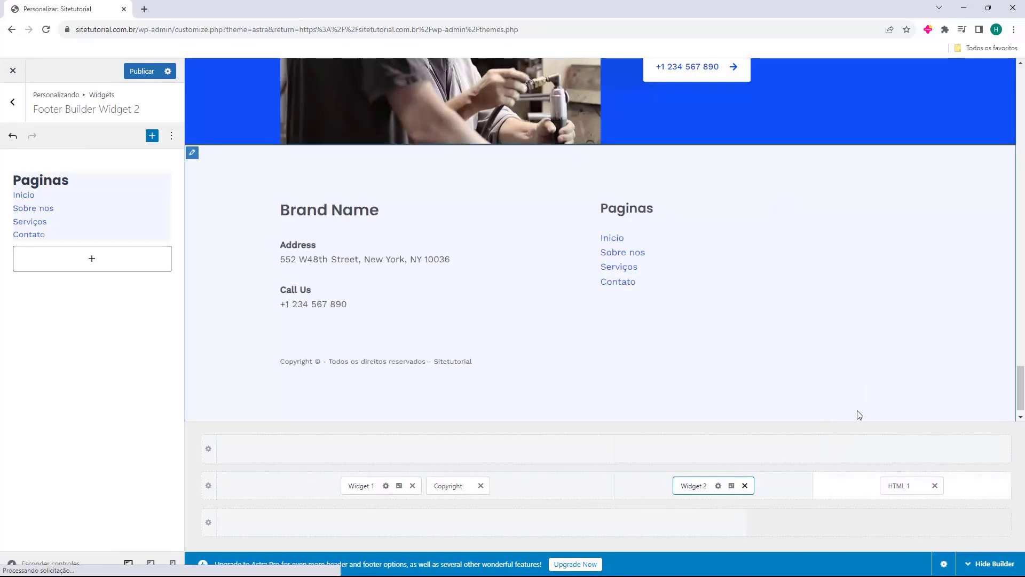
left_click(897, 486)
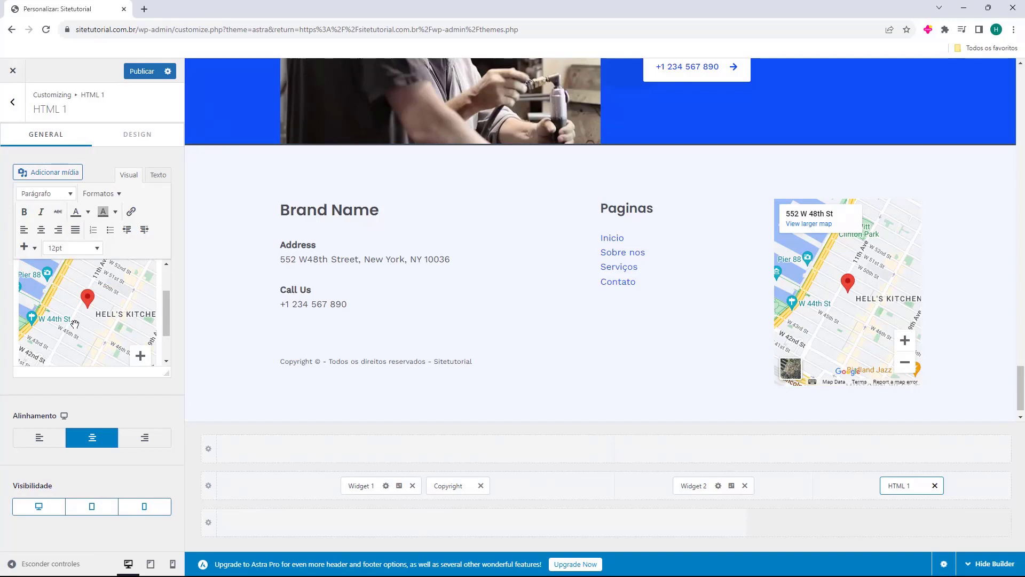
scroll(77, 324, "down", 2)
key("Delete")
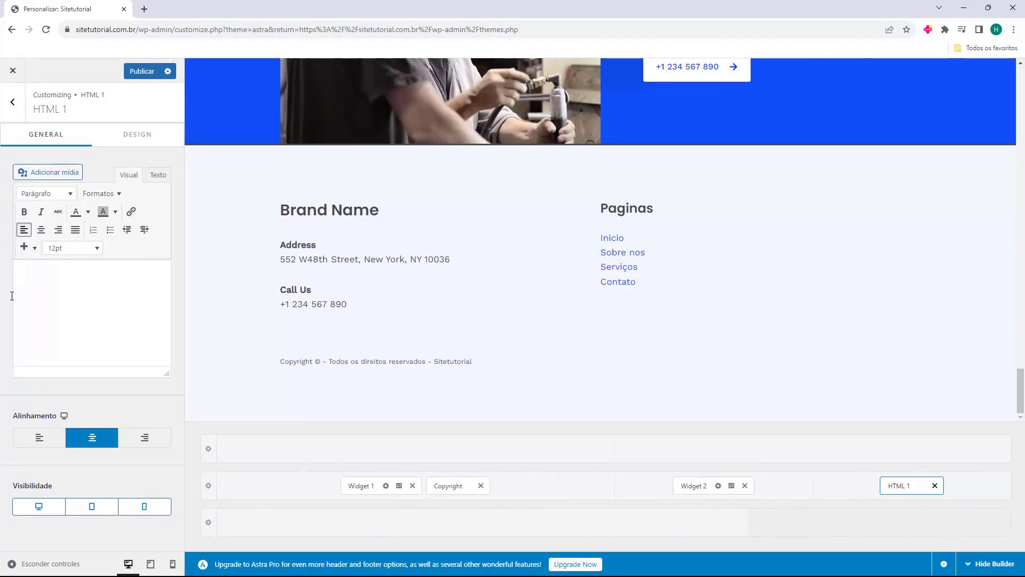
Paste a "Contatos:" heading with the WhatsApp number and contact e-mail into HTML 1, and align the element left.
key("ctrl+v")
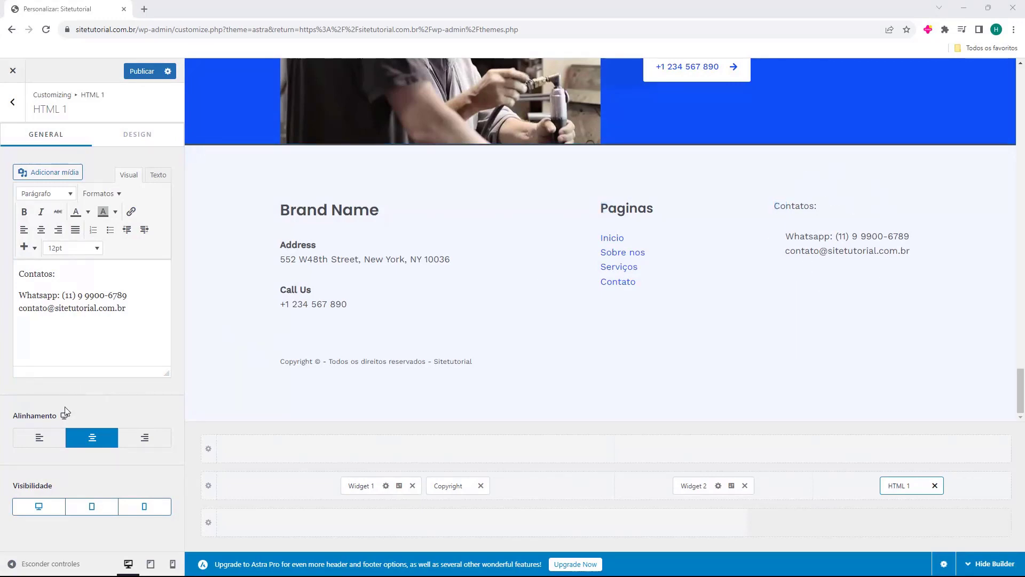
left_click(40, 439)
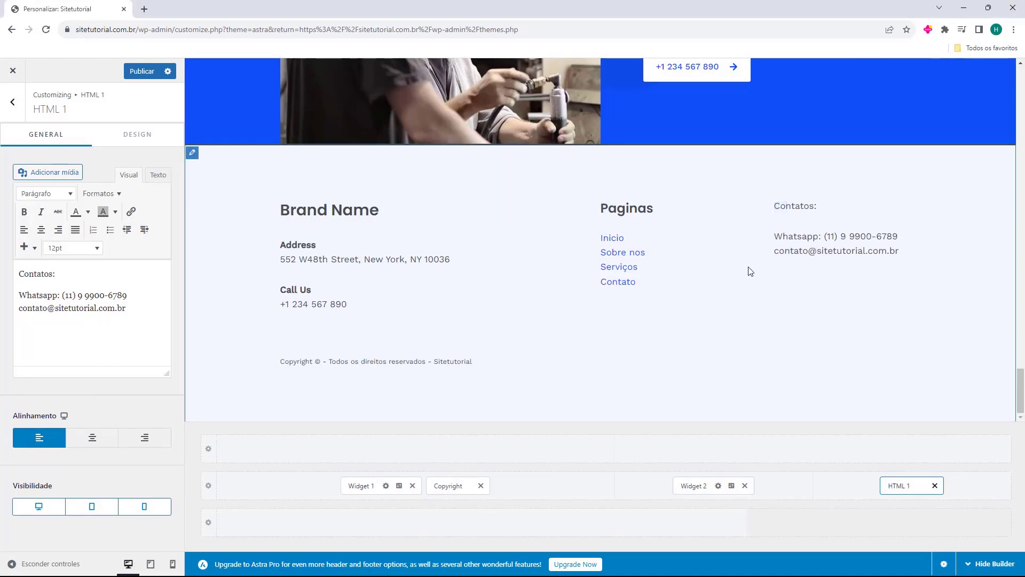
Set the "Contatos:" heading in HTML 1 to 24pt bold and make the "Whatsapp:" label bold.
left_click(64, 273)
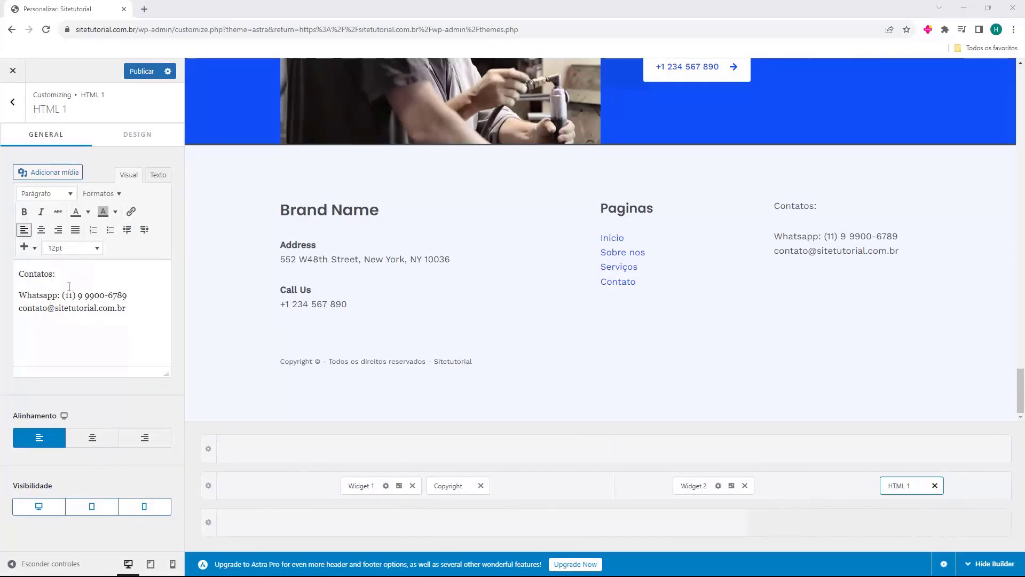
left_click_drag(56, 273, 12, 275)
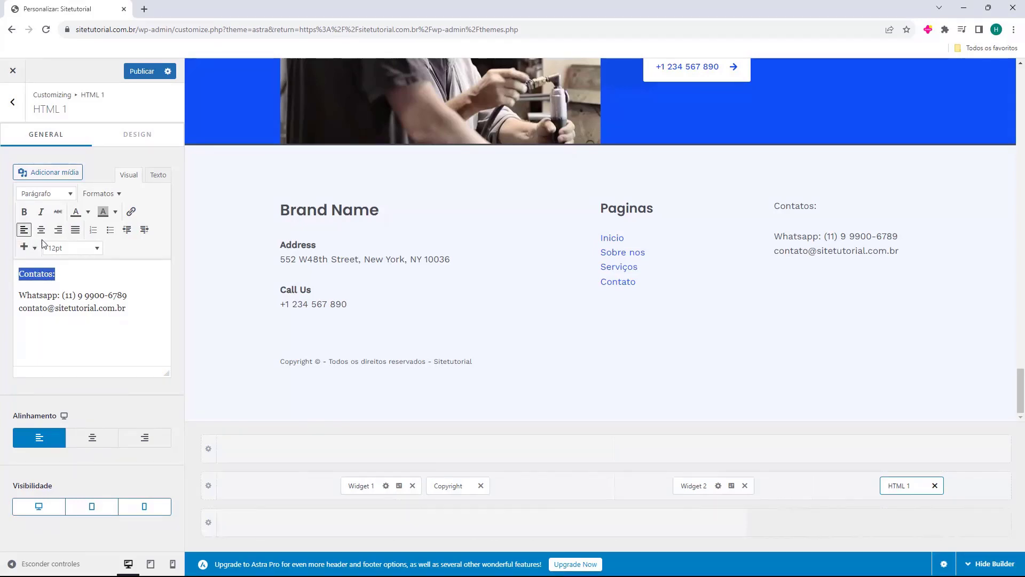
left_click(70, 250)
left_click(81, 275)
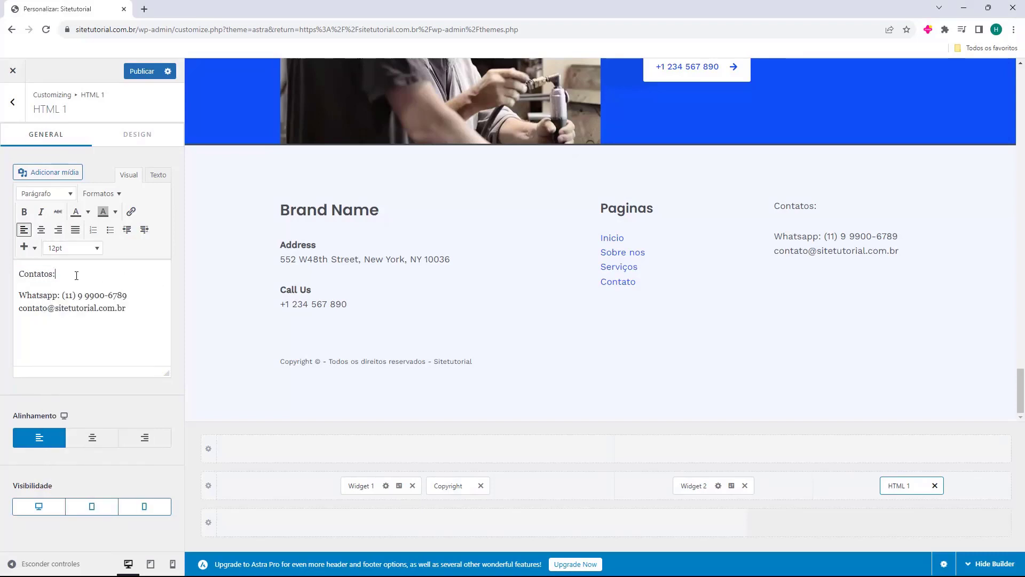
left_click_drag(59, 275, 19, 274)
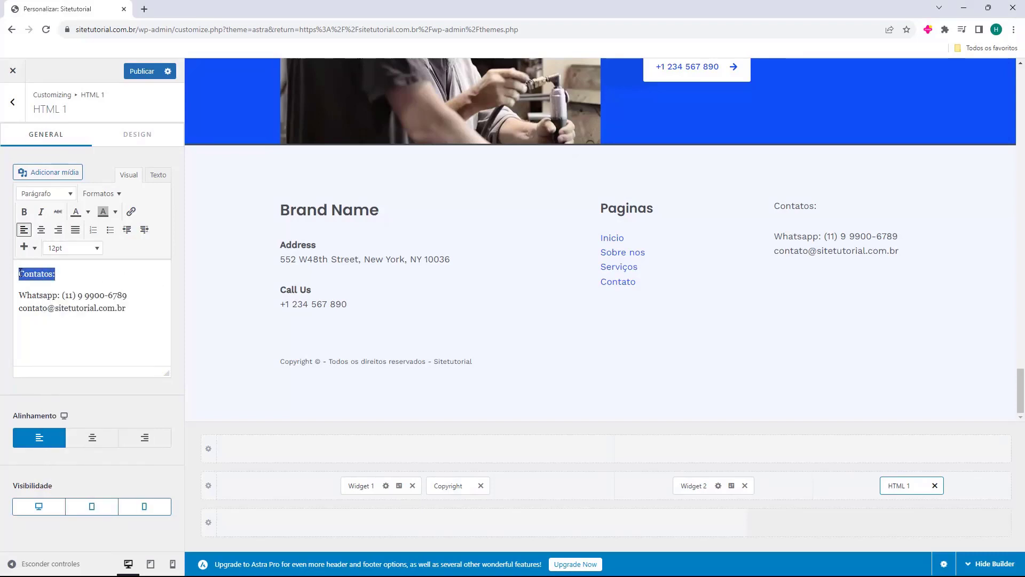
left_click(56, 251)
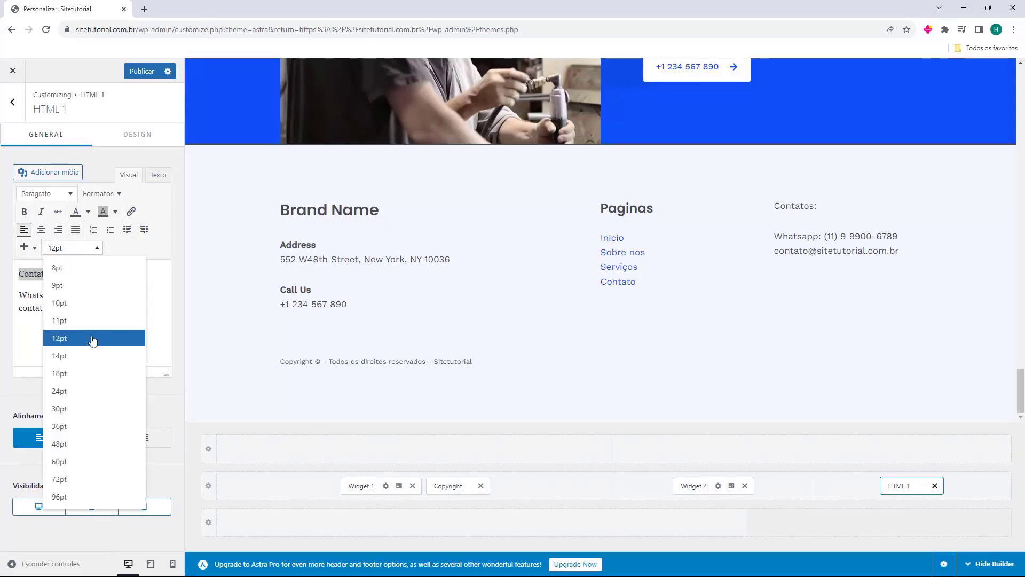
left_click(82, 355)
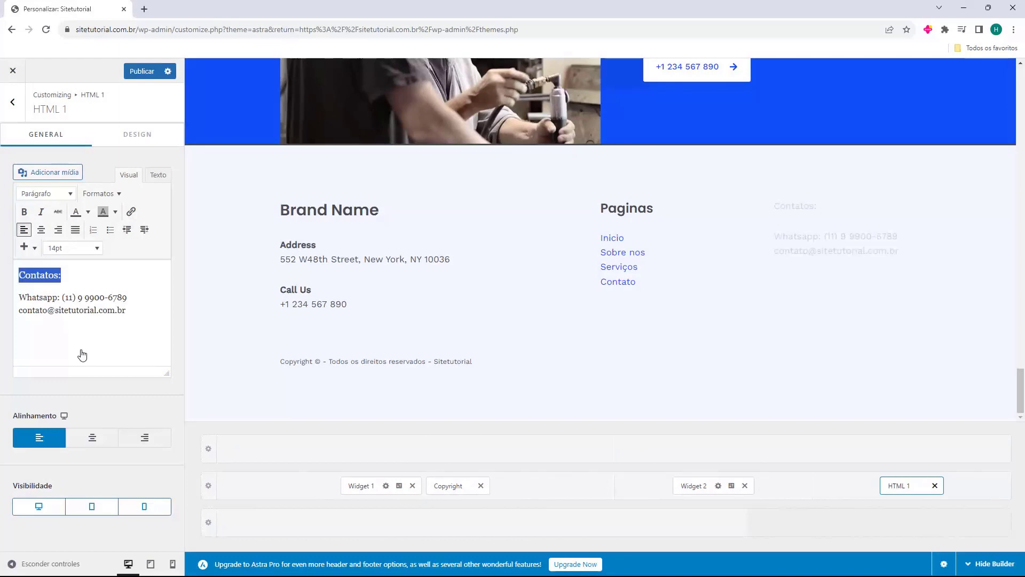
left_click(80, 253)
left_click(81, 391)
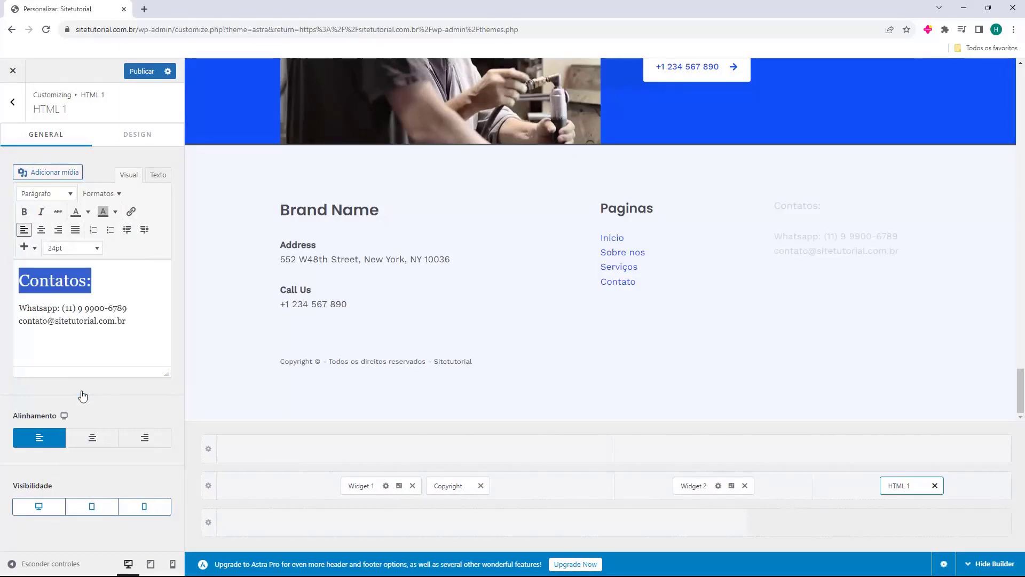
left_click(24, 213)
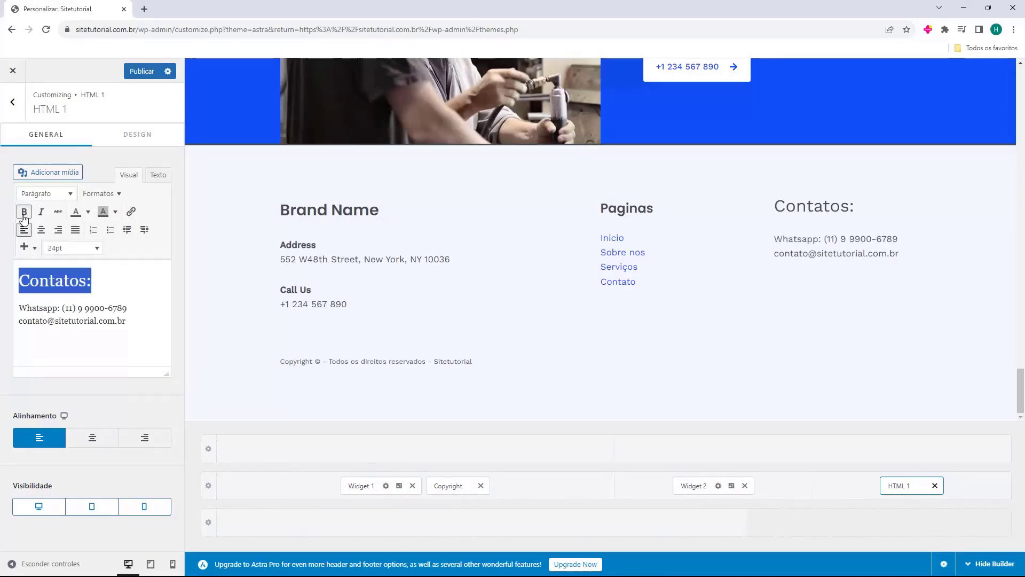
left_click_drag(61, 308, 18, 308)
left_click(24, 212)
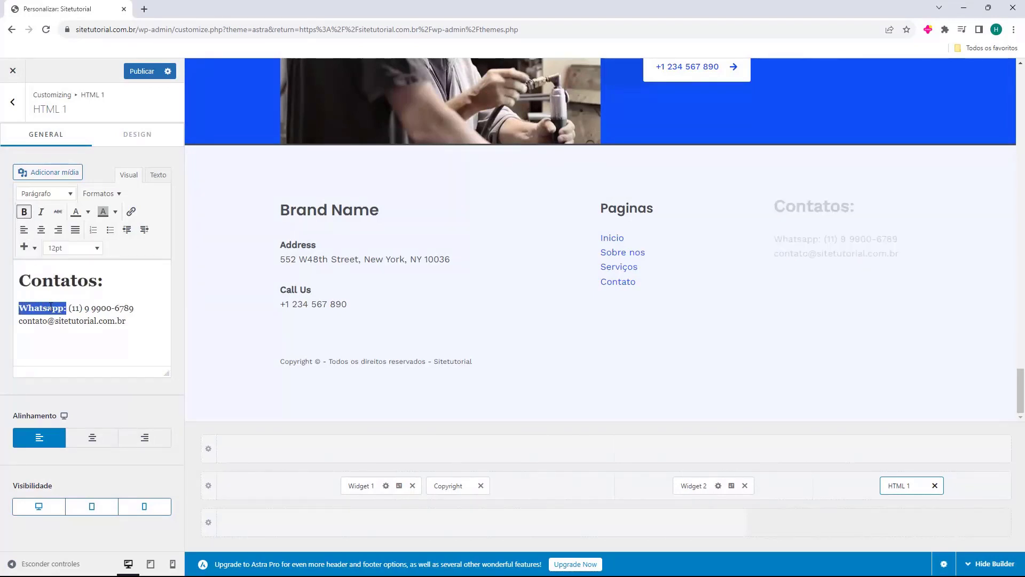
Add below the contact e-mail the lines "Horário de Atendimento", "Segunda à Sabado: 8:00 às 18:00" and "Domingo: 8:00 às 12:00".
left_click(108, 320)
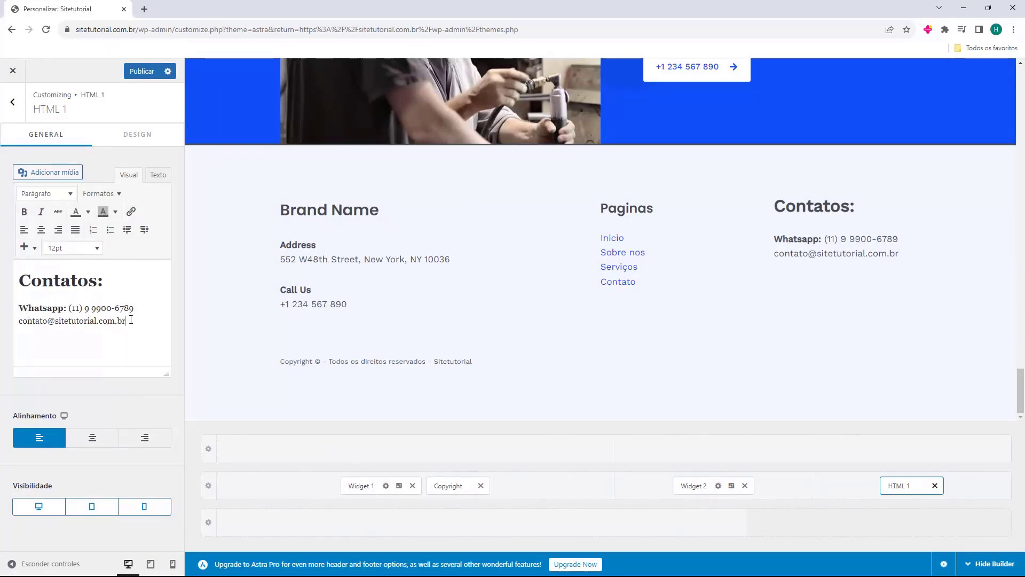
key("Return")
type("Horário de Atendimento Segunda à Sabado: 8:00 às 18:00 Domingo: 08:00 às 12:00")
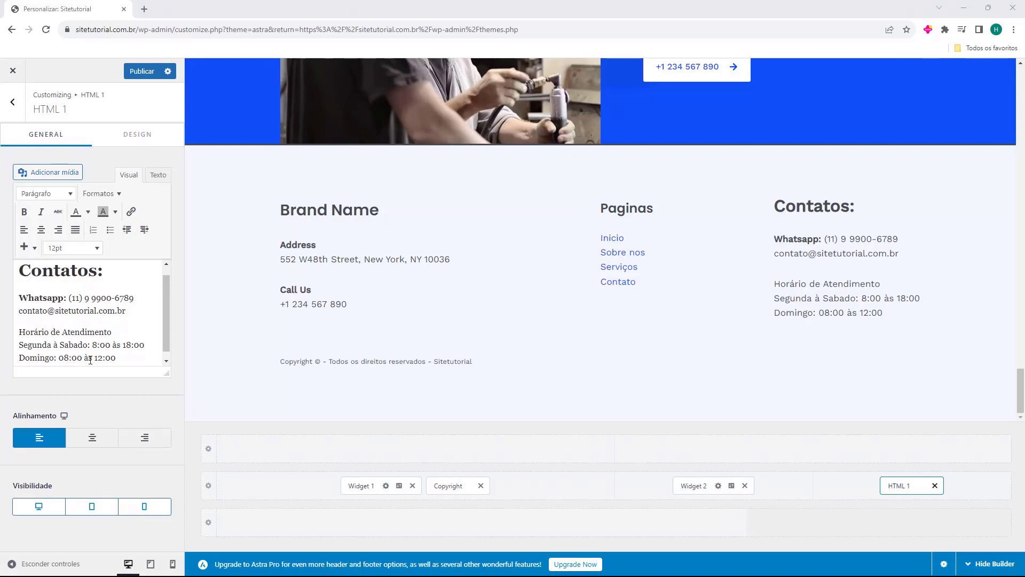
key("BackSpace")
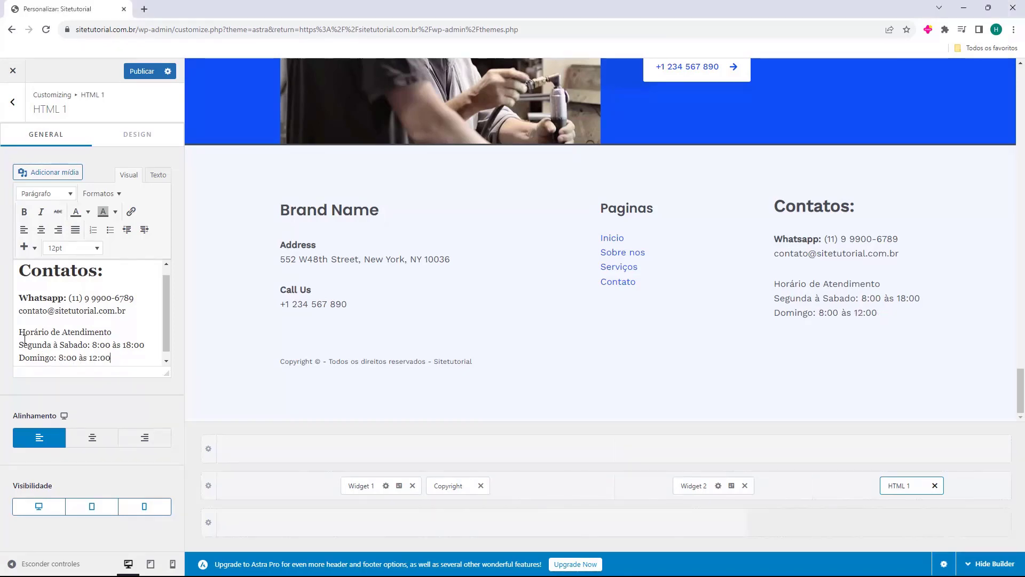
Make the "Horário de Atendimento" line and the "Segunda à Sabado:" and "Domingo:" labels bold.
left_click_drag(20, 334, 112, 333)
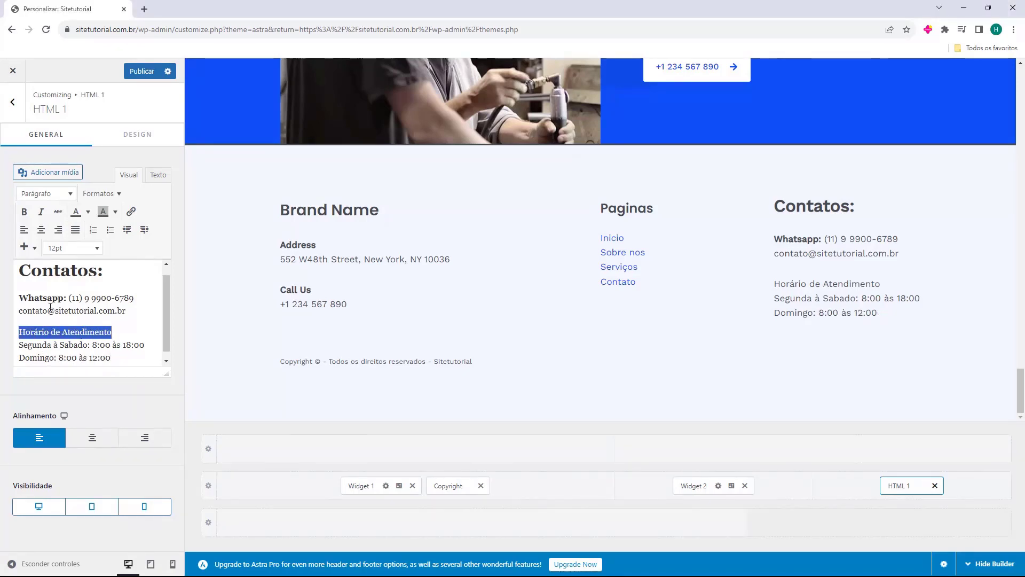
left_click(24, 212)
left_click_drag(90, 344, 18, 358)
left_click(24, 212)
left_click(24, 211)
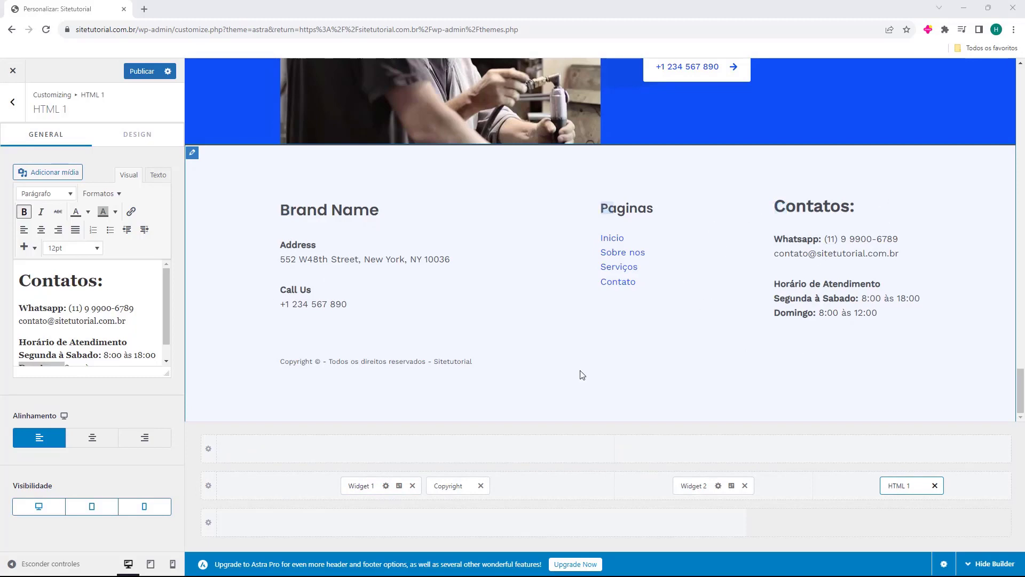
Open the "Brand Name" text block in Widget 1 and try inserting a "Mídia e texto" block below it.
left_click(361, 485)
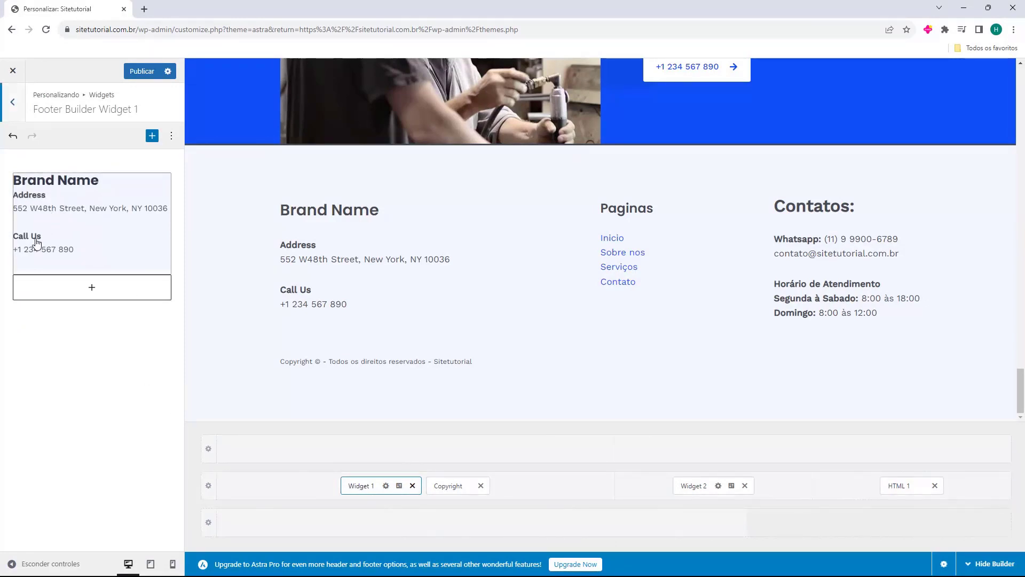
left_click(68, 250)
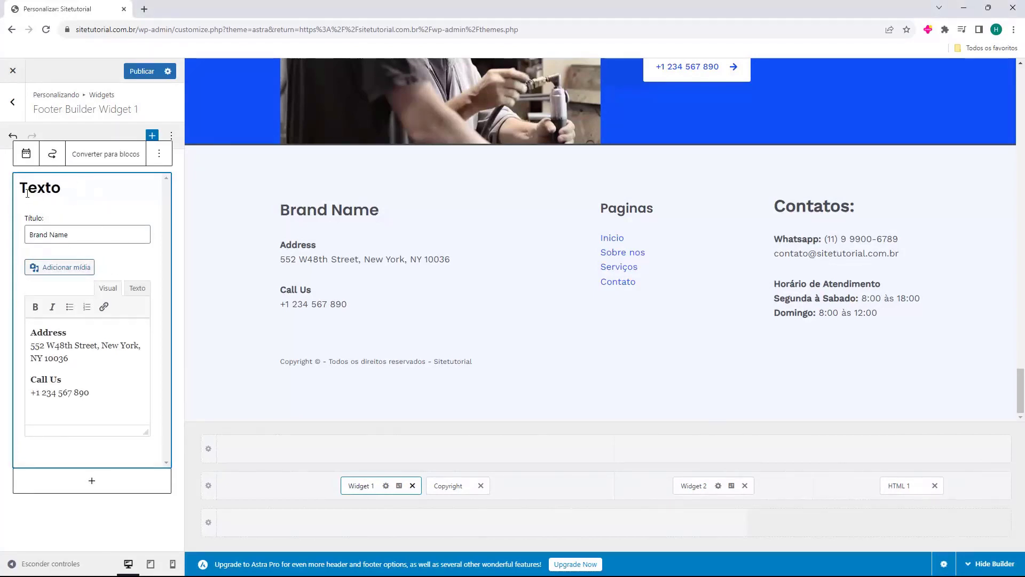
left_click_drag(29, 235, 68, 233)
left_click_drag(35, 332, 90, 394)
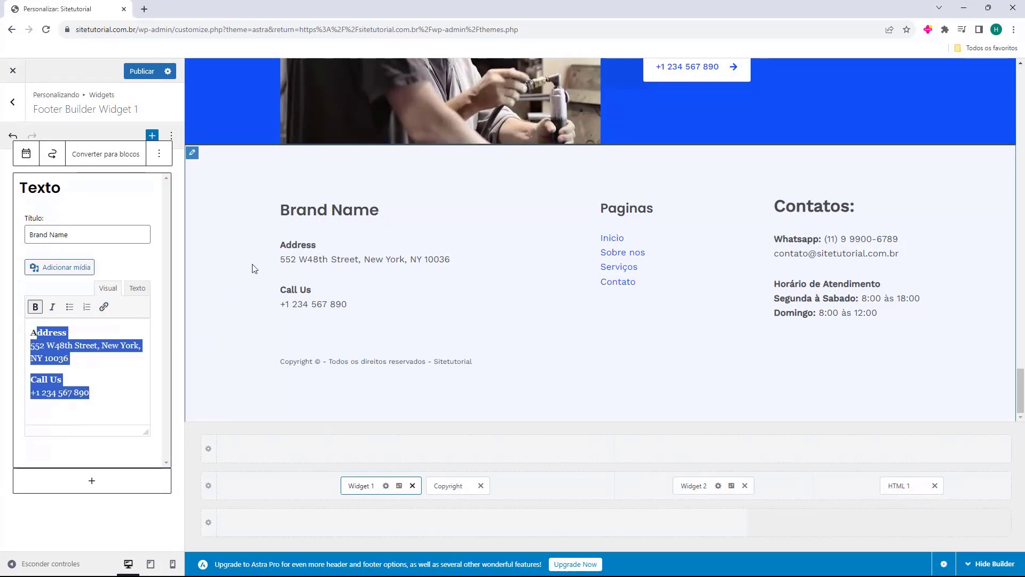
left_click(85, 234)
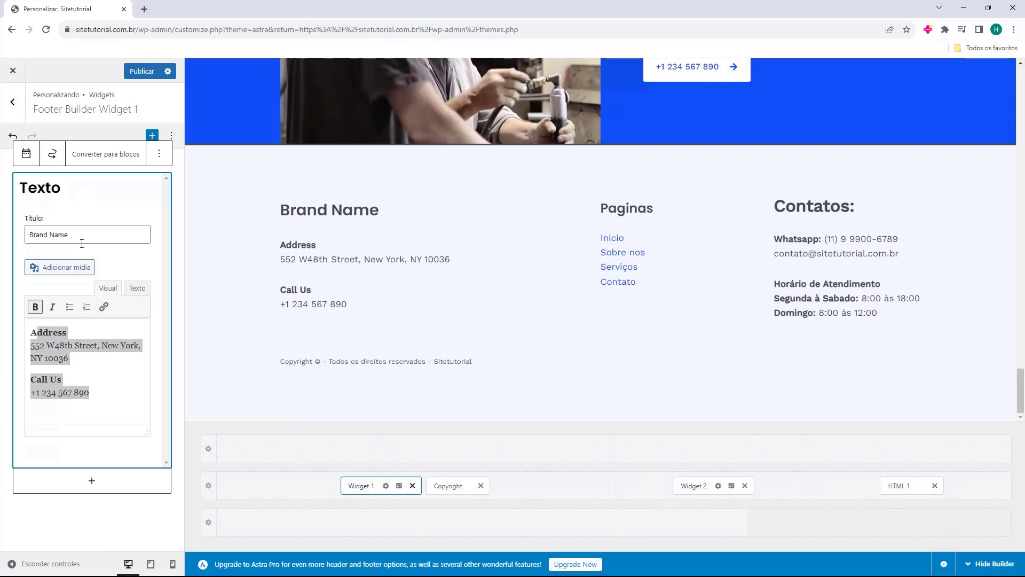
left_click(73, 362)
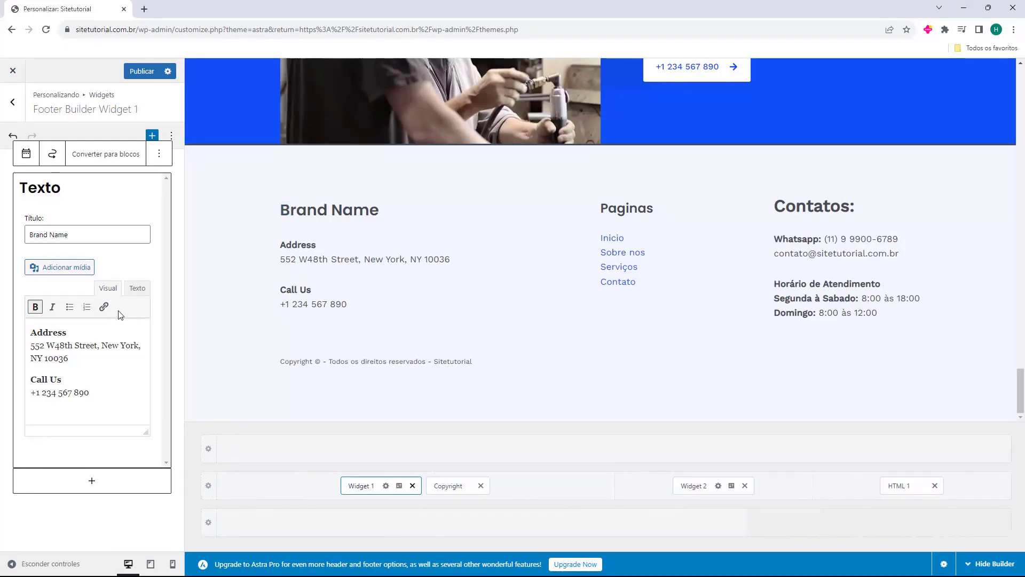
left_click(172, 267)
left_click(91, 287)
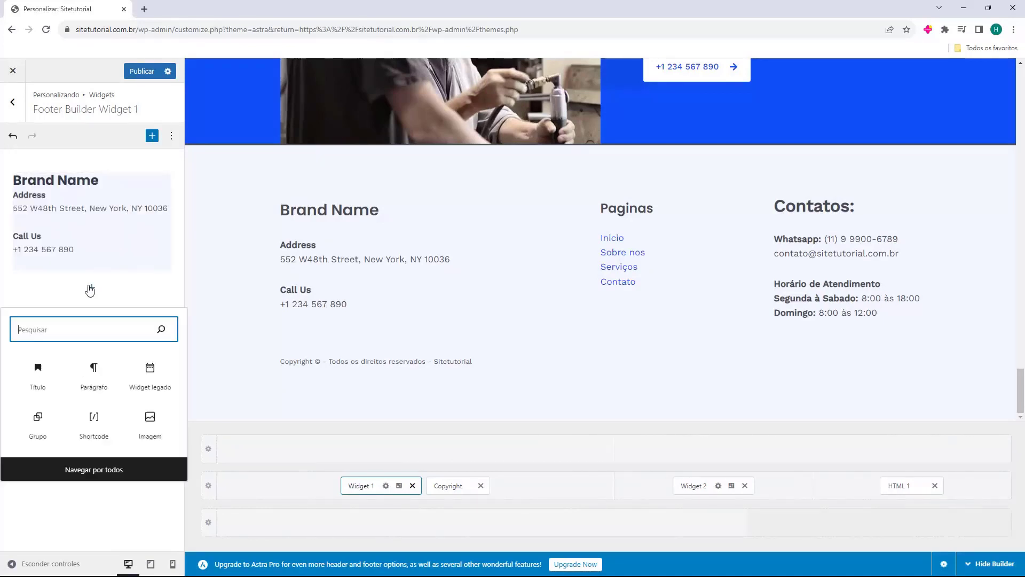
type("texto")
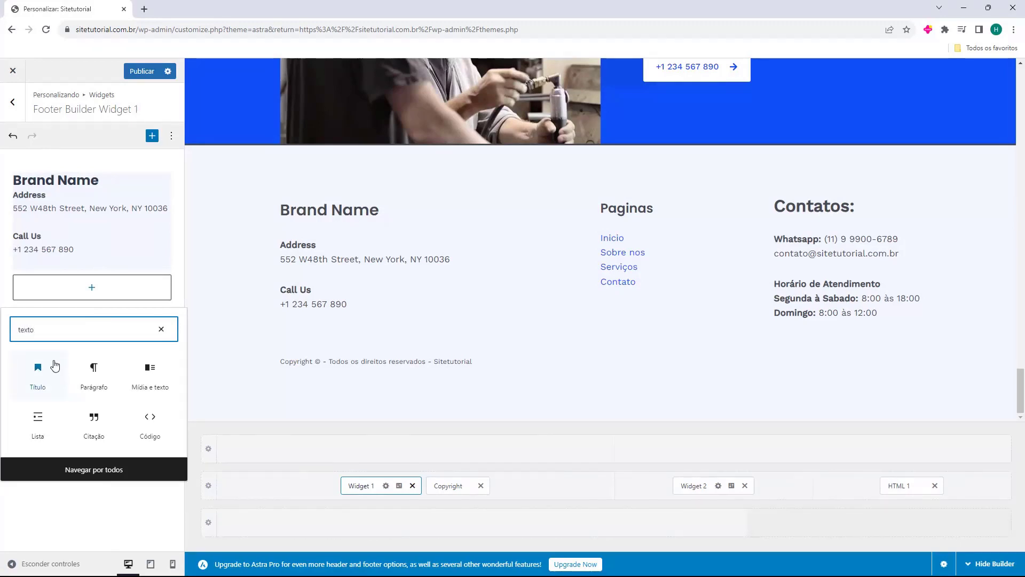
left_click(143, 372)
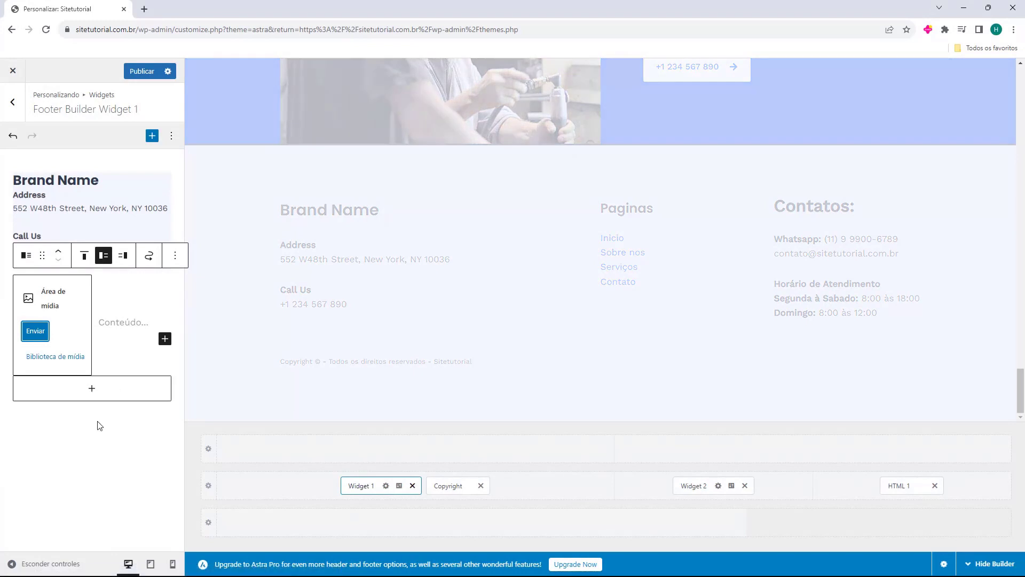
left_click(87, 209)
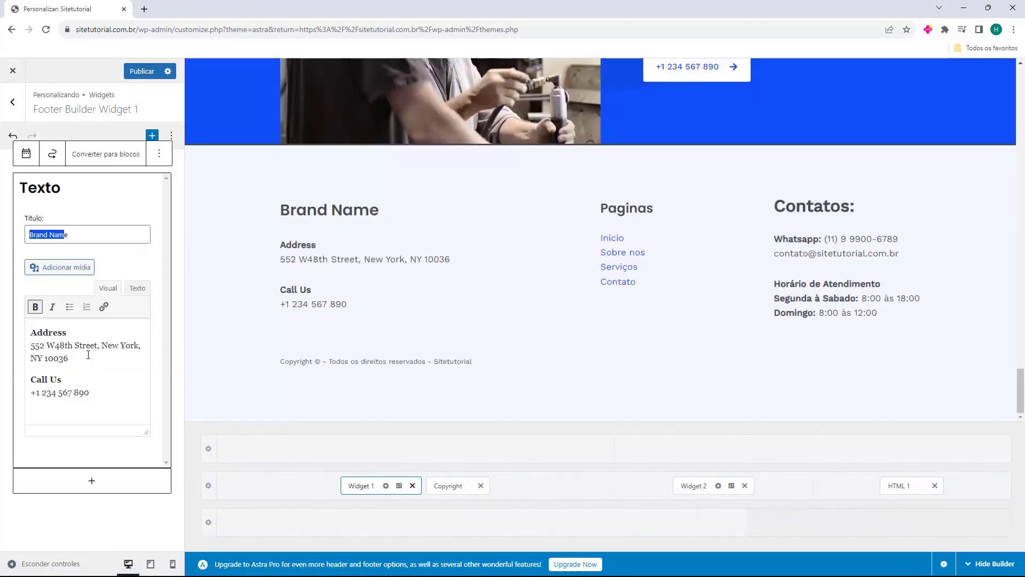
triple_click(73, 237)
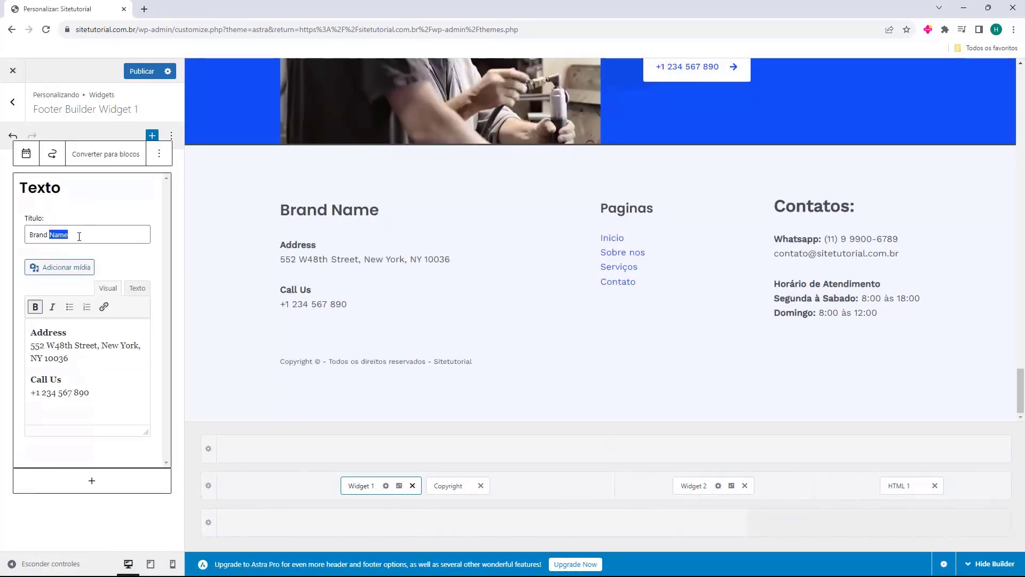
left_click_drag(89, 392, 29, 336)
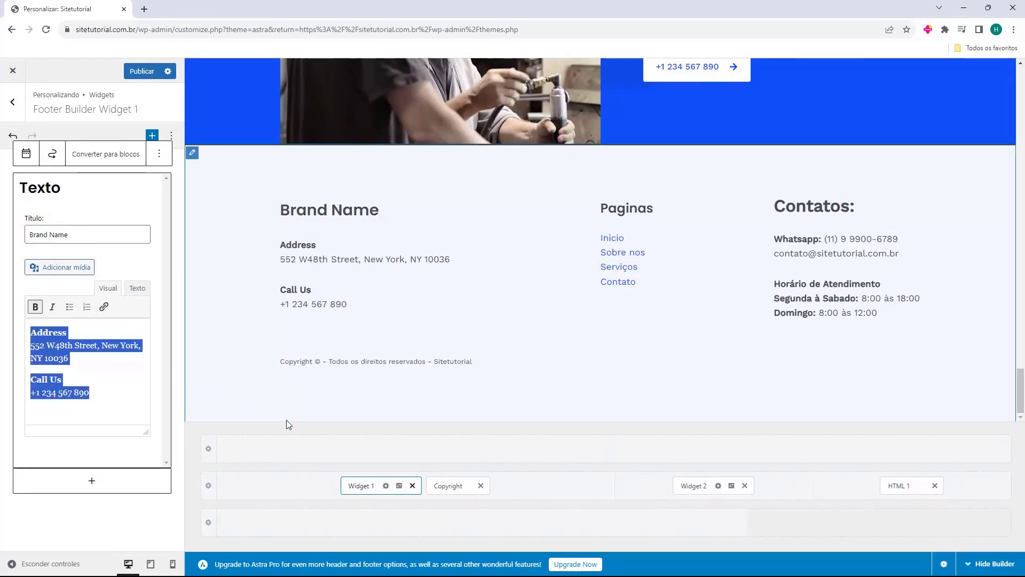
Replace Widget 1 in the main footer row's first column with the HTML 2 element, placed before Copyright.
left_click(412, 485)
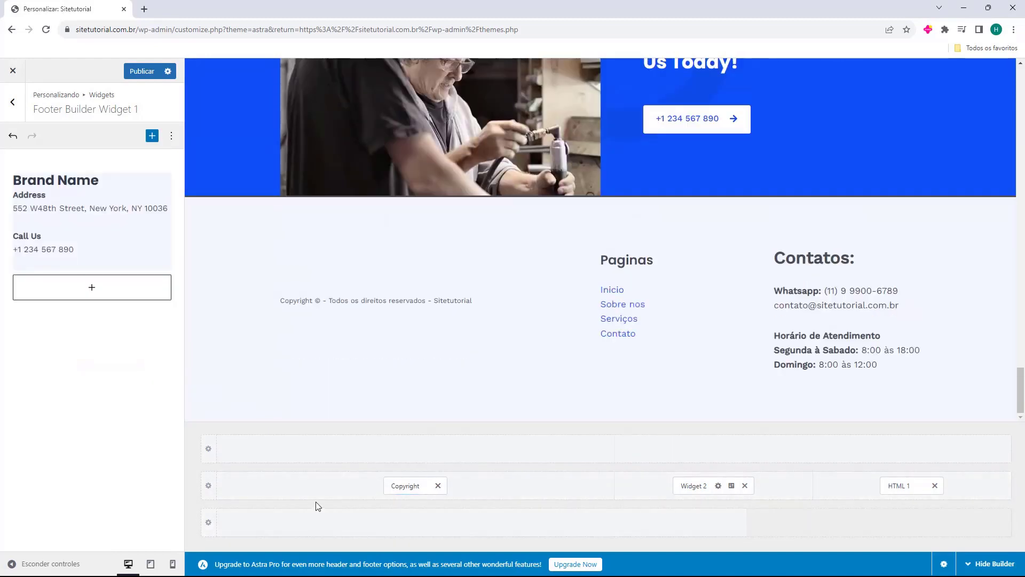
left_click(321, 491)
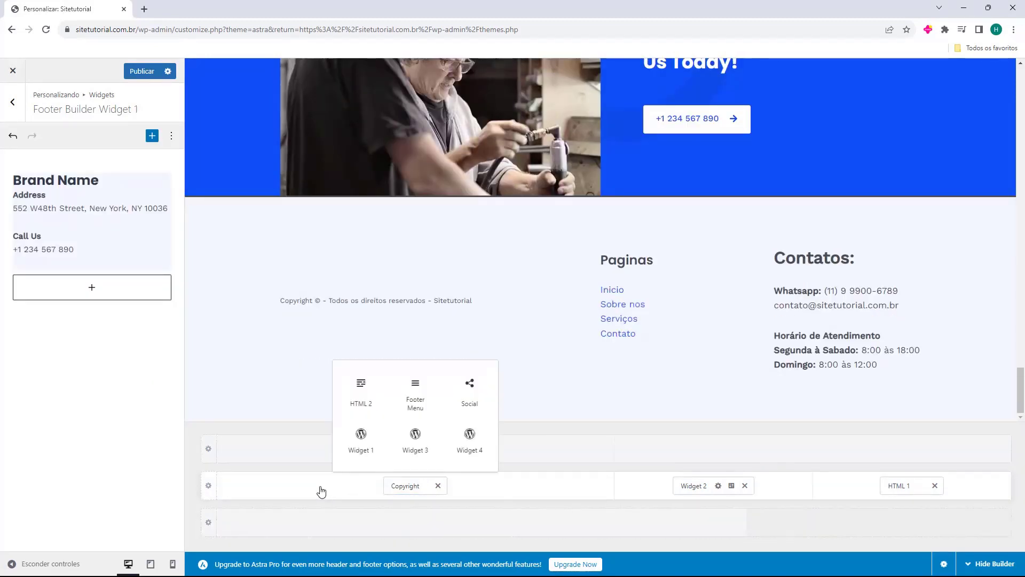
left_click(361, 393)
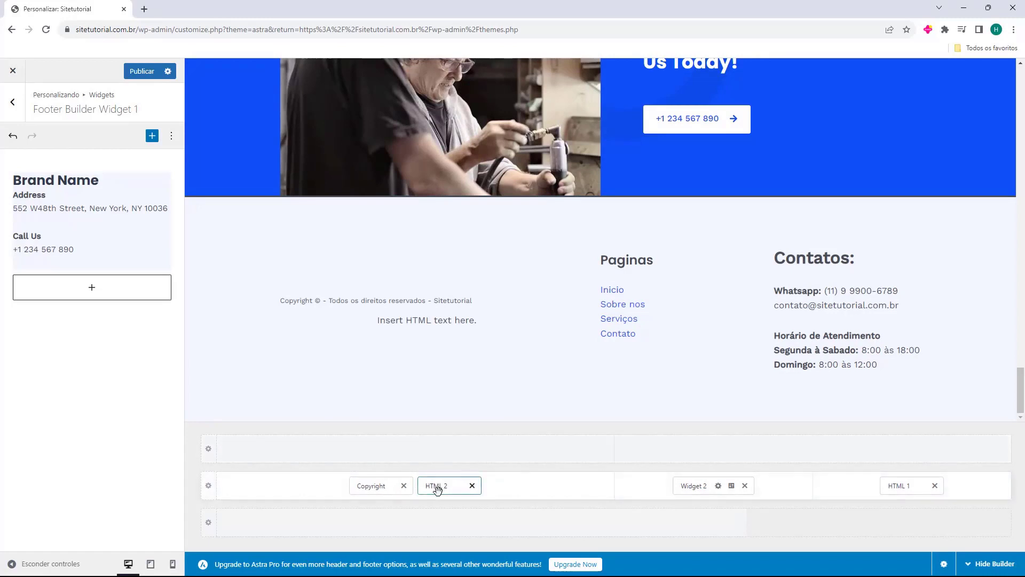
left_click_drag(439, 492, 366, 500)
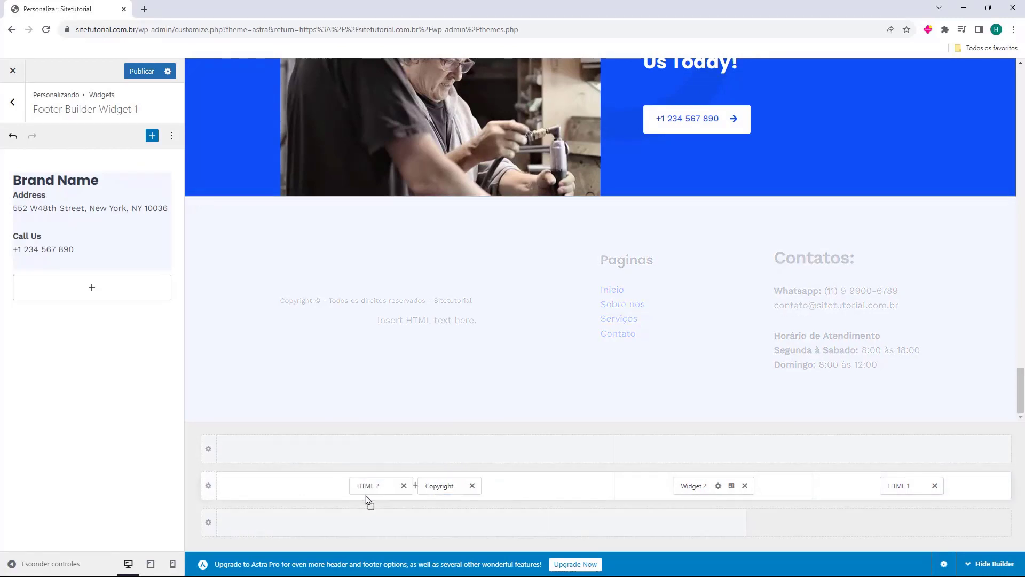
Align HTML 2 left and replace its placeholder text with "Quem somos".
left_click(369, 486)
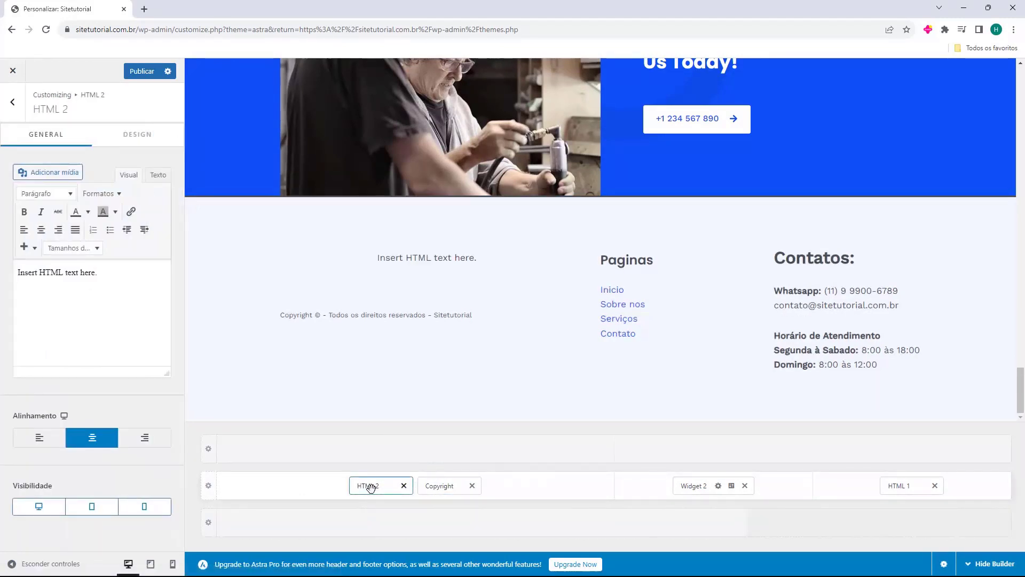
left_click(39, 443)
triple_click(59, 304)
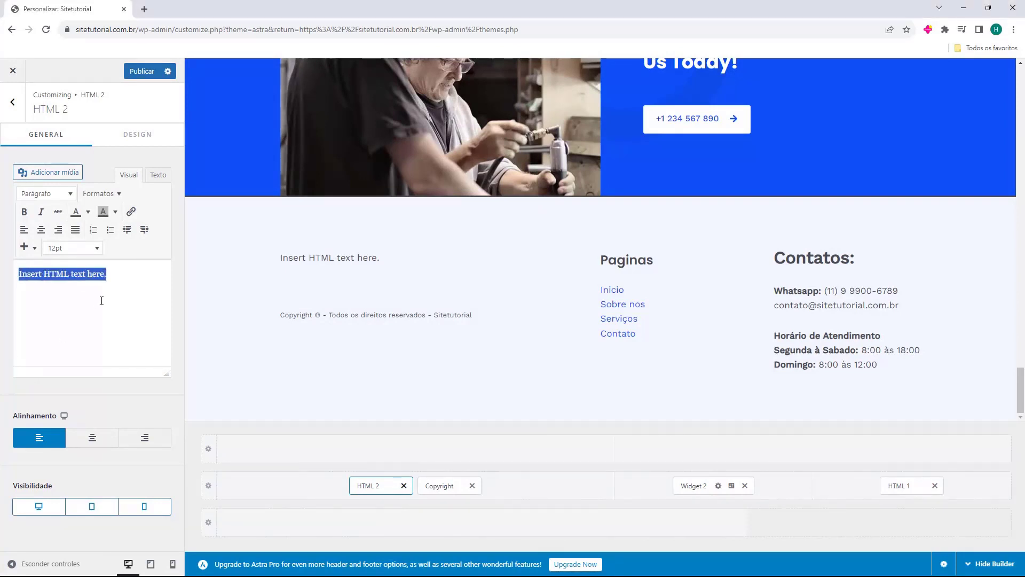
type("Qyen")
key("BackSpace")
key("BackSpace")
key("BackSpace")
type("uem somos")
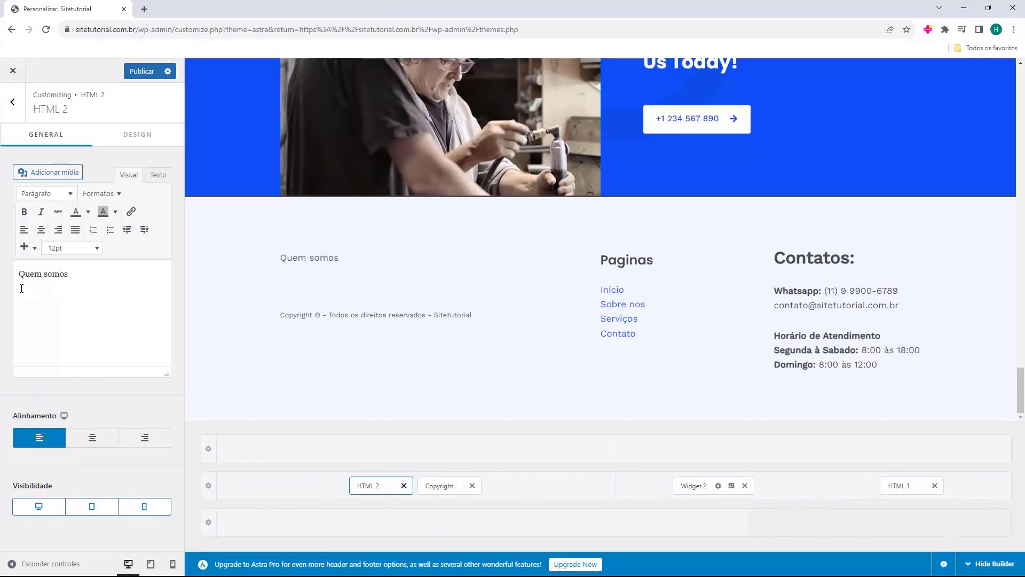
Format the "Quem somos" heading in HTML 2 as 24pt bold.
left_click_drag(15, 279, 68, 276)
left_click(59, 247)
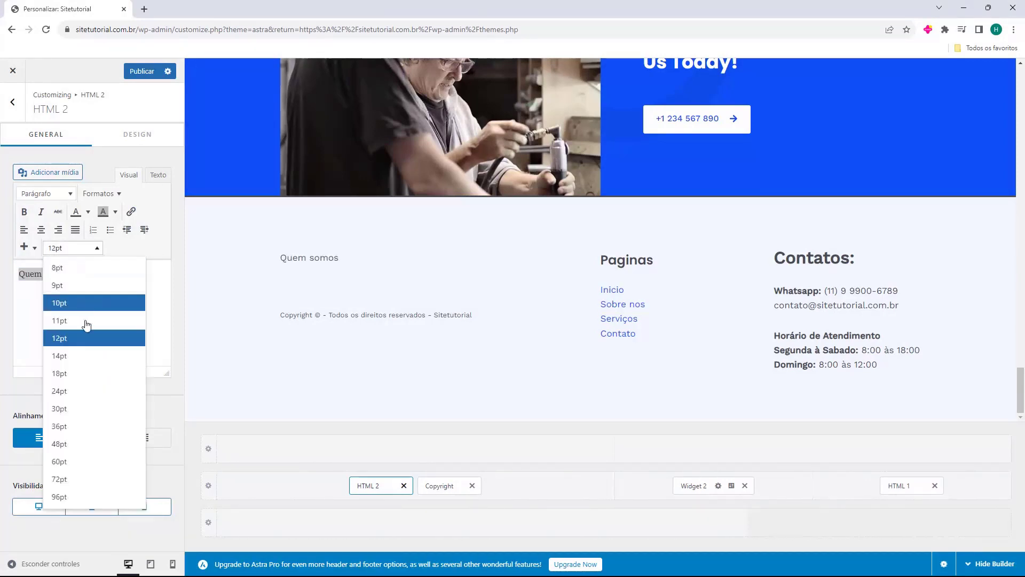
left_click(75, 392)
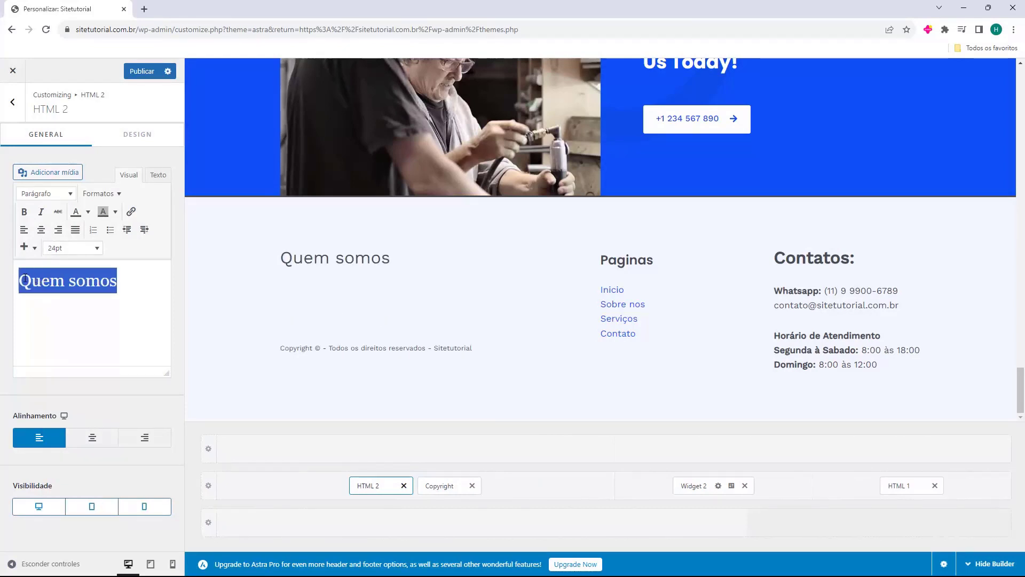
left_click(24, 212)
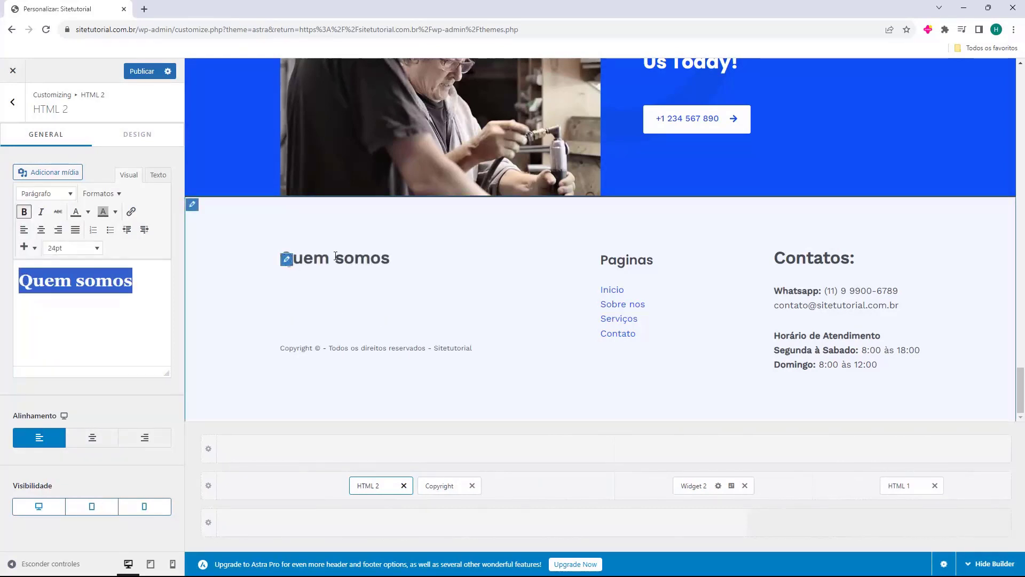
Add a paragraph of placeholder text starting "Lorem ipsum dolor sit amet, consectetur adipiscing elit" below the "Quem somos" heading in HTML 2.
left_click(135, 295)
key("Return")
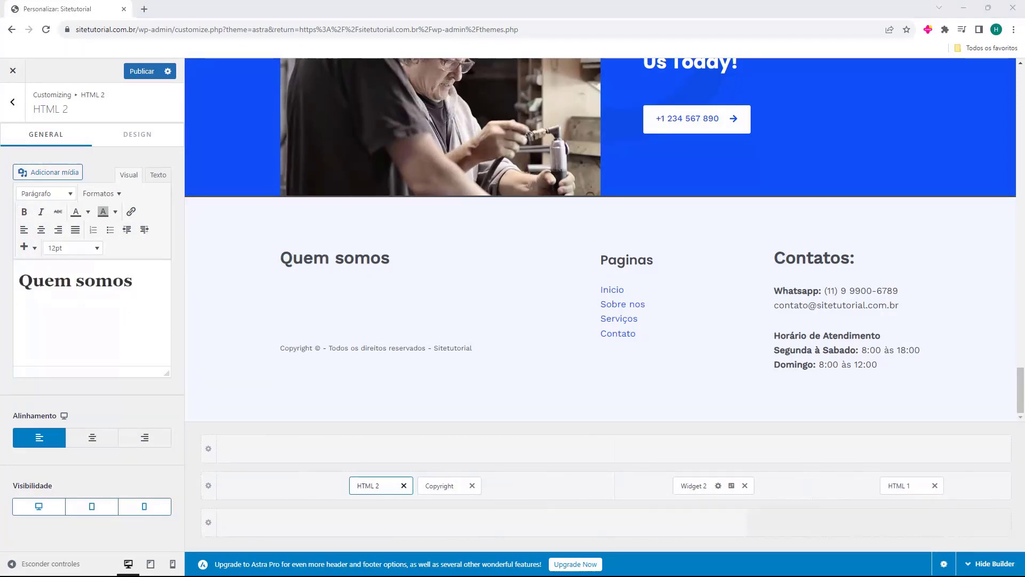
left_click(80, 330)
type("Lorem ipsum dolor sit amet, consectetur adipiscing elit. Vivamus luctus sapien ac porttitor accumsan. Vivamus euismod turpis non hendrerit aliquet. Sed ut dignissim neque, at porttitor odio. Sed sodales arcu sed tellus vulputate bibendum.")
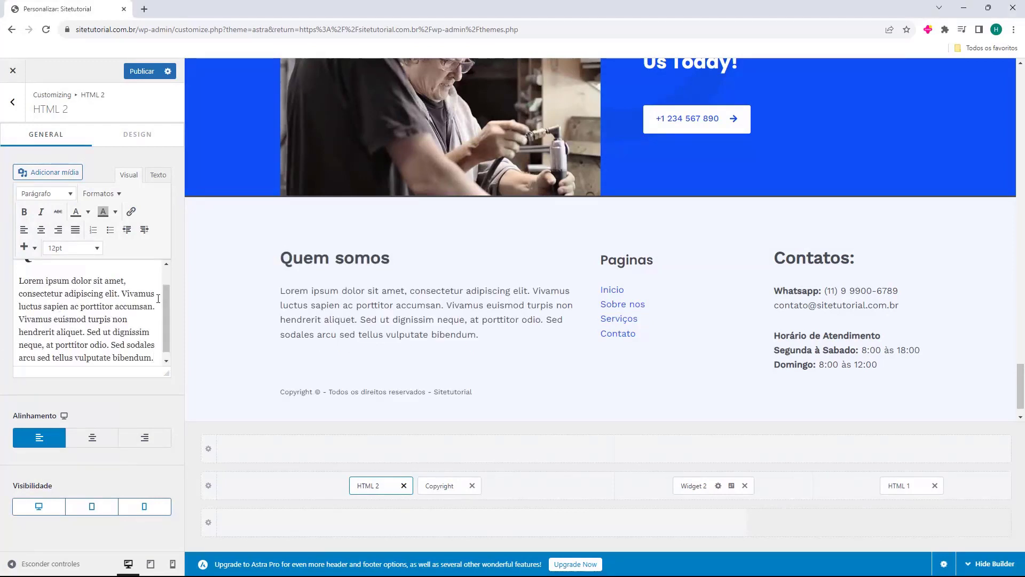
scroll(111, 310, "down", 1)
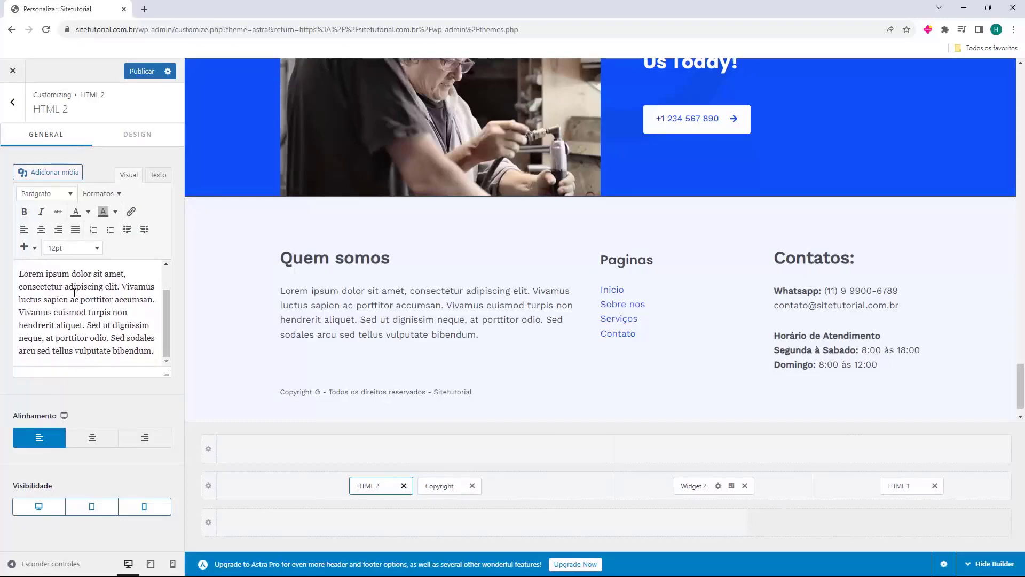
scroll(420, 218, "down", 1)
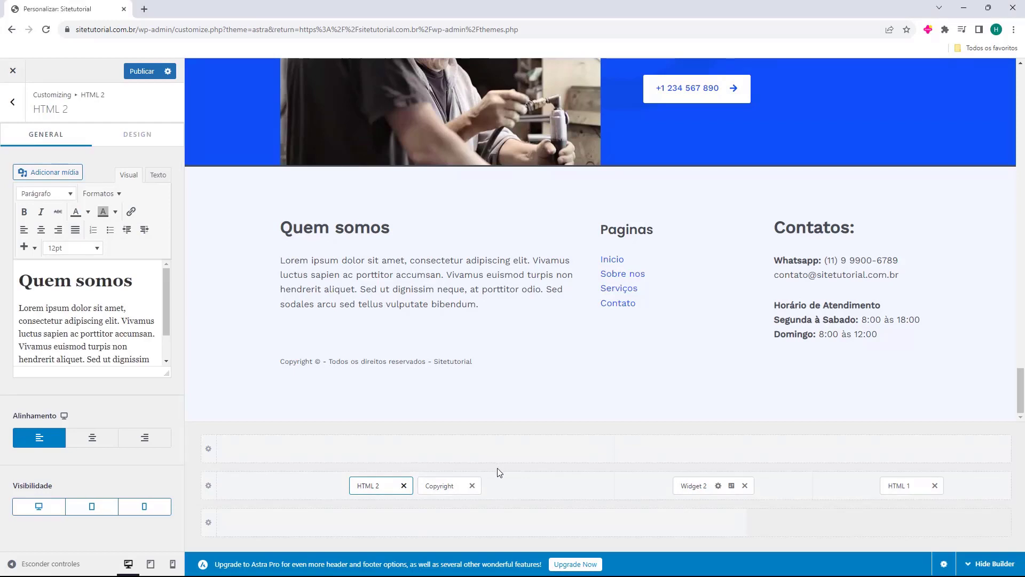
Try several background colors on the main footer row, including #775454, and reset the background.
left_click(208, 487)
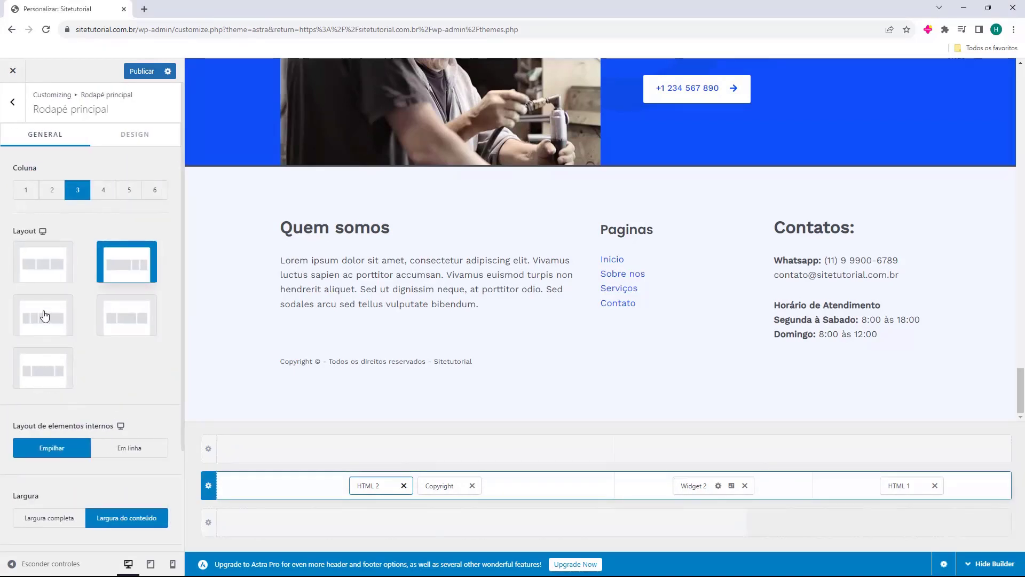
left_click(133, 143)
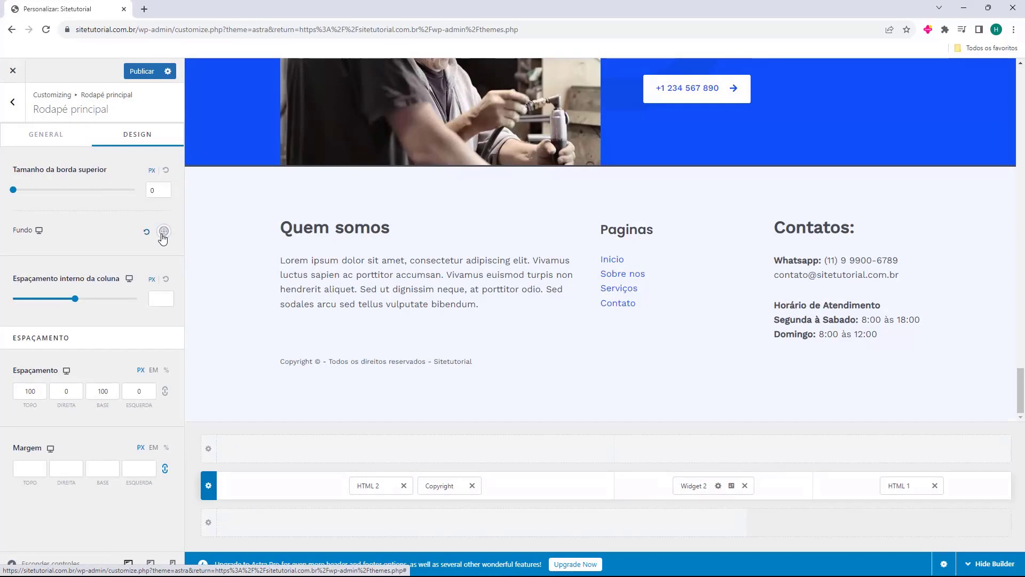
left_click(163, 233)
left_click_drag(106, 327, 160, 340)
left_click(138, 284)
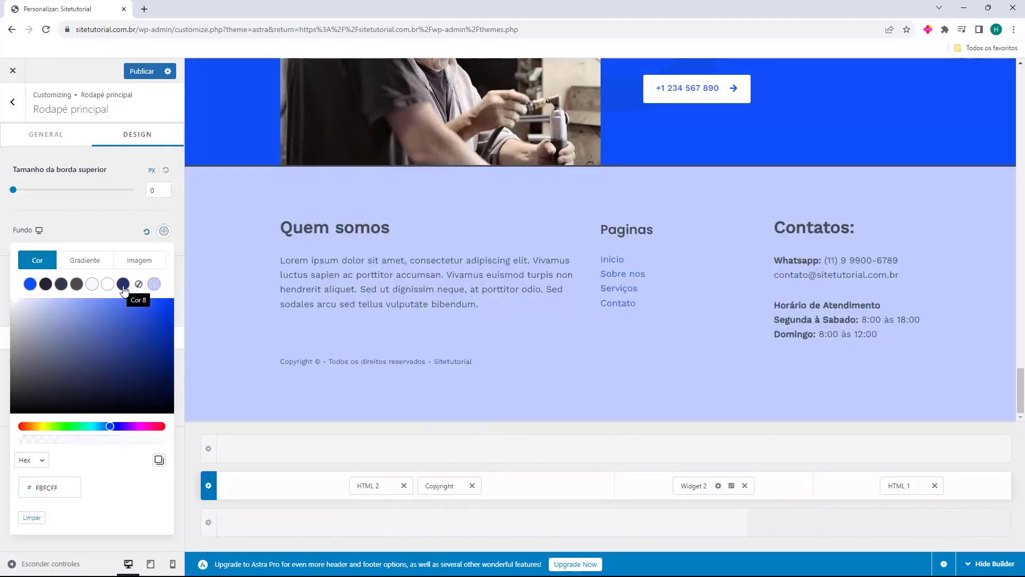
left_click(123, 288)
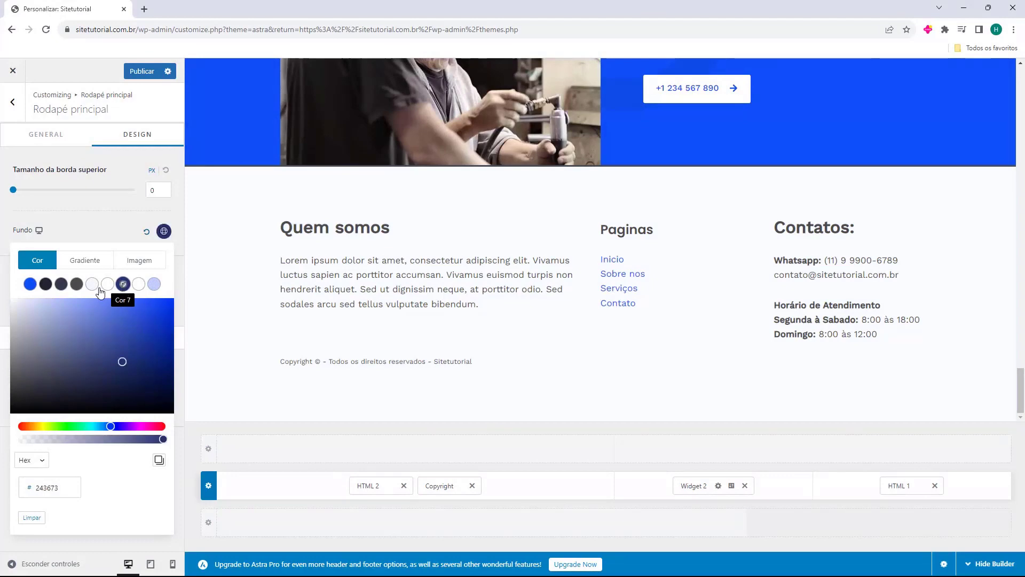
left_click(106, 286)
left_click_drag(129, 359, 59, 359)
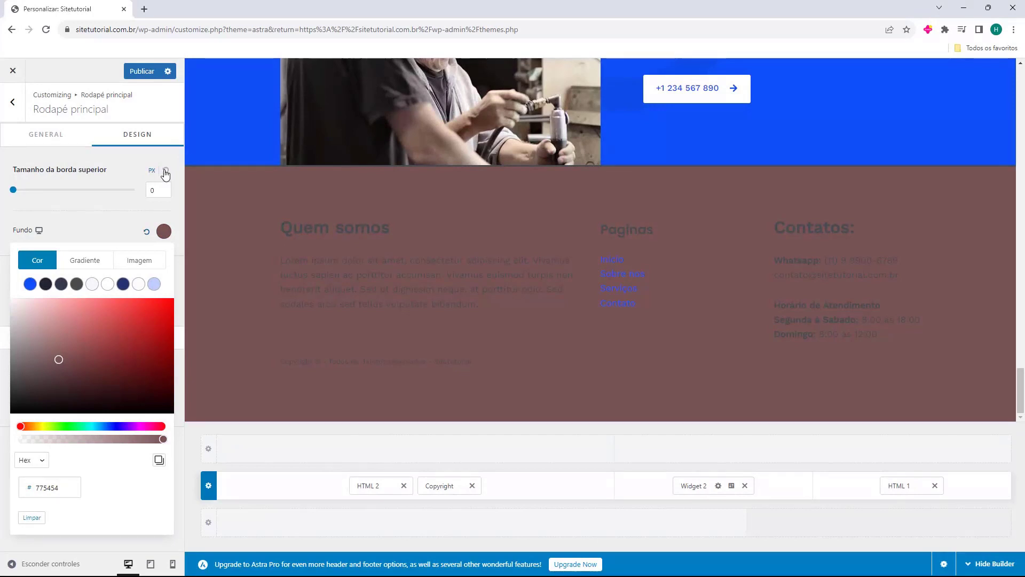
left_click(146, 233)
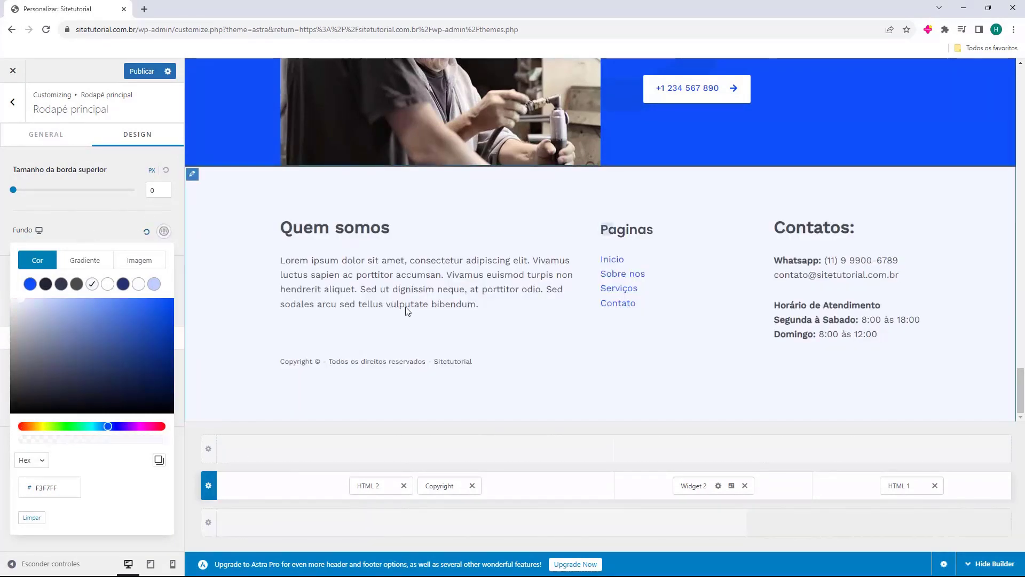
left_click(483, 433)
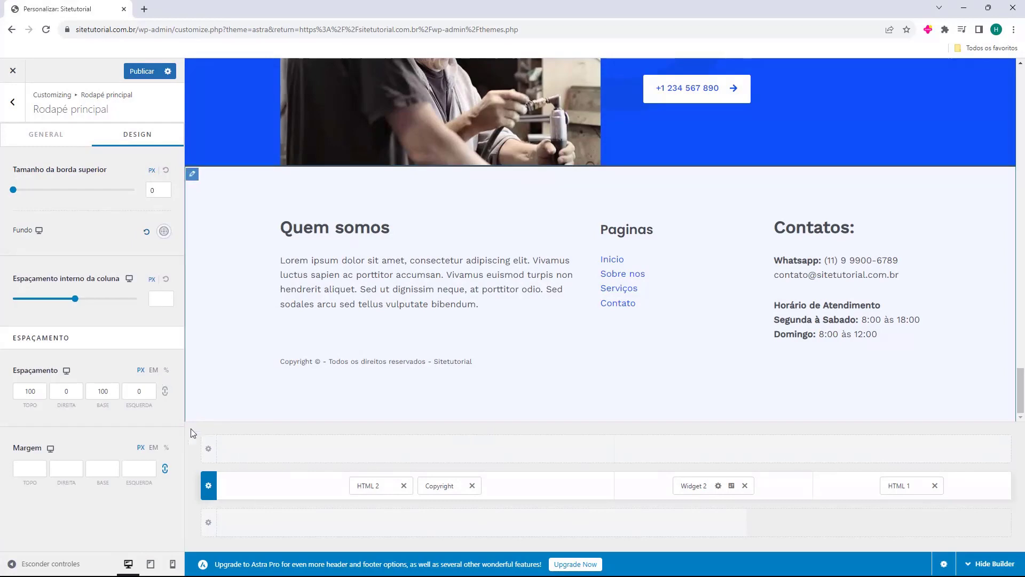
Leave the footer builder, publish the theme customizations and close the customizer.
left_click(592, 422)
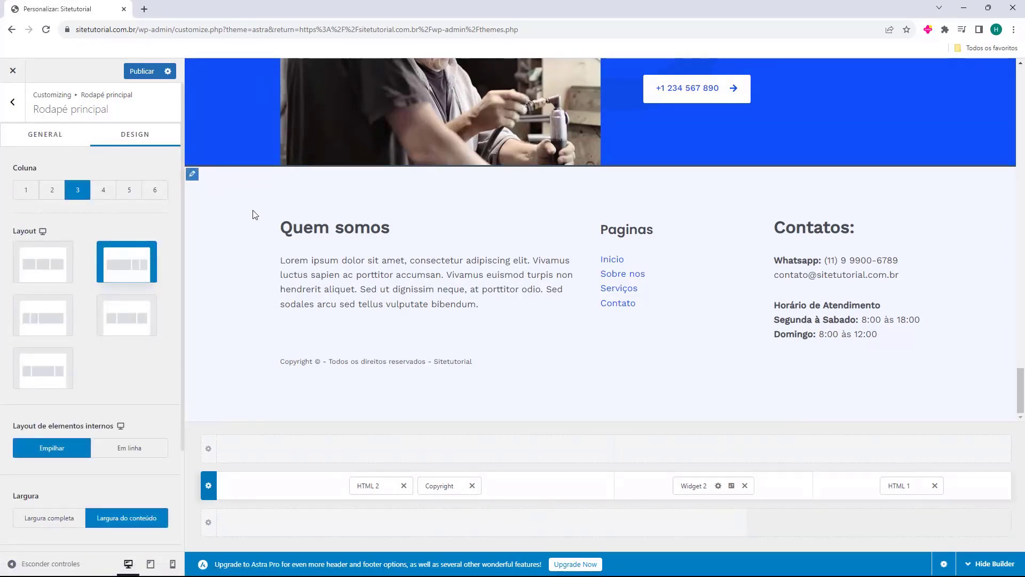
scroll(254, 215, "up", 20)
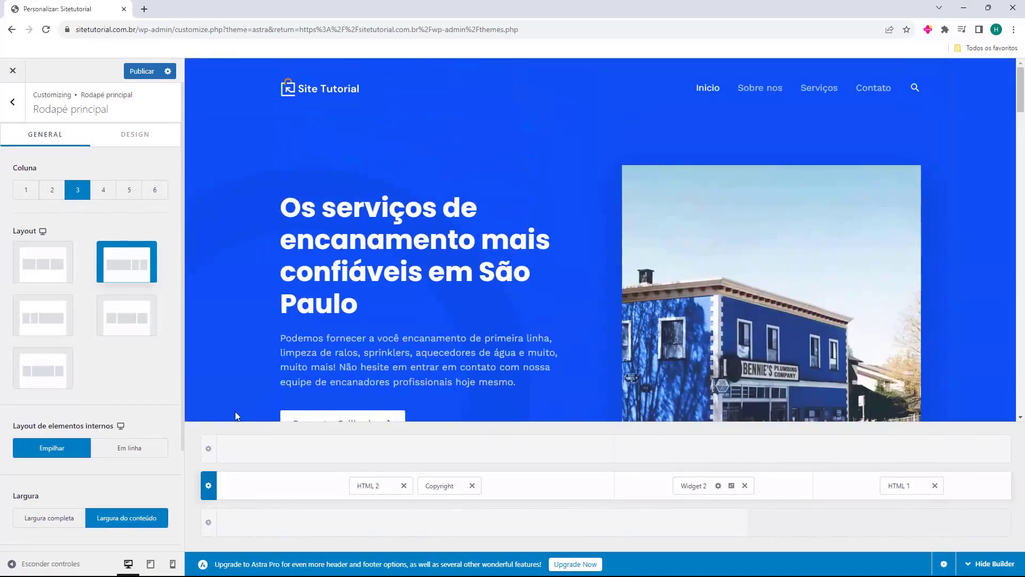
left_click(13, 102)
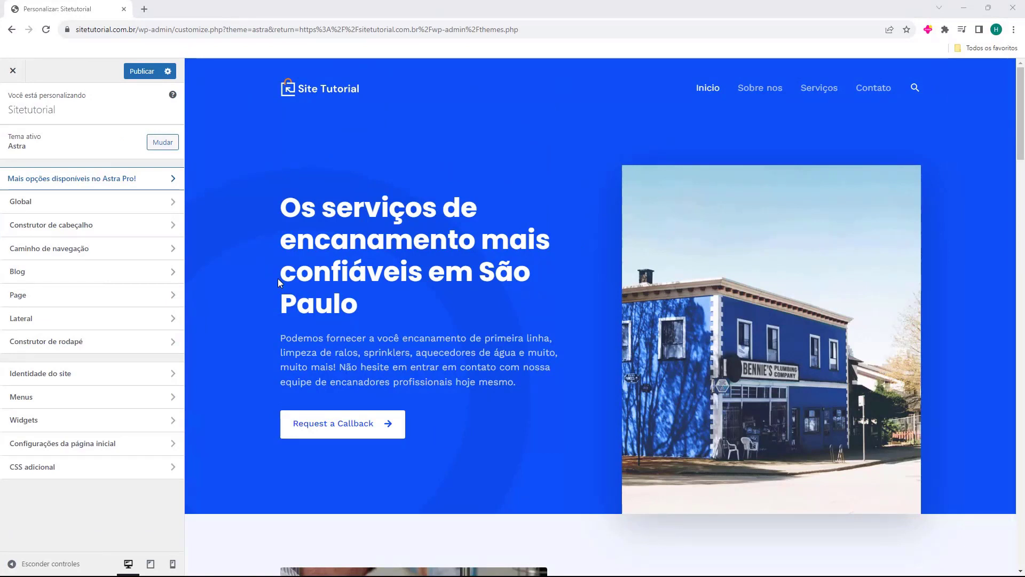
left_click(139, 75)
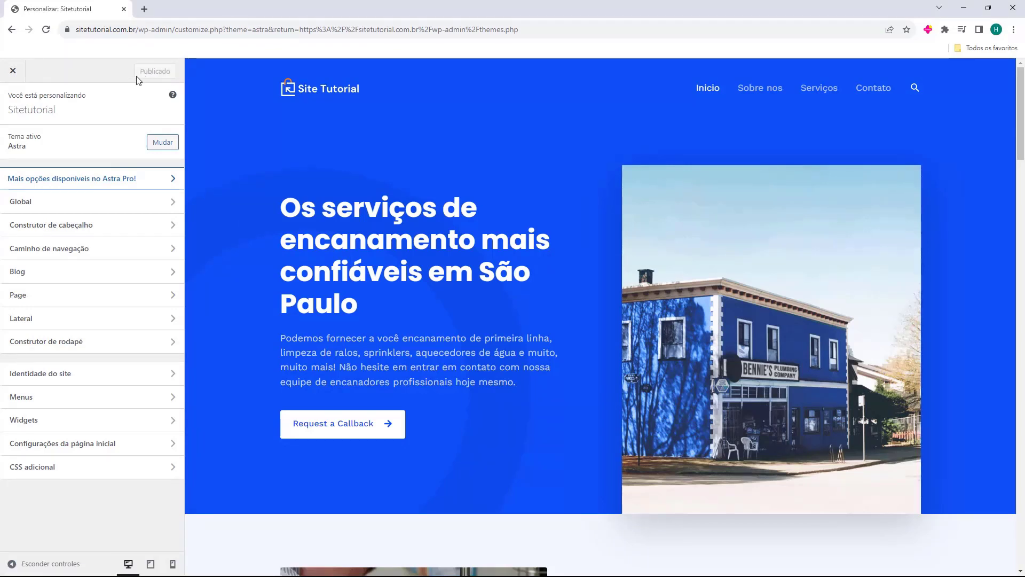
left_click(13, 71)
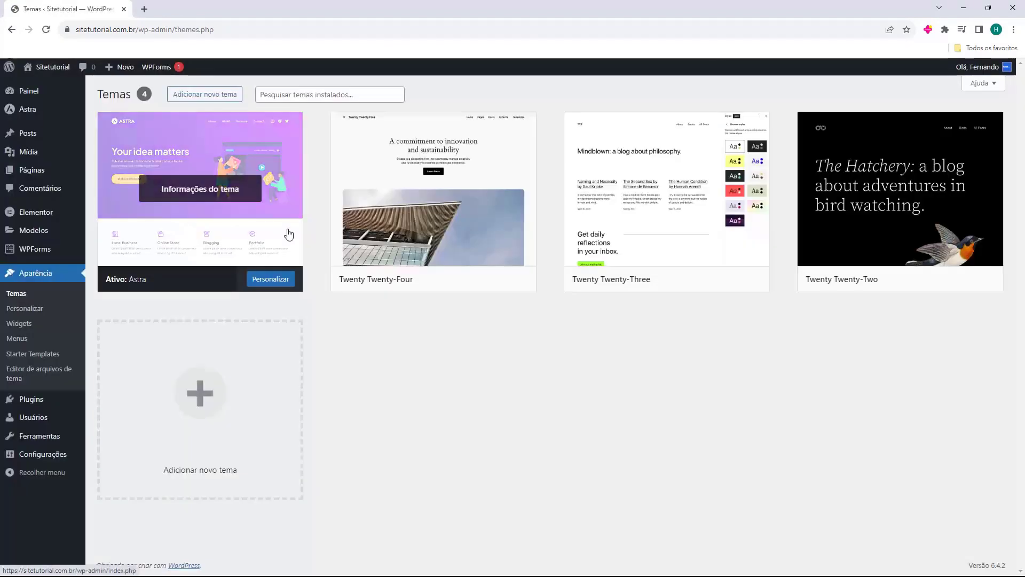
Visit the live site and examine the home page from the header down to the new three-column footer.
mouse_move(68, 132)
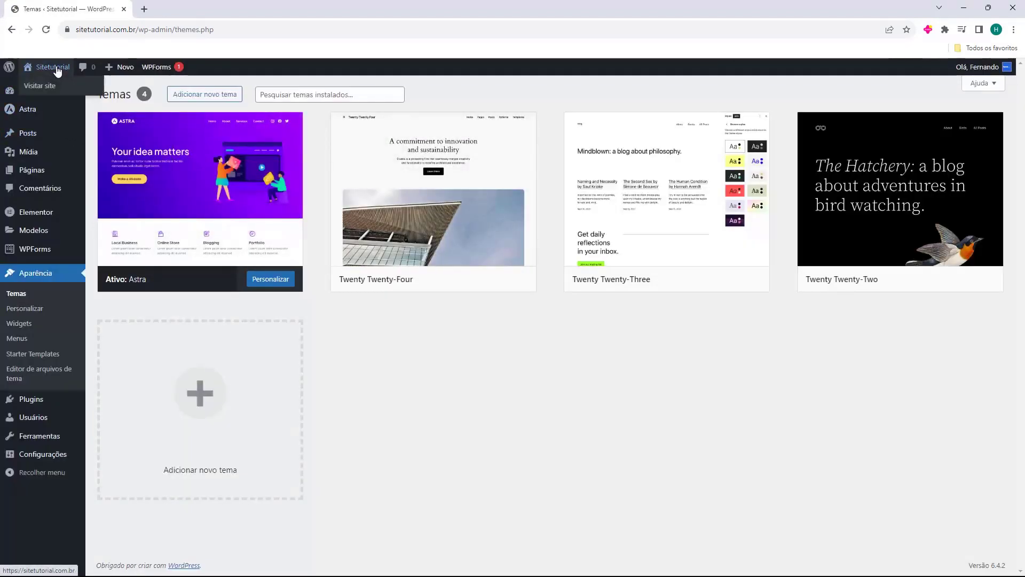
left_click(51, 86)
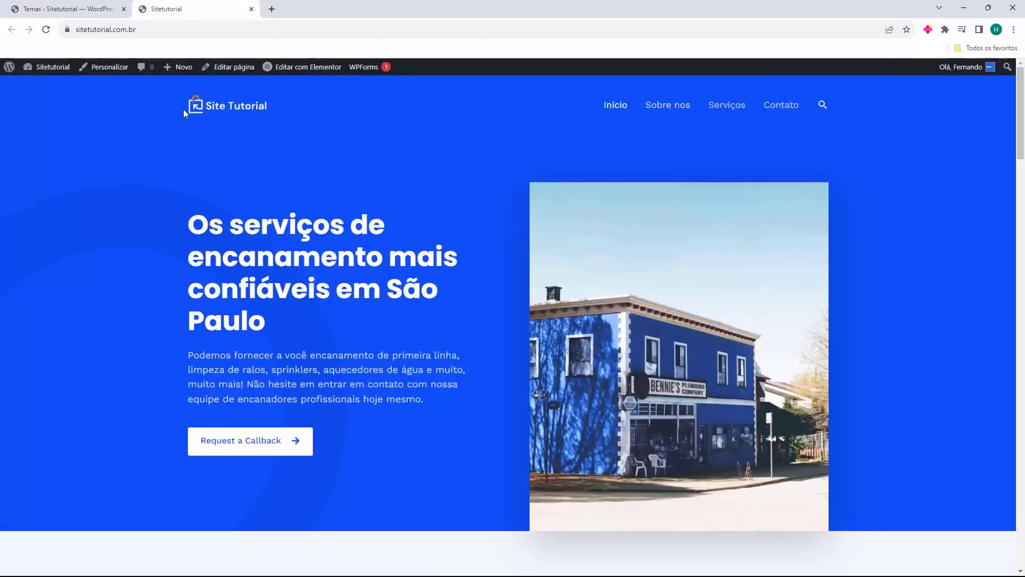
scroll(358, 116, "down", 20)
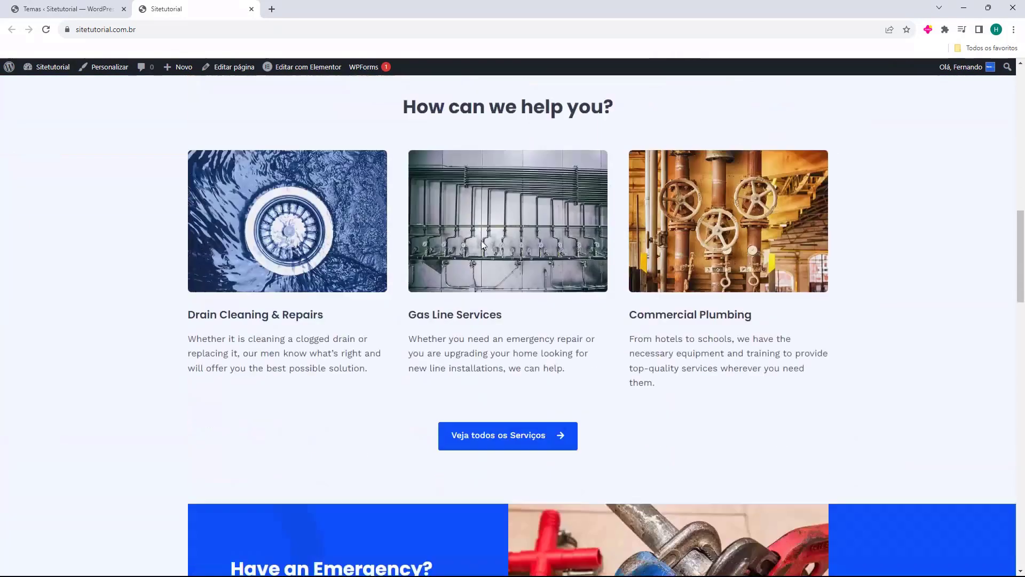
scroll(295, 191, "down", 15)
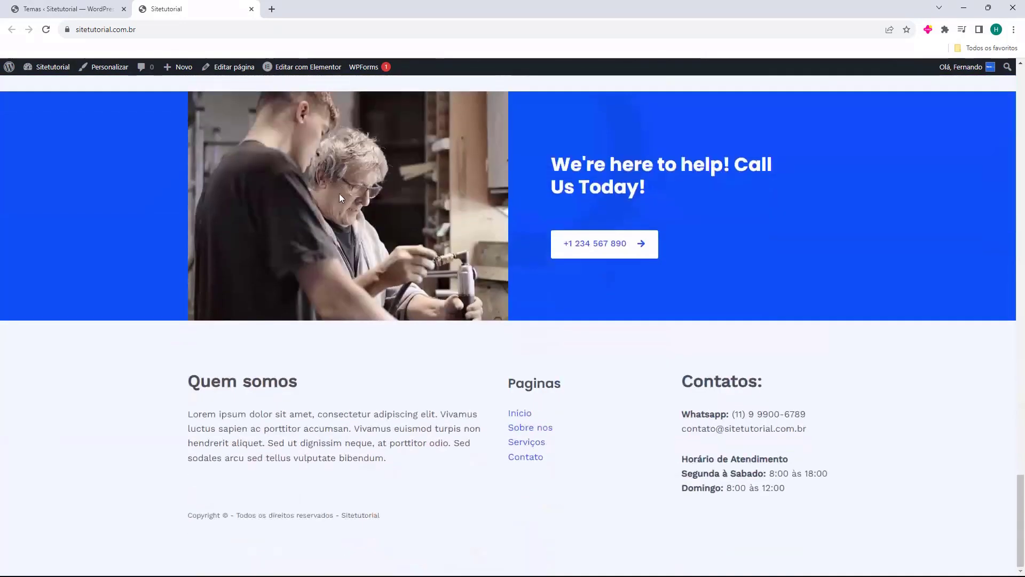
scroll(374, 396, "up", 20)
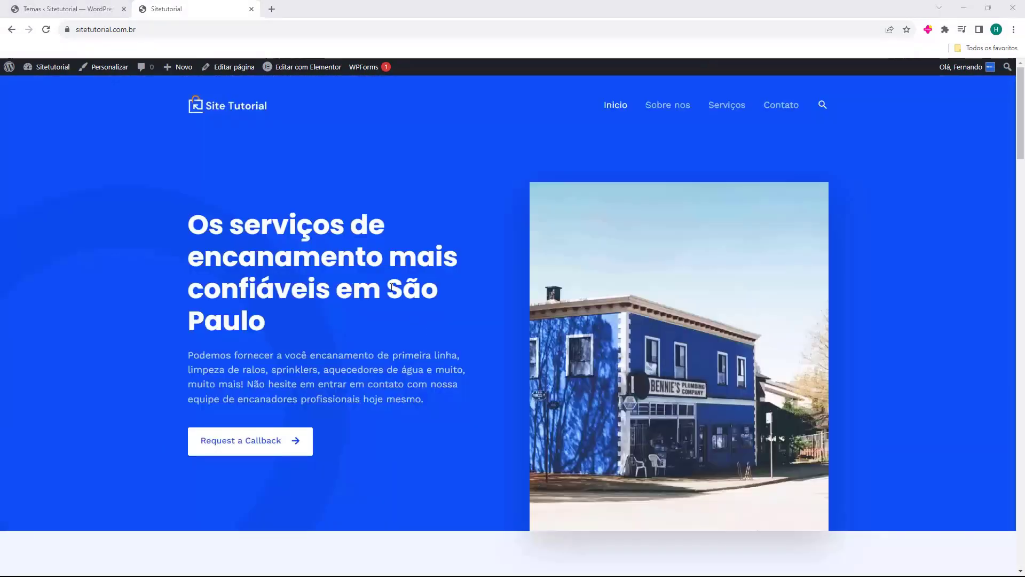
scroll(482, 296, "down", 8)
scroll(444, 222, "down", 20)
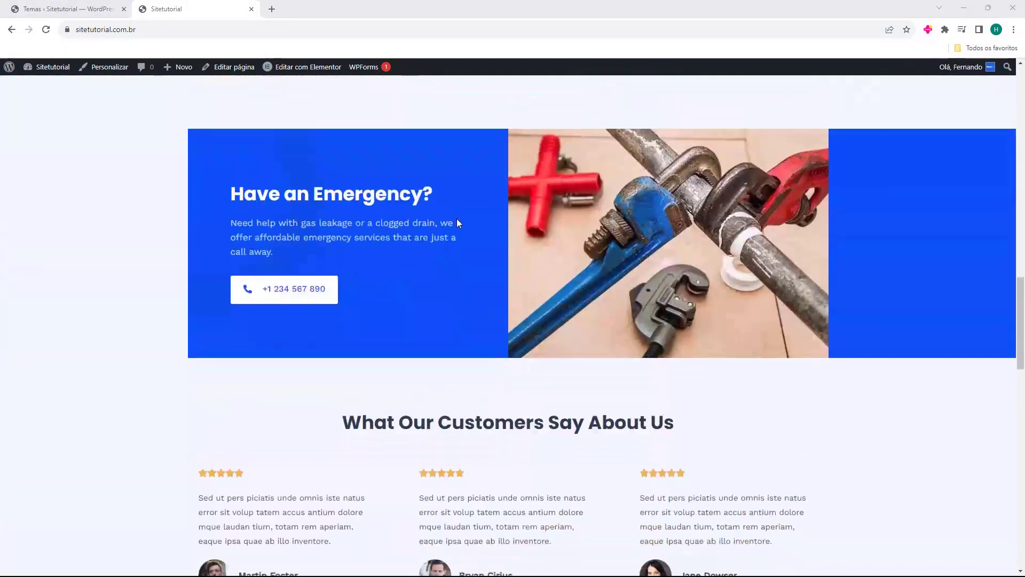
scroll(465, 239, "up", 3)
scroll(469, 256, "up", 20)
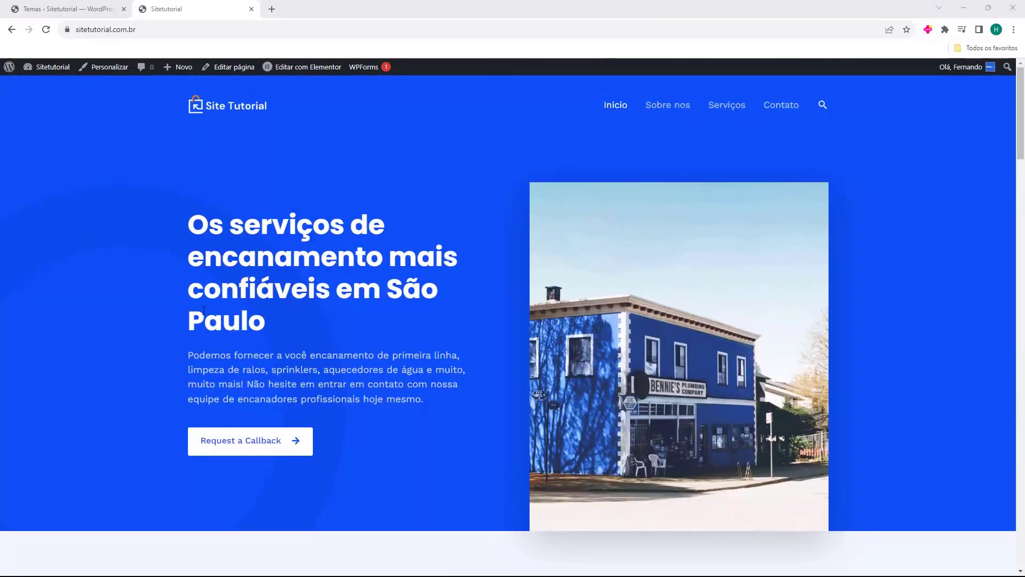
scroll(474, 347, "down", 5)
scroll(463, 345, "up", 5)
Check the site's menu links by visiting the Serviços and Contato pages, review the contact form and close the site tab.
left_click(670, 113)
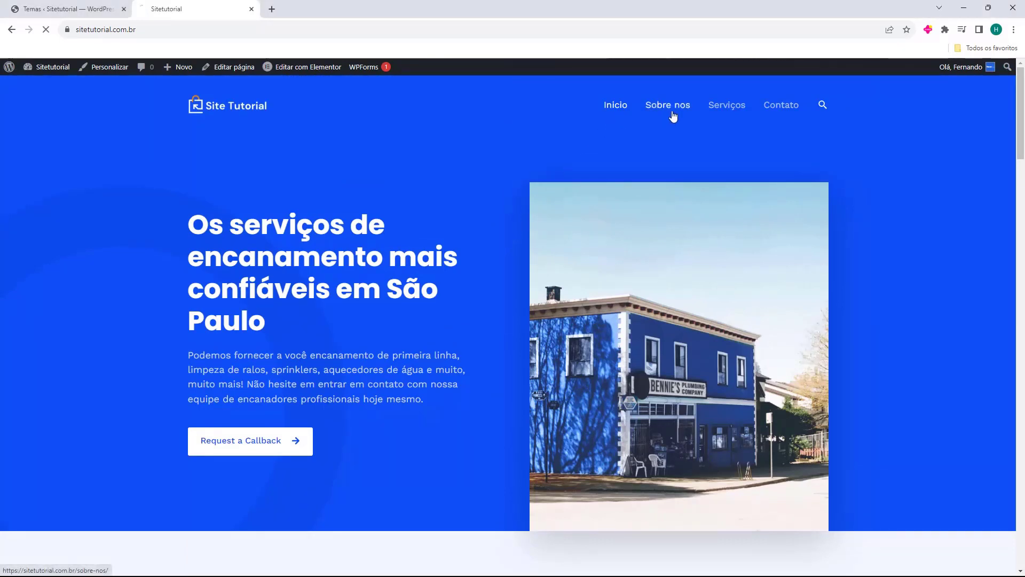
left_click(715, 109)
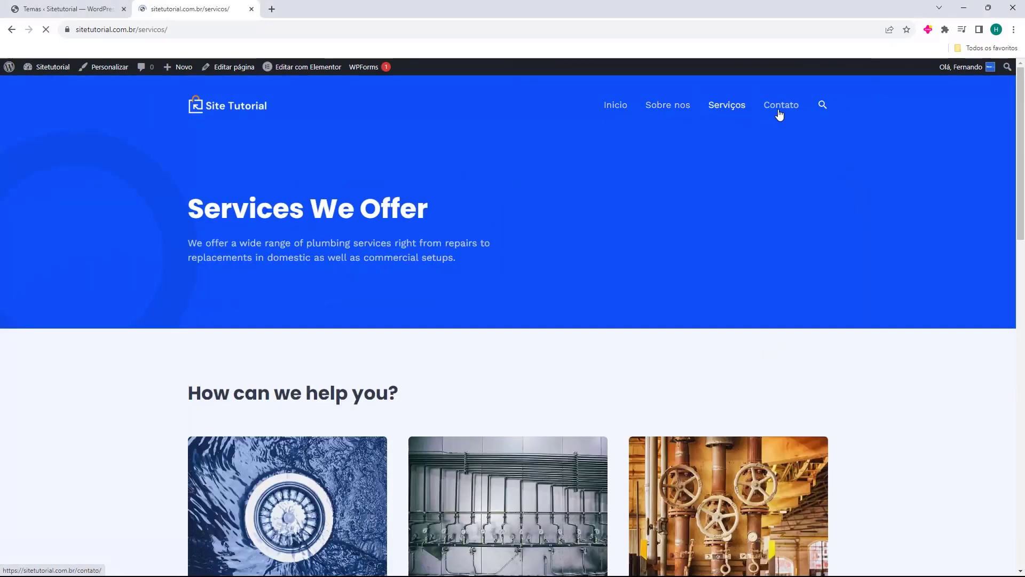
left_click(782, 113)
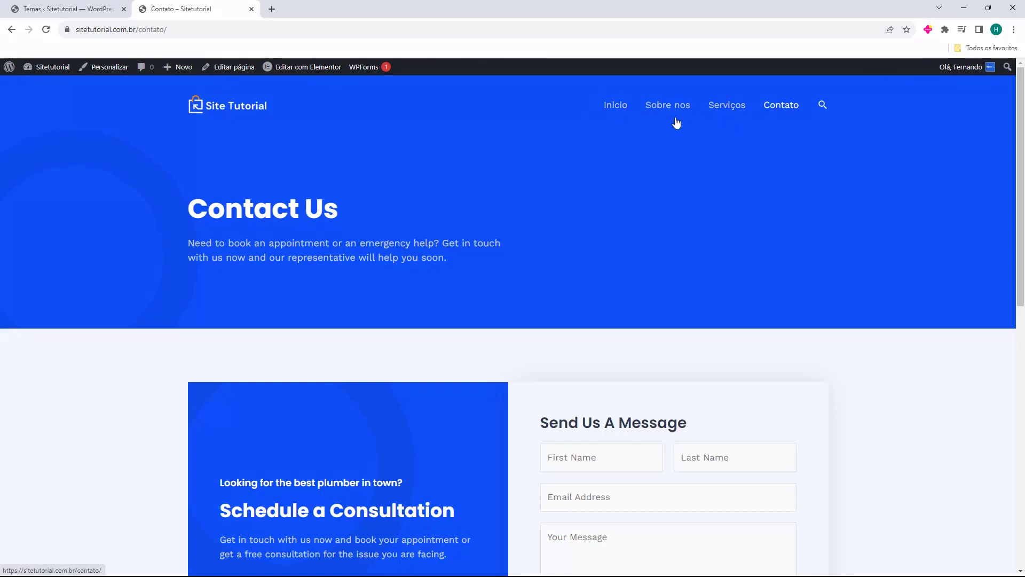
scroll(505, 277, "down", 4)
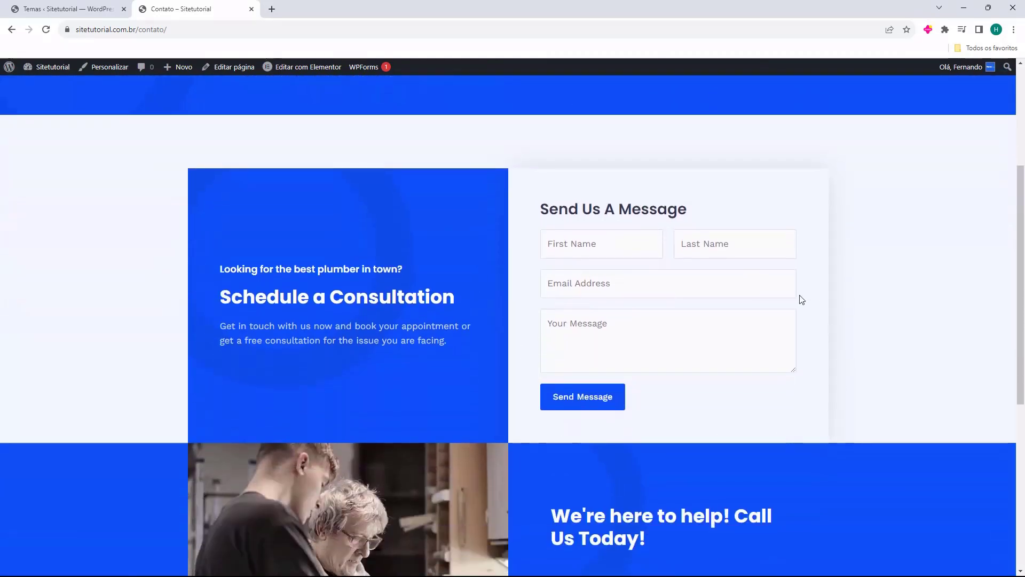
left_click_drag(562, 202, 540, 241)
left_click(534, 249)
scroll(689, 99, "up", 4)
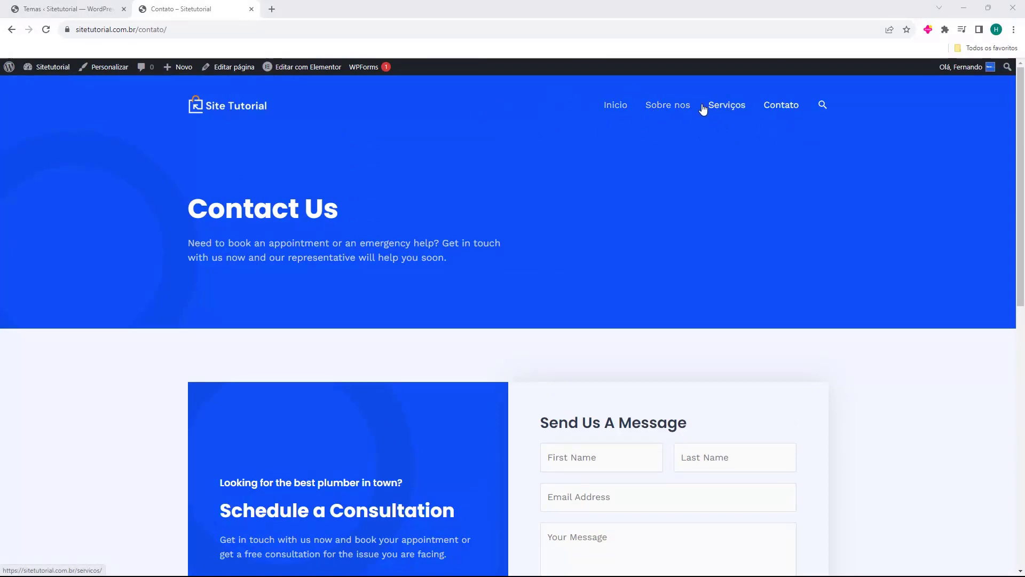
key("ctrl+w")
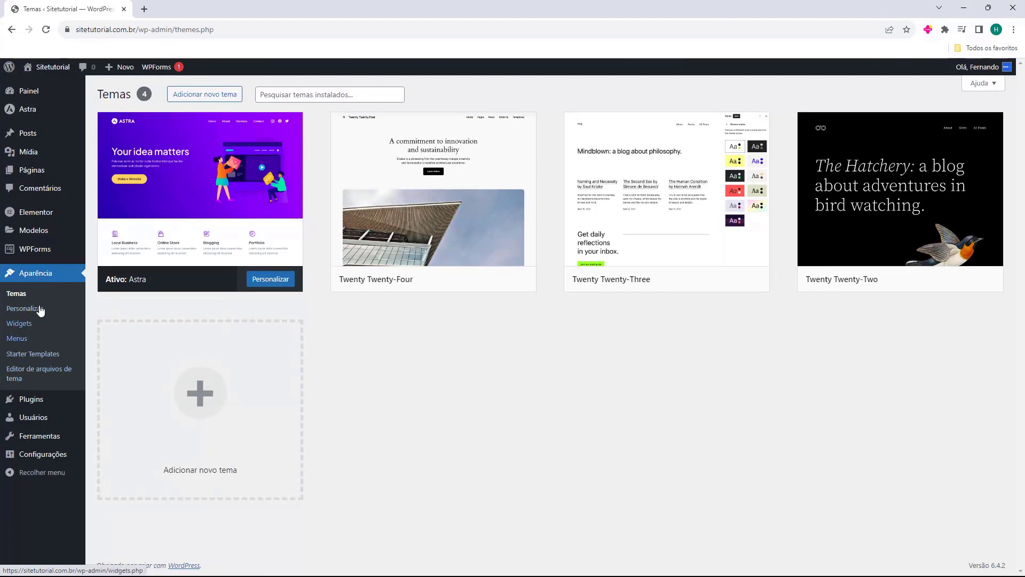
Open the WordPress menu editor and rename the Primary Menu as "Menu Principal".
left_click(18, 340)
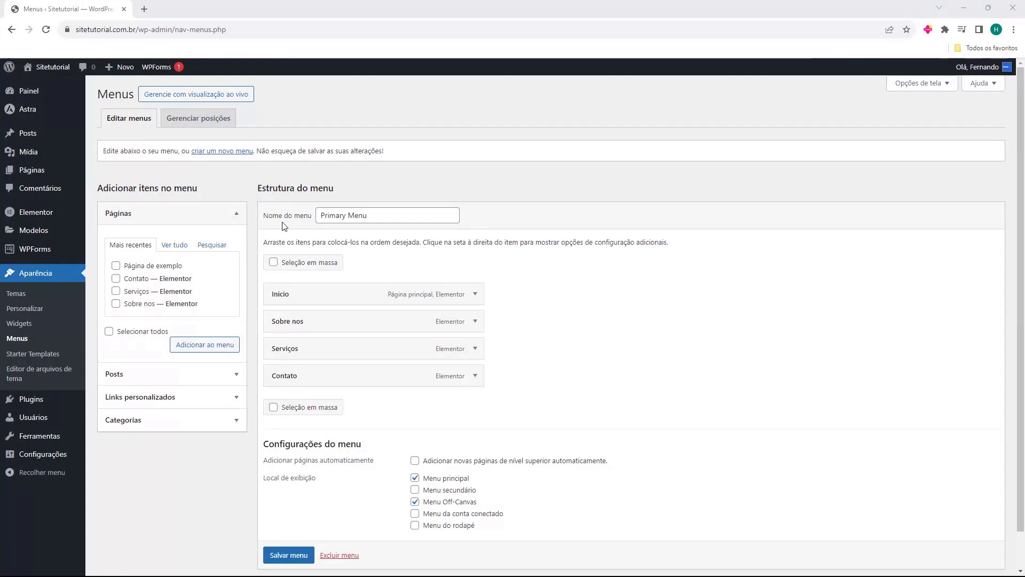
double_click(323, 216)
left_click(354, 216)
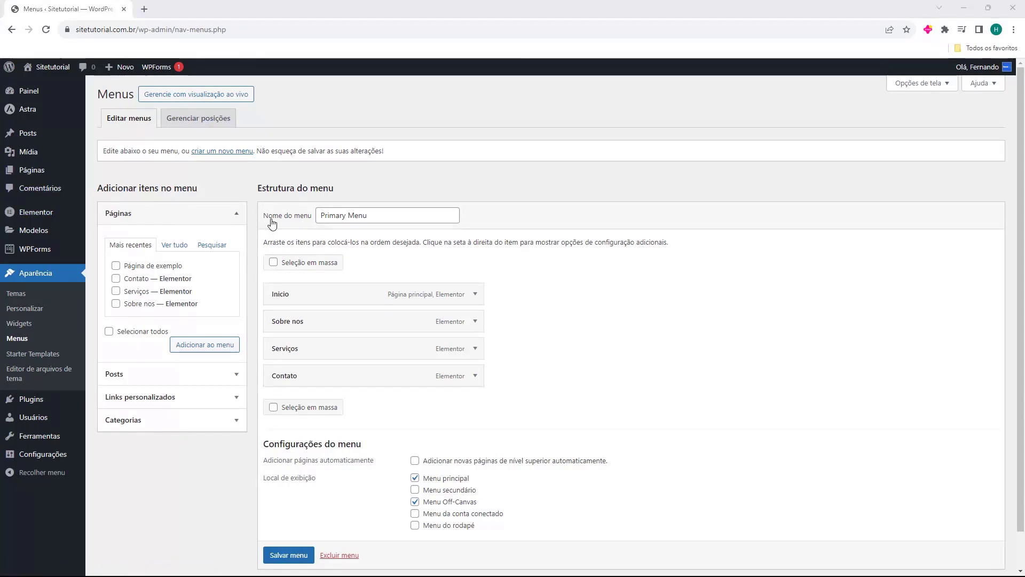
triple_click(325, 219)
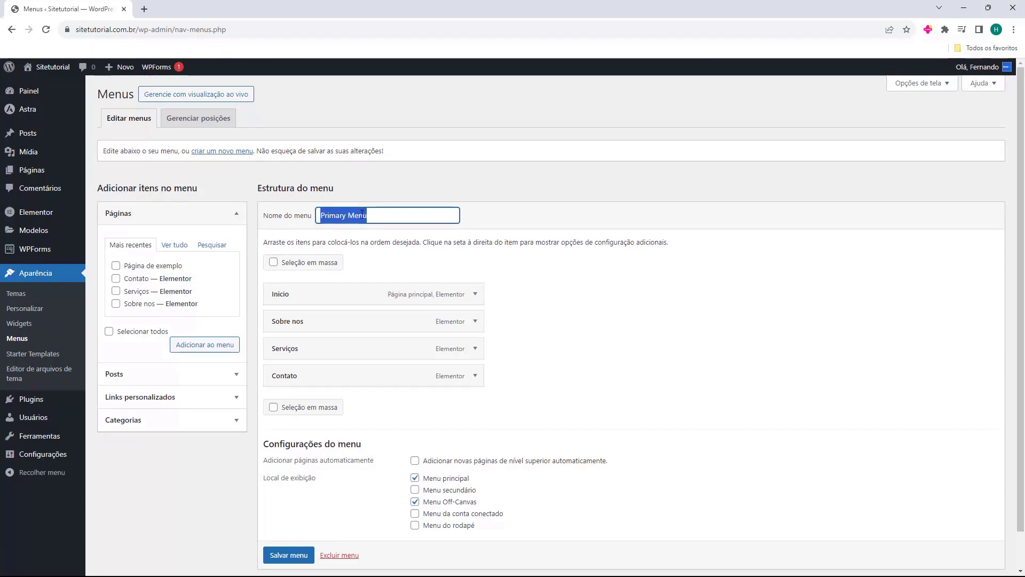
type("Menu Principal")
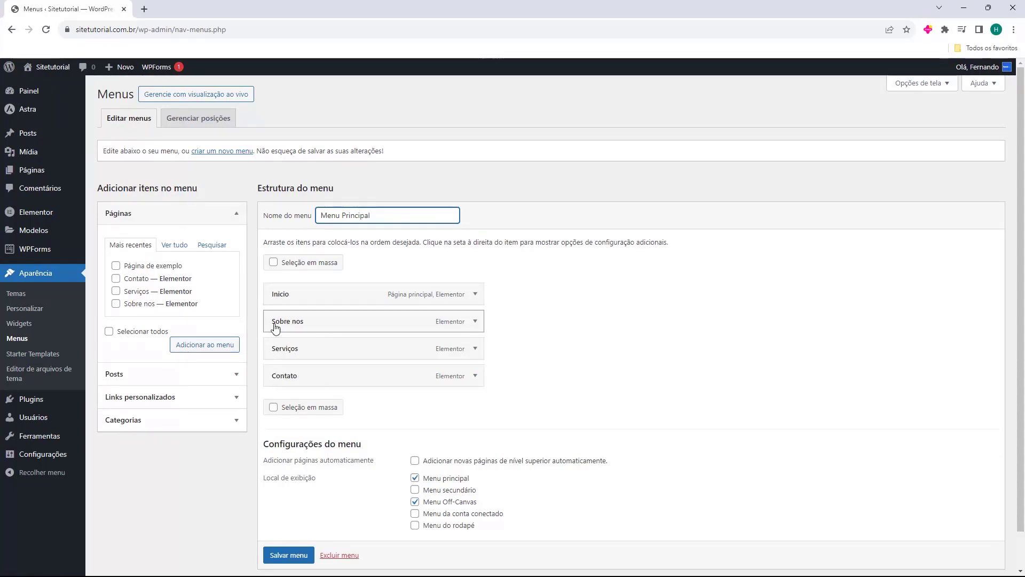
Nest the Serviços menu item as a subitem under Sobre nos in the menu structure.
mouse_move(283, 325)
left_mouse_down()
mouse_move(274, 324)
mouse_move(274, 356)
mouse_move(281, 290)
mouse_move(267, 298)
mouse_move(279, 366)
mouse_move(281, 323)
left_mouse_up()
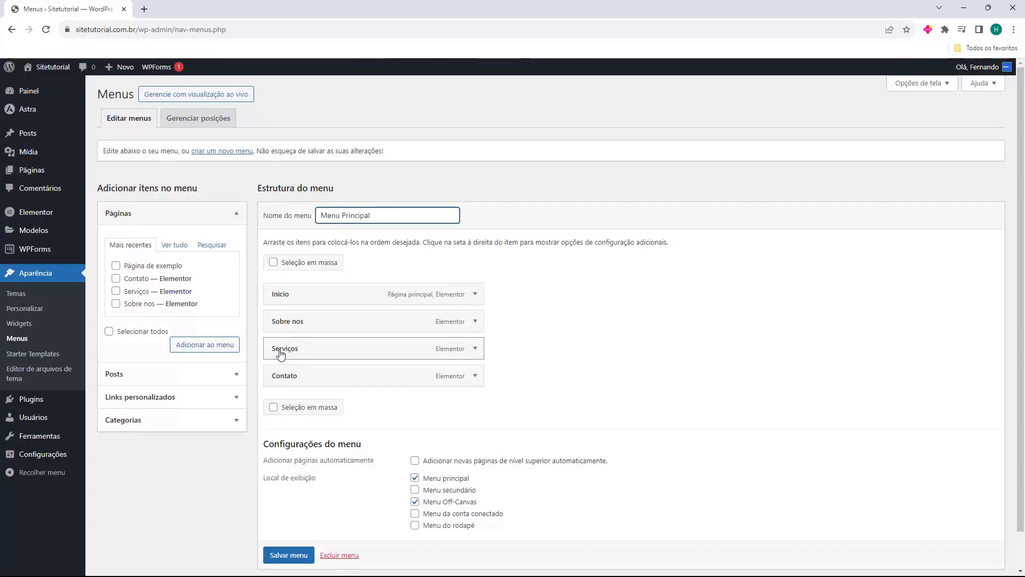
left_click_drag(283, 352, 307, 350)
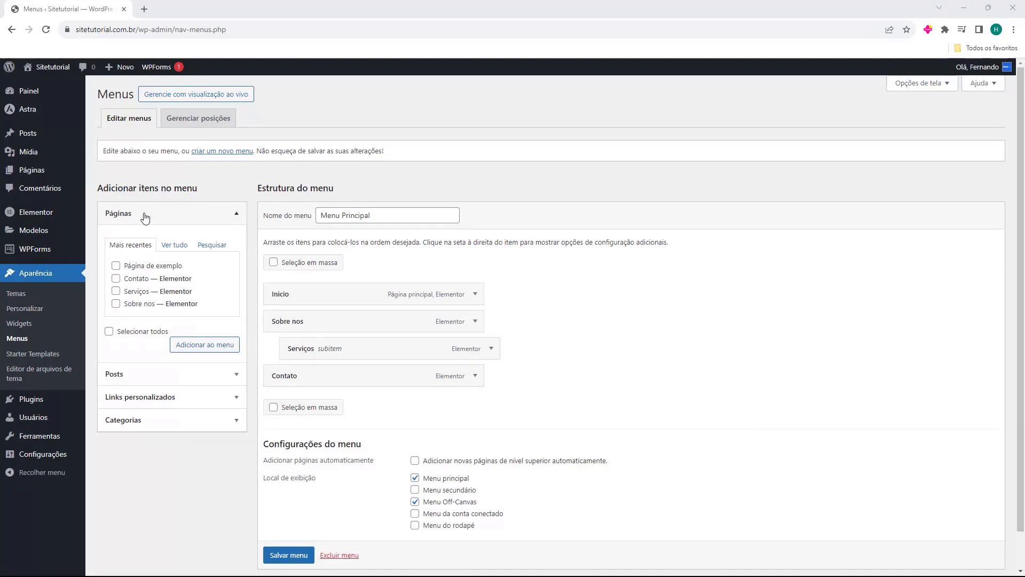
Add the "Página de exemplo" page to the menu and nest it as a subitem under Sobre nos, below Serviços.
left_click(175, 249)
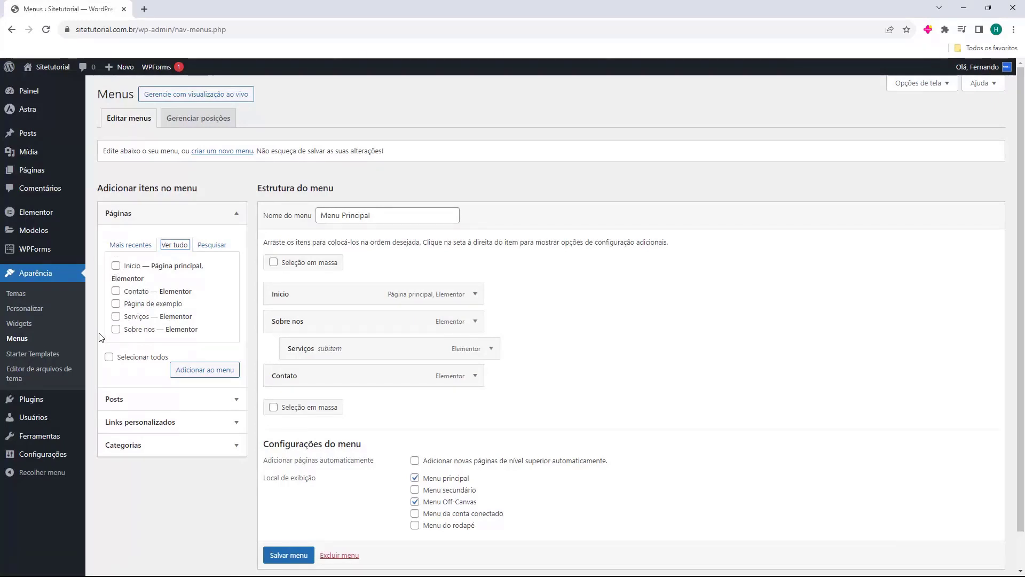
left_click(116, 304)
left_click(196, 377)
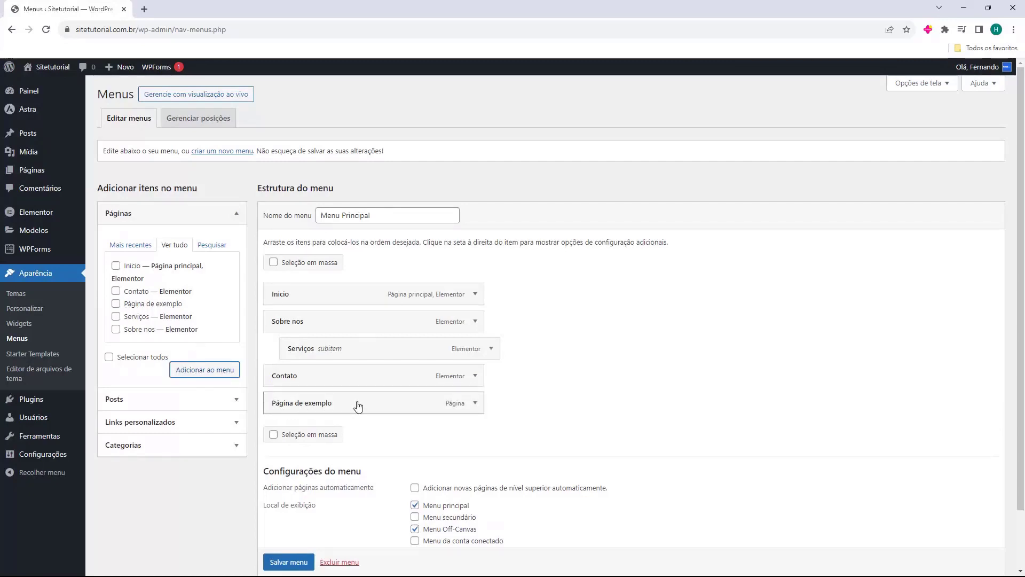
left_click_drag(321, 405, 341, 376)
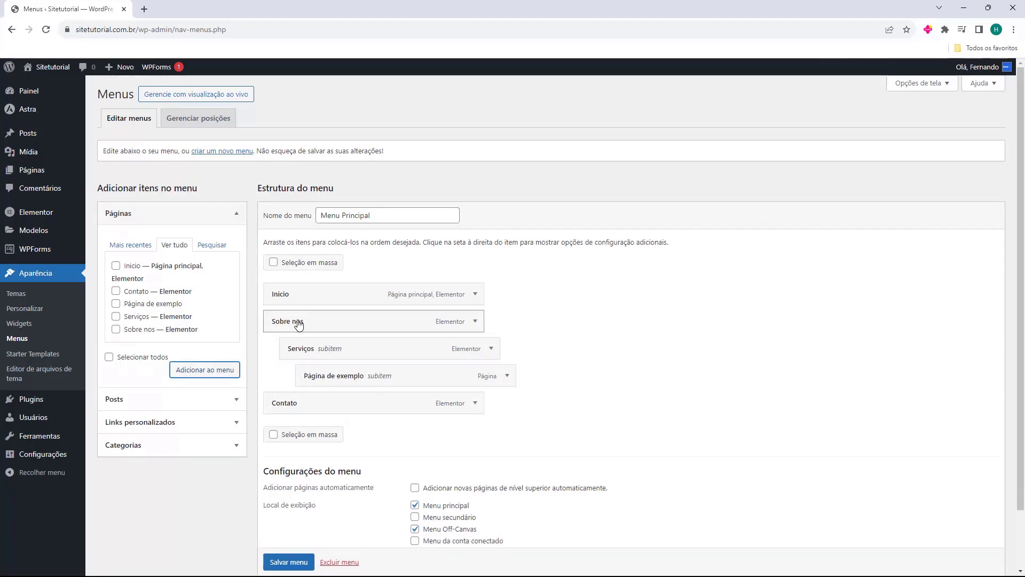
mouse_move(319, 380)
left_mouse_down()
mouse_move(288, 377)
mouse_move(306, 379)
left_mouse_up()
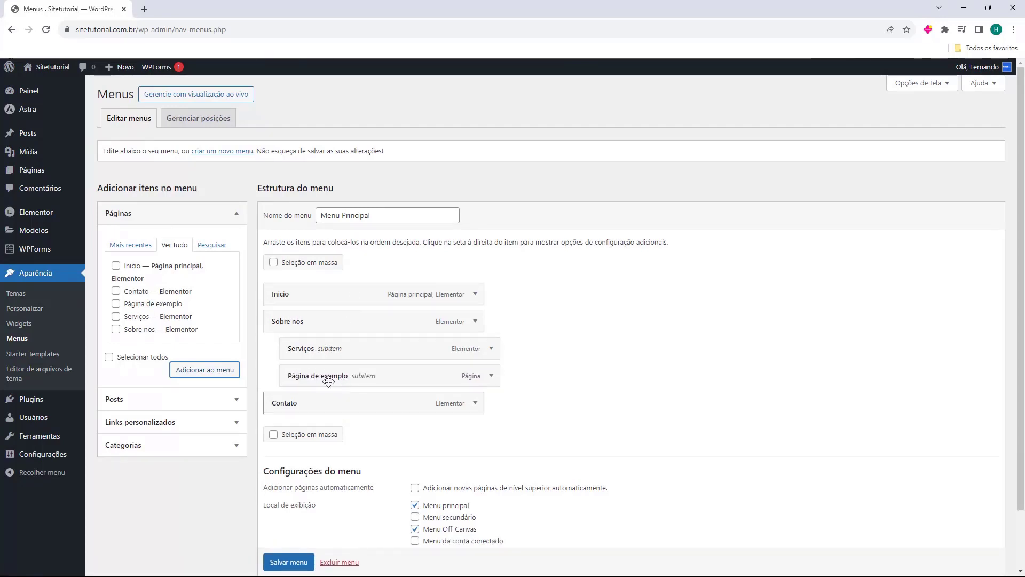
left_click(114, 398)
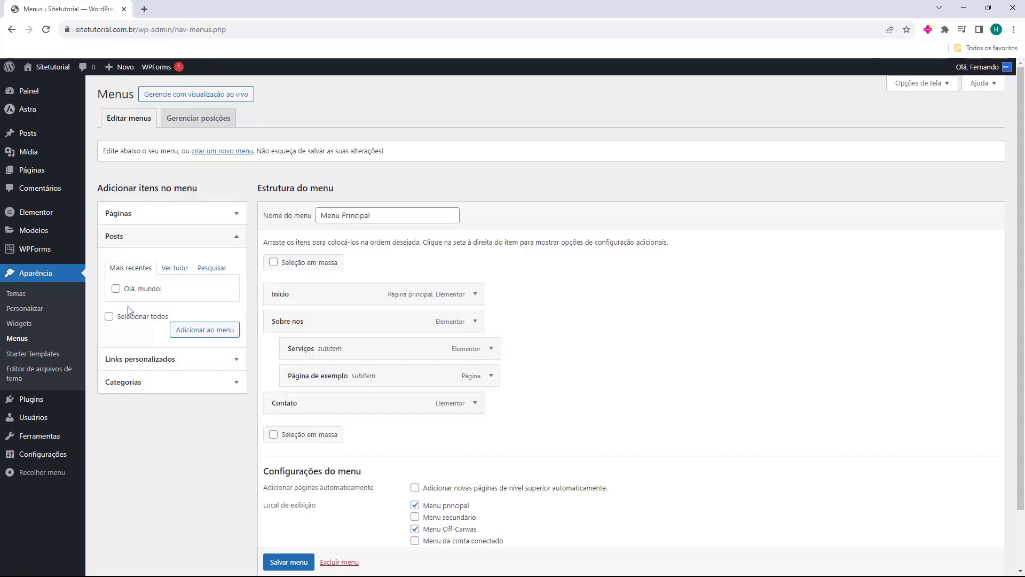
left_click(172, 268)
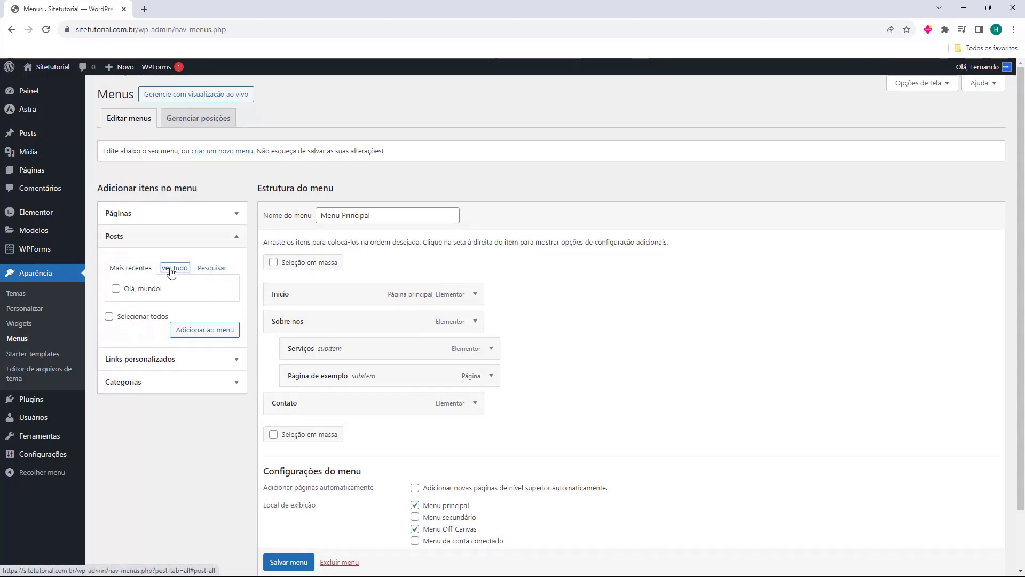
left_click(134, 268)
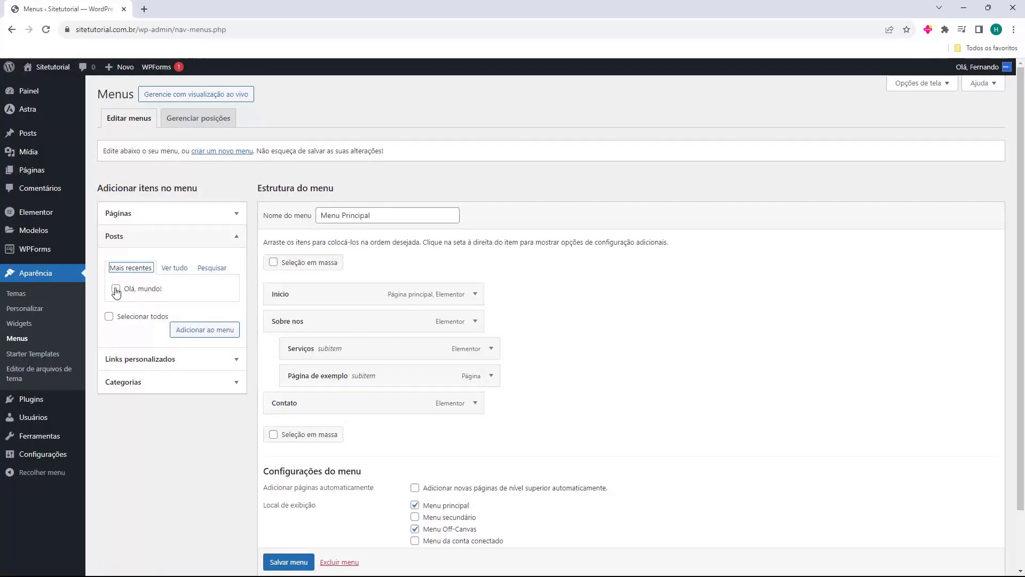
left_click(116, 255)
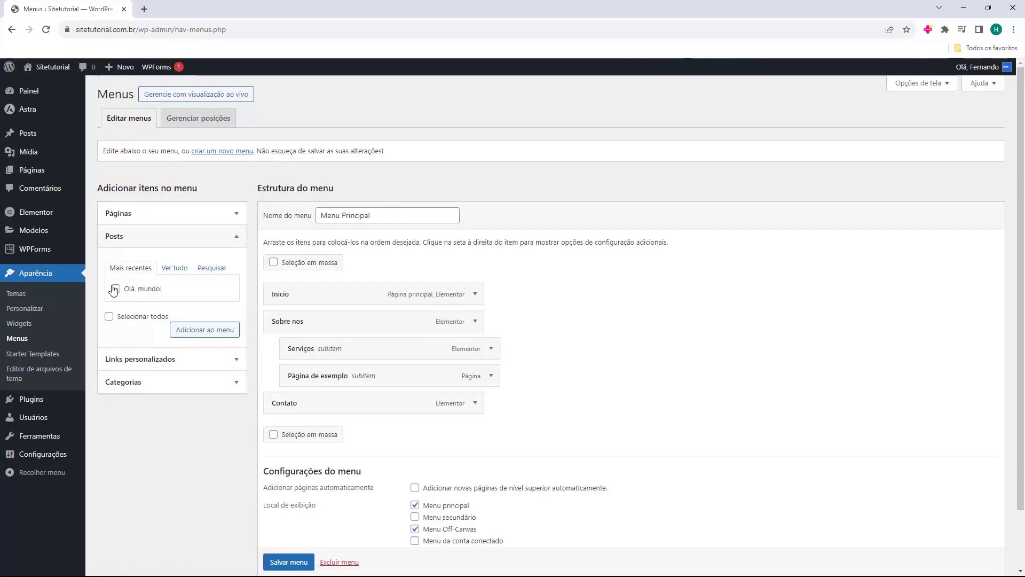
left_click(153, 361)
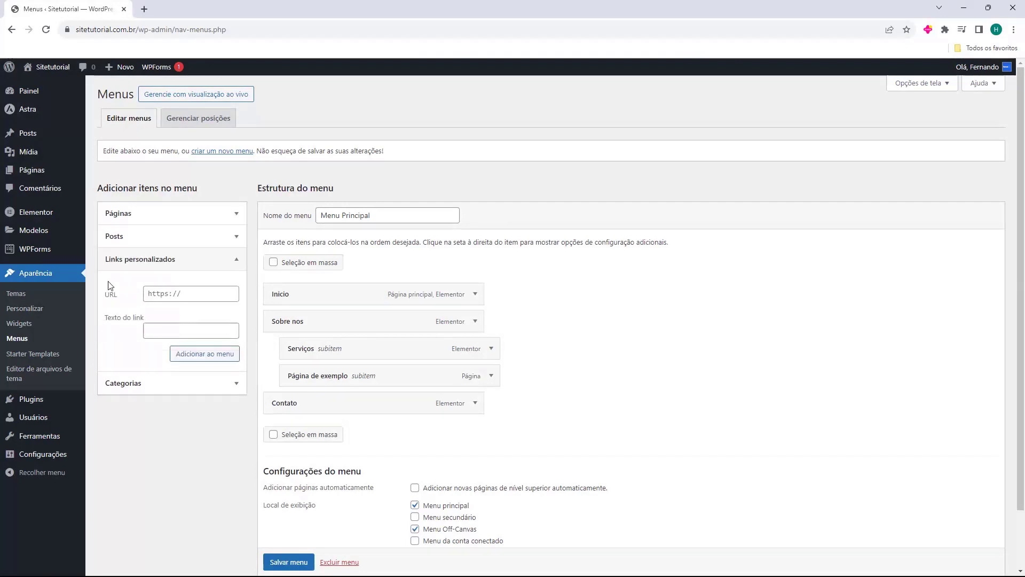
left_click(108, 299)
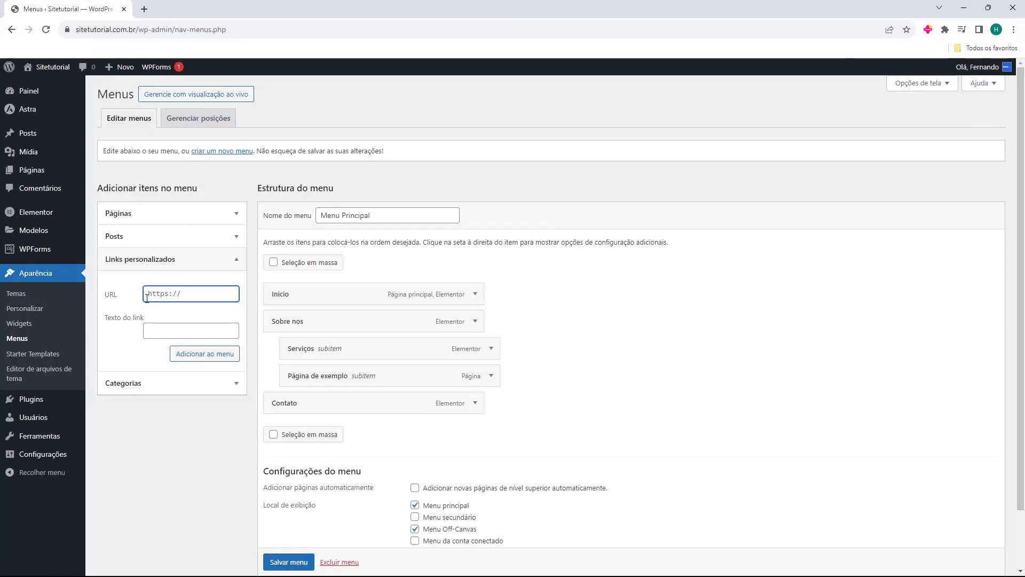
type("://host2b.net")
left_click_drag(147, 297, 220, 297)
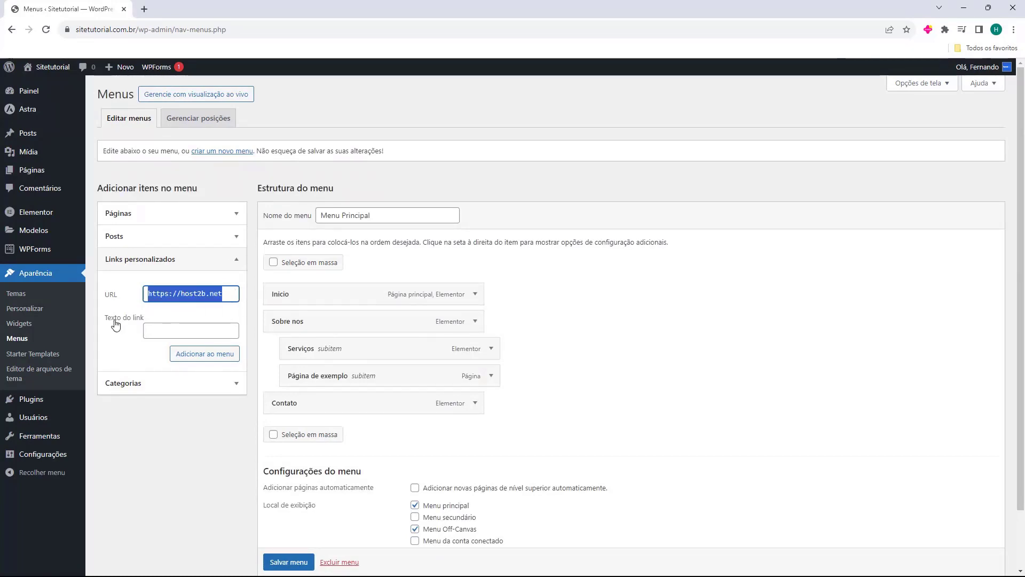
left_click(155, 327)
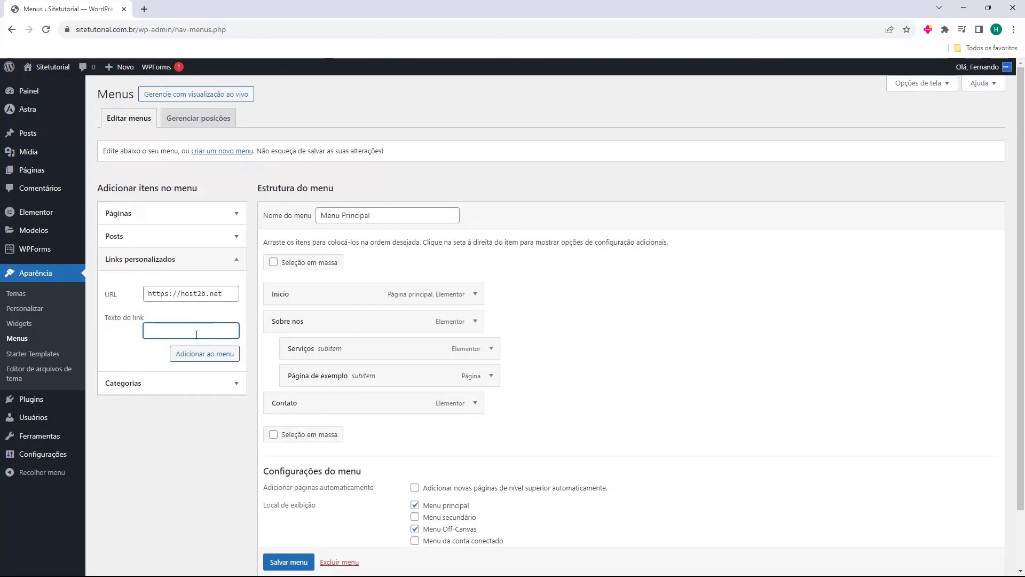
type("Saiba Mais")
left_click(182, 354)
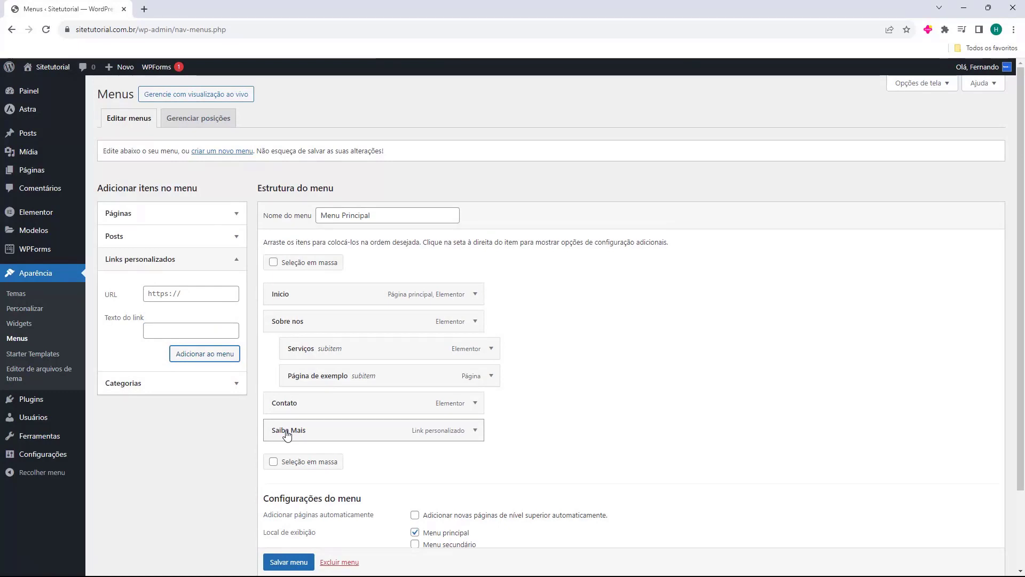
left_click(475, 430)
scroll(304, 406, "down", 1)
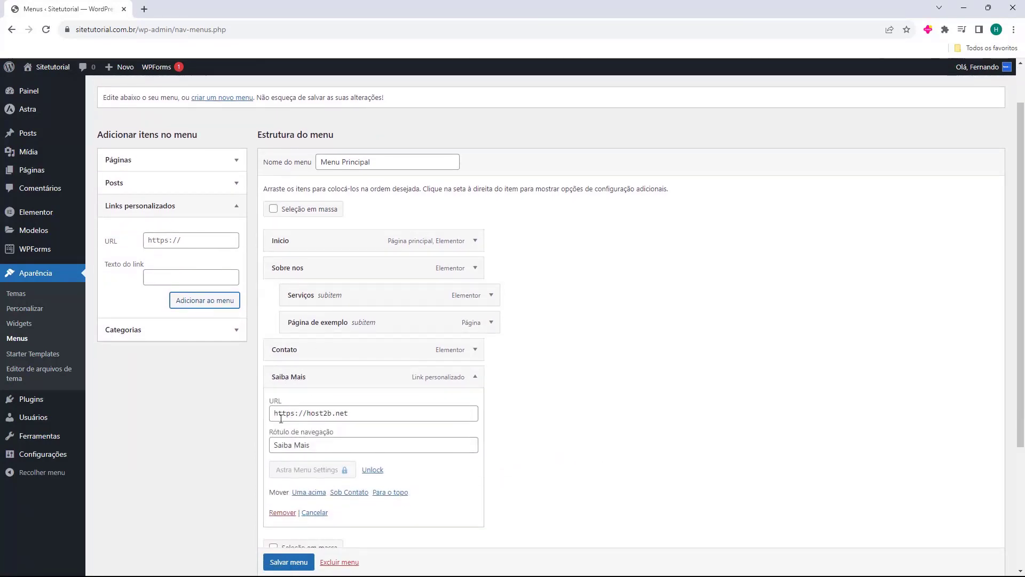
left_click(475, 376)
Look over the available categories and the menu's display locations, and save the menu.
left_click(125, 283)
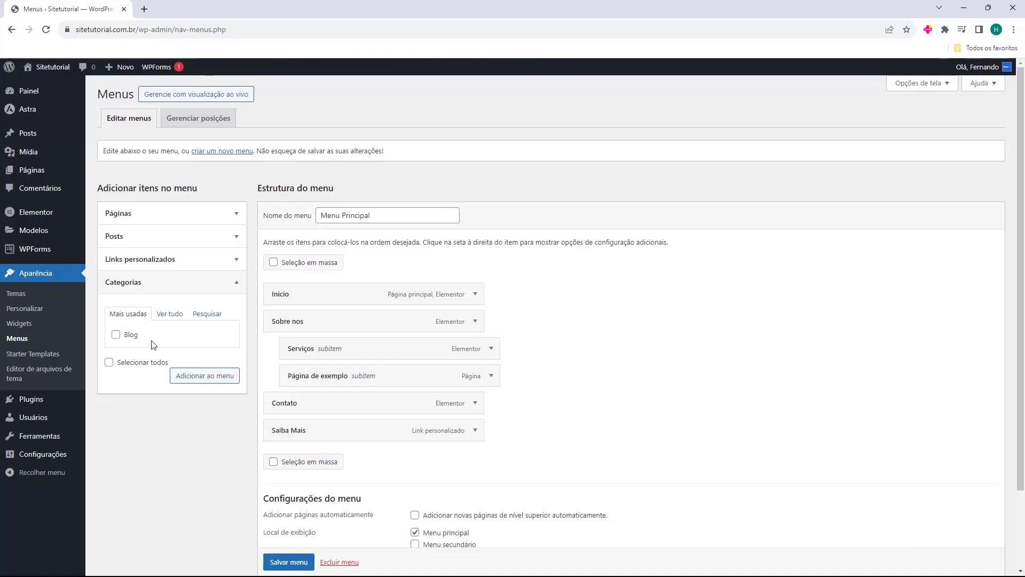
left_click(145, 278)
scroll(374, 331, "down", 1)
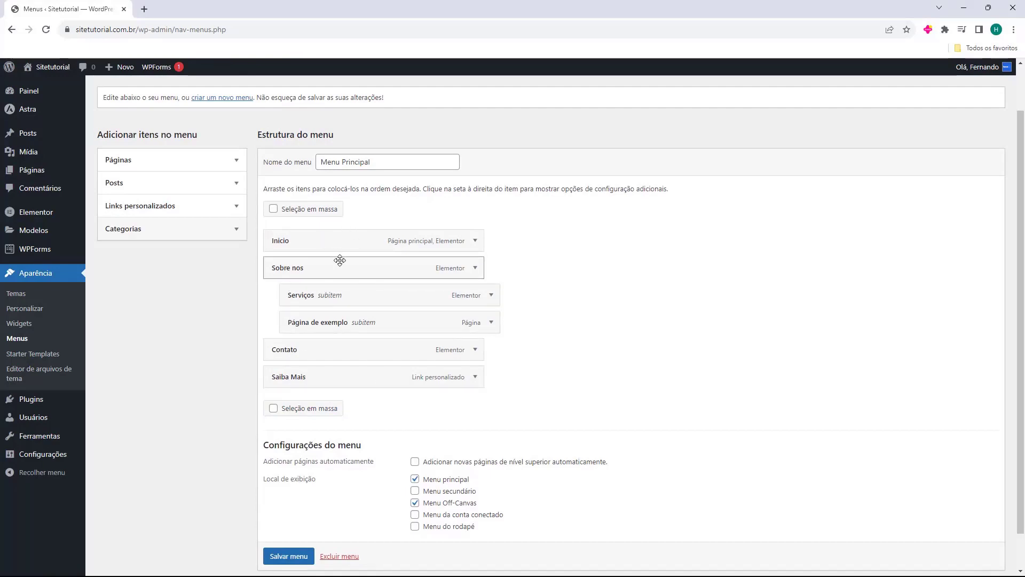
scroll(355, 224, "down", 1)
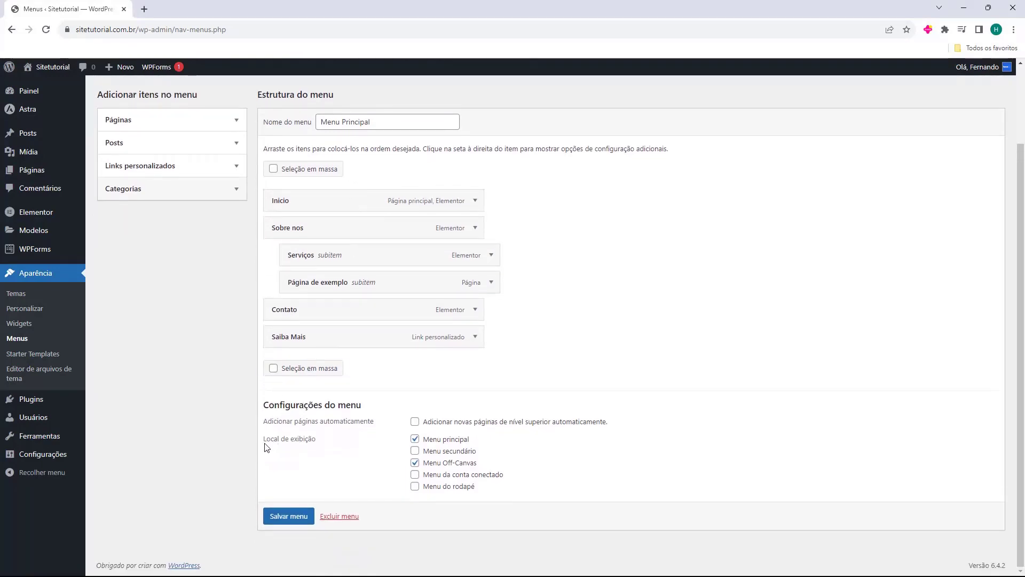
left_click_drag(264, 439, 302, 451)
left_click(303, 451)
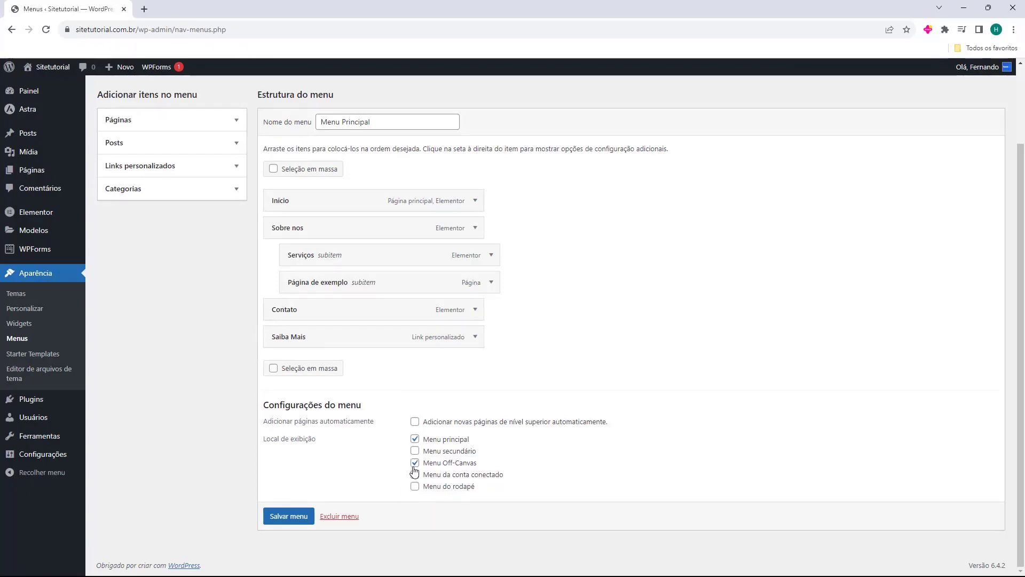
left_click(285, 520)
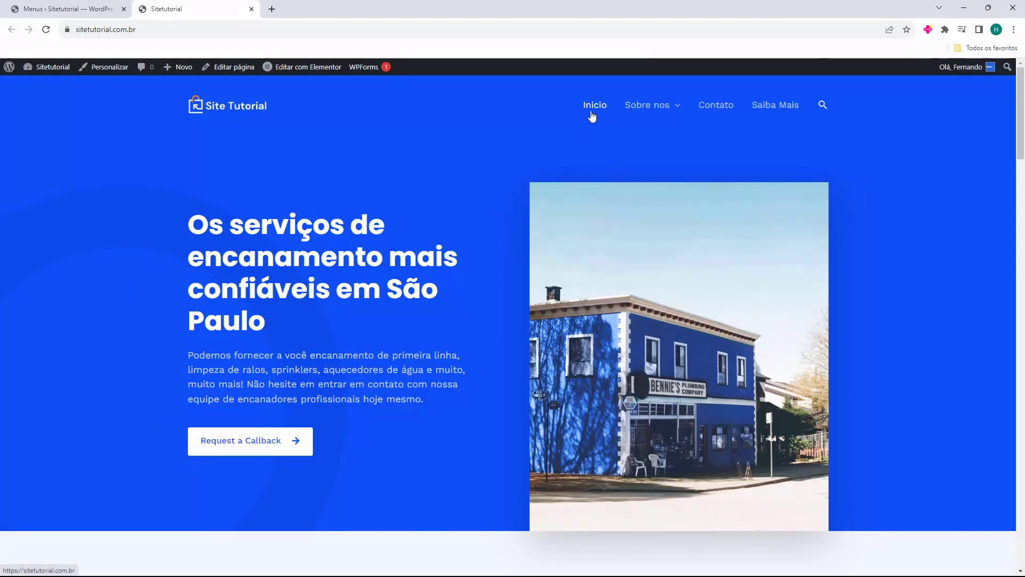
Check the live site's Sobre nos submenu and its Contato and Saiba Mais links, and close the site tab.
mouse_move(662, 104)
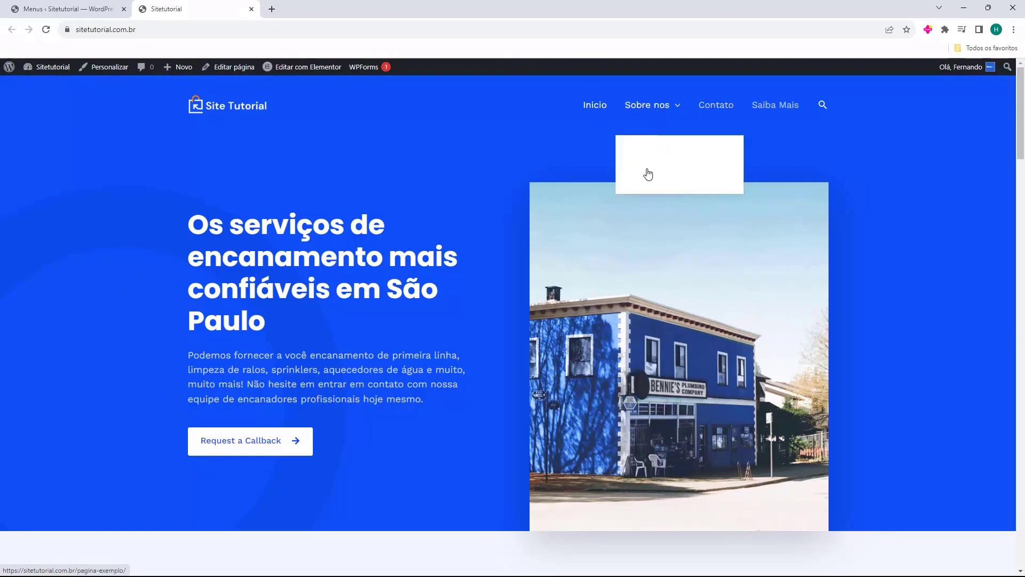
left_click_drag(639, 156, 635, 186)
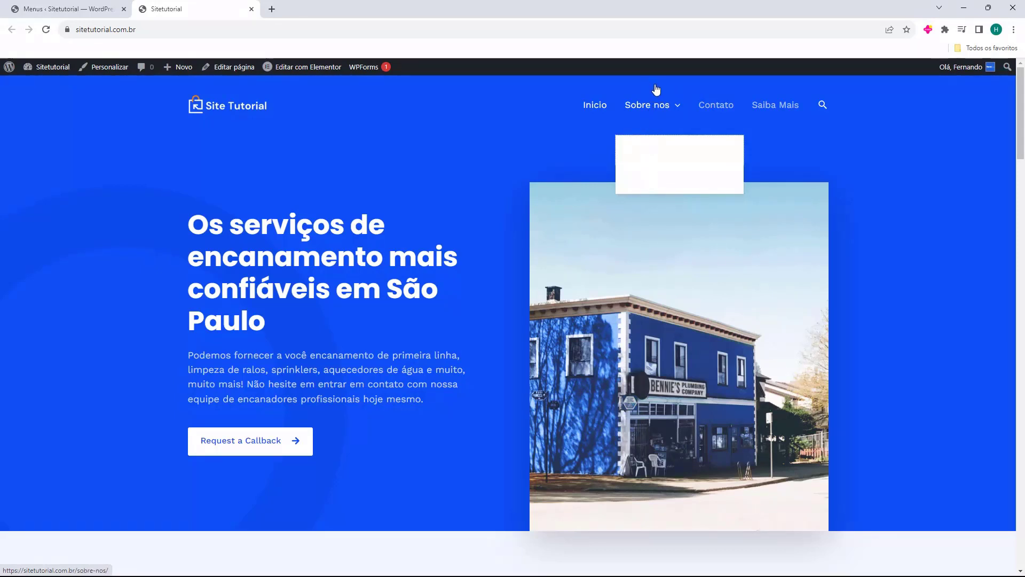
left_click(709, 109)
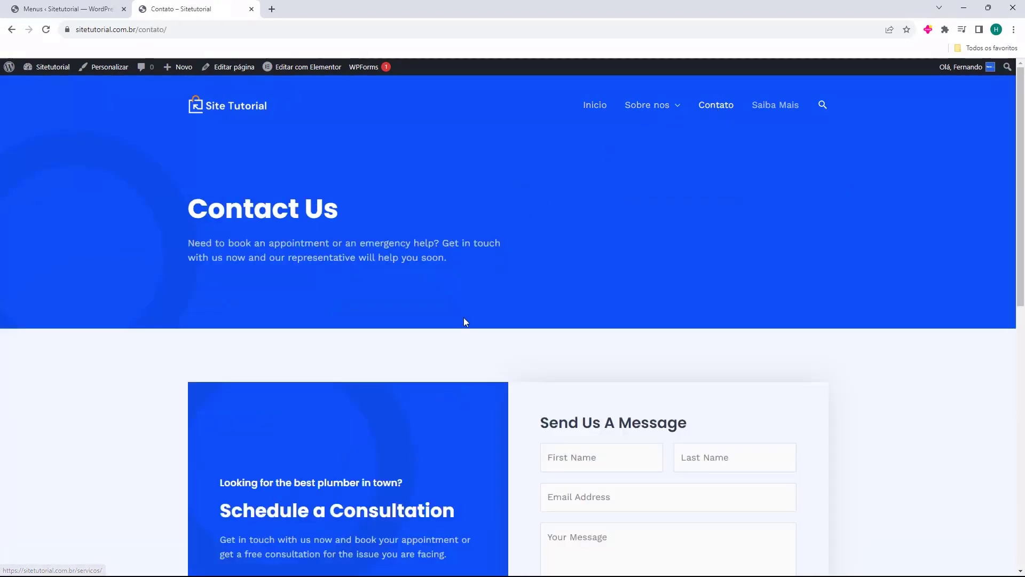
left_click(784, 108)
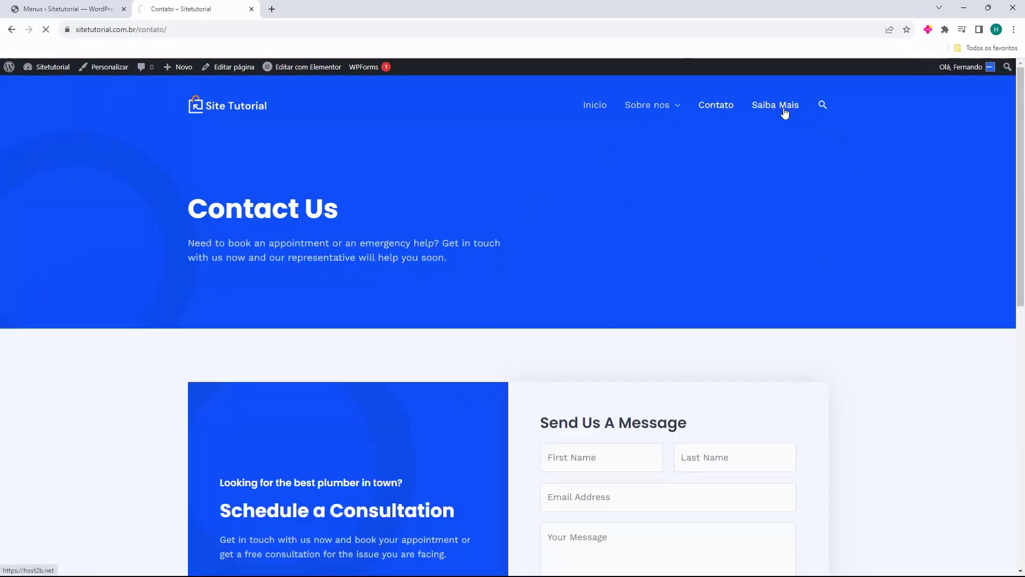
left_click(784, 111)
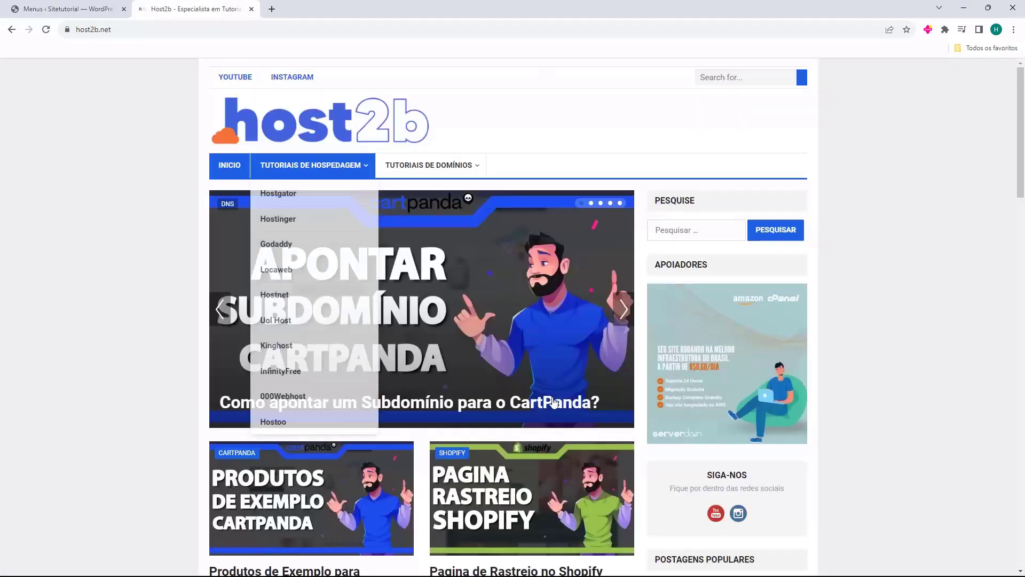
left_click(11, 30)
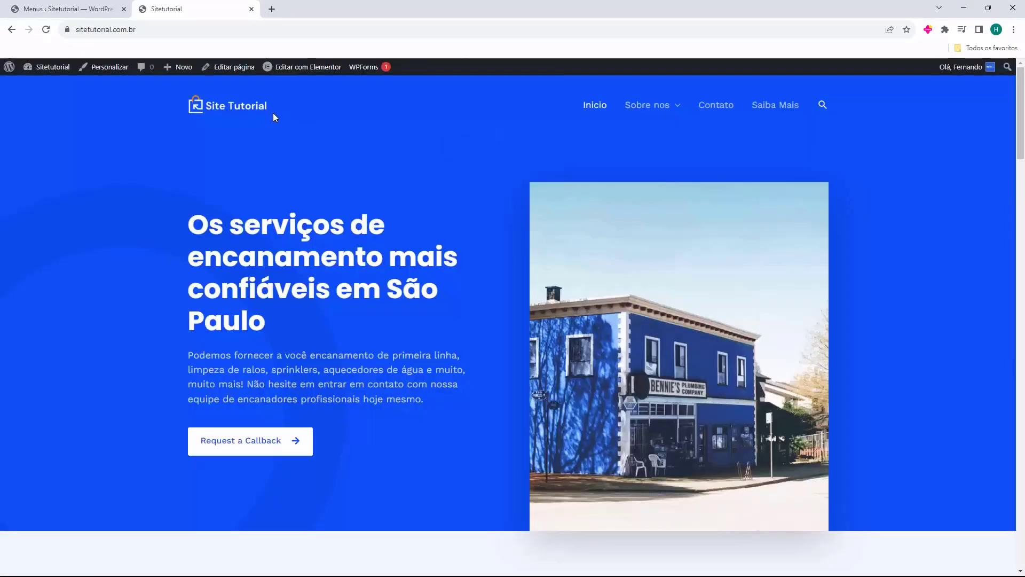
left_click(75, 9)
left_click(251, 8)
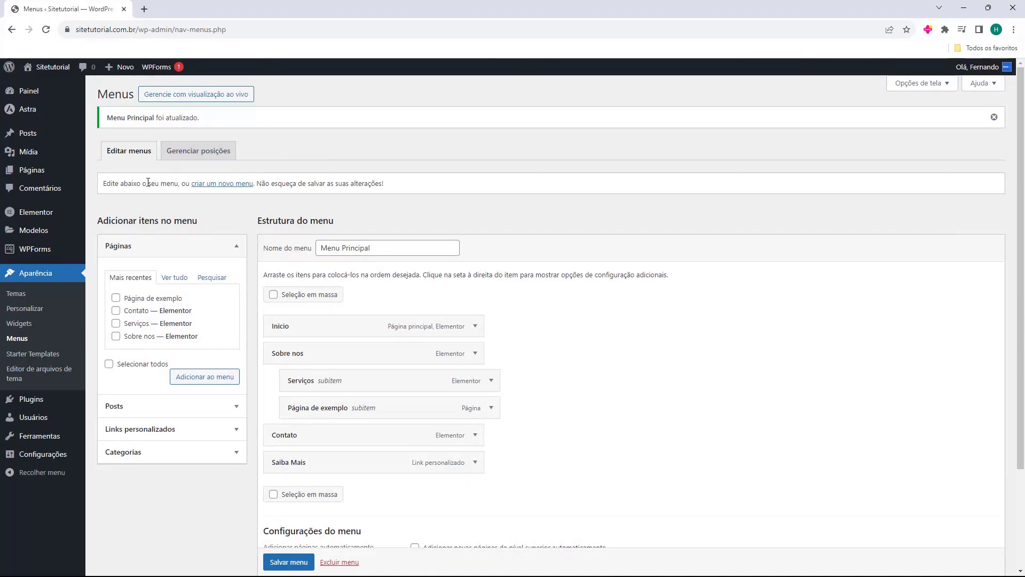
Open the WPForms forms overview and dismiss the welcome notification.
mouse_move(56, 251)
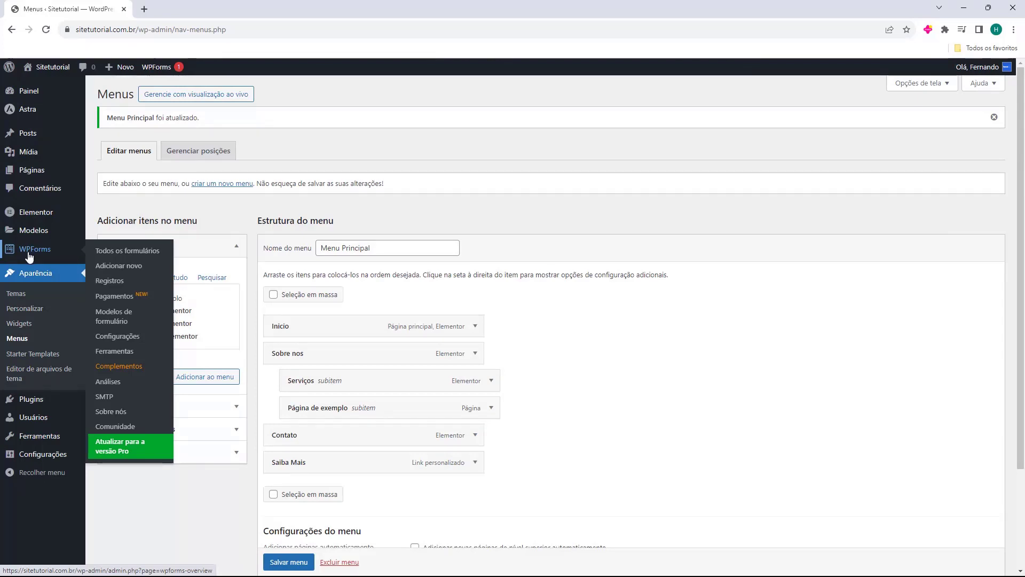
left_click(30, 256)
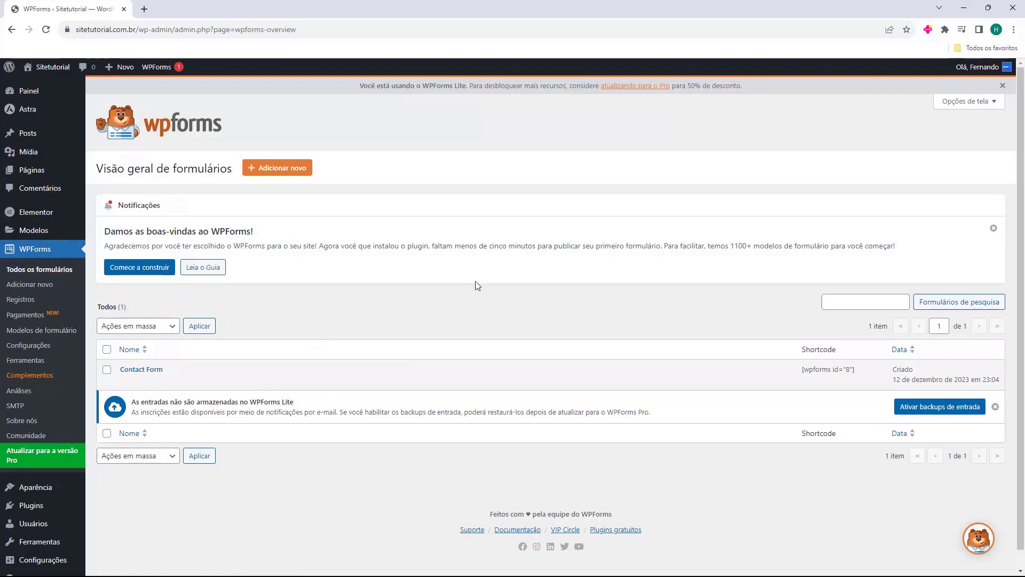
left_click(995, 226)
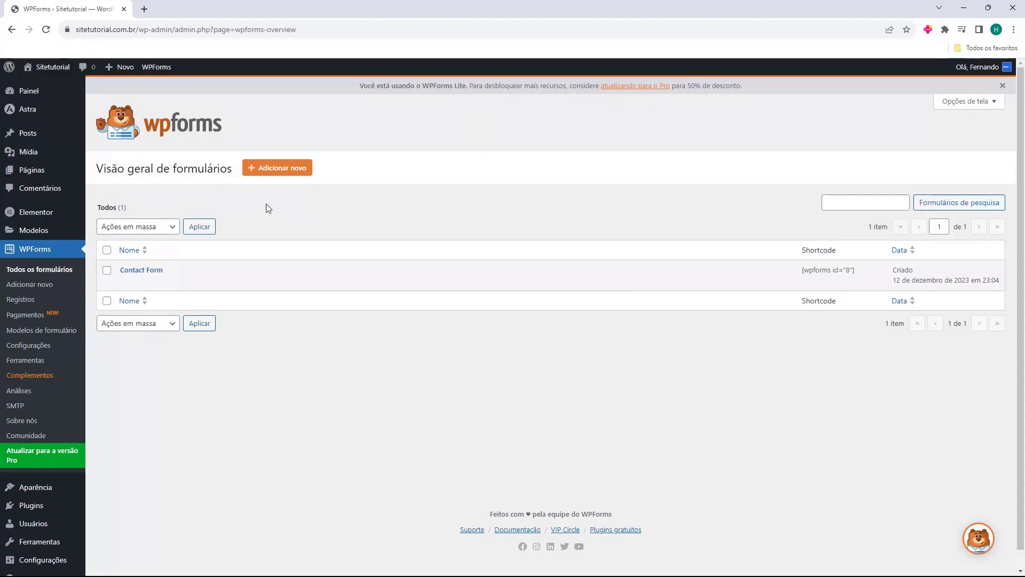
Start a new form and name it "Formulário de Contato".
left_click(264, 173)
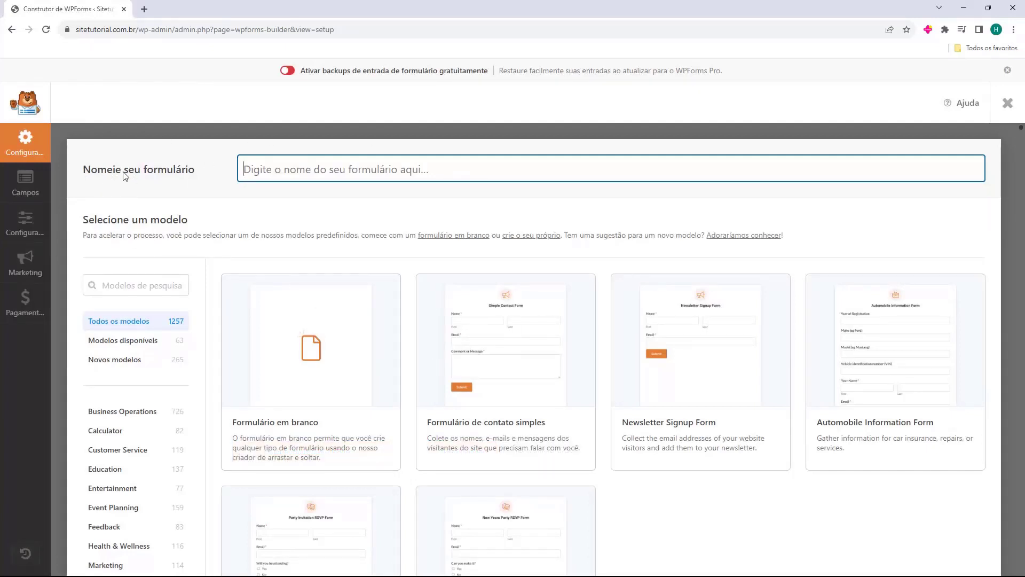
type("Formulário de Contato")
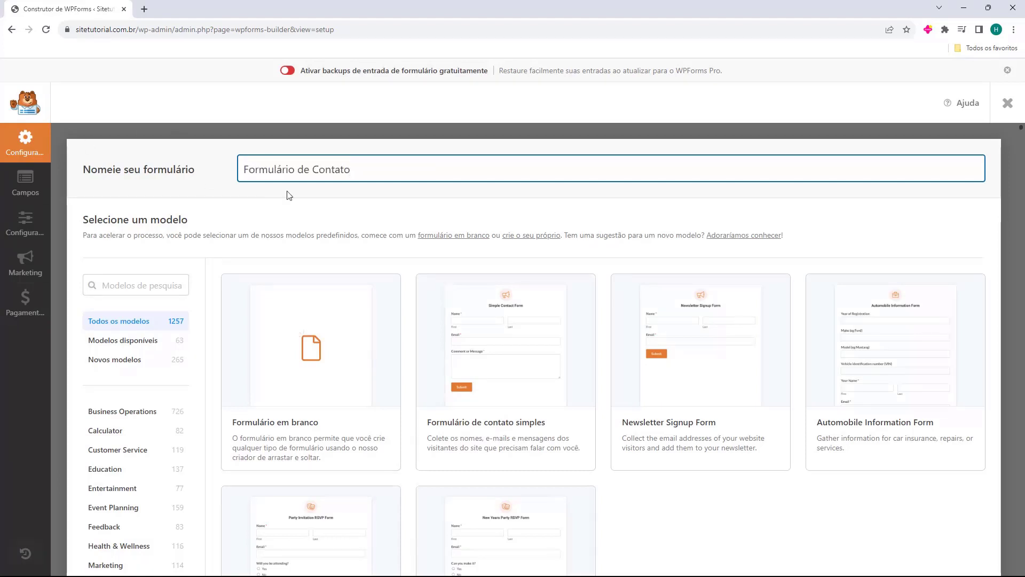
Look over the form templates, including the Business Operations, Calculator, Customer Service and Education categories.
scroll(321, 202, "down", 1)
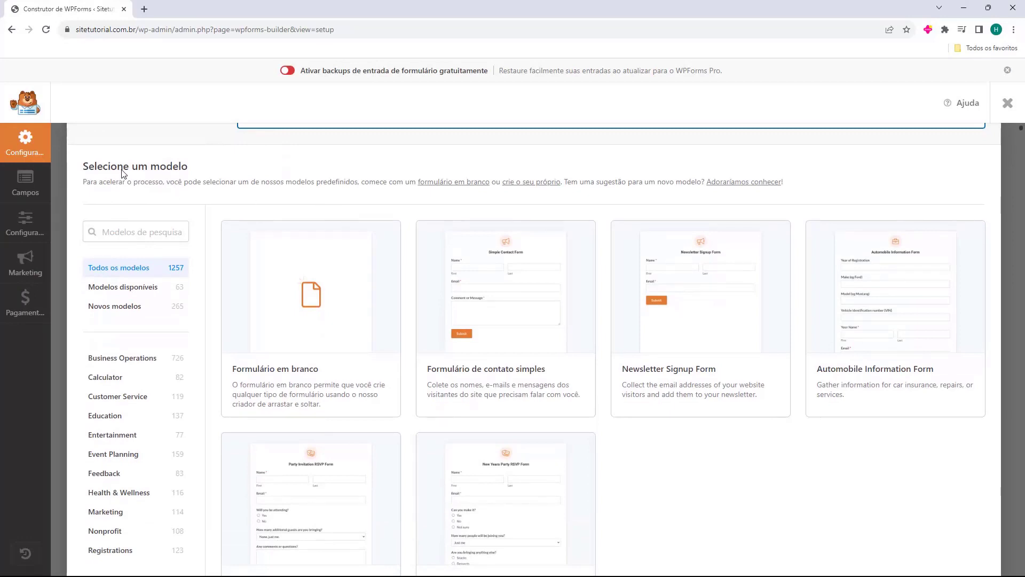
mouse_move(345, 287)
scroll(352, 293, "down", 1)
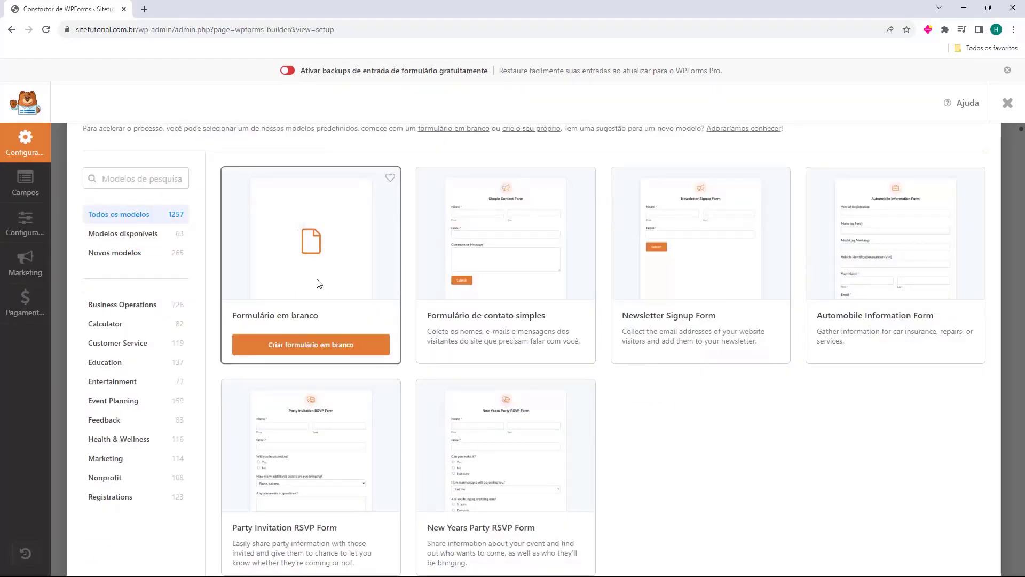
mouse_move(490, 274)
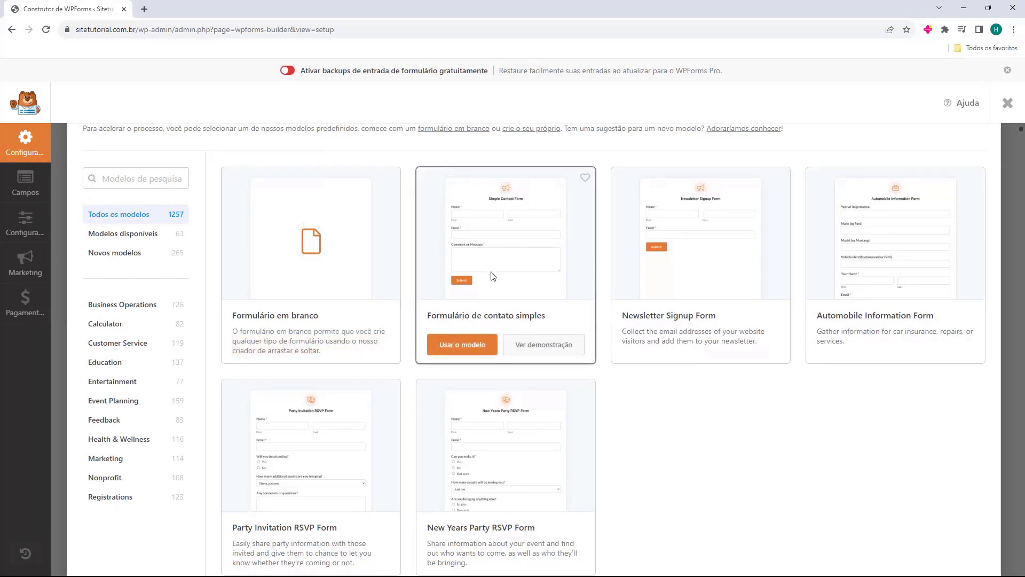
mouse_move(671, 267)
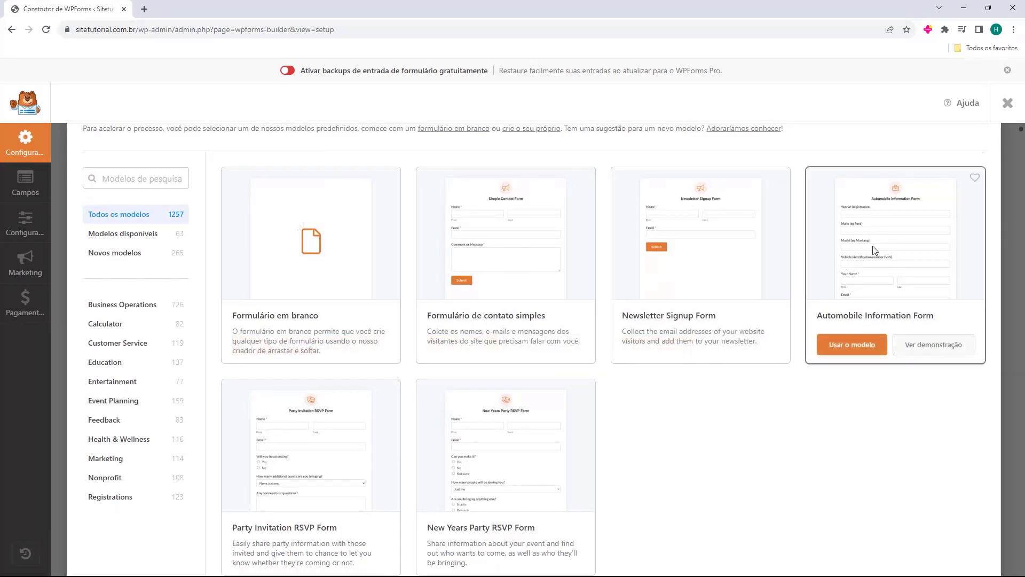
mouse_move(342, 430)
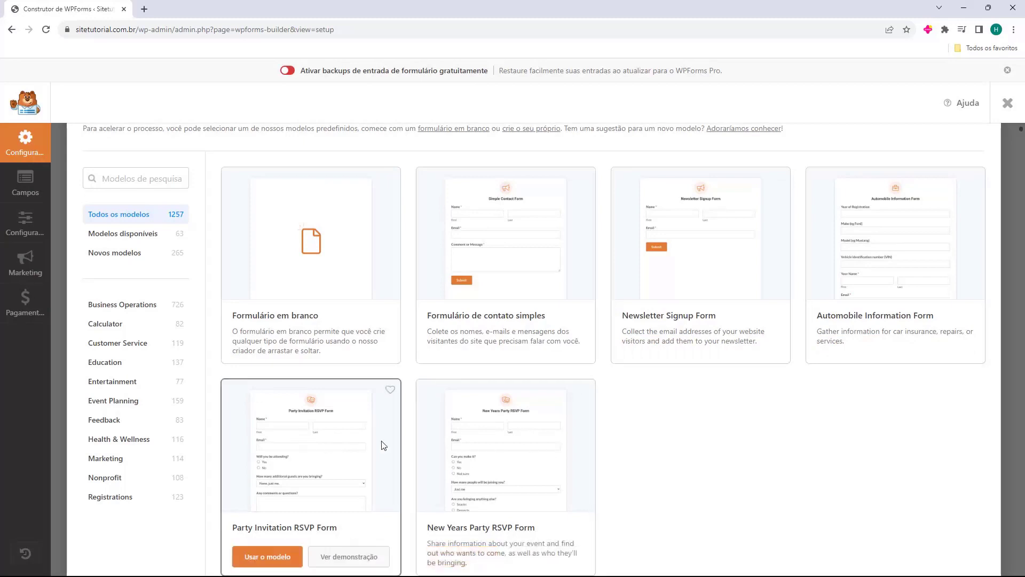
mouse_move(373, 323)
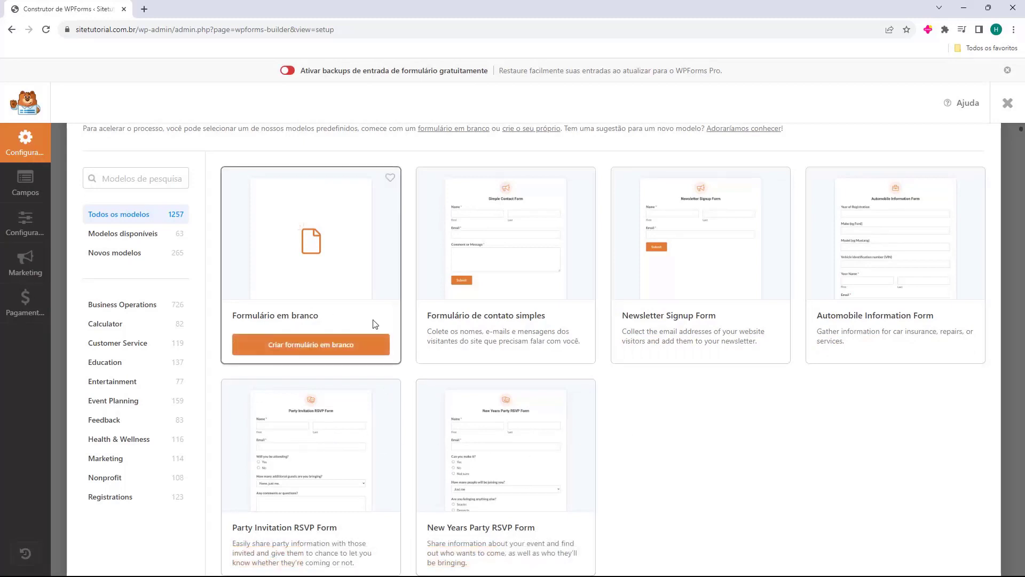
left_click(119, 304)
left_click(114, 324)
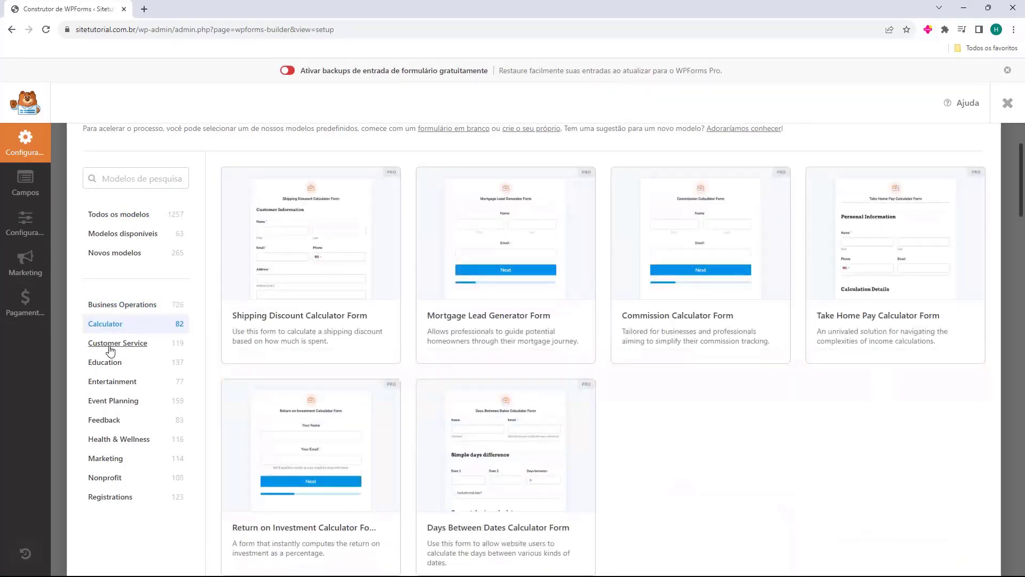
left_click(111, 345)
left_click(104, 362)
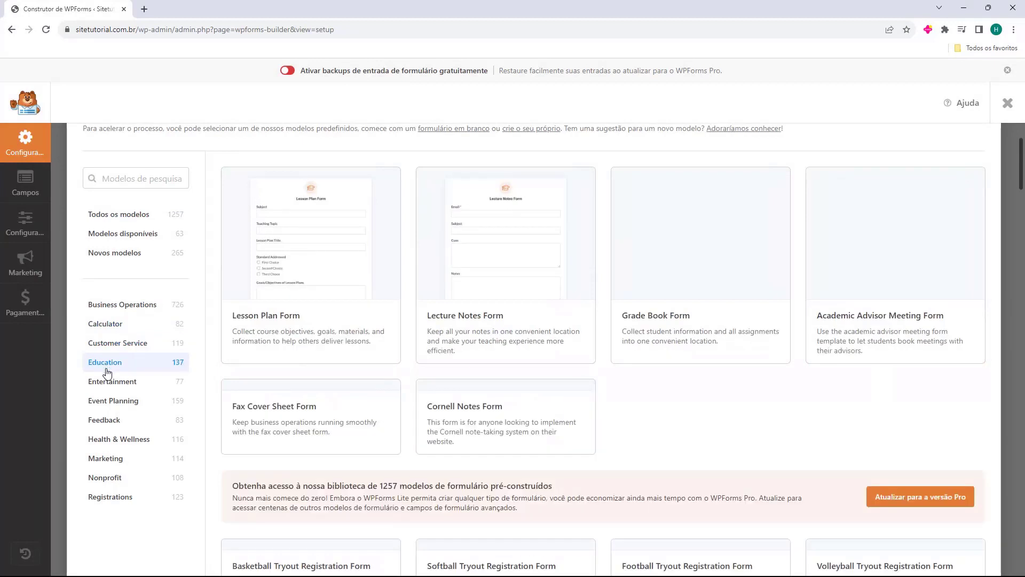
left_click(109, 351)
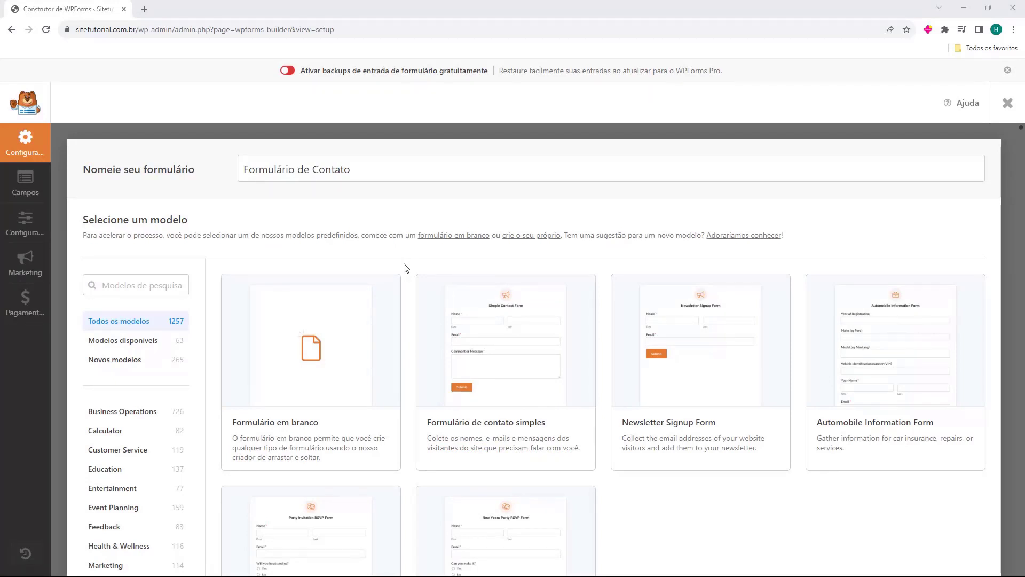
Create the form from the "Formulário de contato simples" template and look through the available field types.
mouse_move(470, 320)
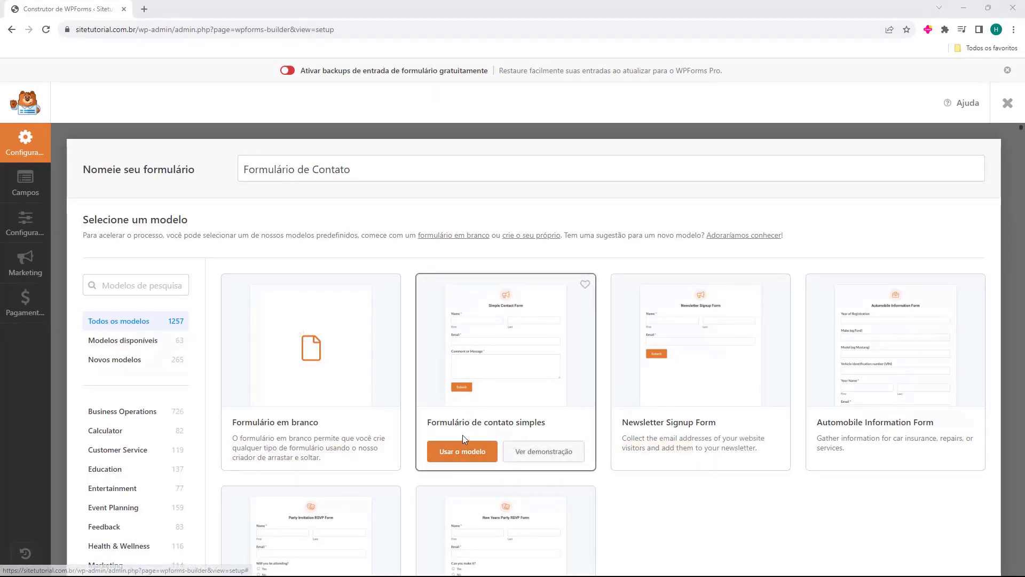
left_click(444, 453)
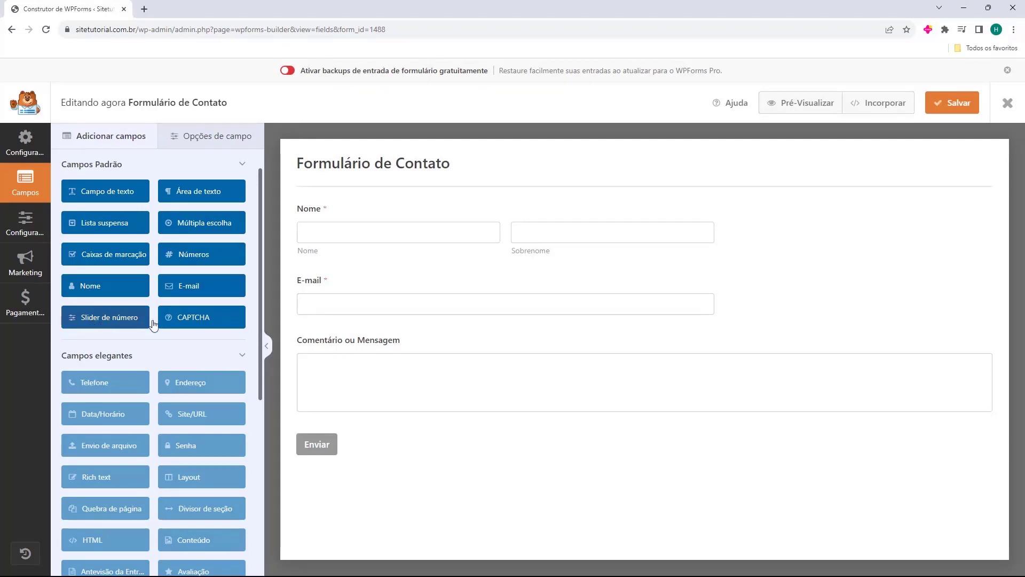
scroll(101, 247, "down", 2)
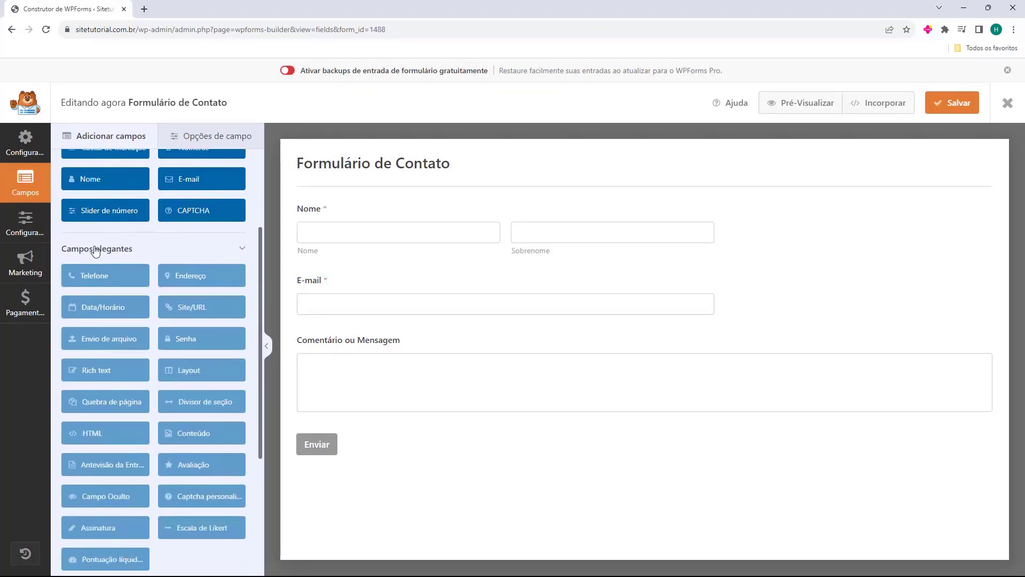
scroll(129, 313, "down", 3)
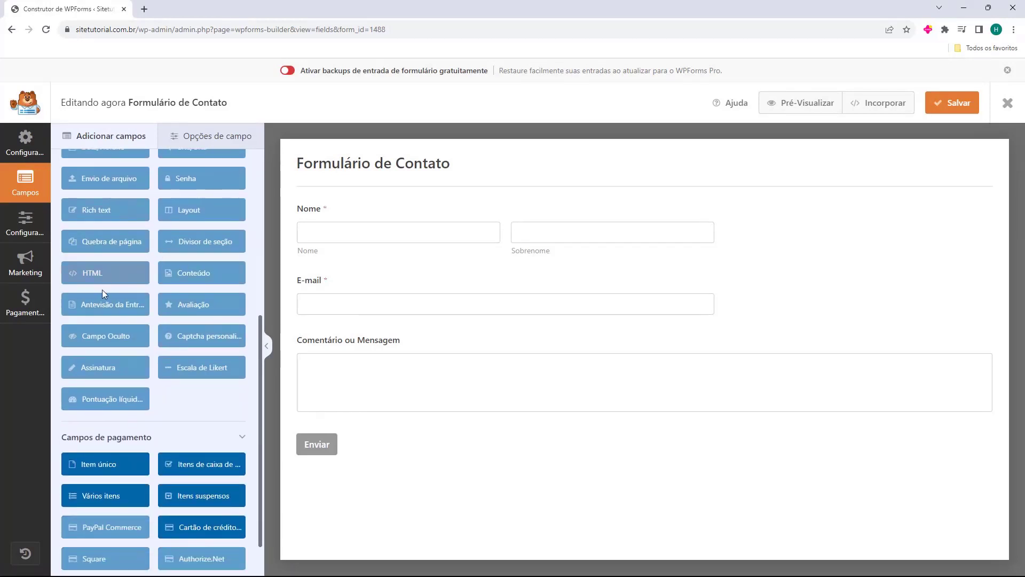
scroll(170, 253, "up", 2)
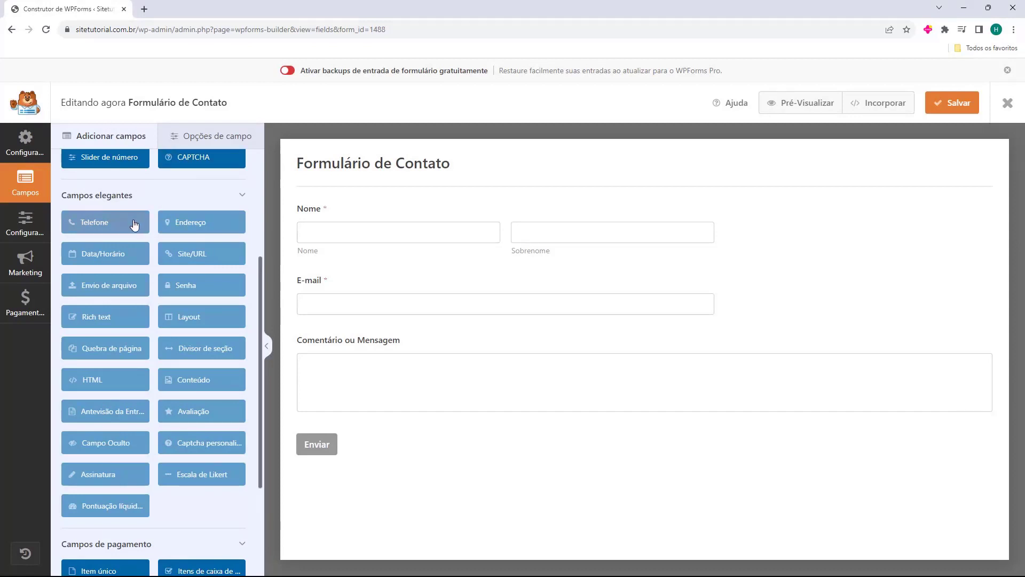
scroll(143, 197, "down", 3)
scroll(143, 196, "up", 7)
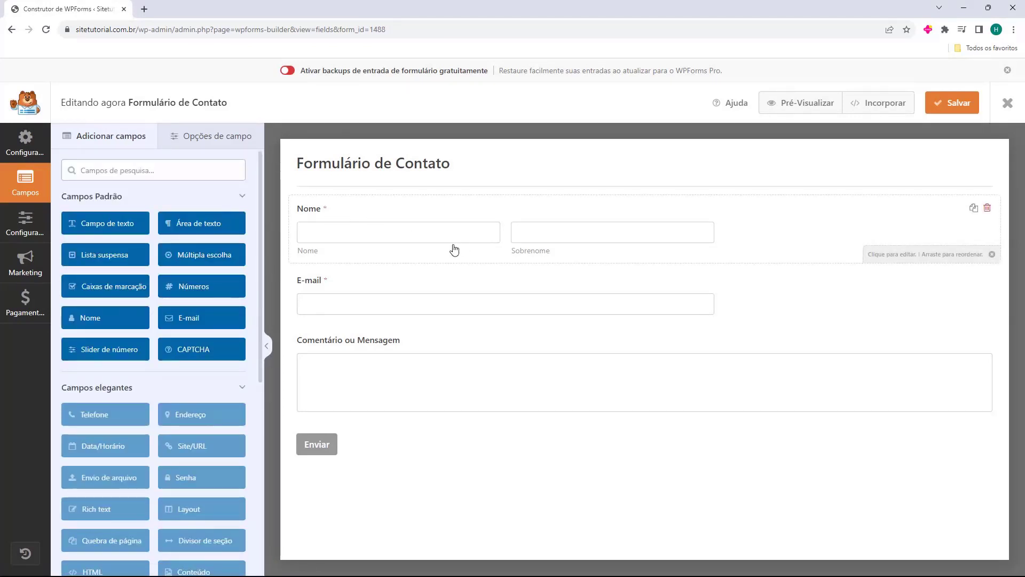
Review the Nome field's general options and set its format to Simples.
left_click(318, 212)
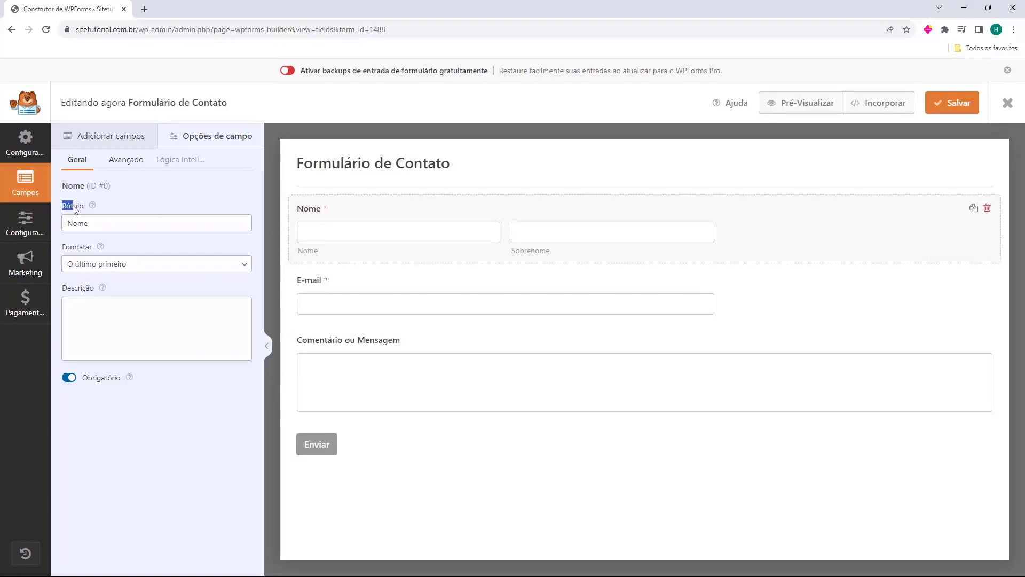
left_click(73, 224)
left_click_drag(55, 249, 80, 246)
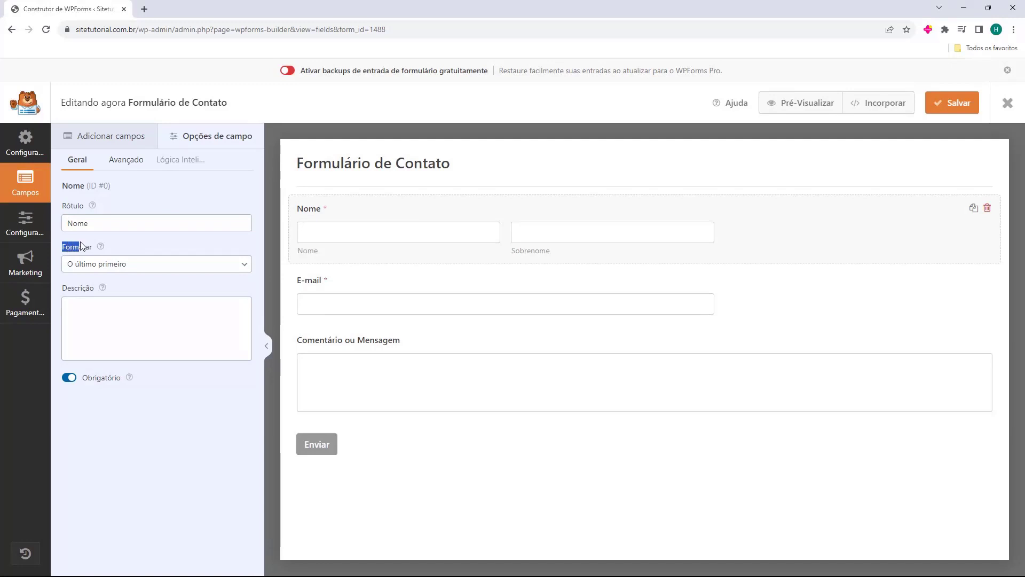
left_click(105, 268)
left_click(103, 277)
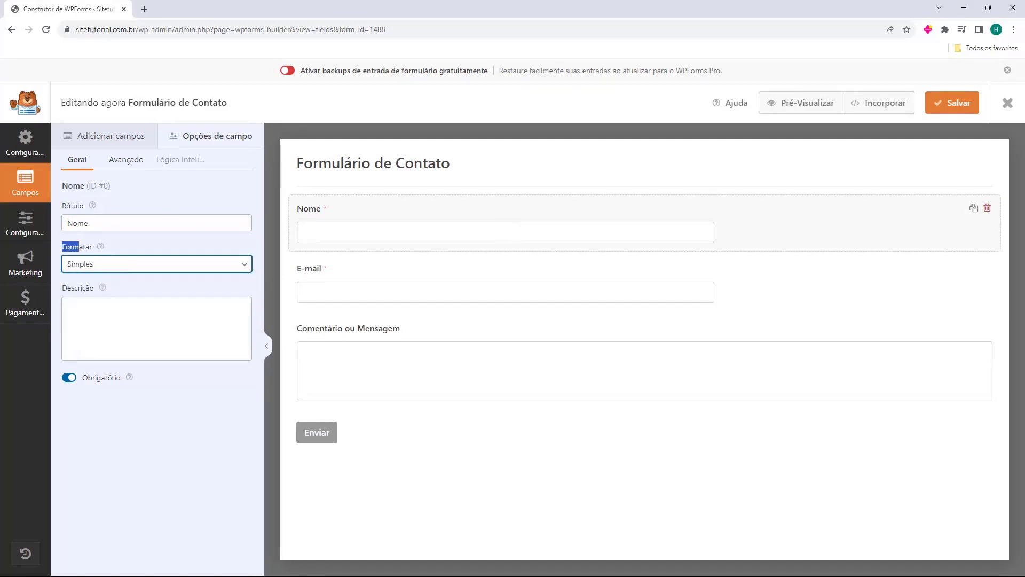
left_click(211, 242)
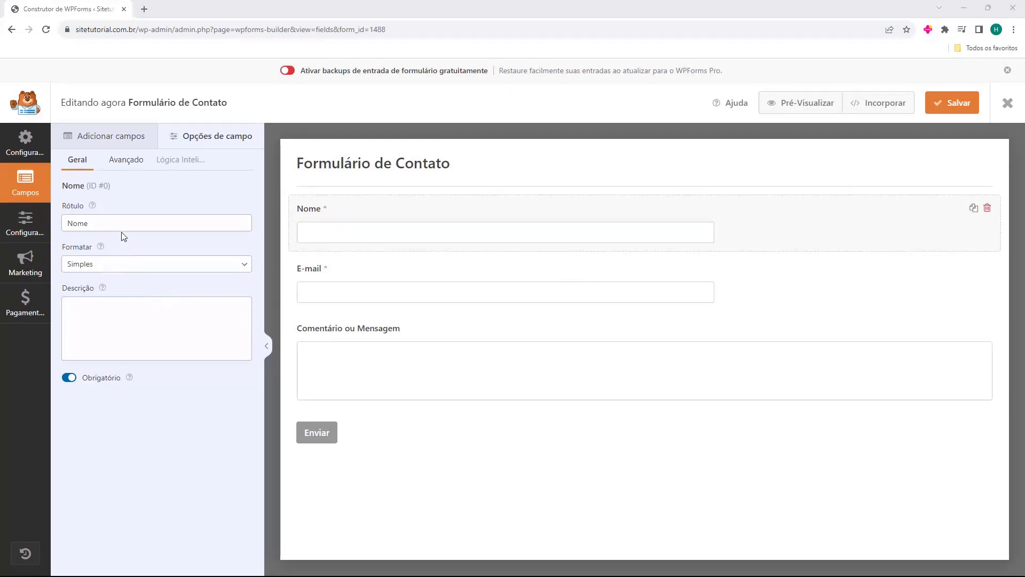
Set the Nome field's size to Grande in its advanced options.
left_click(126, 166)
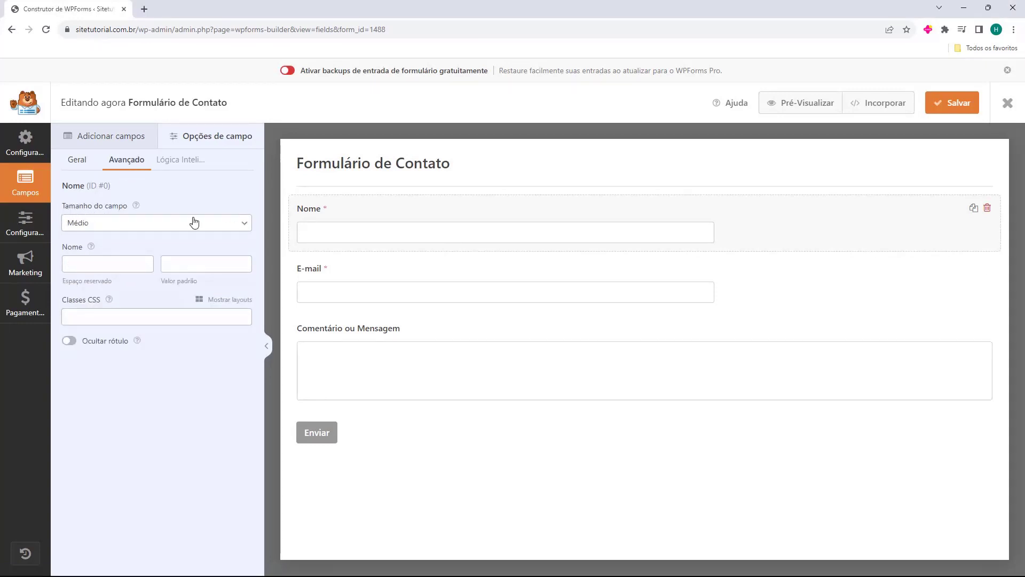
left_click(119, 229)
left_click(97, 259)
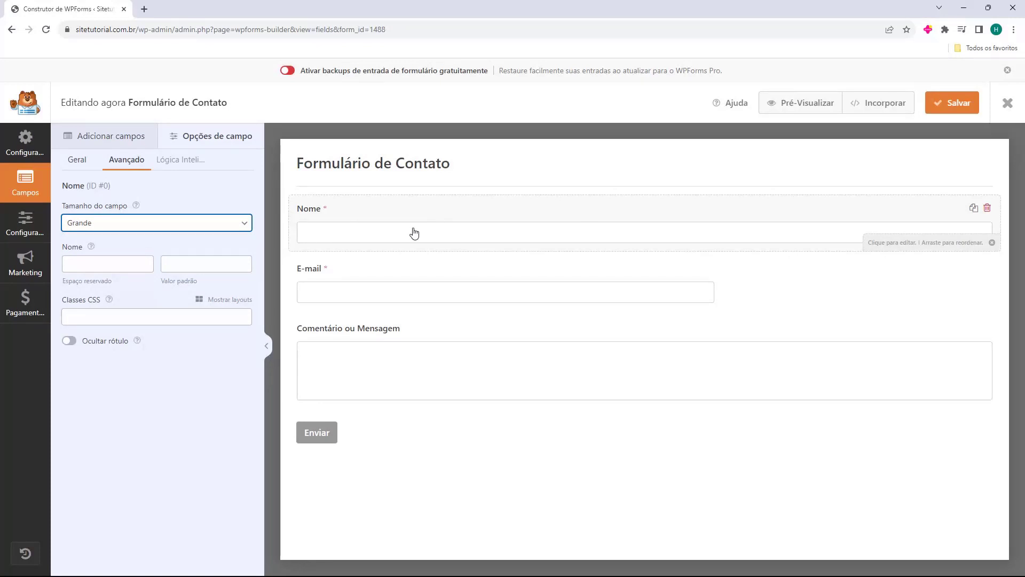
Set the E-mail field's size to Grande in its advanced options.
left_click(336, 276)
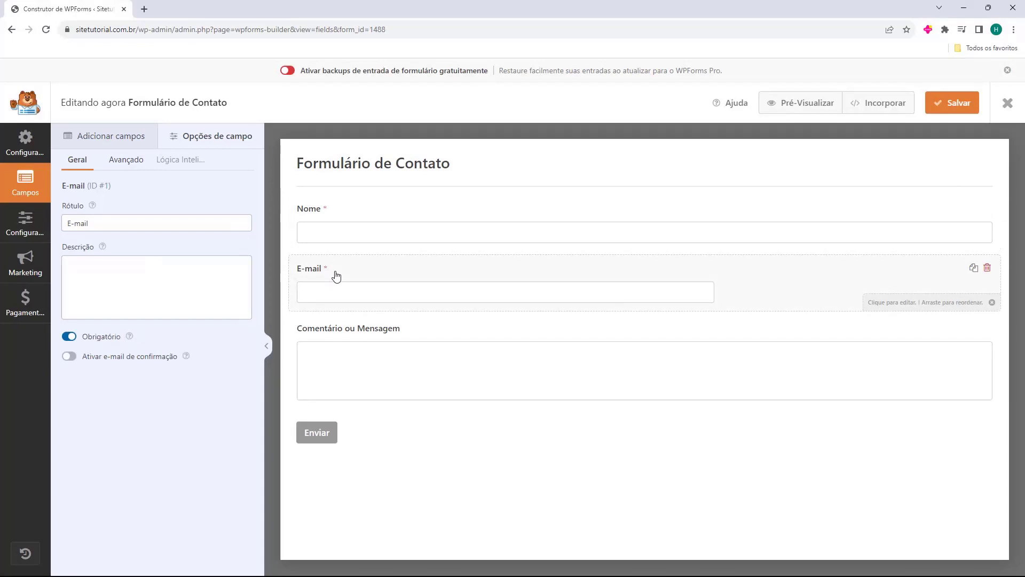
left_click(126, 159)
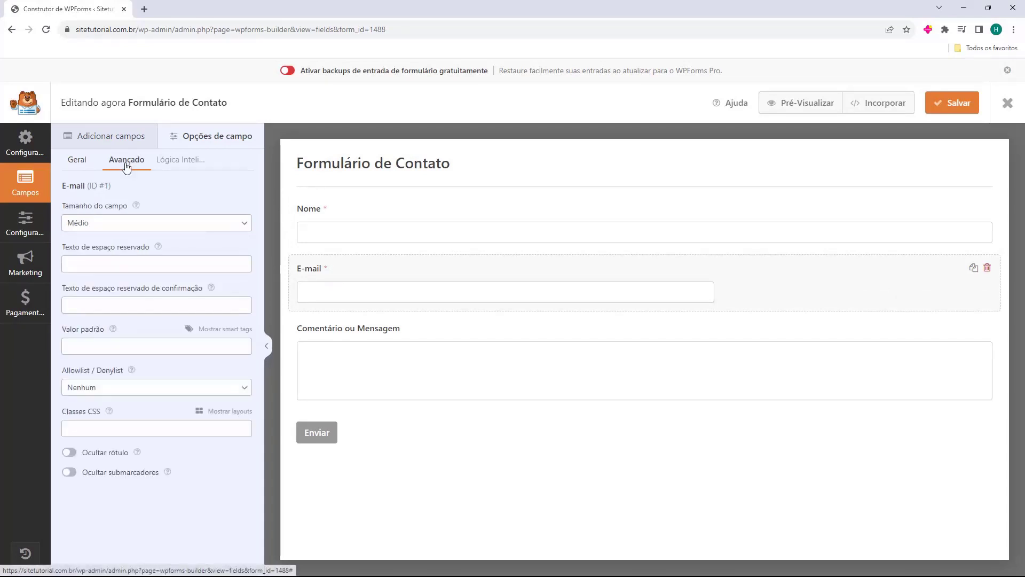
left_click(85, 223)
left_click(86, 259)
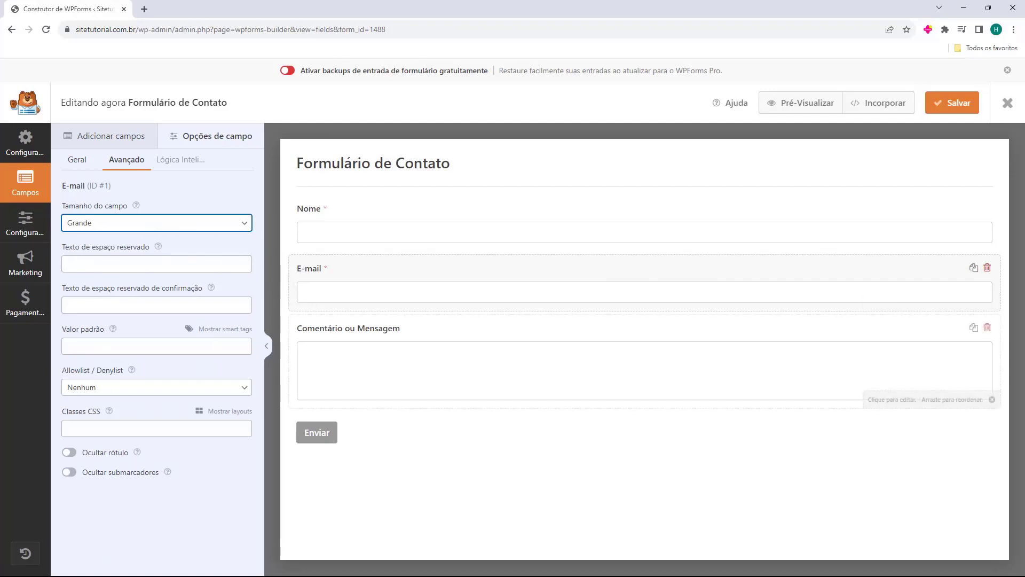
Change the label of the comment text area to "Deixe sua Mensagem".
left_click(315, 340)
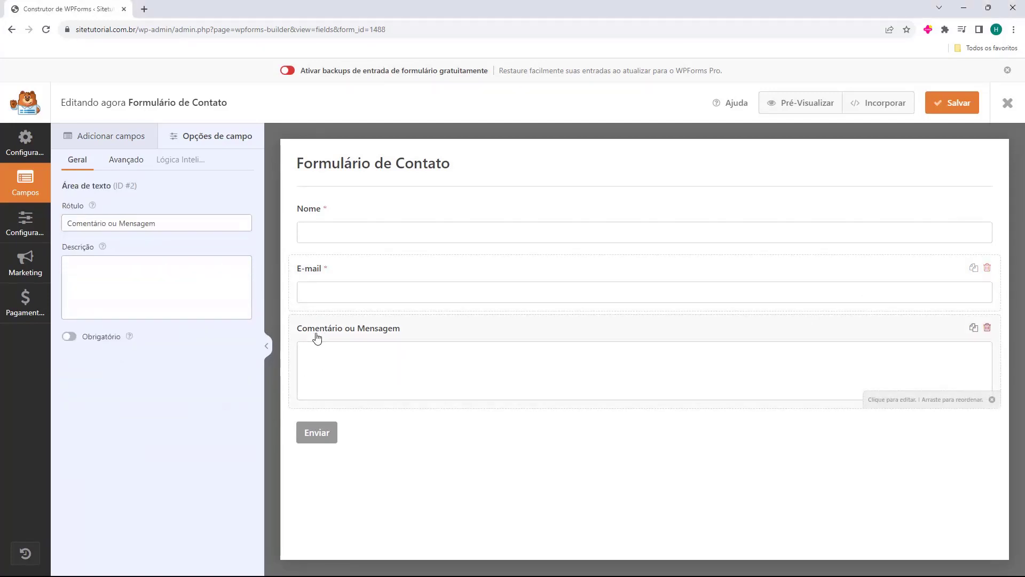
triple_click(97, 224)
left_click(75, 227)
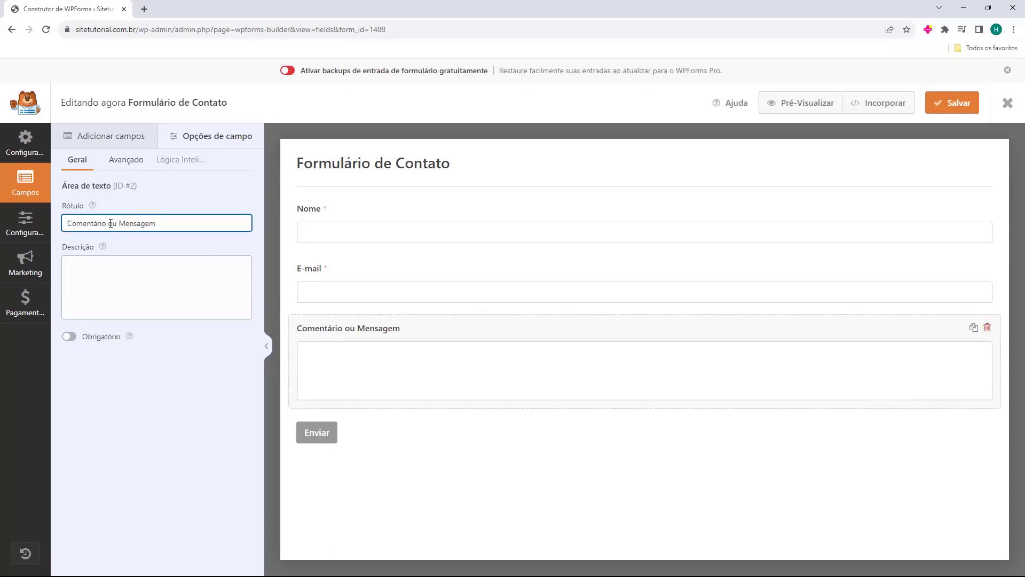
left_click_drag(119, 223, 62, 232)
type("Deixe sua")
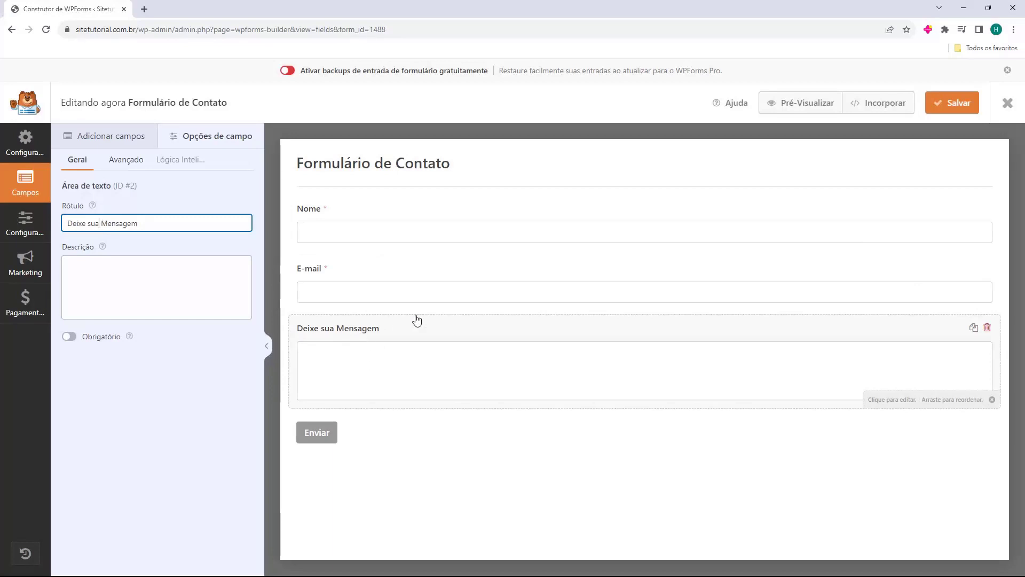
Save the contact form and return to the forms overview to check the listed forms.
left_click(951, 109)
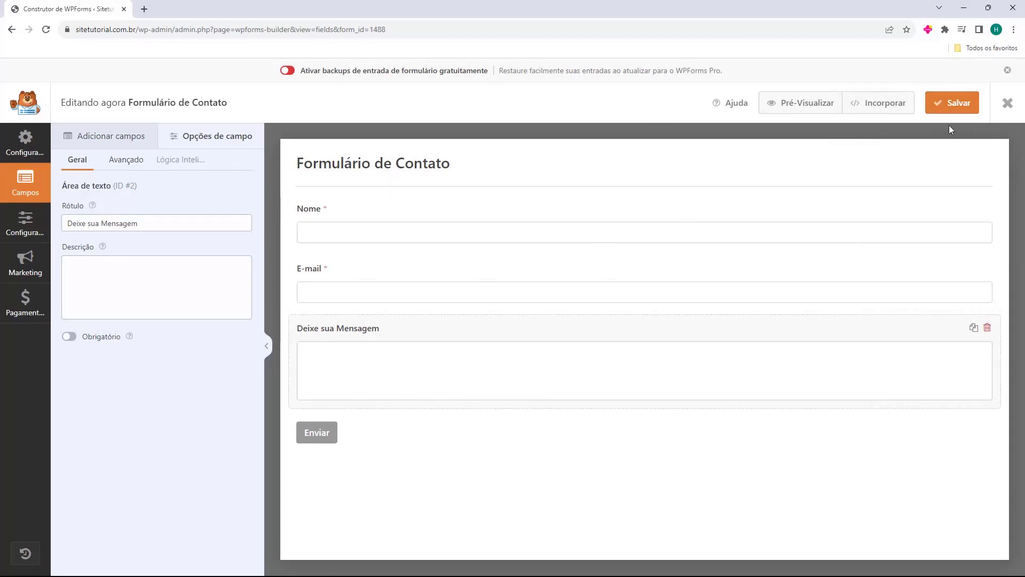
left_click(1009, 105)
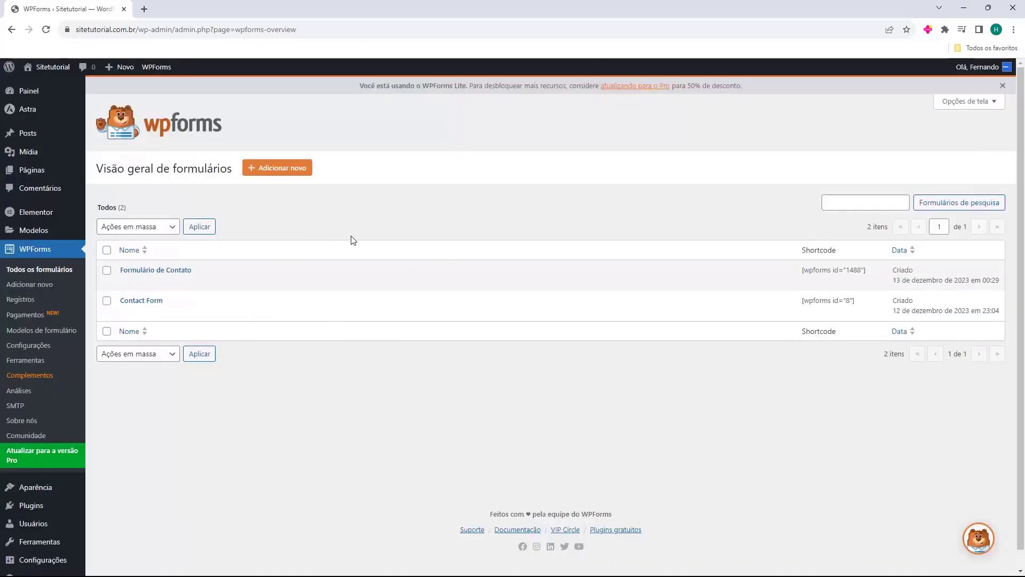
mouse_move(160, 309)
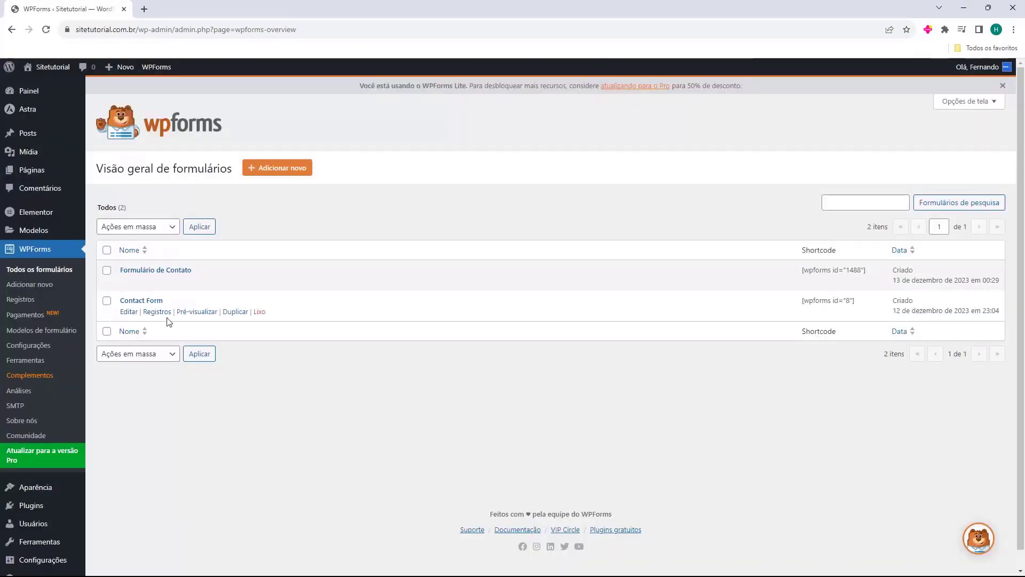
mouse_move(136, 272)
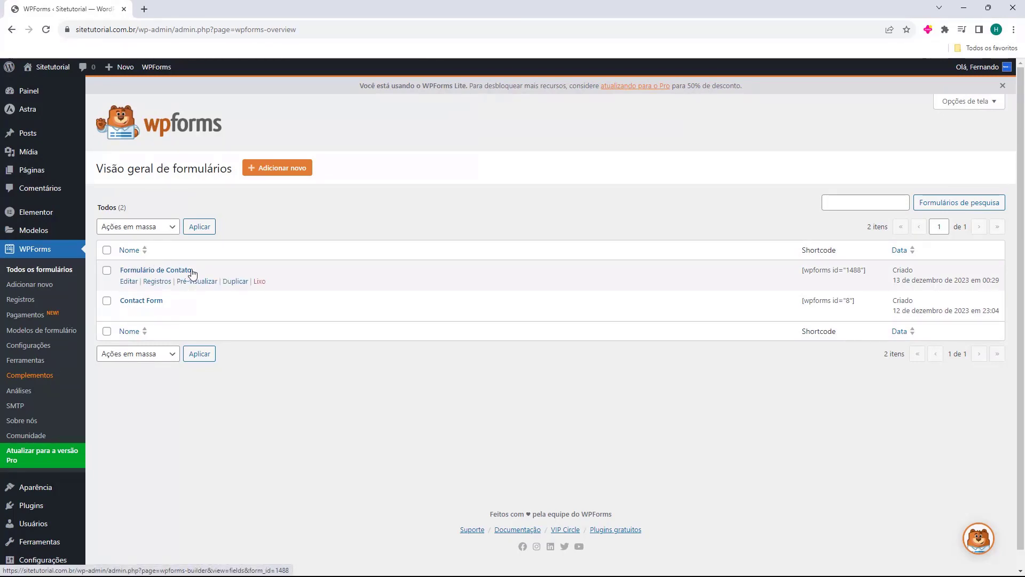
Open the site's Contato page for editing in Elementor.
left_click(28, 174)
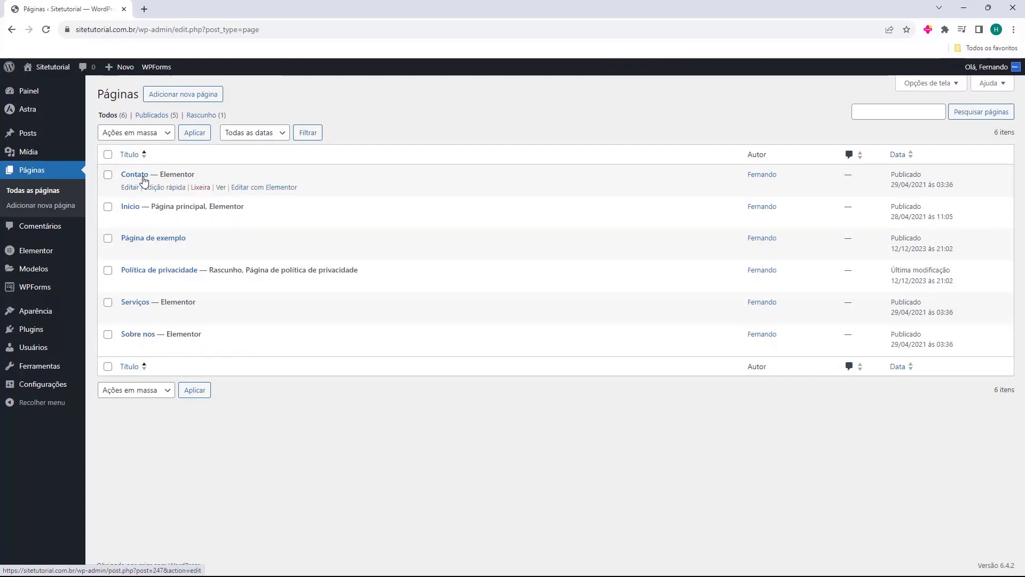
left_click(251, 188)
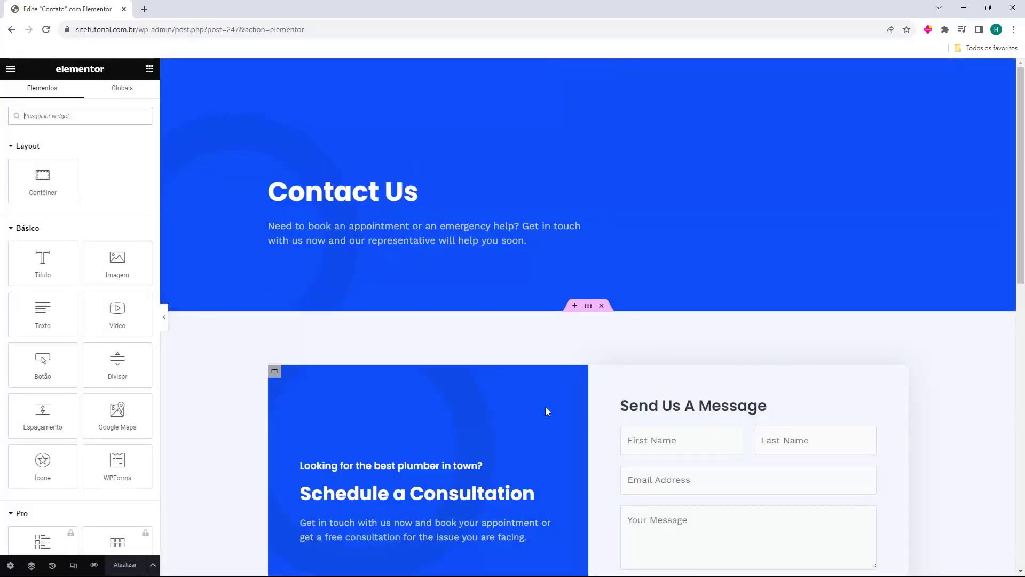
Change the hero title to "Entre em contato" and translate its description into Portuguese, beginning "Precisa marcar uma consulta ou um atendimento de emergência?".
scroll(495, 165, "down", 4)
scroll(512, 168, "down", 7)
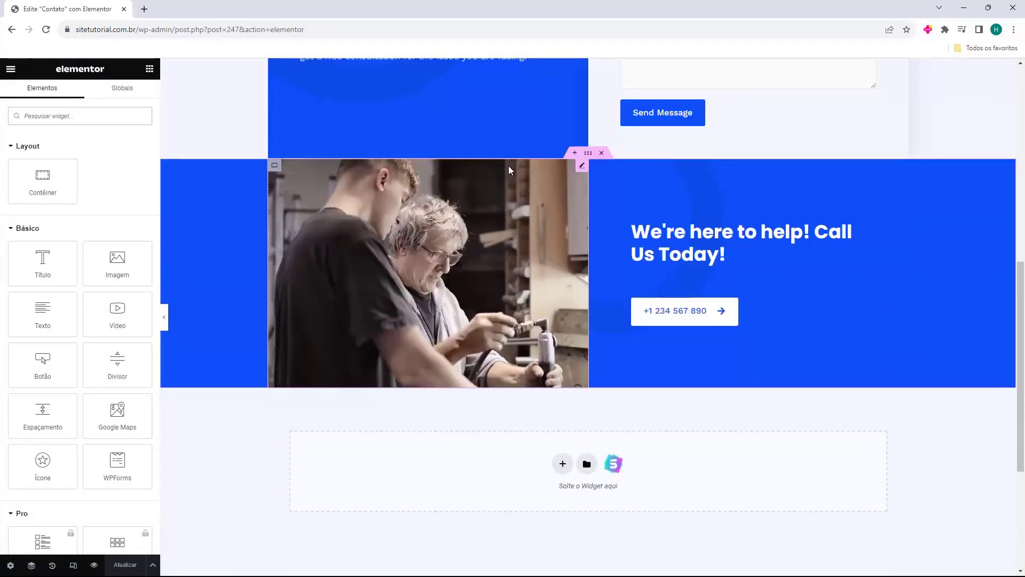
scroll(427, 235, "down", 2)
scroll(464, 270, "up", 2)
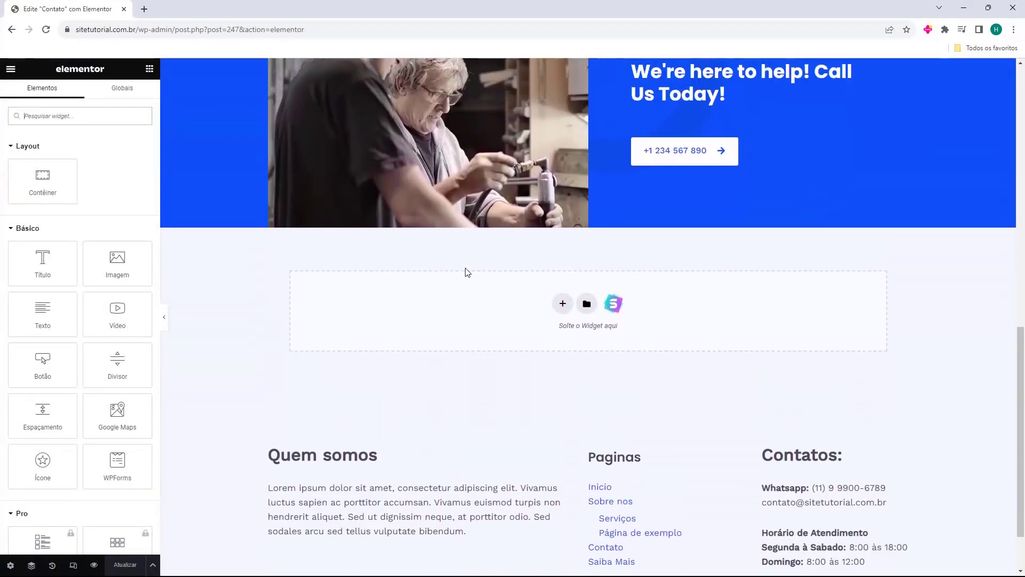
scroll(475, 275, "up", 7)
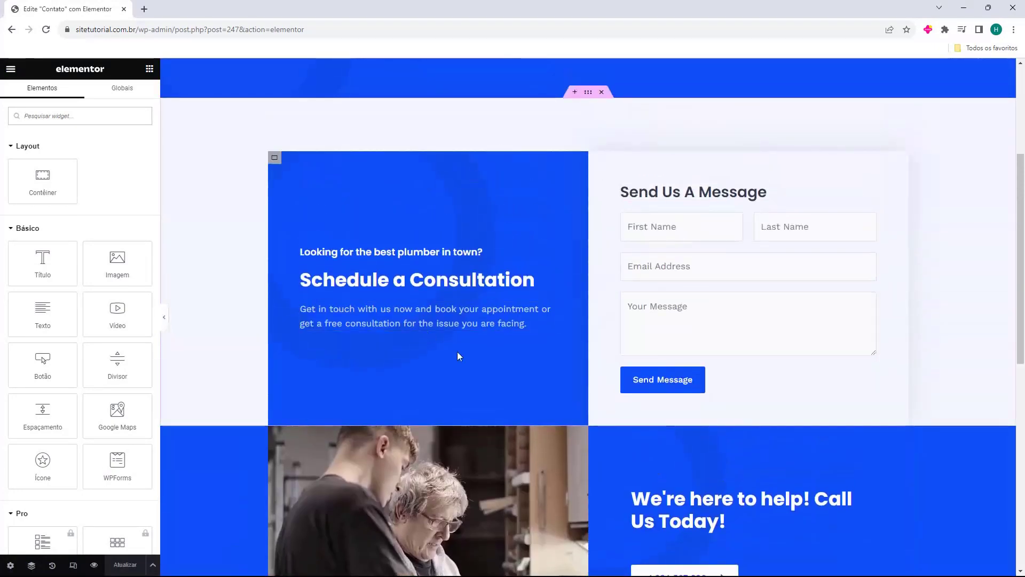
scroll(543, 374, "up", 2)
scroll(543, 374, "up", 2)
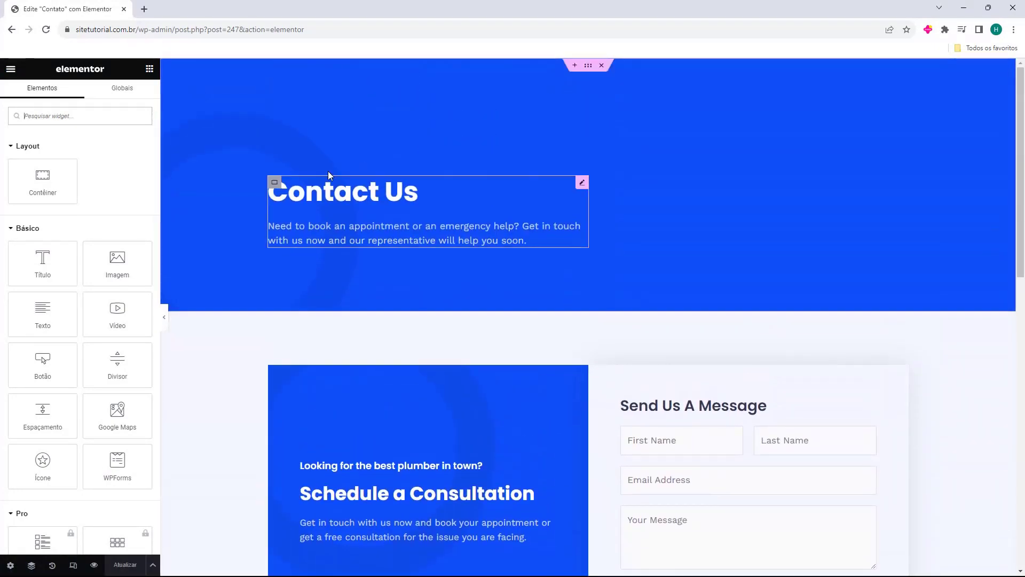
left_click(342, 191)
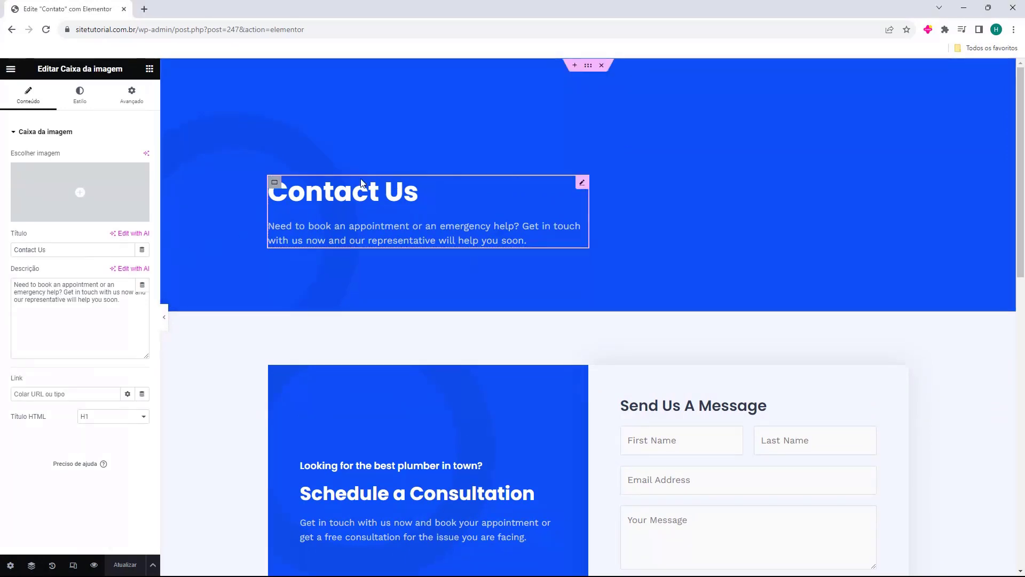
triple_click(27, 249)
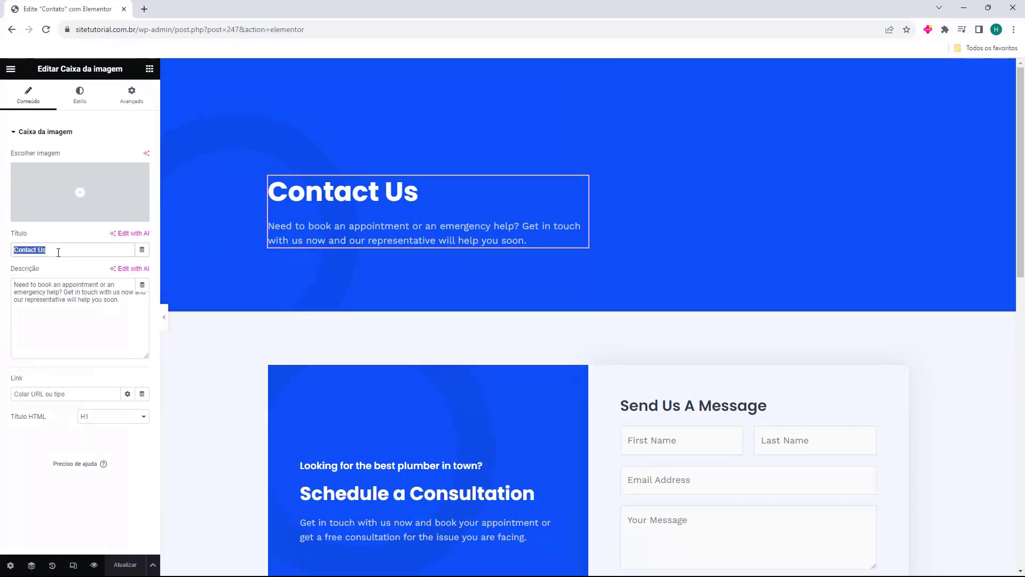
type("Entre em contato")
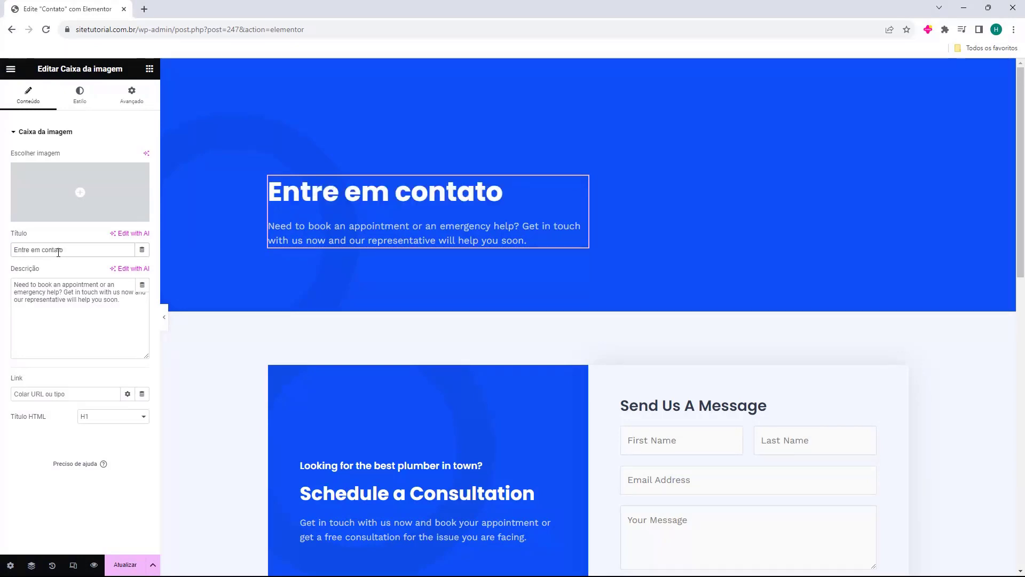
triple_click(53, 300)
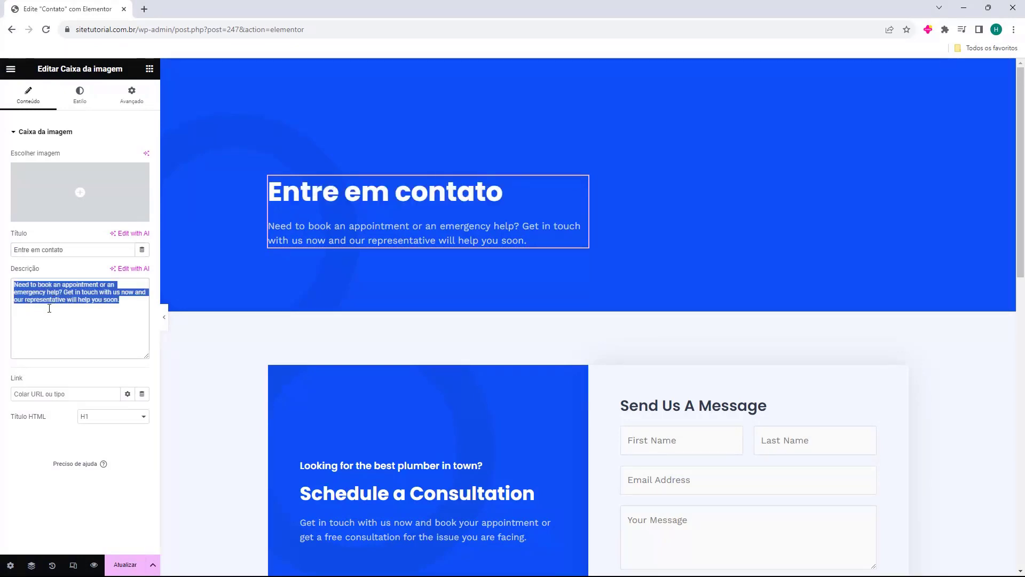
type("Precisa marcar uma consulta ou um atendimento de emergência? Entre em contato conosco agora e nosso representante irá ajudá-lo em breve.")
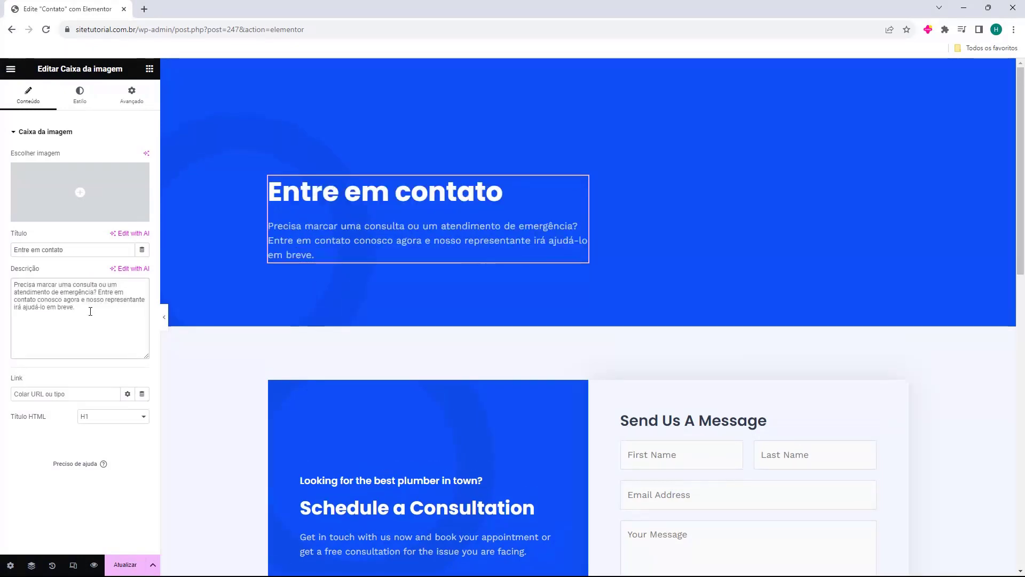
Change the heading above the contact form to "Envie sua mensagem".
scroll(364, 311, "down", 3)
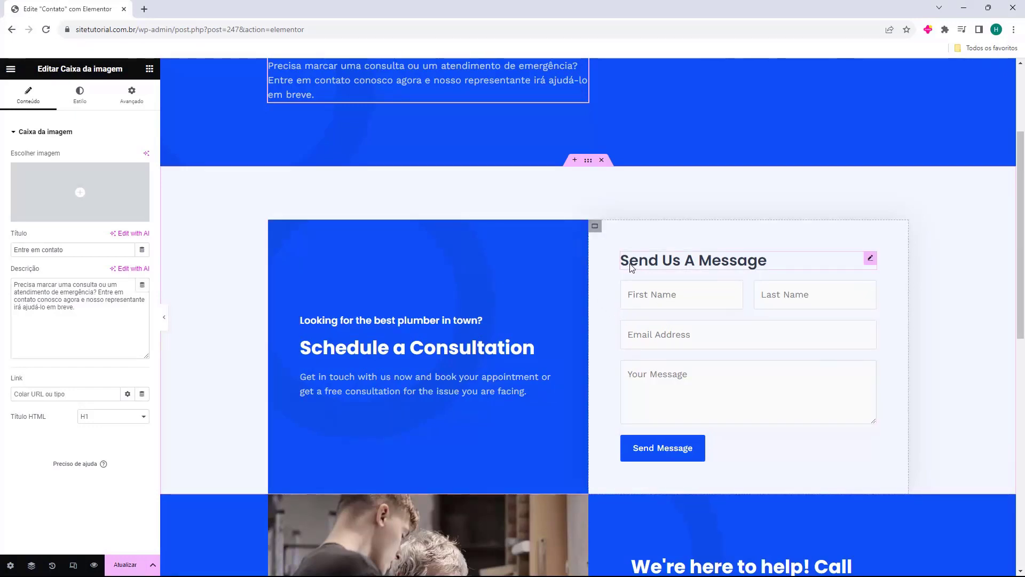
left_click(668, 264)
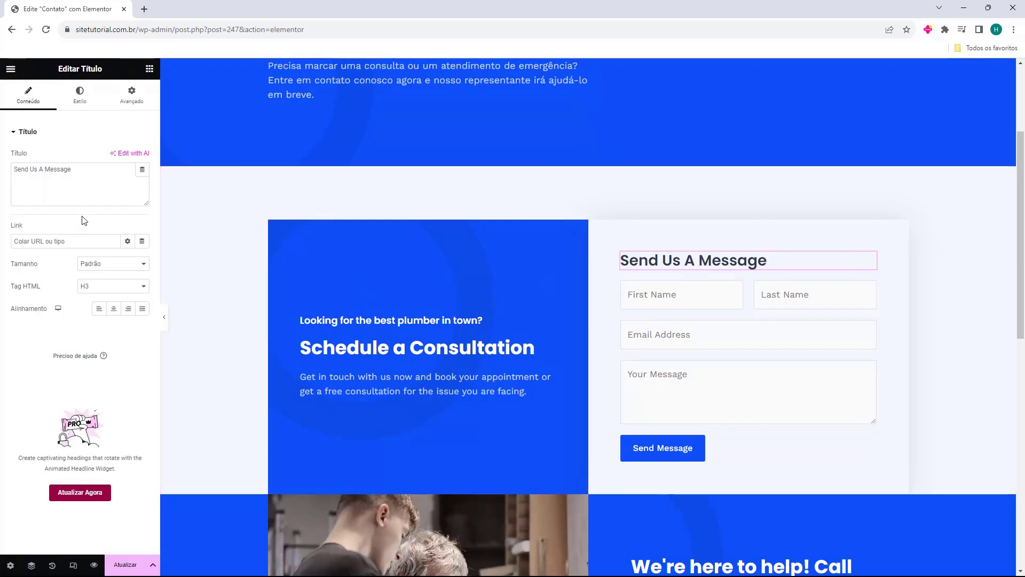
triple_click(103, 180)
type("Envie sua mensagem")
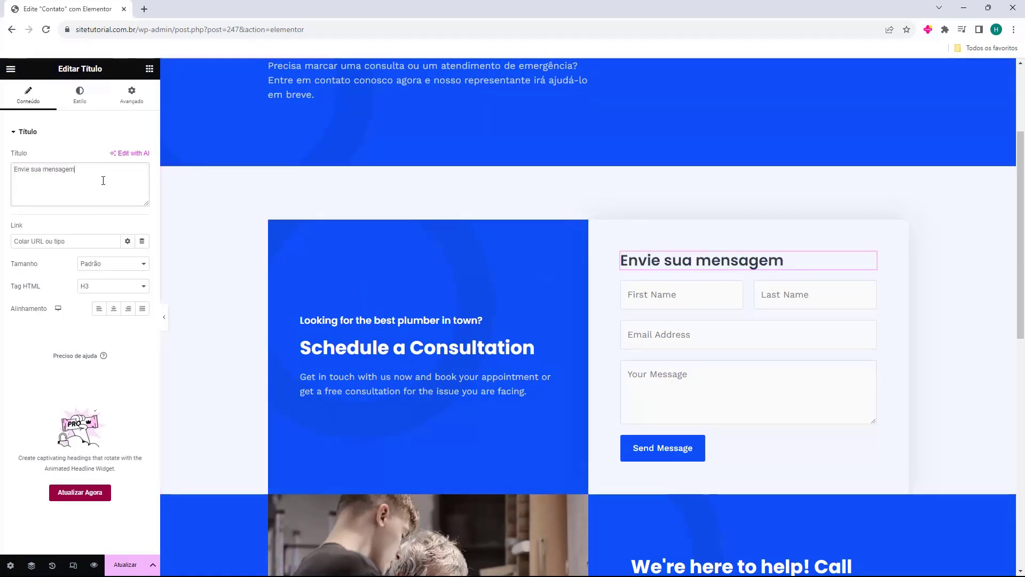
Set the WPForms widget below the heading to use the form "Formulário de Contato".
left_click(869, 291)
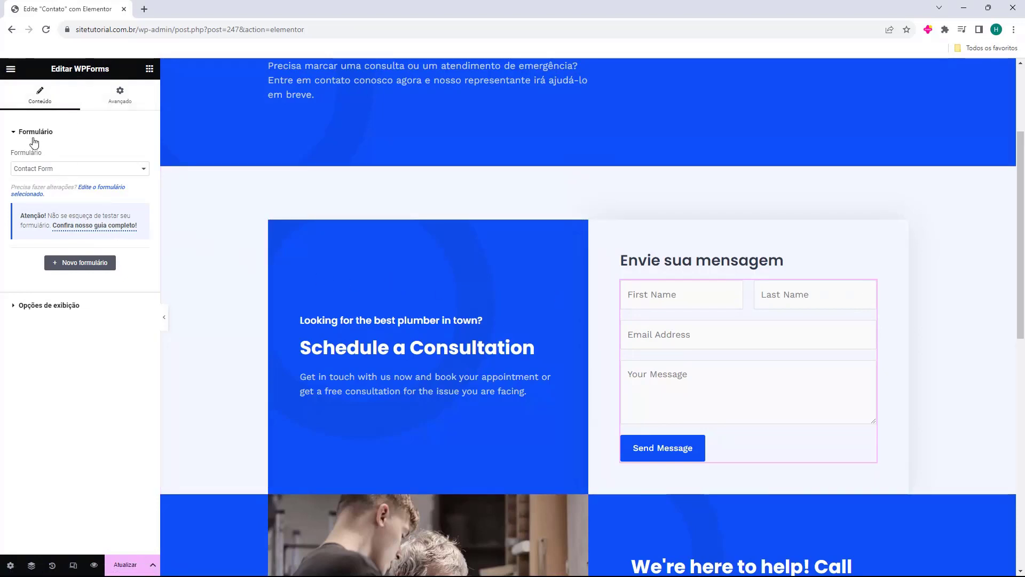
left_click_drag(15, 157, 37, 158)
left_click(30, 169)
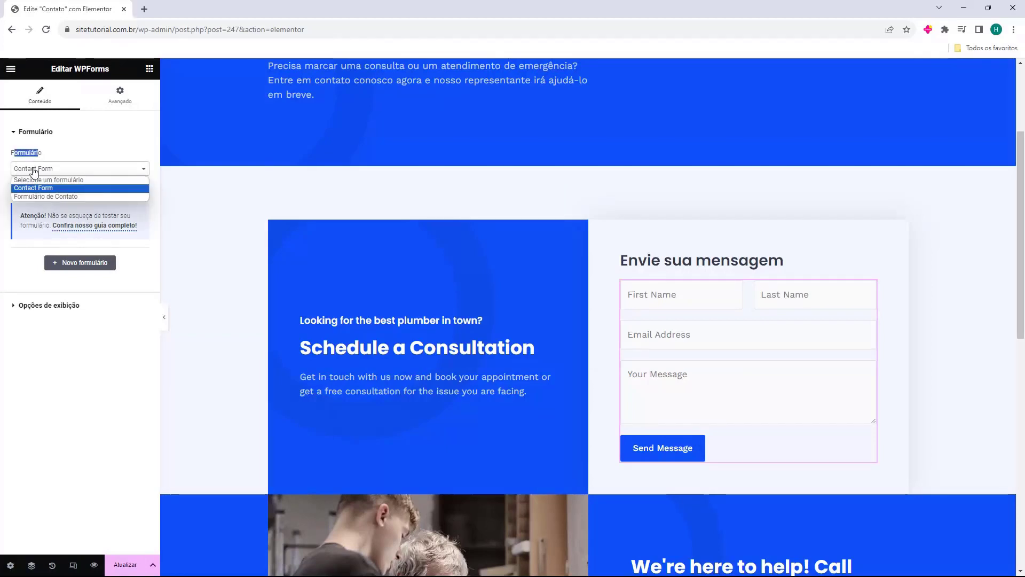
left_click(24, 196)
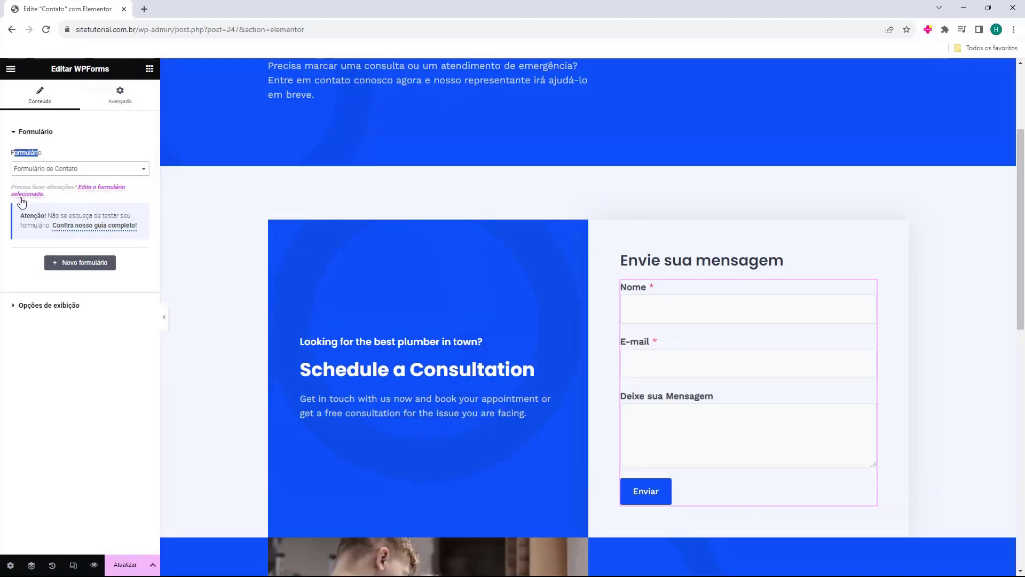
Compare the two forms by switching the widget to "Contact Form" and back to "Formulário de Contato".
left_click(31, 176)
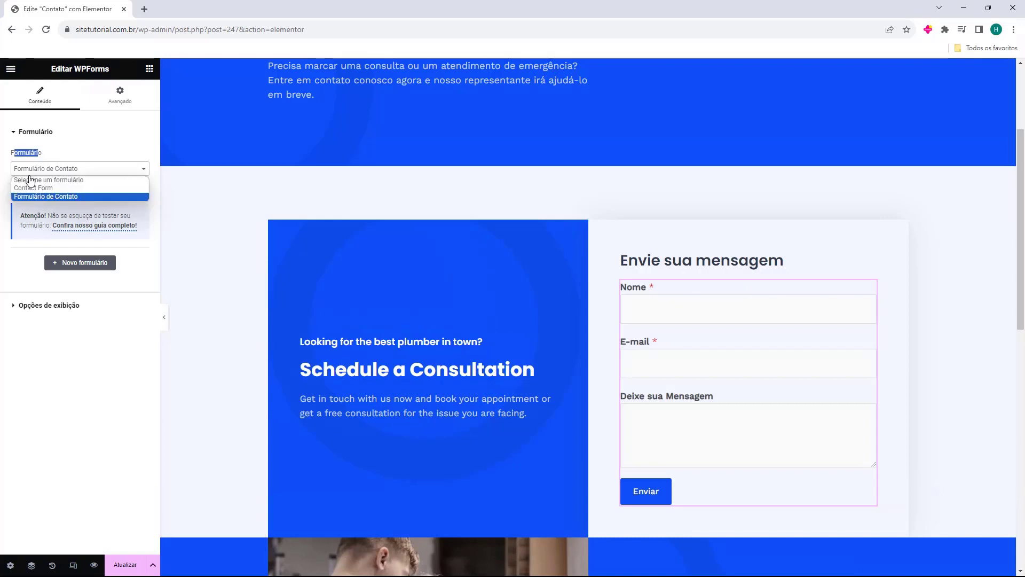
left_click(55, 186)
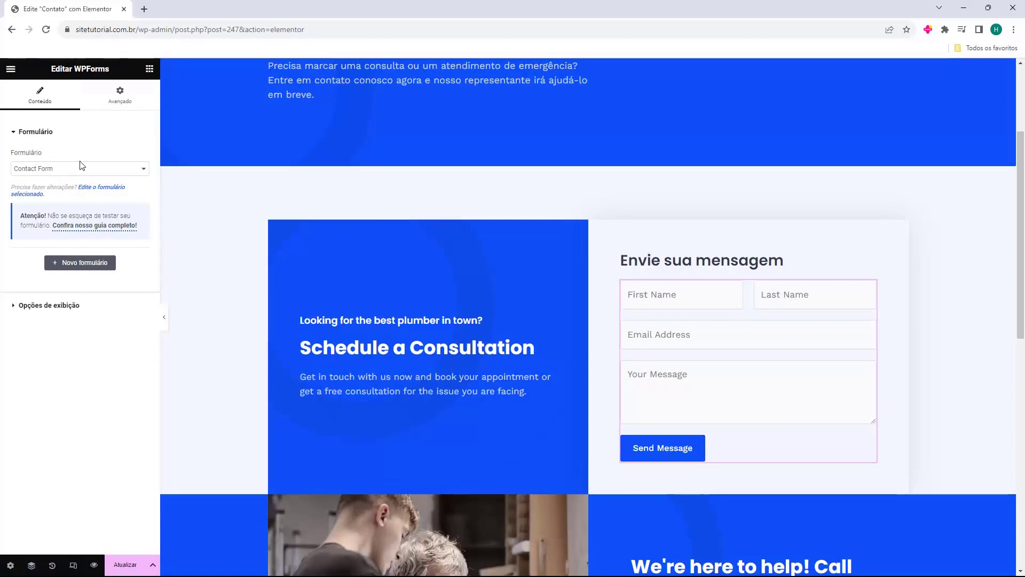
left_click(77, 170)
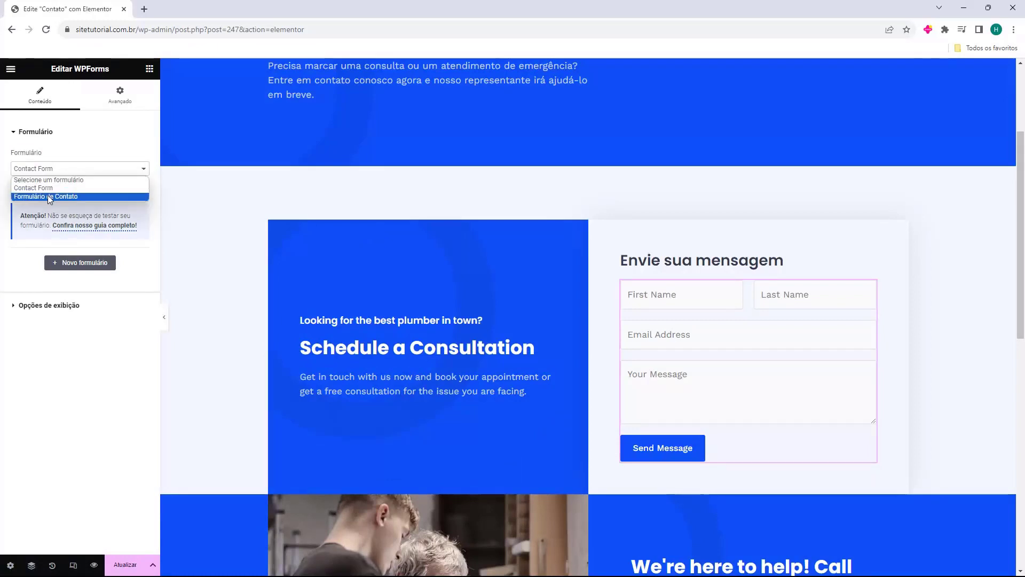
left_click(49, 197)
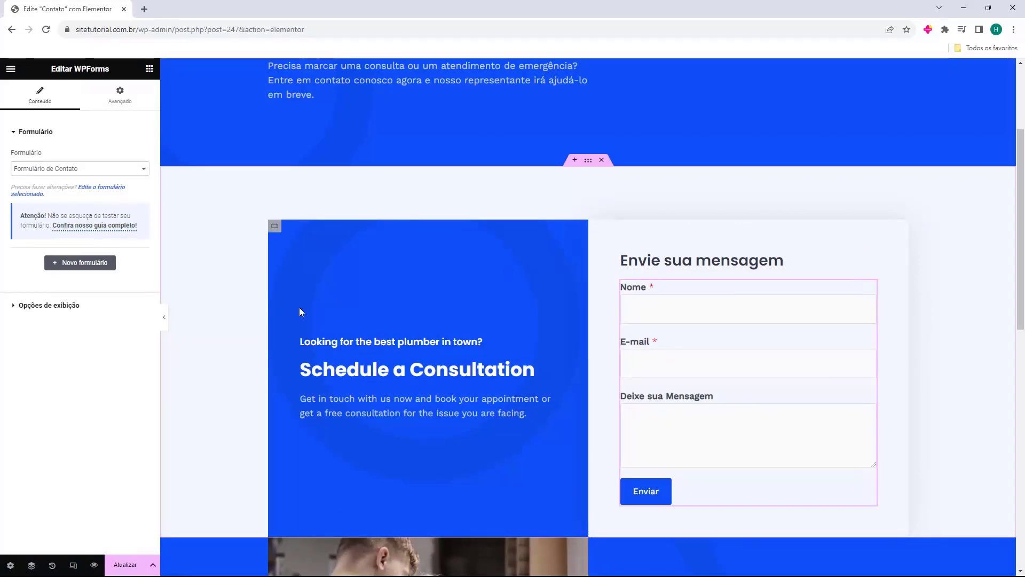
Check the edited sections of the Contato page, save the page and exit the Elementor editor.
scroll(309, 307, "down", 5)
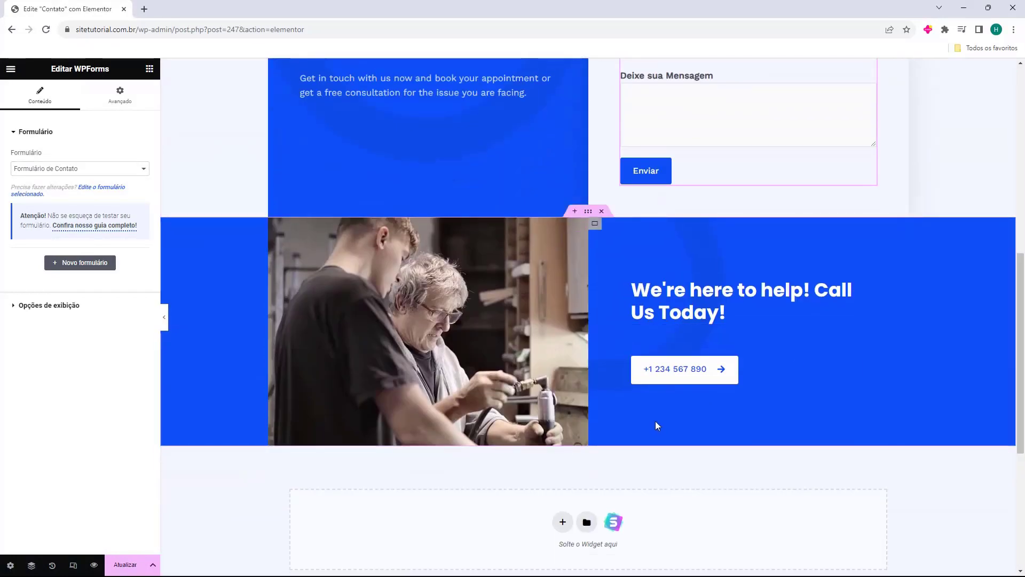
scroll(601, 434, "up", 8)
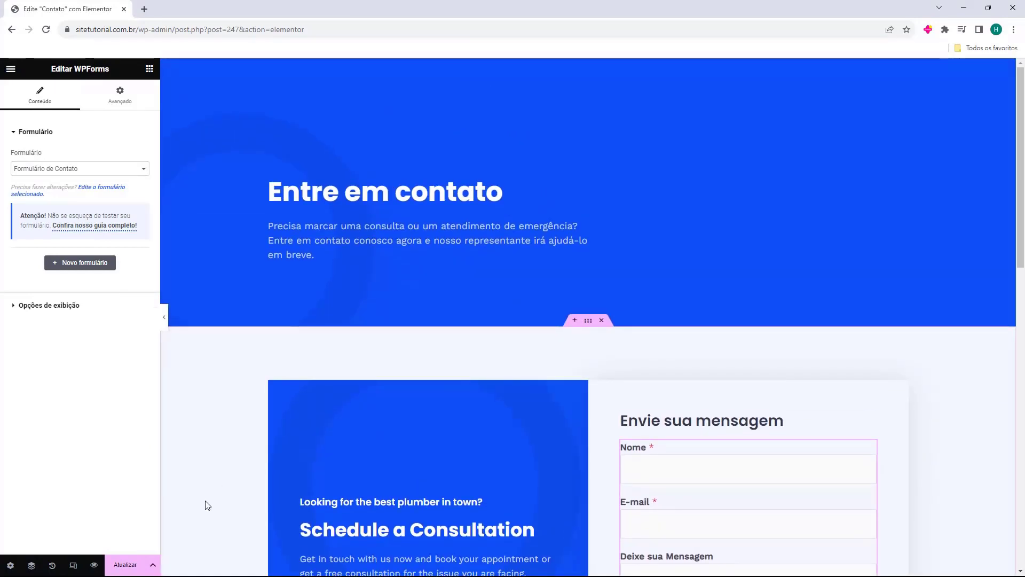
left_click(127, 566)
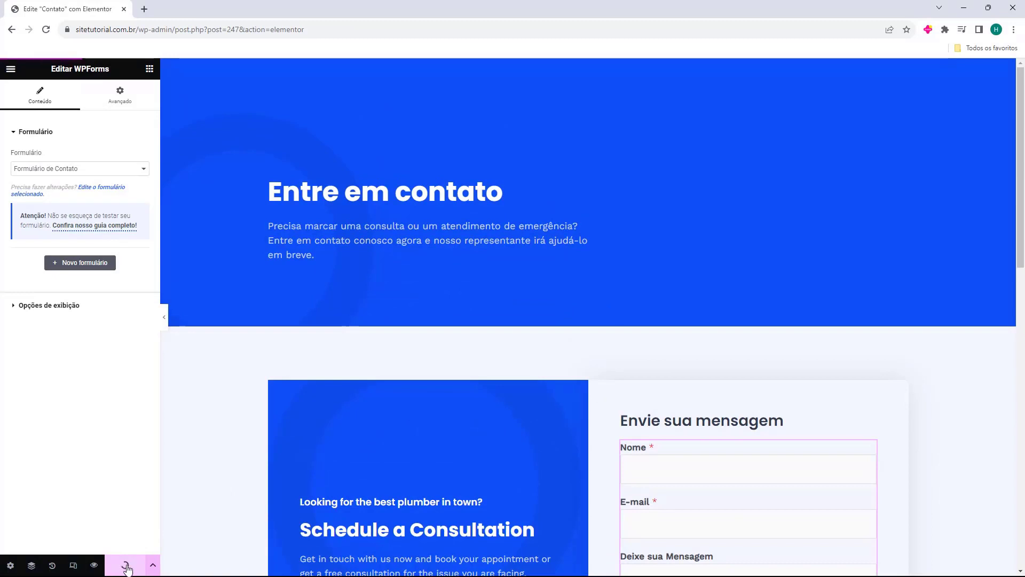
left_click(11, 68)
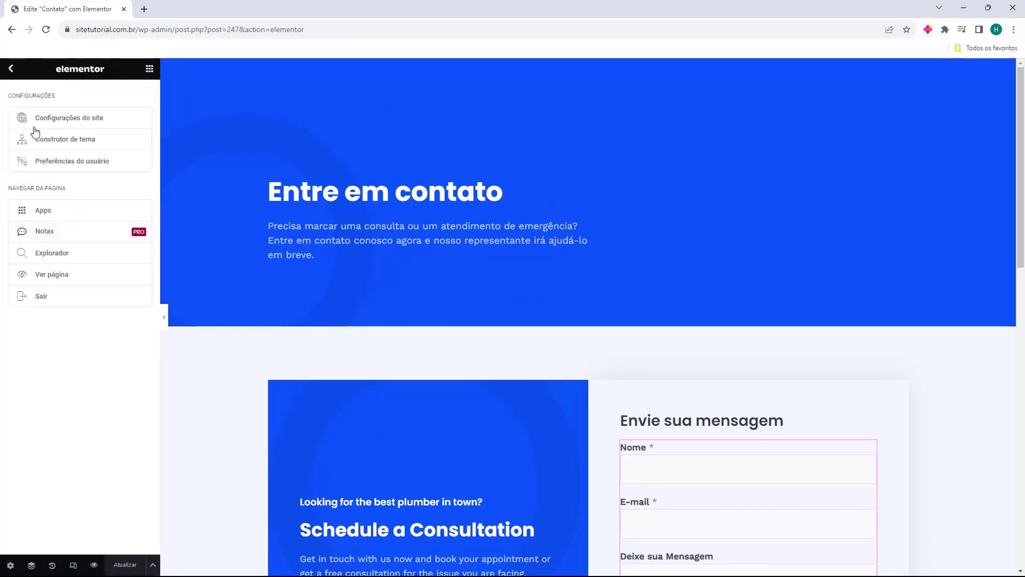
left_click(50, 299)
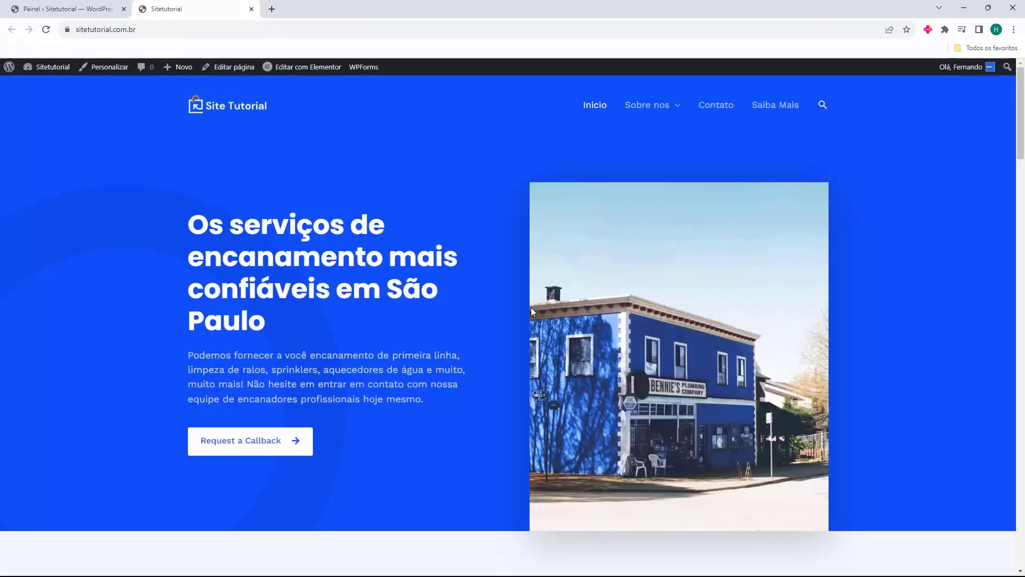
Review the published Sobre nos and Serviços pages on the site and return to the home page.
mouse_move(638, 123)
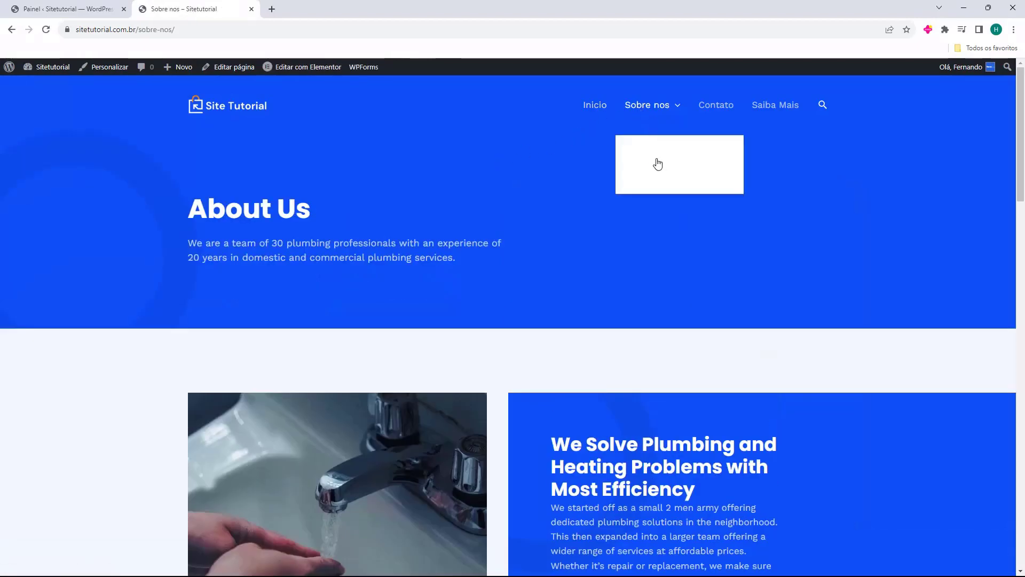
scroll(404, 225, "down", 10)
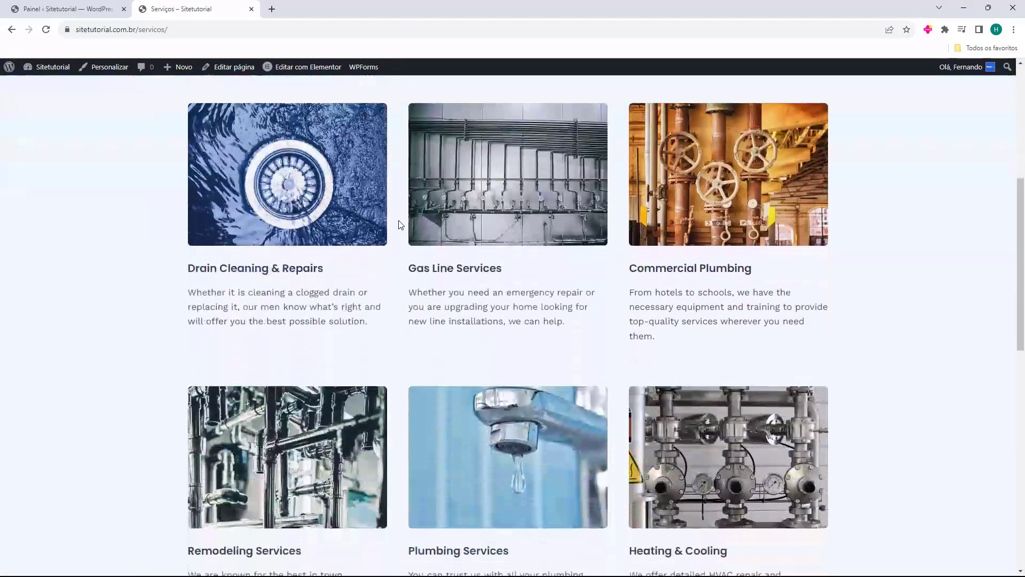
scroll(396, 225, "down", 6)
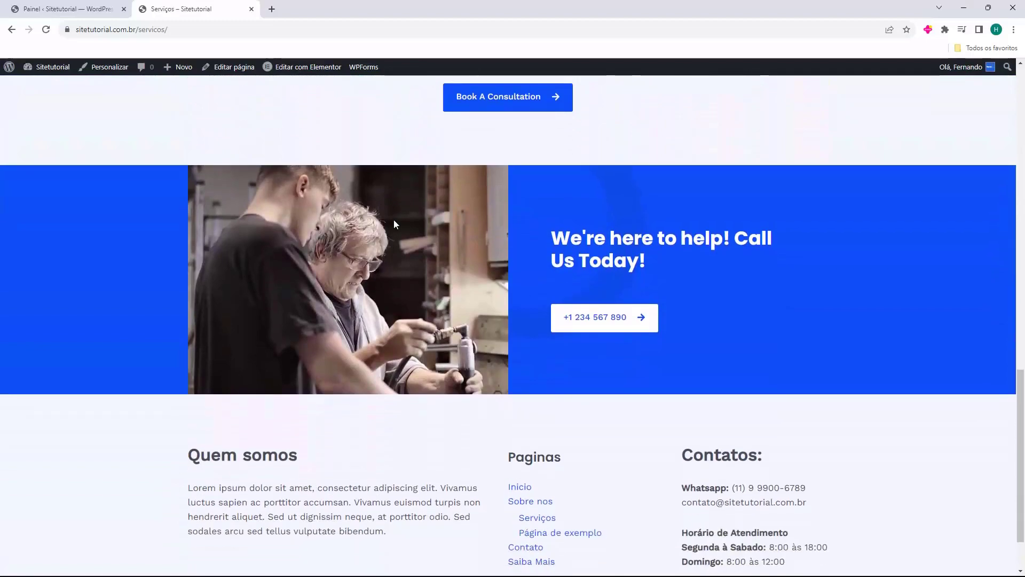
scroll(394, 225, "up", 15)
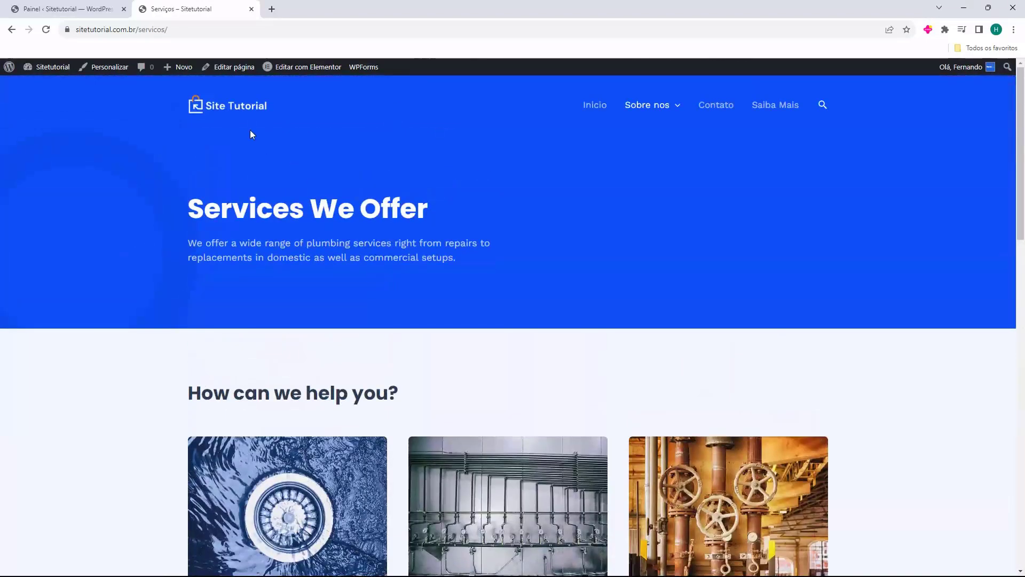
left_click(251, 117)
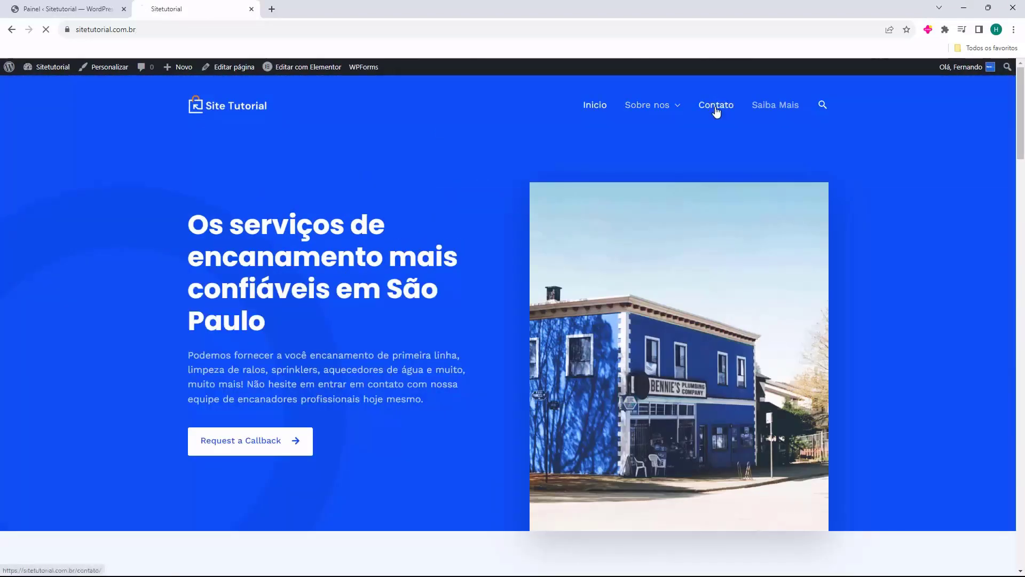
Open the published Contato page and check that the form's Nome, E-mail and Deixe sua Mensagem fields accept input.
left_click(716, 109)
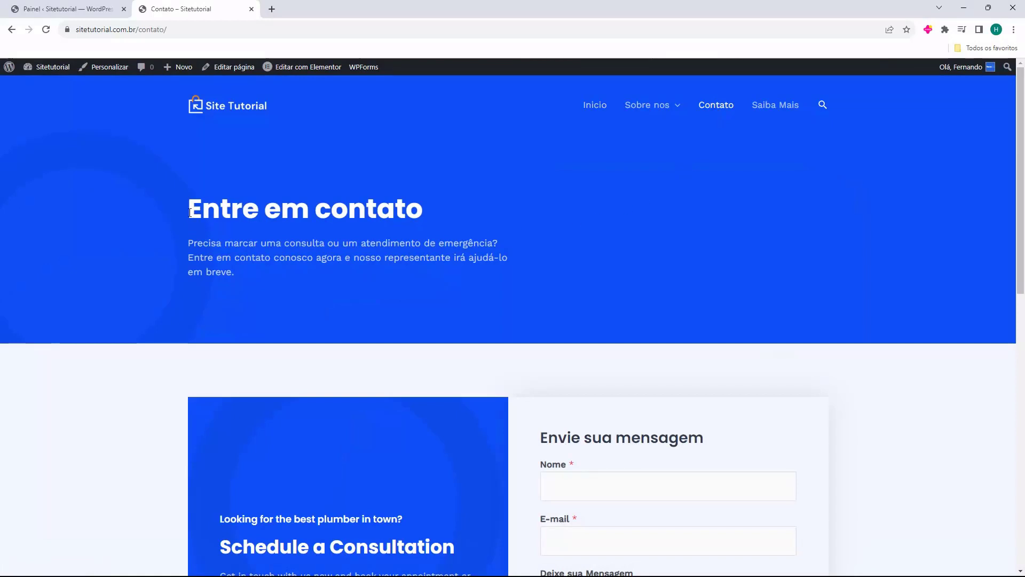
scroll(356, 266, "down", 3)
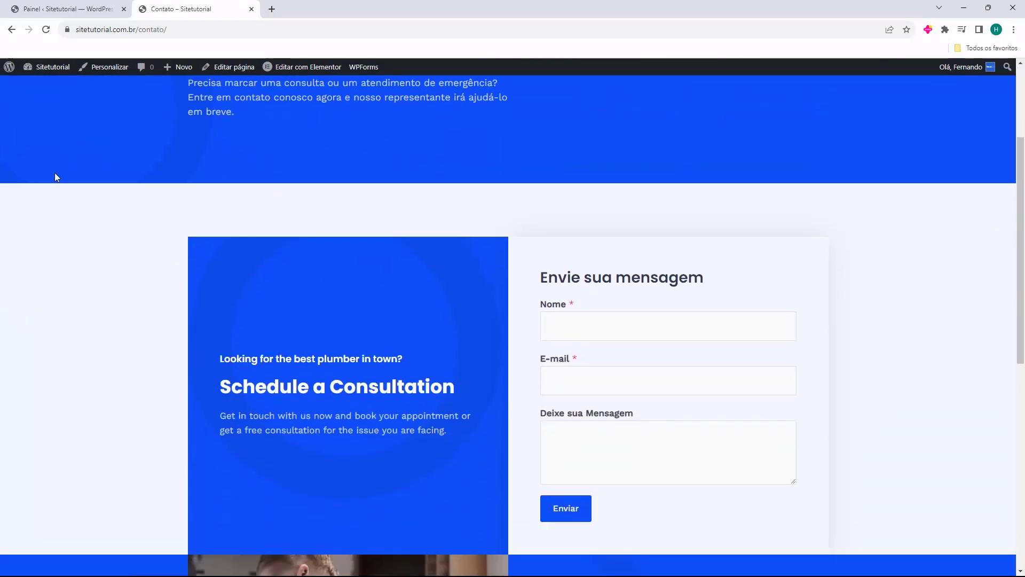
left_click(563, 391)
left_click(566, 429)
left_click(566, 329)
left_click(568, 375)
left_click(566, 425)
left_click(571, 380)
left_click(575, 337)
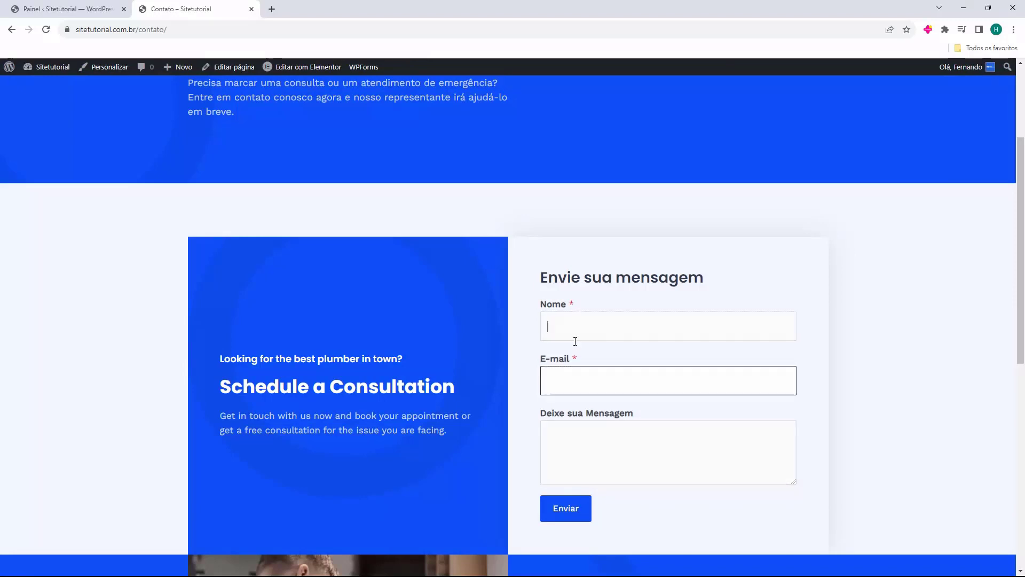
left_click(573, 376)
left_click(572, 432)
left_click(577, 384)
left_click(572, 335)
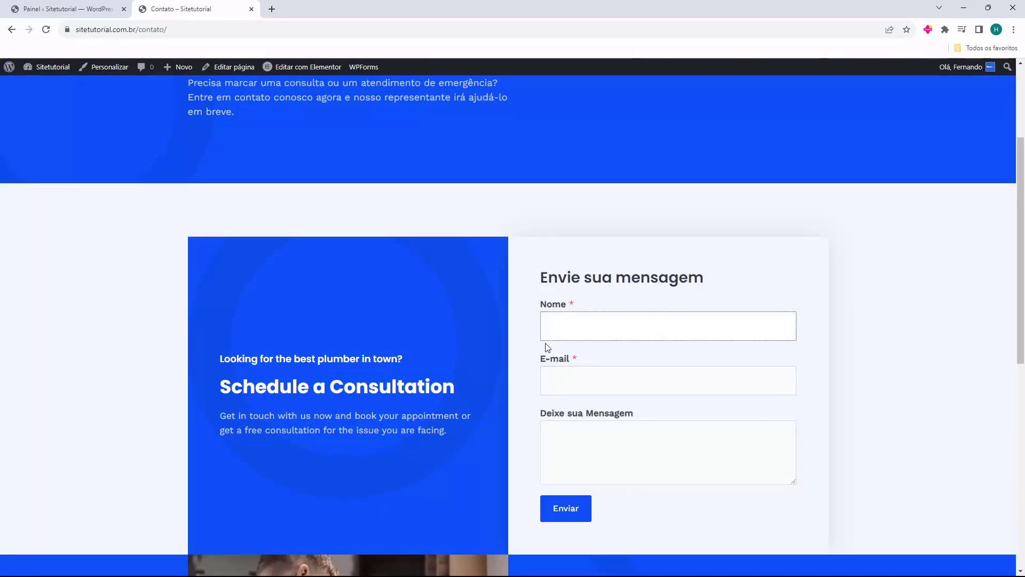